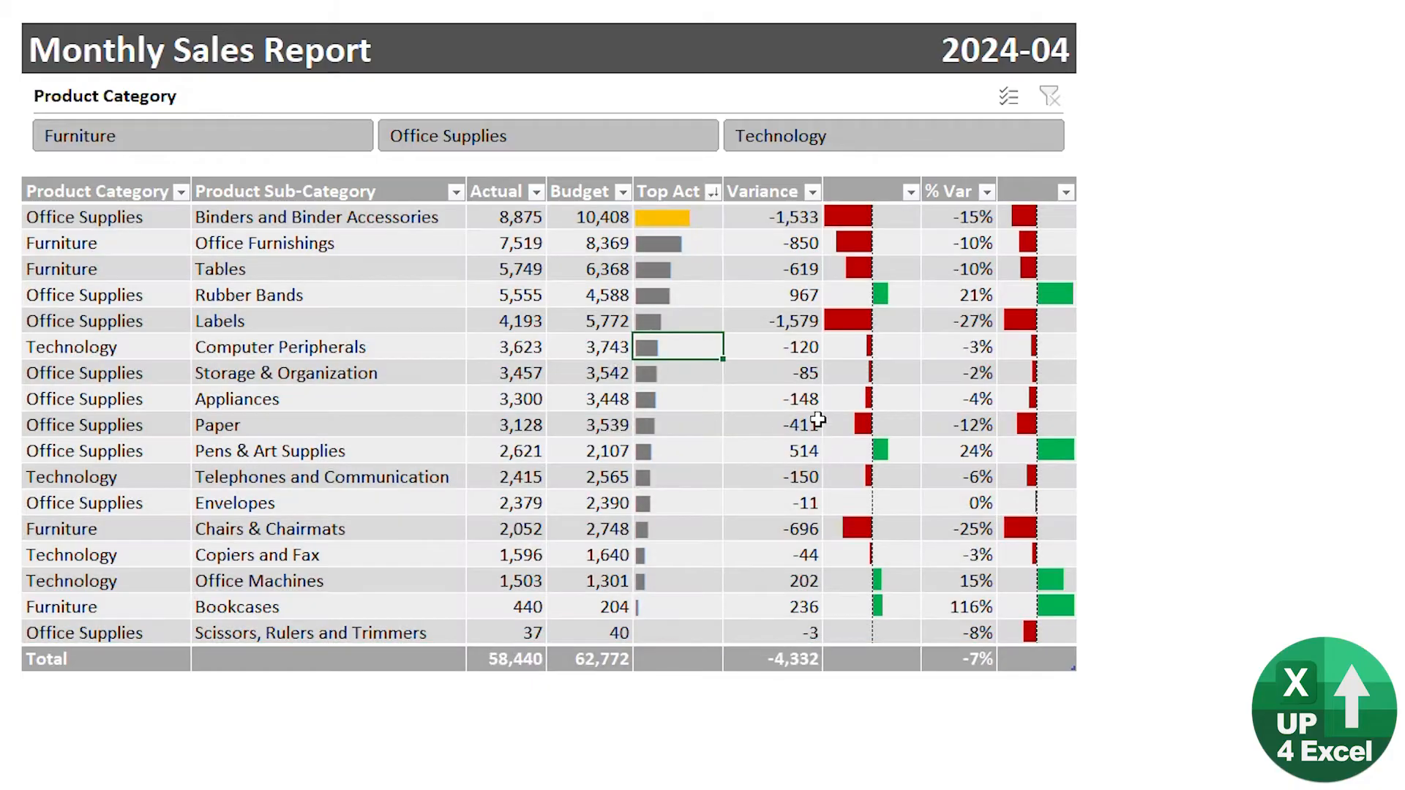
Sort the Monthly Sales Report table by the variance bar column in descending order.
{"action": "left_click", "coordinate": [896, 297]}
{"action": "key", "text": "s"}
{"action": "key", "text": "d"}
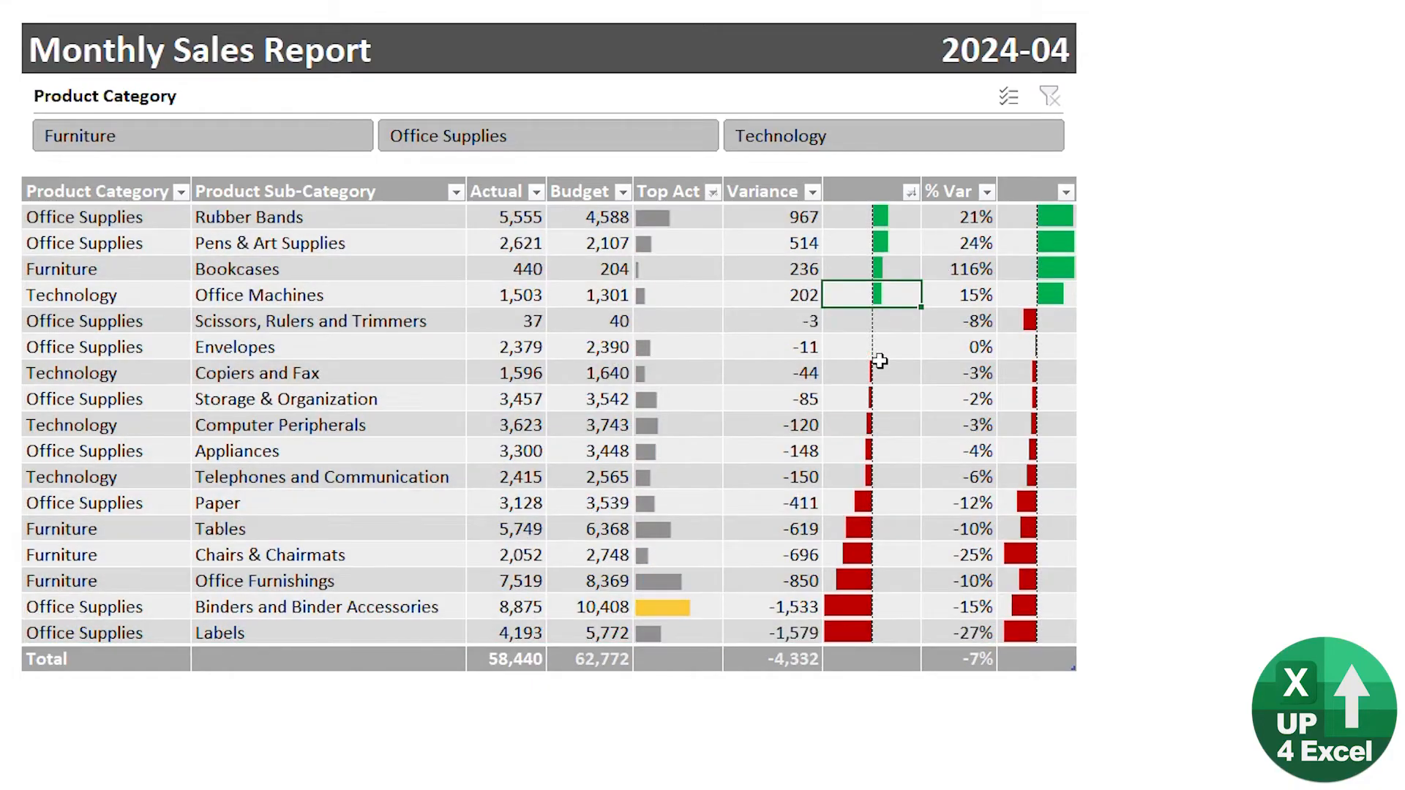
Filter the report by product category in turn: Furniture, Office Supplies and Technology.
{"action": "left_click", "coordinate": [290, 144]}
{"action": "left_click", "coordinate": [583, 136]}
{"action": "left_click", "coordinate": [805, 135]}
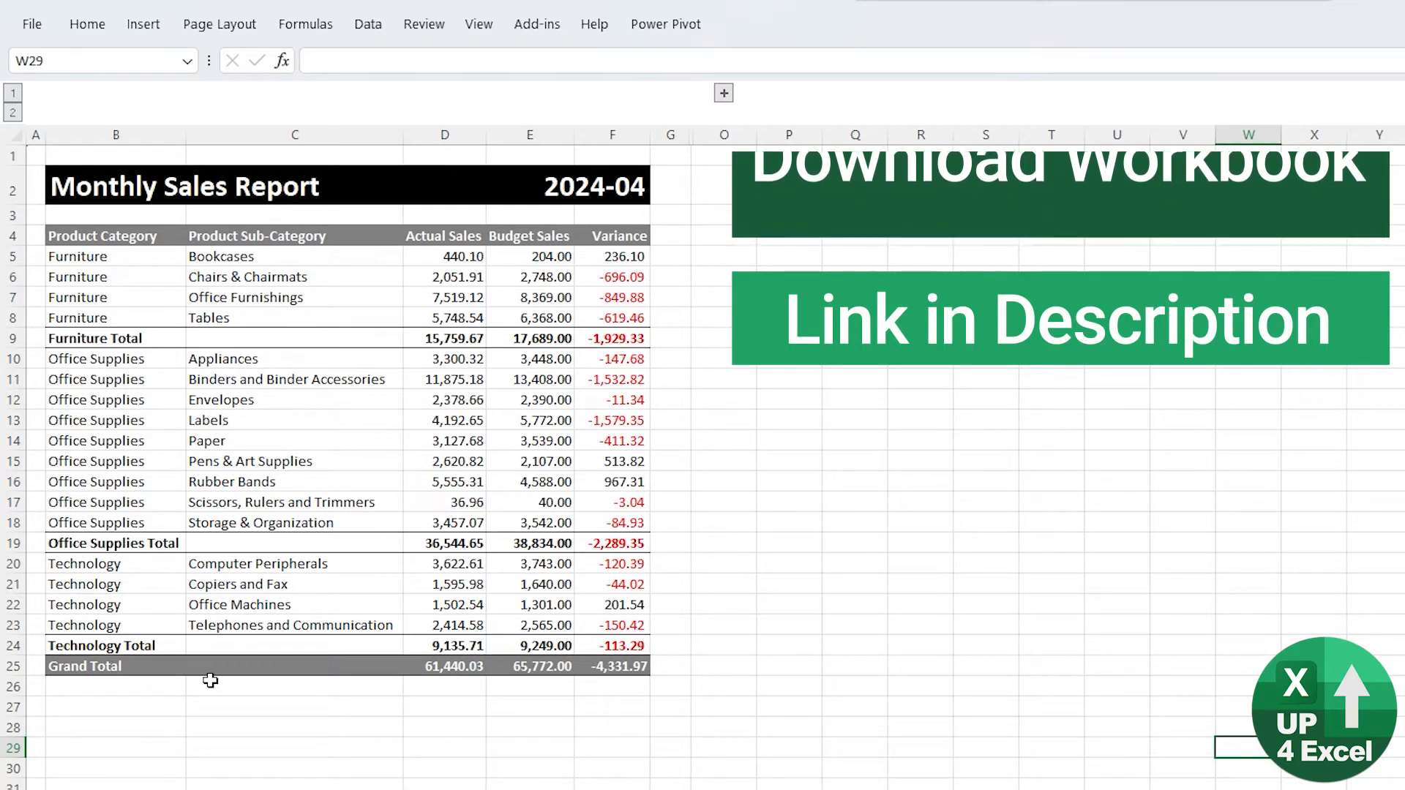
Inspect the Furniture Total row and Furniture variances in the traditional report, and expand the collapsed column group beside it.
{"action": "left_click", "coordinate": [178, 338]}
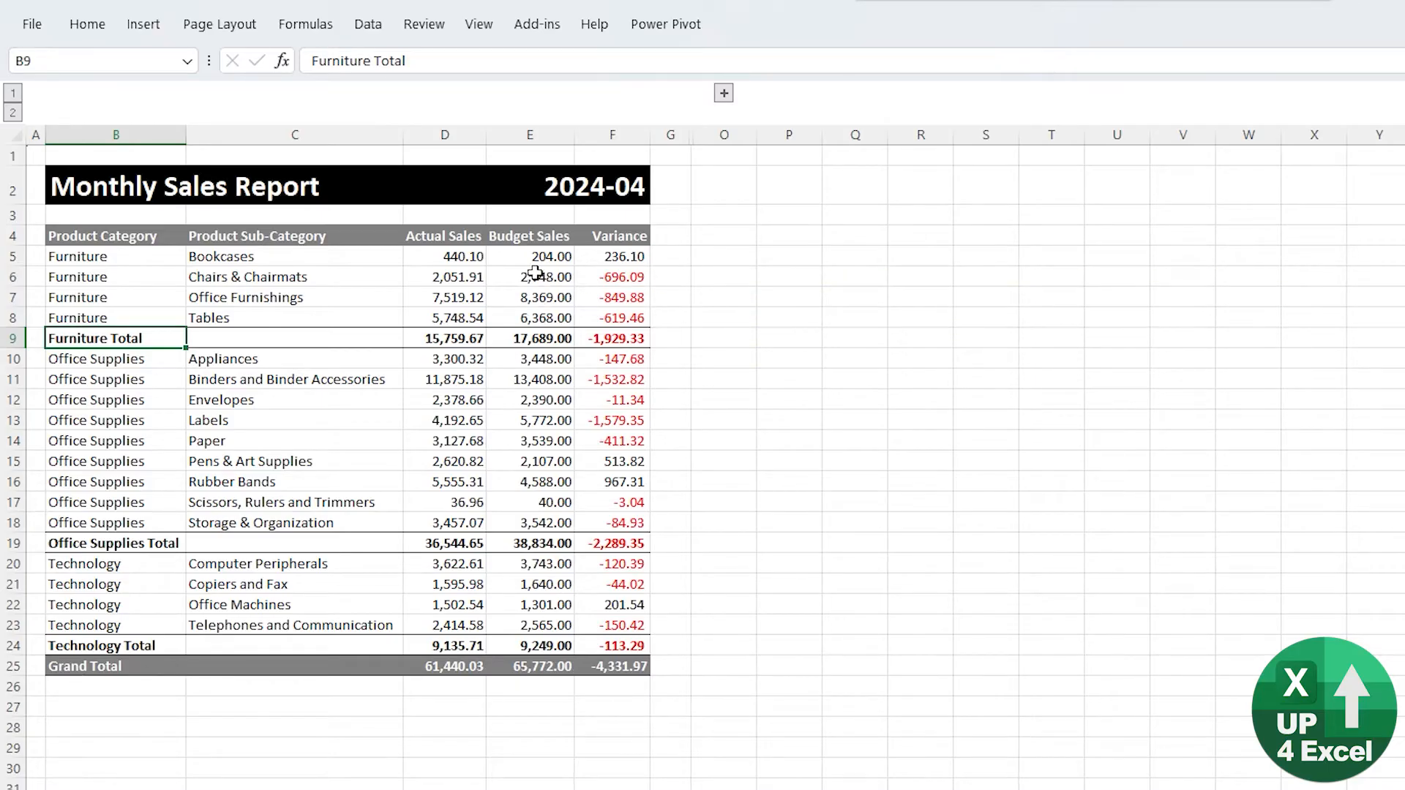
{"action": "left_click", "coordinate": [616, 292]}
{"action": "left_click_drag", "start_coordinate": [617, 293], "coordinate": [616, 320]}
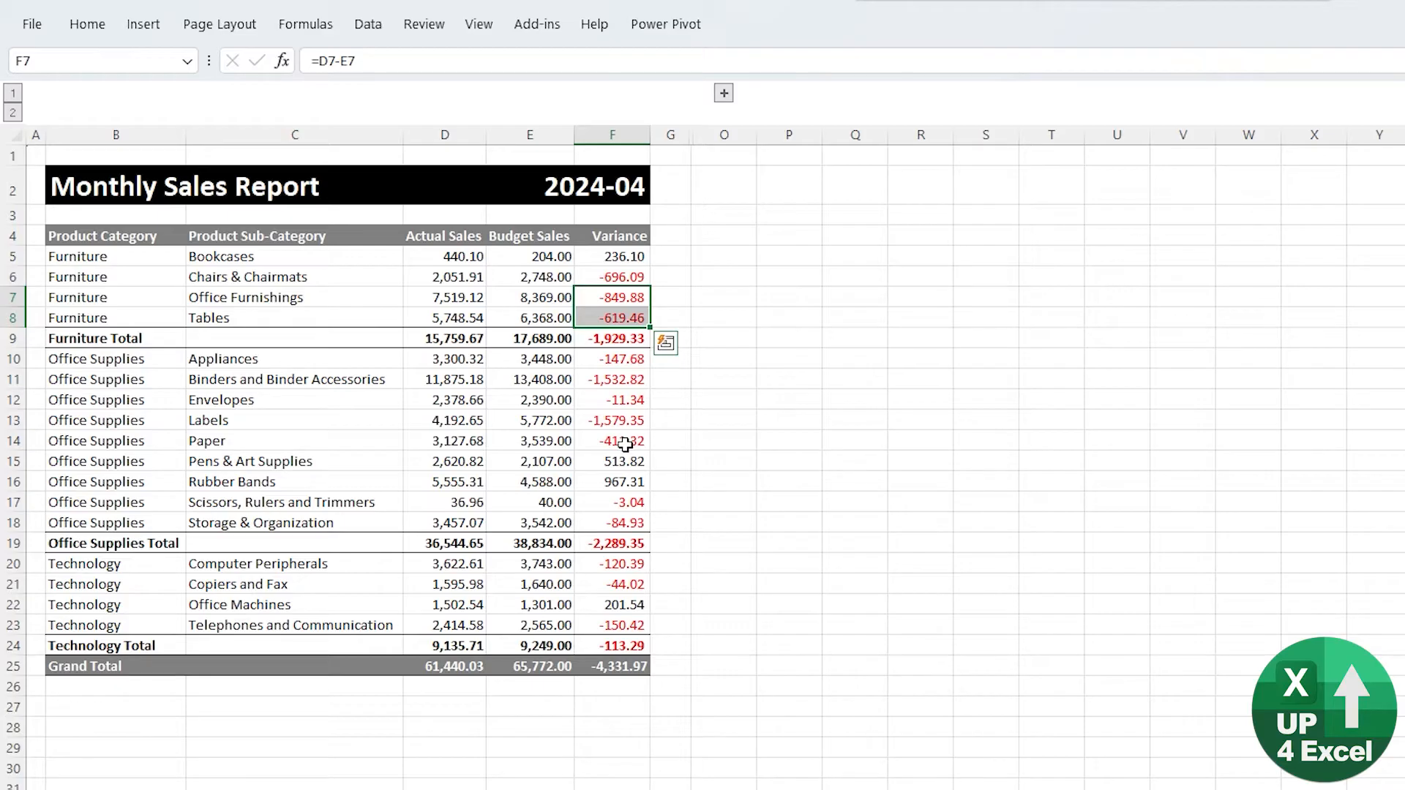
{"action": "left_click", "coordinate": [724, 94]}
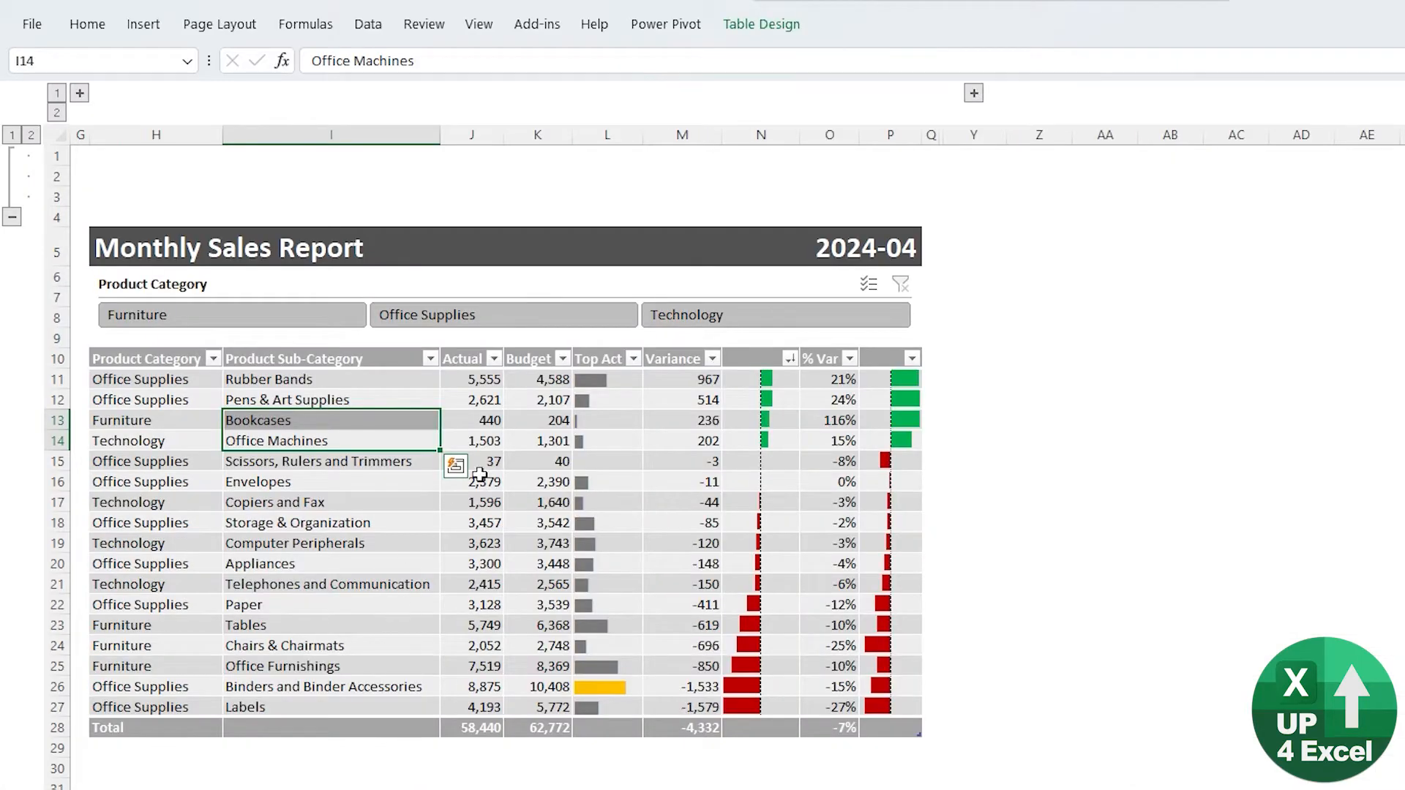
Filter the formatted report table by Office Supplies and by Furniture using the Product Category slicer.
{"action": "left_click", "coordinate": [480, 474]}
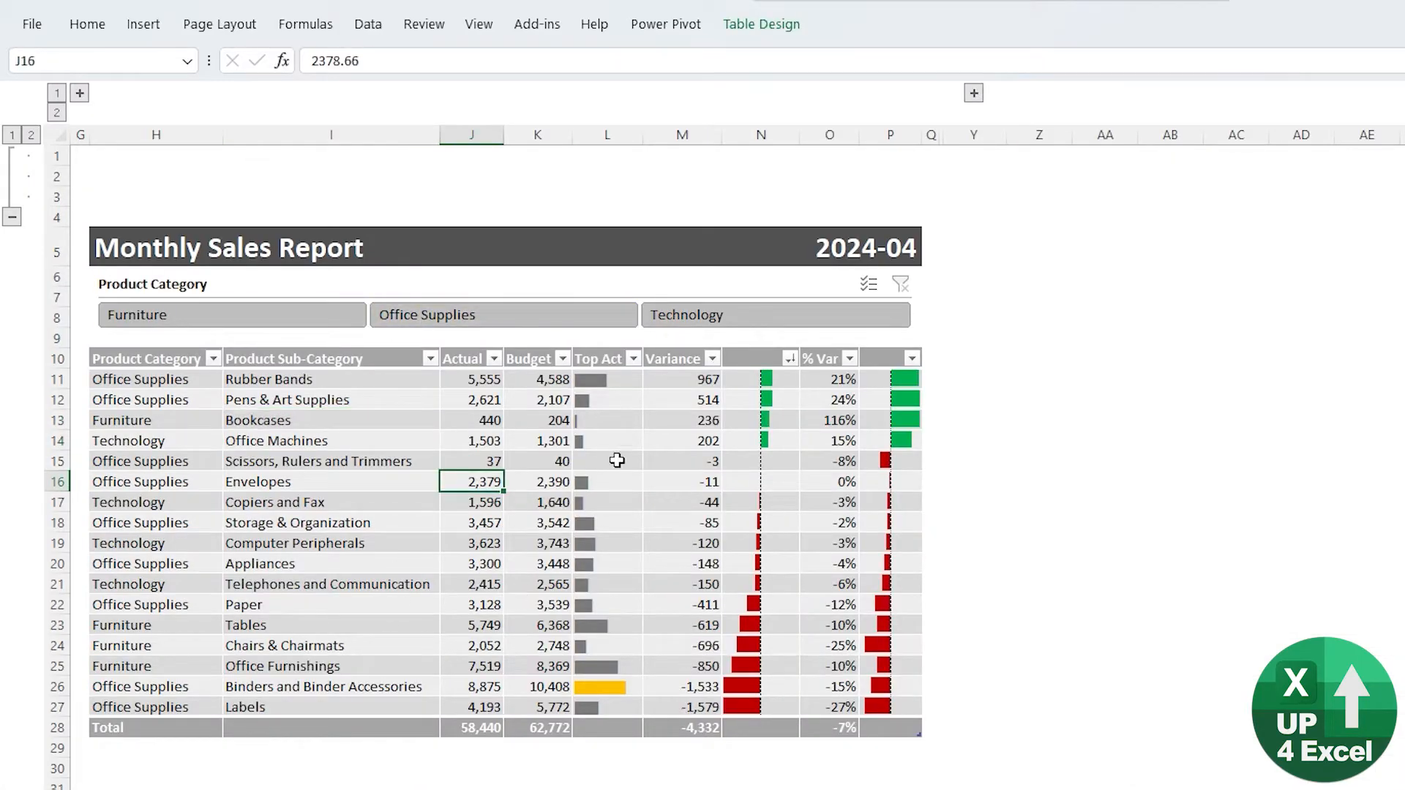
{"action": "left_click", "coordinate": [503, 313]}
{"action": "left_click", "coordinate": [321, 322]}
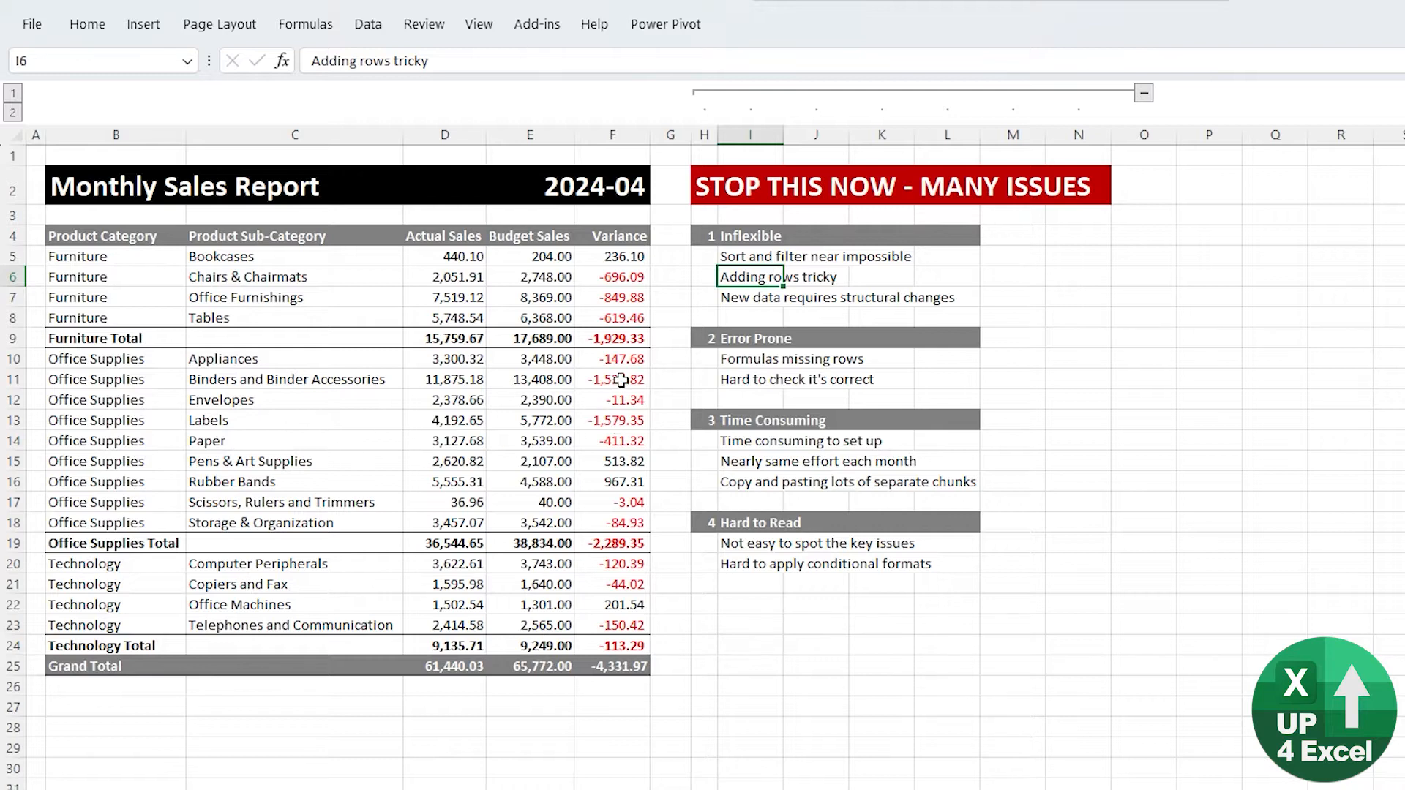
Try to sort the traditional report by its Variance column in descending order.
{"action": "left_click", "coordinate": [613, 418]}
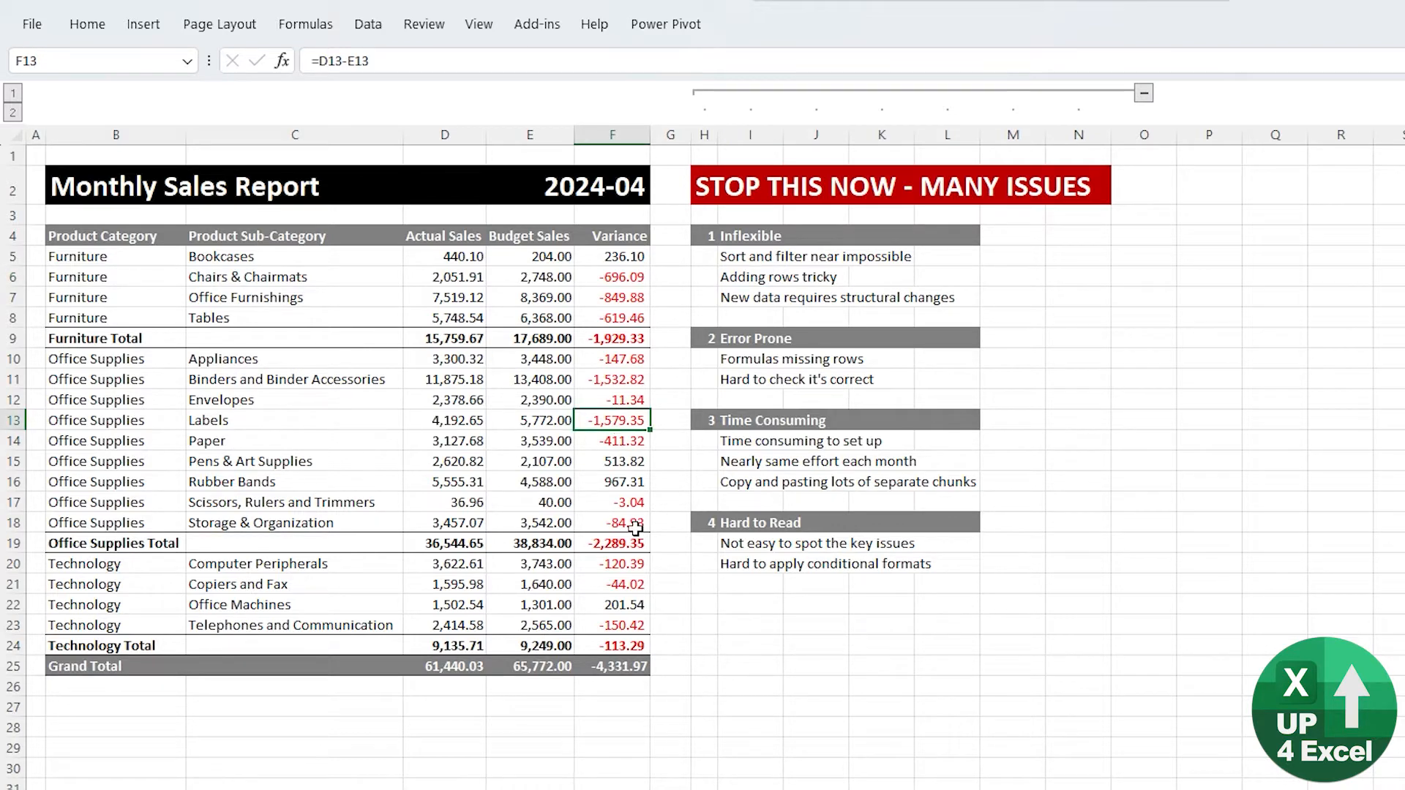
{"action": "double_click", "coordinate": [382, 29]}
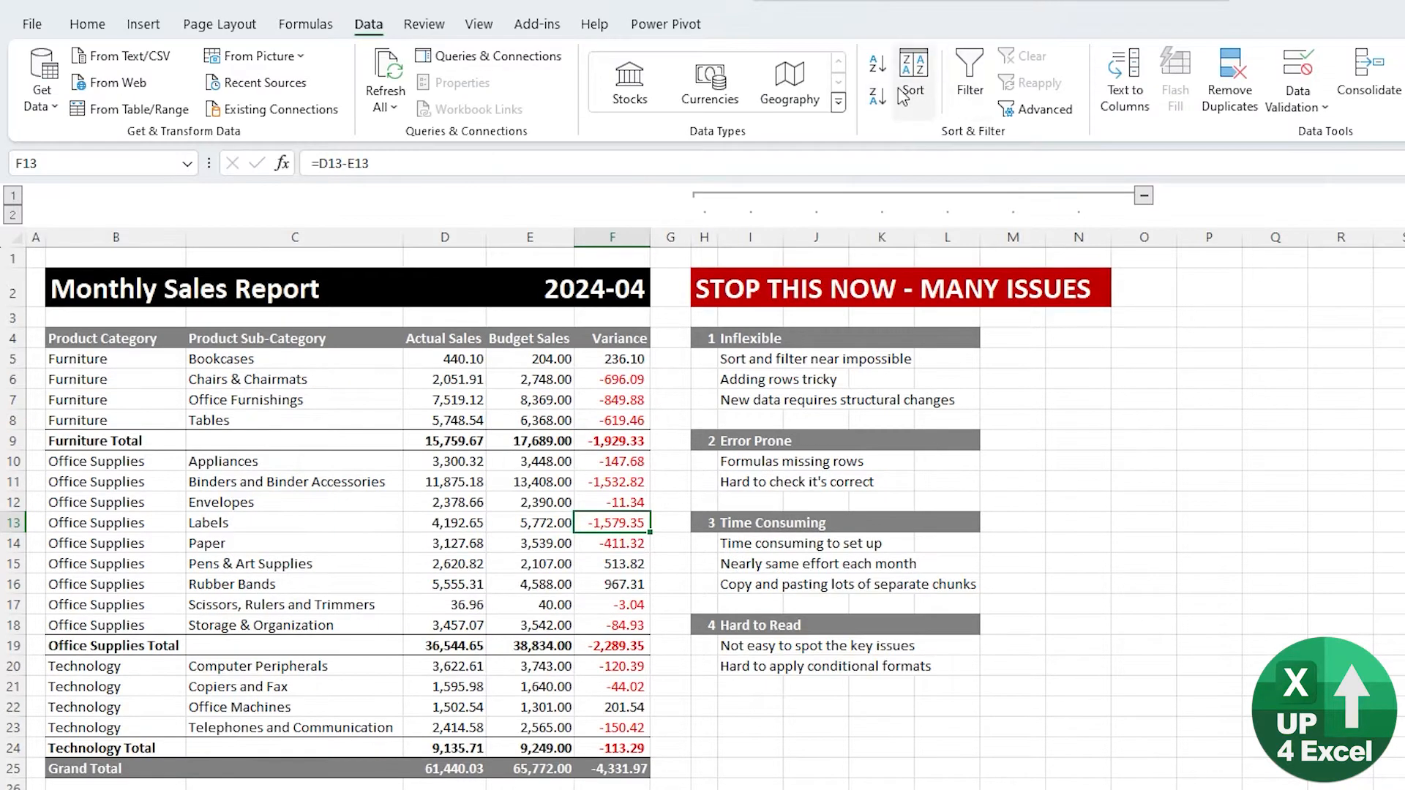
{"action": "left_click", "coordinate": [878, 101]}
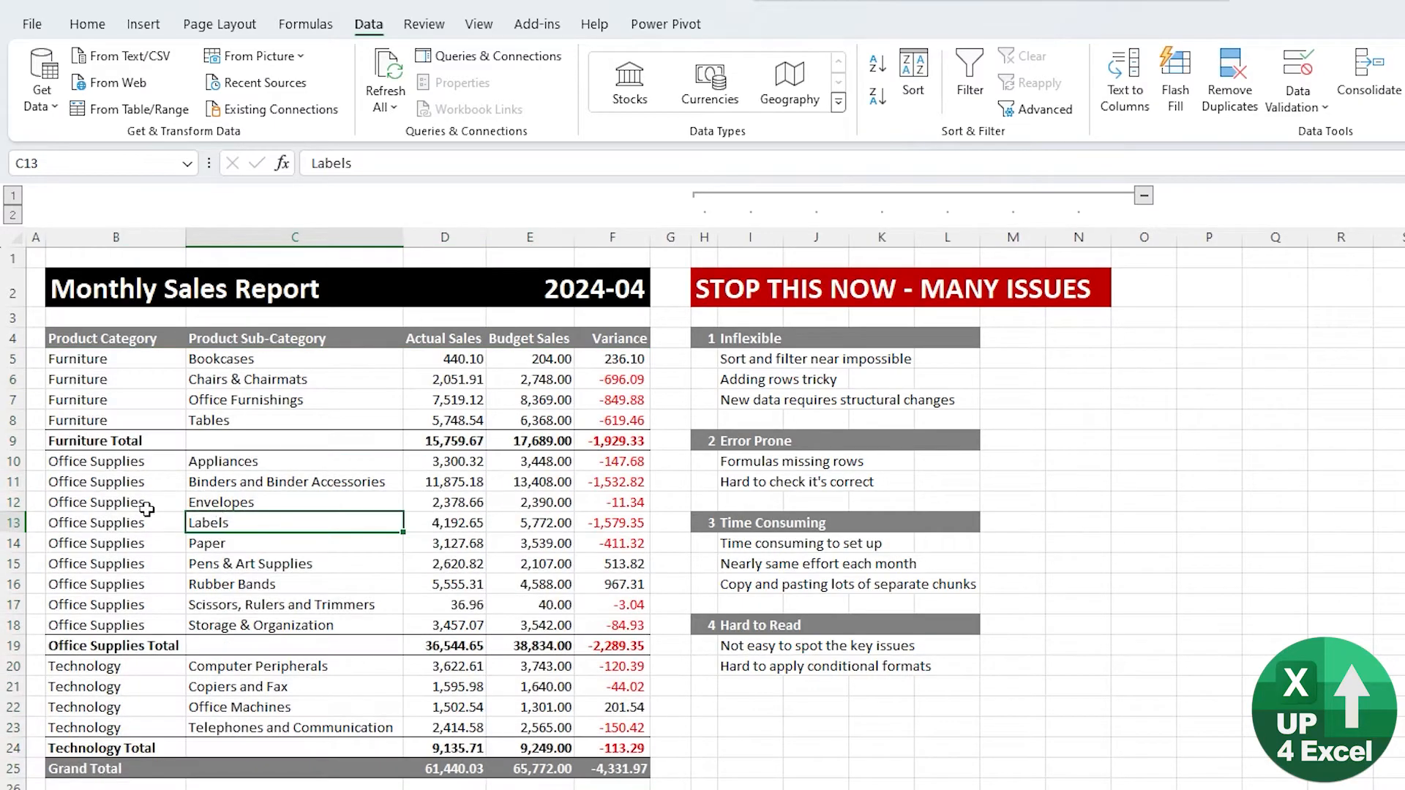
Examine the traditional report's Office Supplies rows, the SUBTOTAL formulas in its category totals, the report month and the Hard to Read notes.
{"action": "left_click_drag", "start_coordinate": [117, 462], "coordinate": [127, 624]}
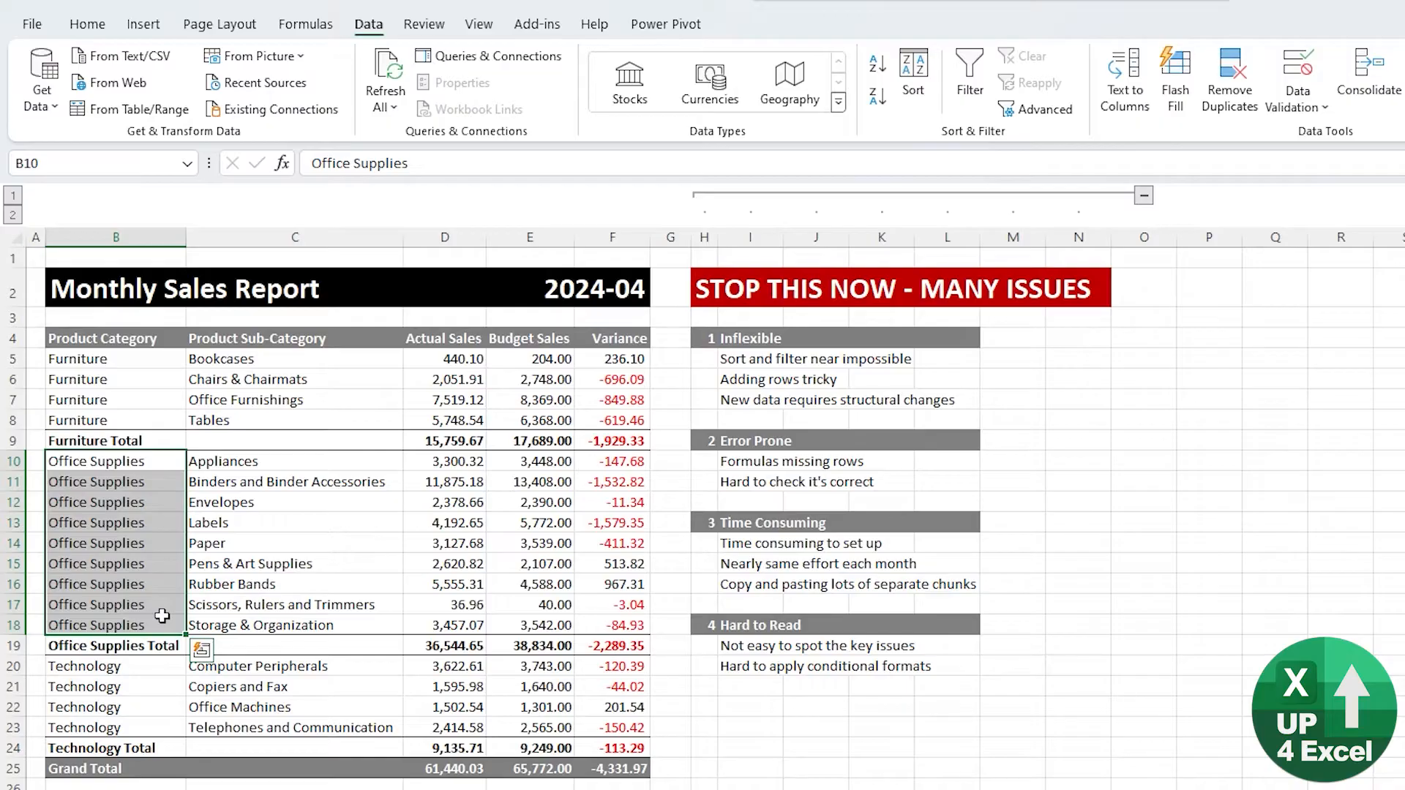
{"action": "left_click", "coordinate": [241, 564]}
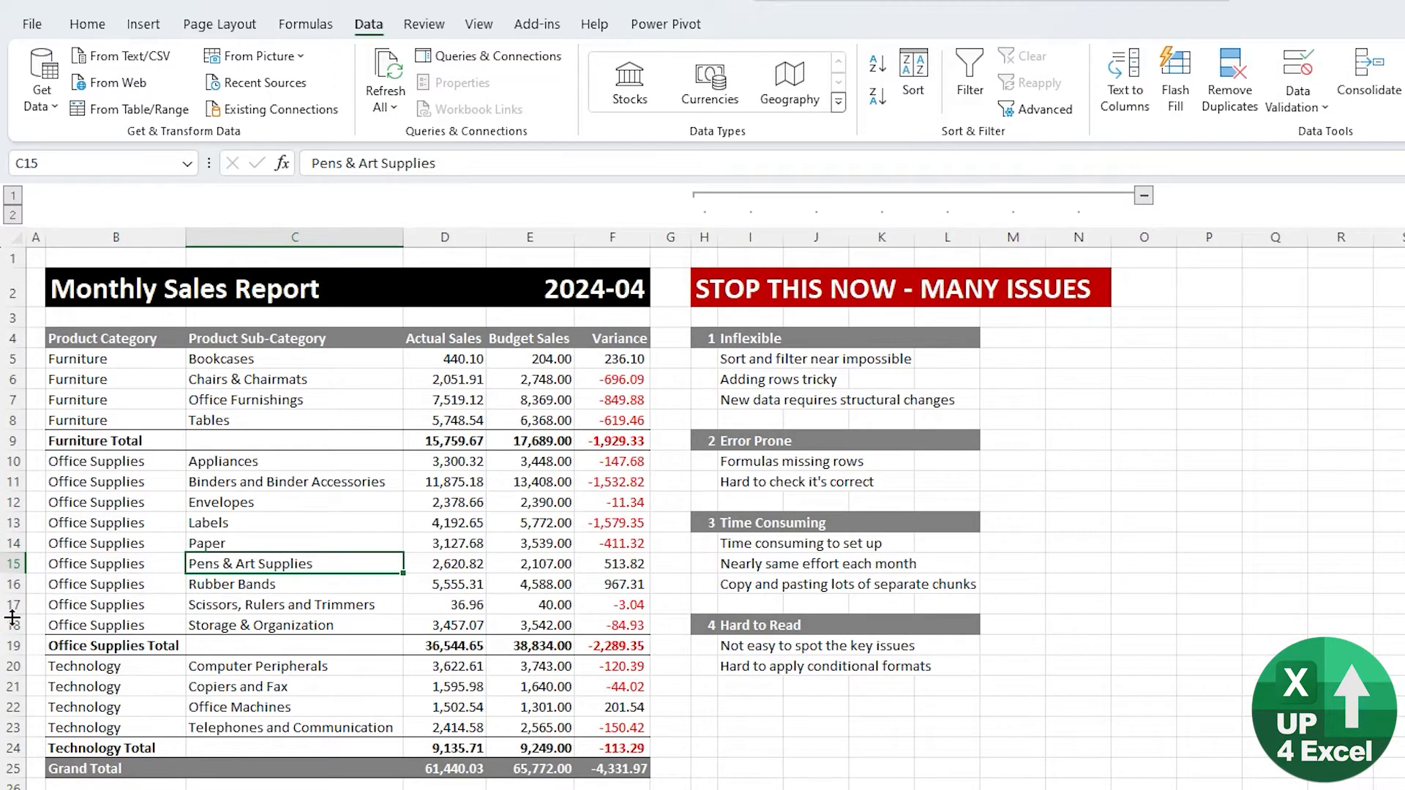
{"action": "left_click", "coordinate": [466, 647]}
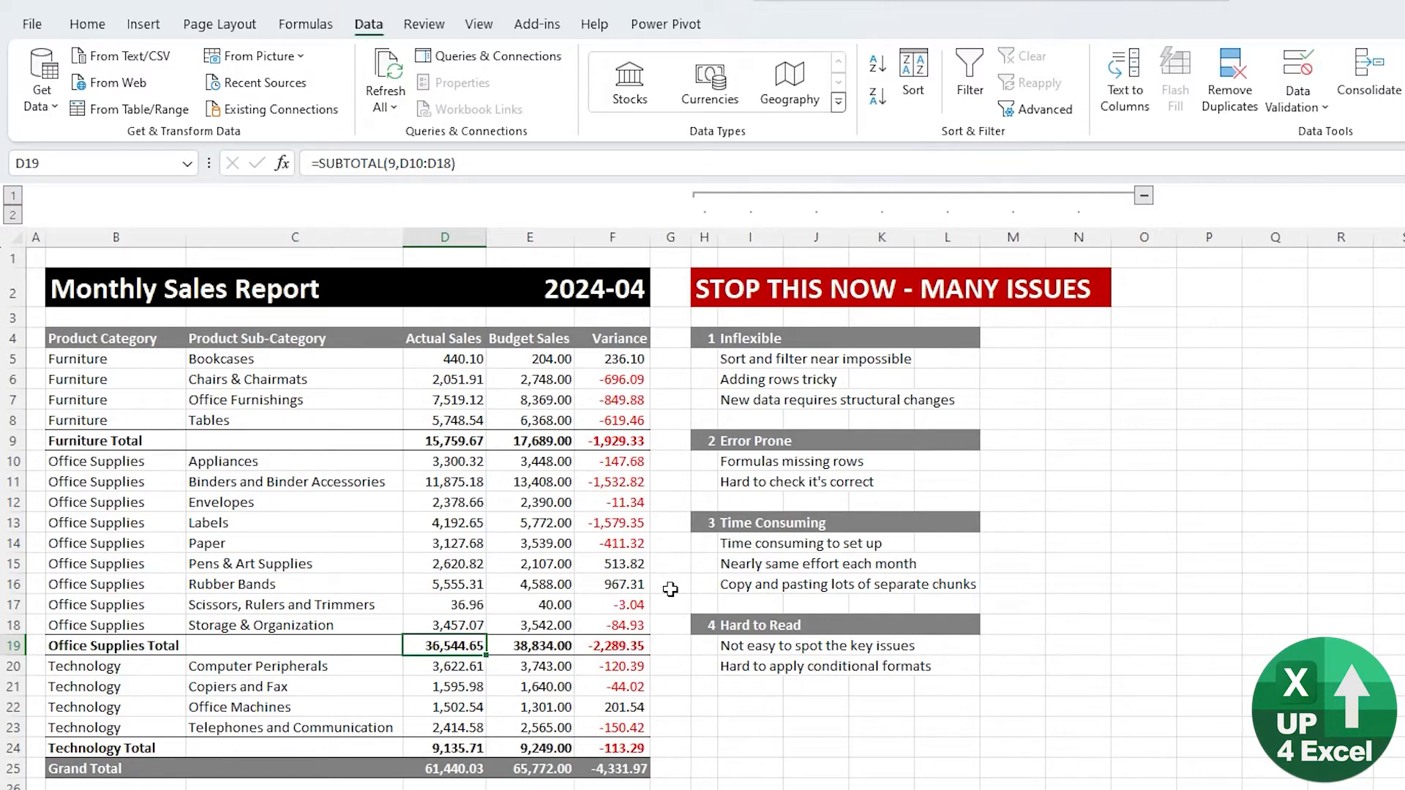
{"action": "left_click", "coordinate": [530, 644]}
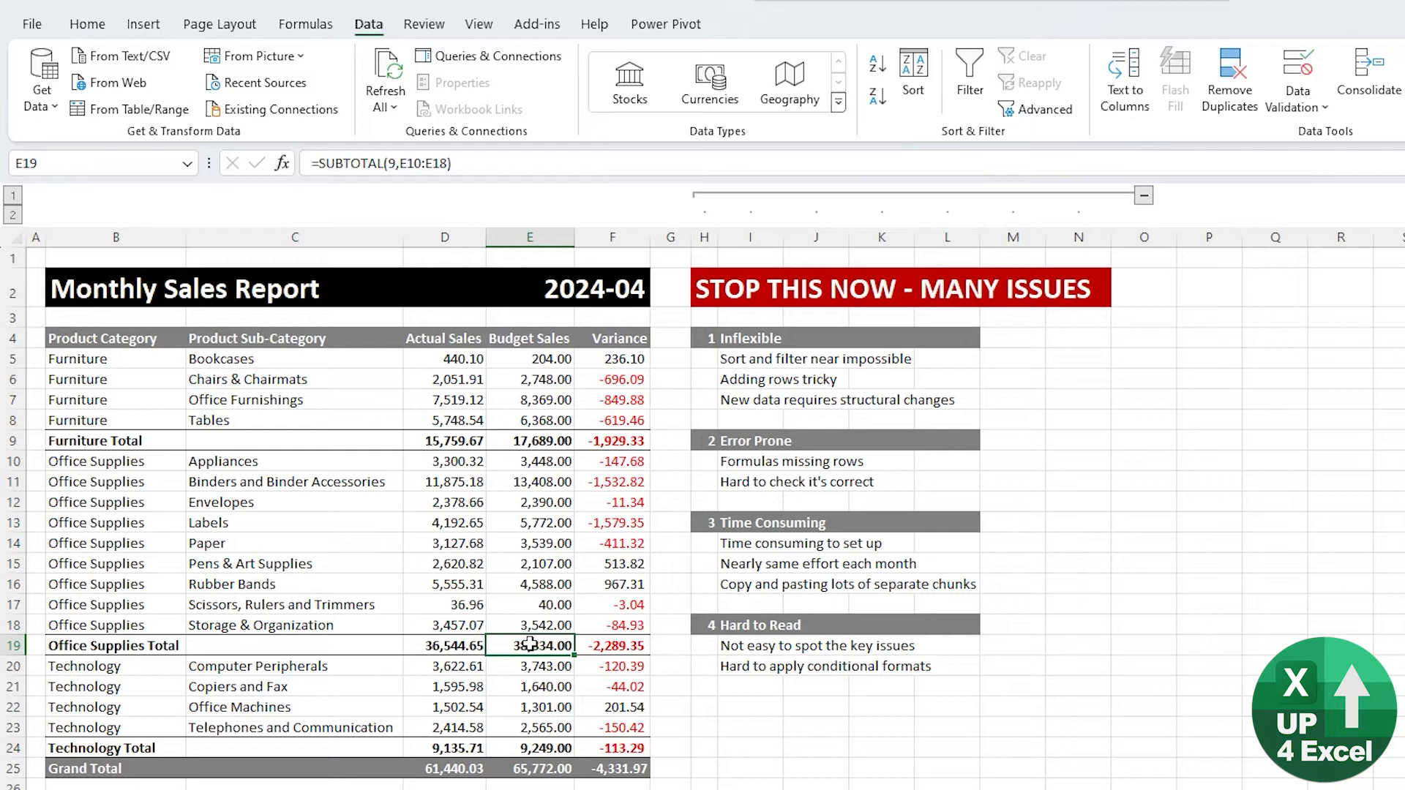
{"action": "left_click", "coordinate": [466, 644]}
{"action": "left_click", "coordinate": [472, 439]}
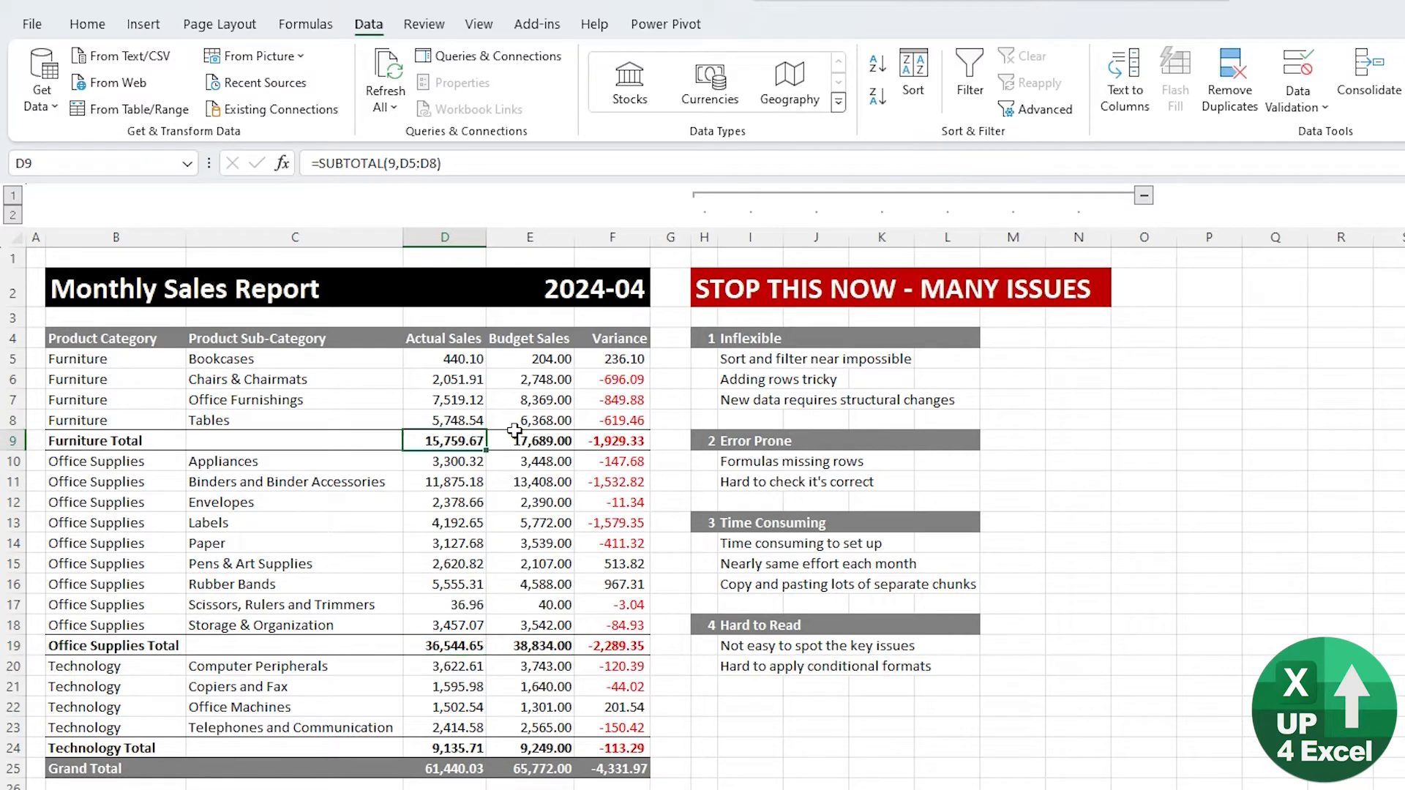
{"action": "left_click", "coordinate": [468, 461]}
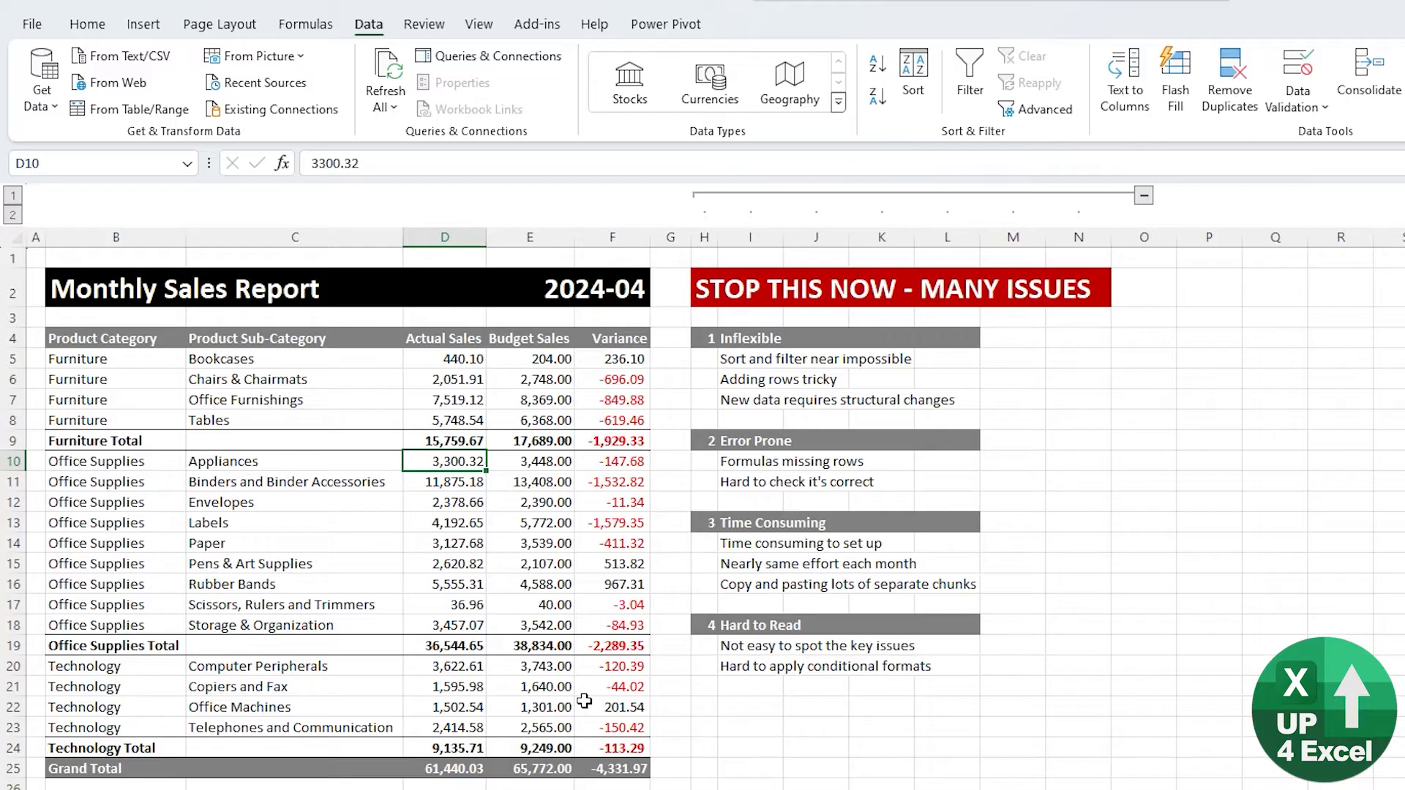
{"action": "left_click", "coordinate": [612, 291]}
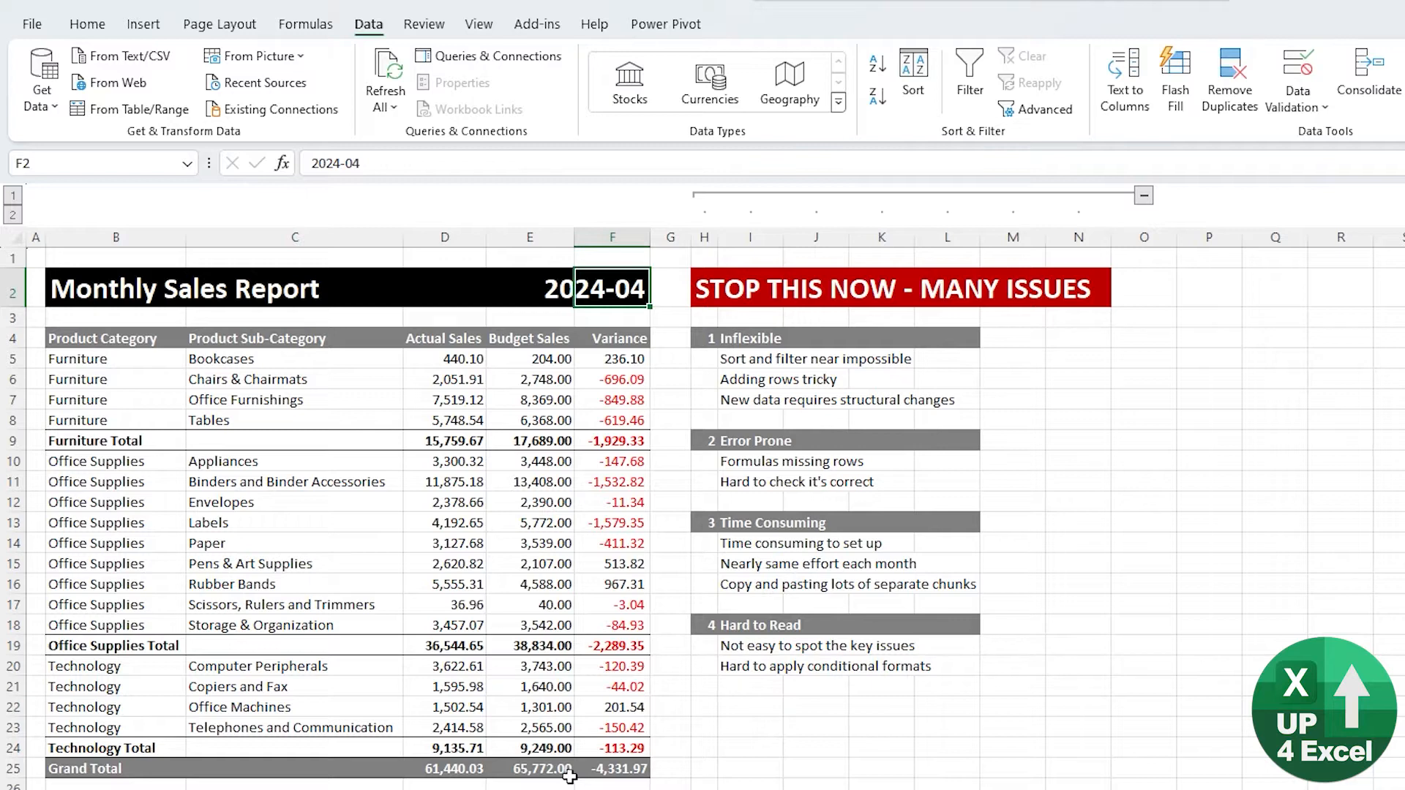
{"action": "left_click", "coordinate": [706, 626]}
{"action": "left_click", "coordinate": [745, 627]}
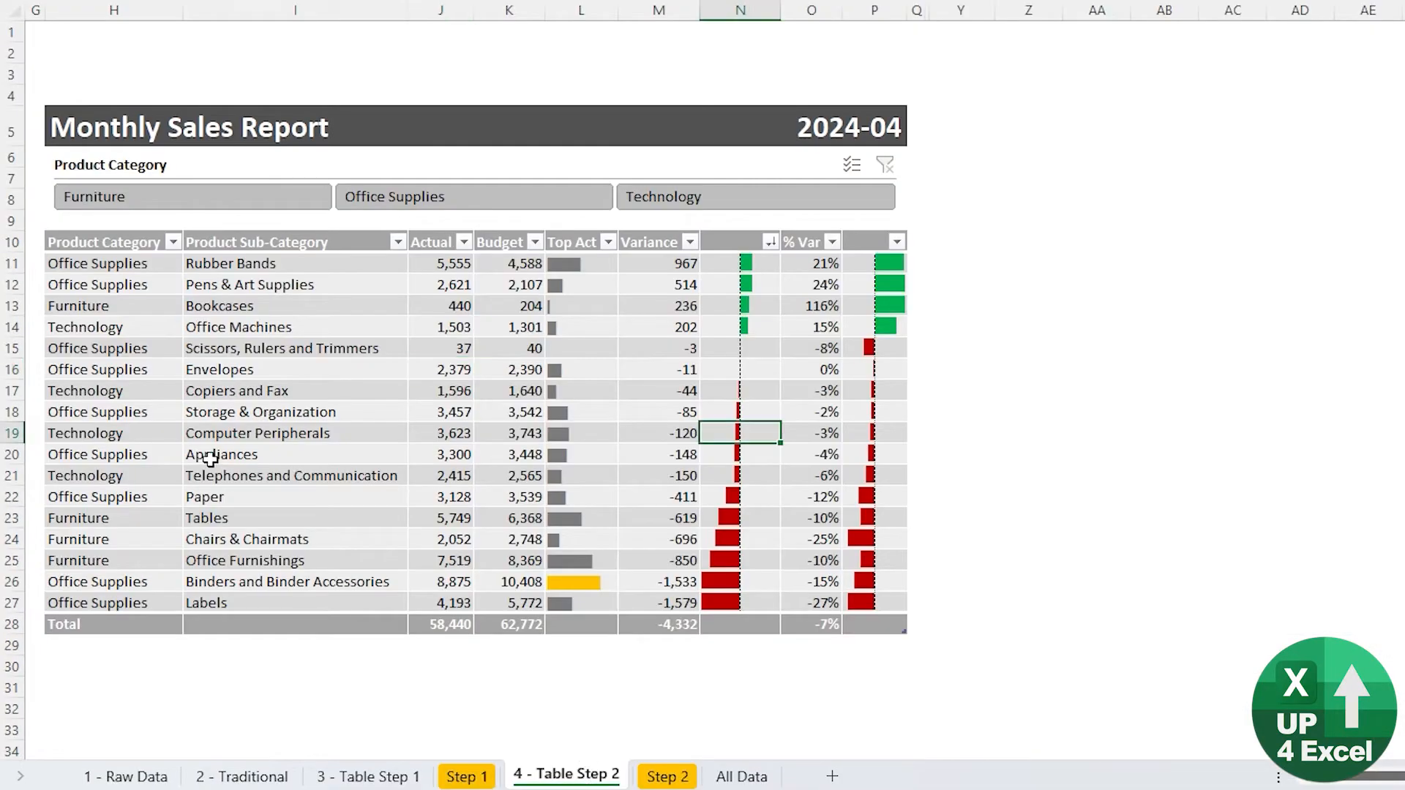
Filter the report table to Office Supplies and sort it by the variance bar column in ascending order.
{"action": "left_click", "coordinate": [545, 198]}
{"action": "left_click", "coordinate": [716, 372]}
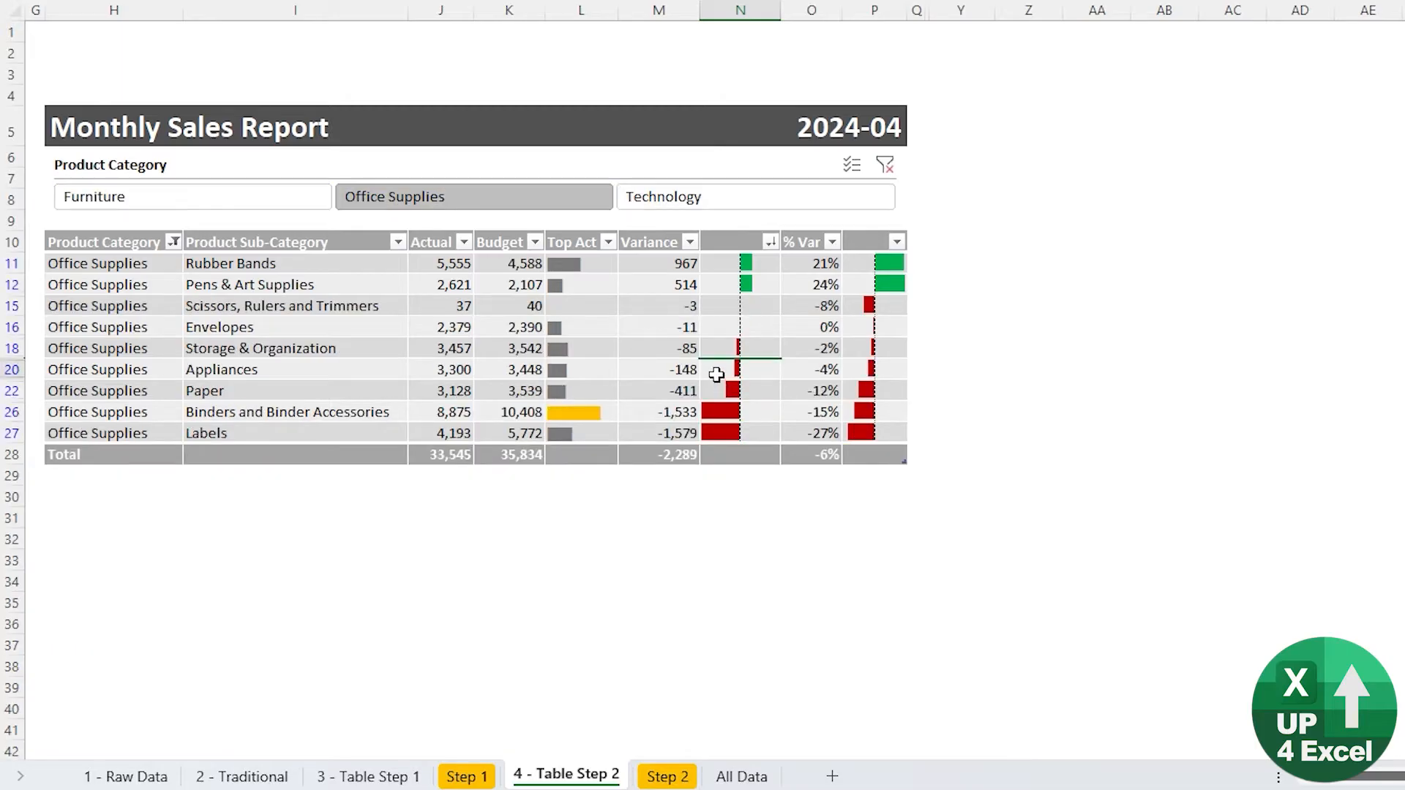
{"action": "left_click", "coordinate": [760, 435]}
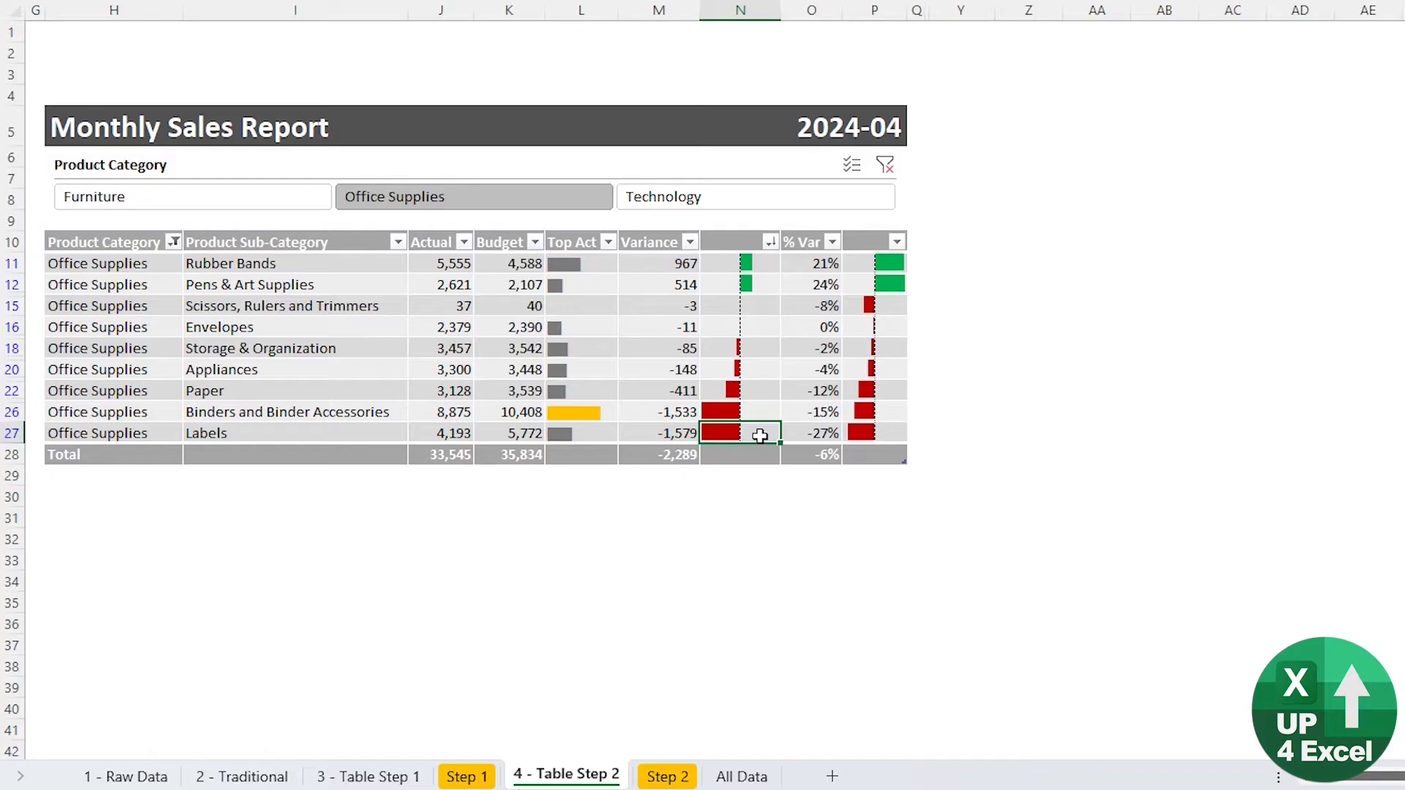
{"action": "left_click", "coordinate": [740, 264]}
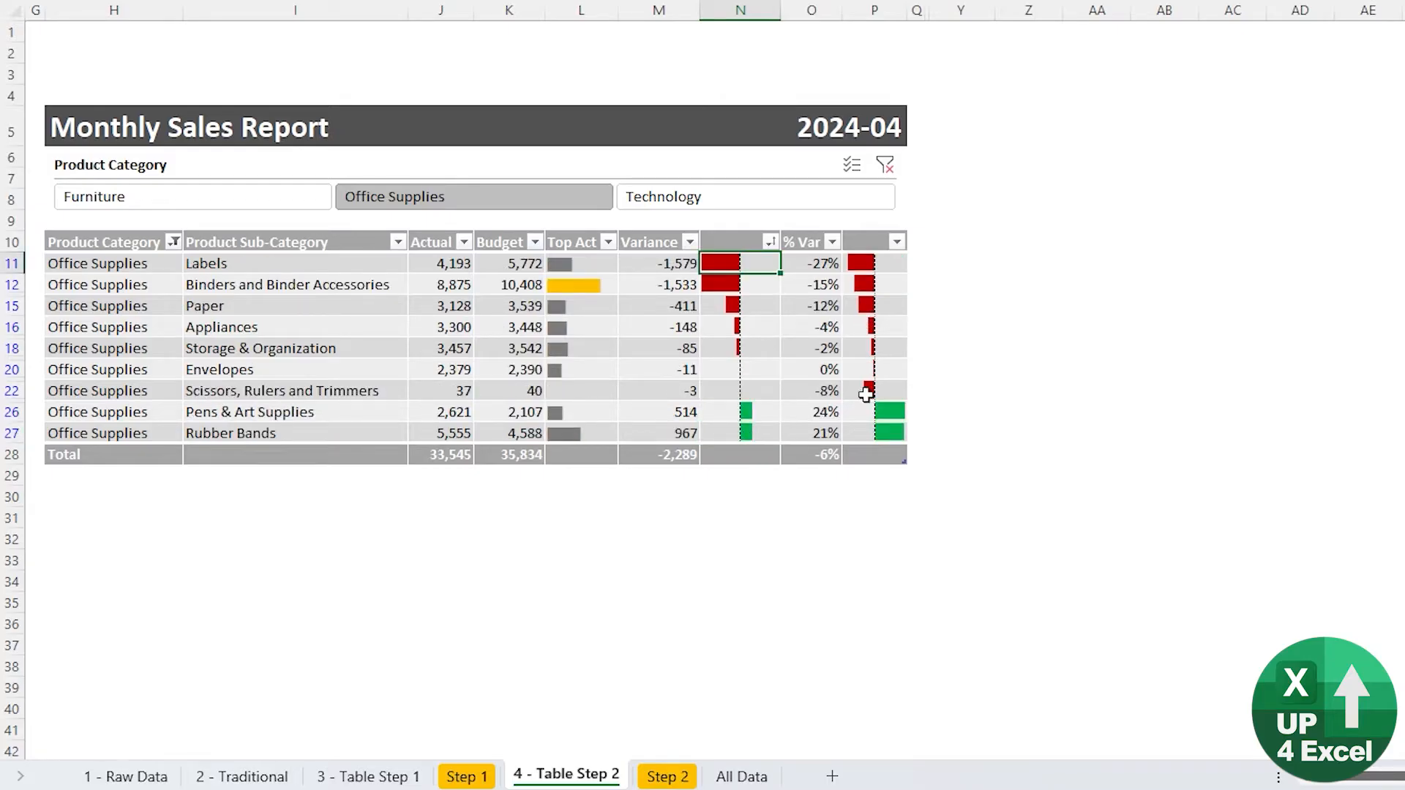
Sort the filtered table by the % variance bar column in ascending order.
{"action": "left_click", "coordinate": [866, 394]}
{"action": "key", "text": "alt+a"}
{"action": "key", "text": "s"}
{"action": "key", "text": "a"}
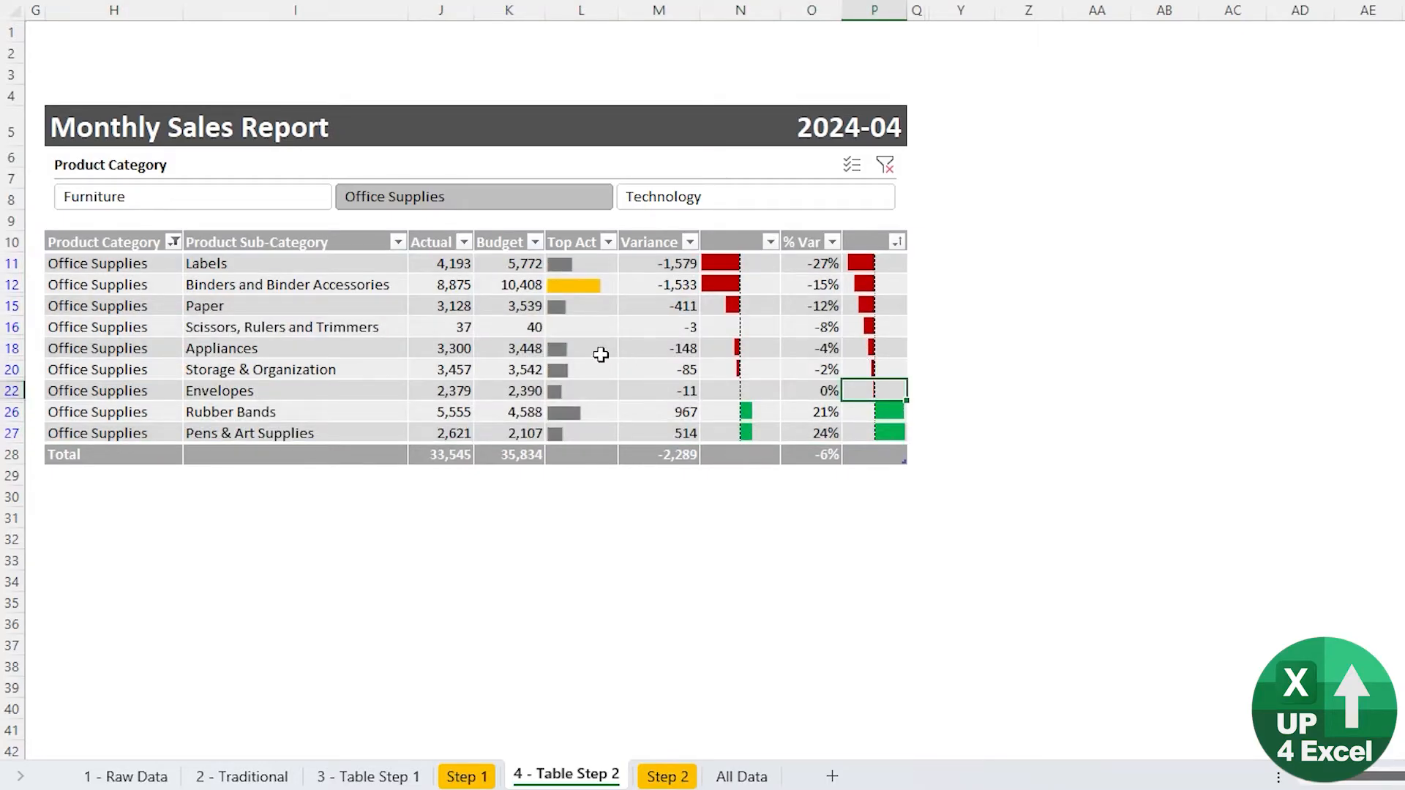
Switch the category filter to Technology and to Furniture, and clear it to show all categories.
{"action": "left_click", "coordinate": [597, 332]}
{"action": "left_click", "coordinate": [598, 288]}
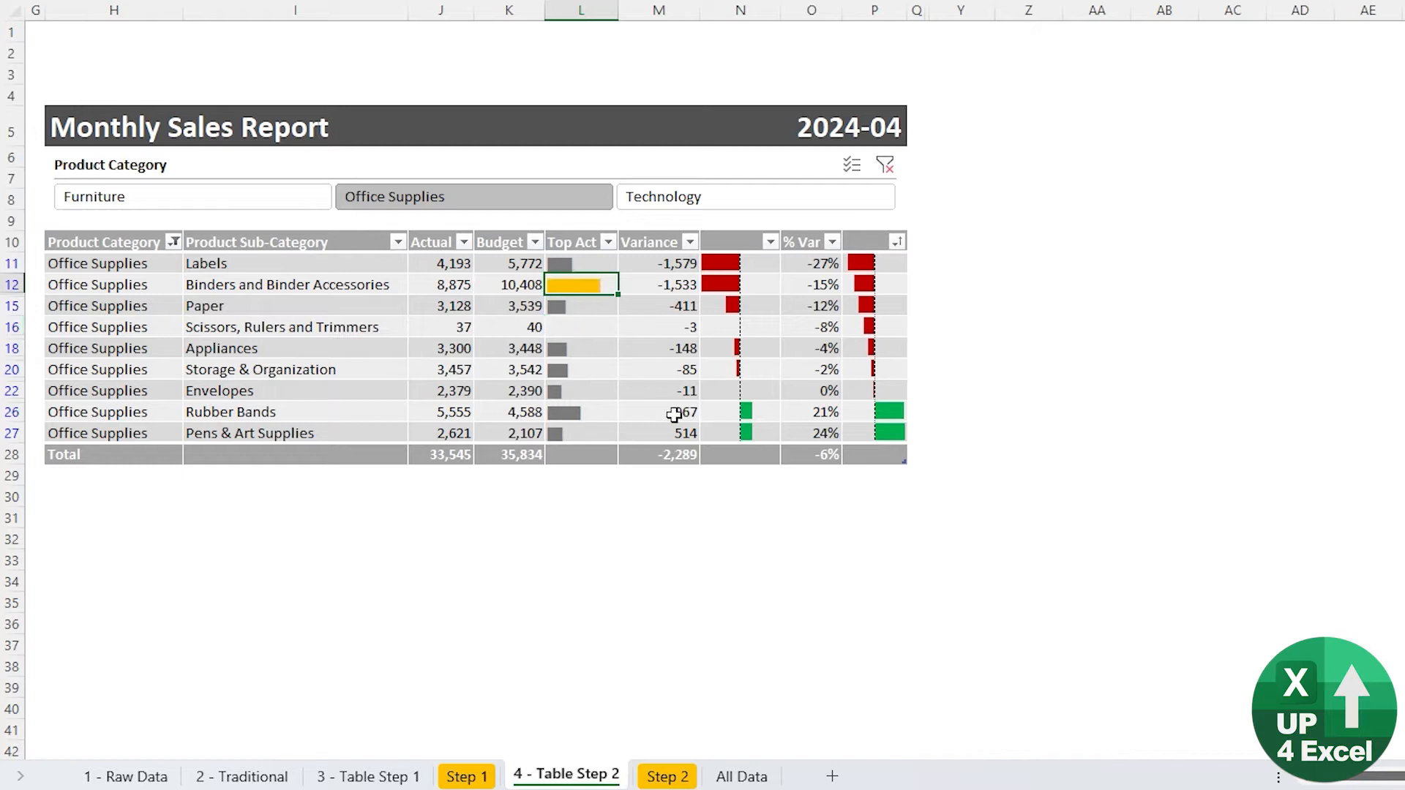
{"action": "left_click", "coordinate": [753, 194]}
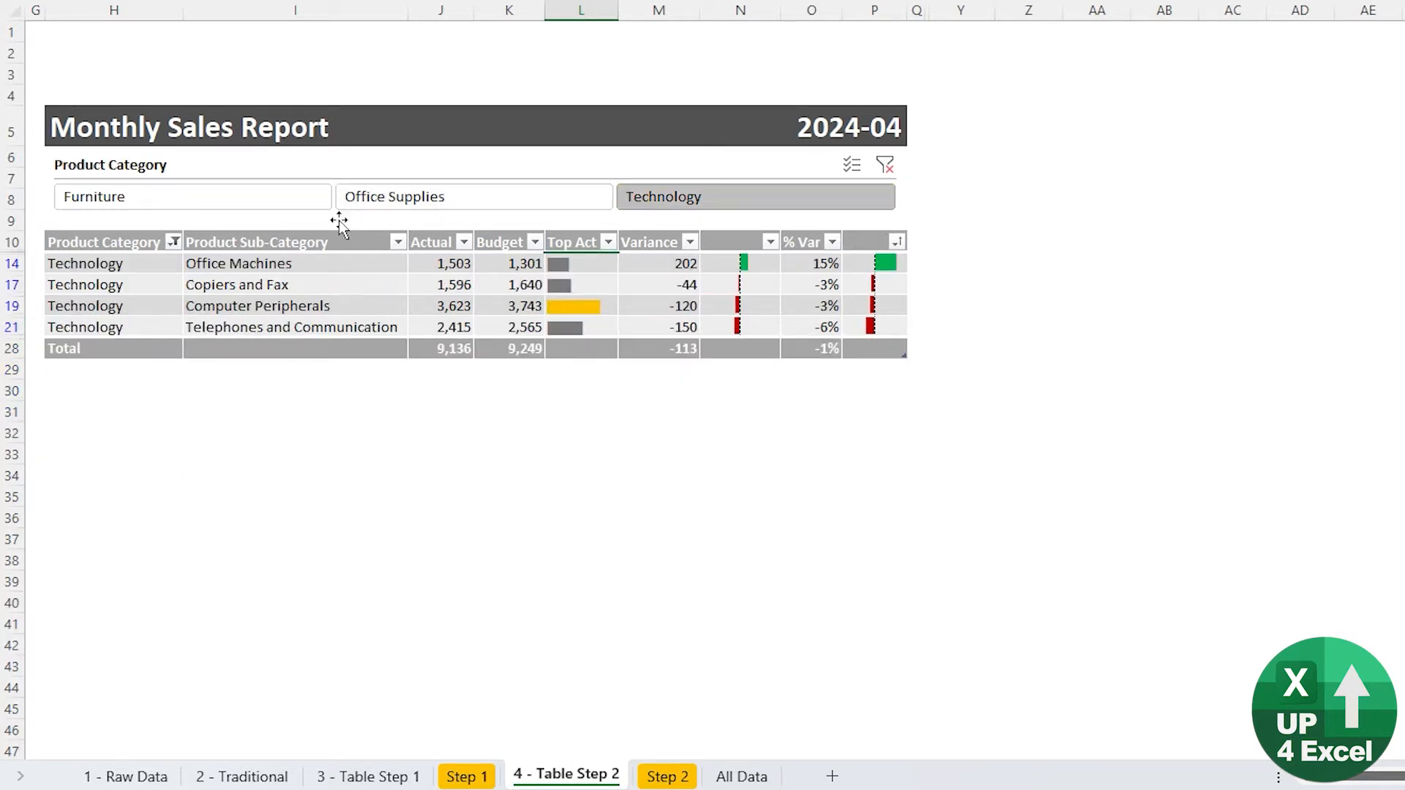
{"action": "left_click", "coordinate": [270, 195]}
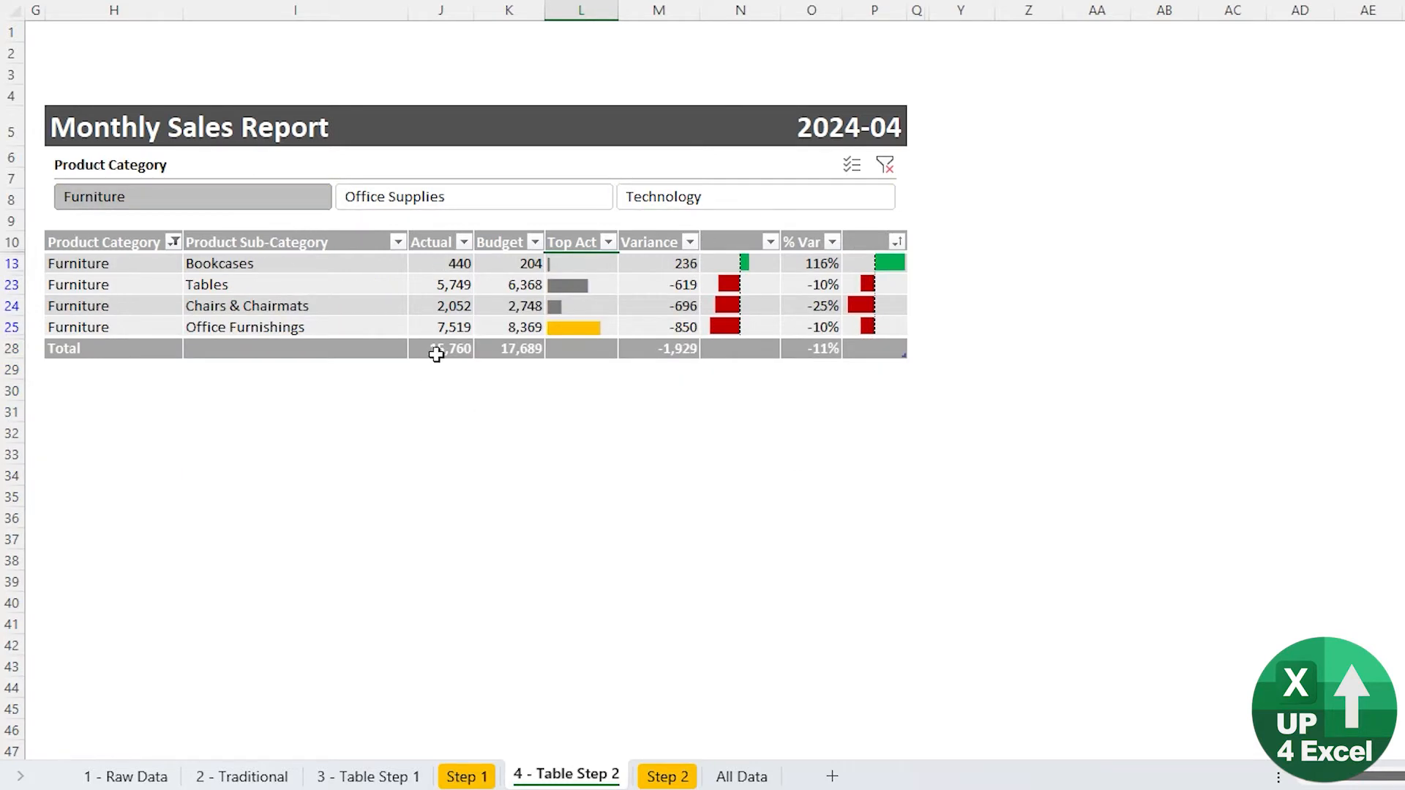
{"action": "left_click", "coordinate": [884, 165]}
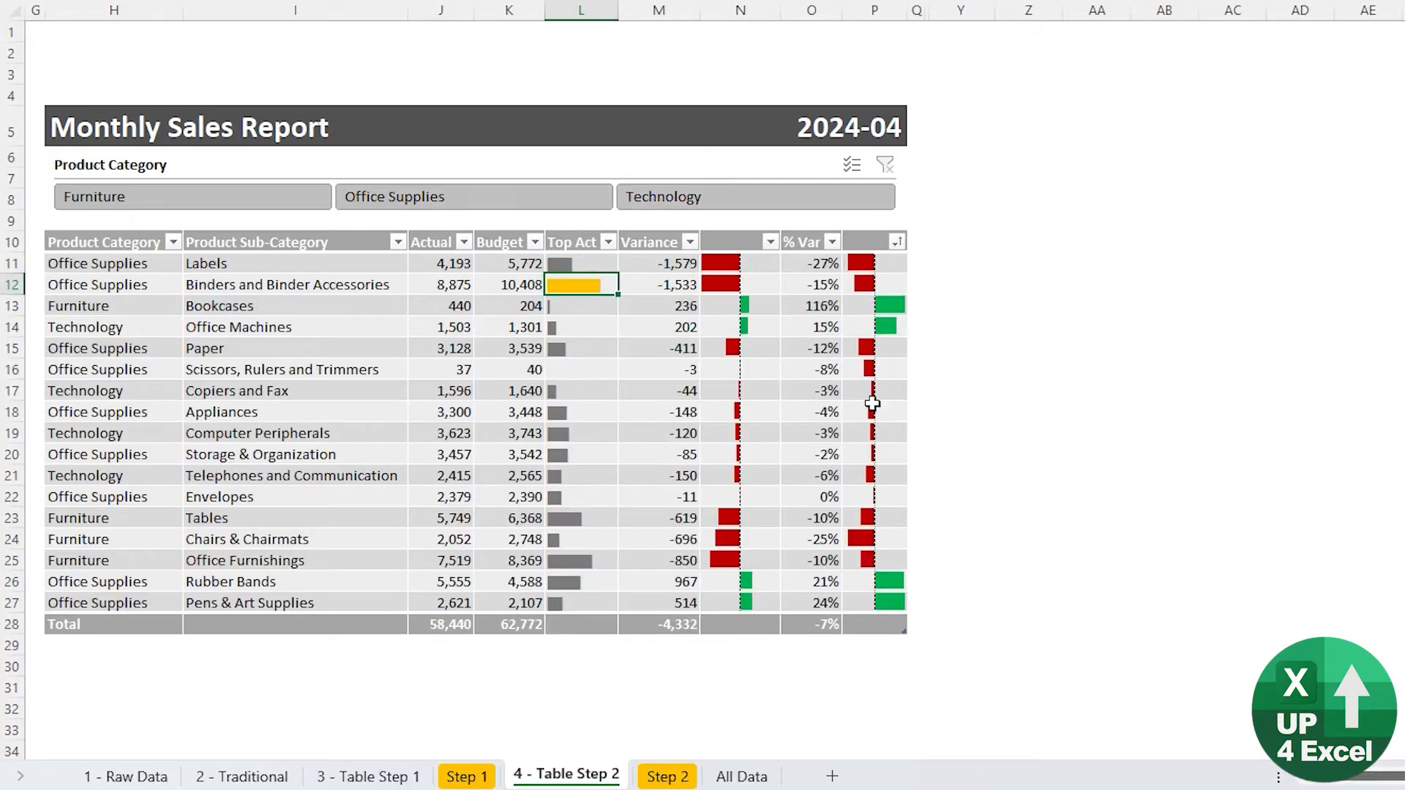
In All Data, copy the category-to-budget cells from January 2022 Storage & Organization down to February 2022 Chairs & Chairmats.
{"action": "left_click", "coordinate": [740, 778]}
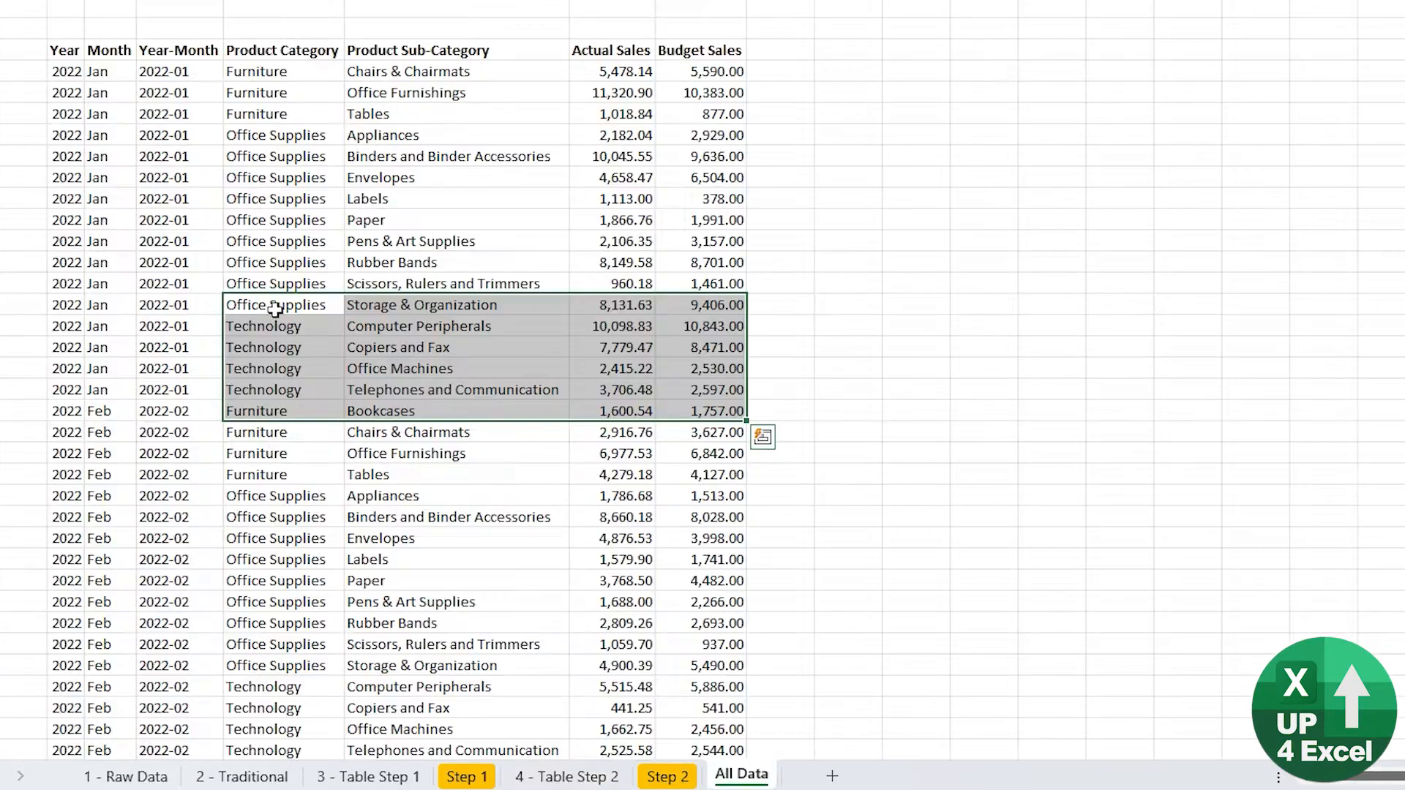
{"action": "left_click_drag", "start_coordinate": [270, 305], "coordinate": [673, 437]}
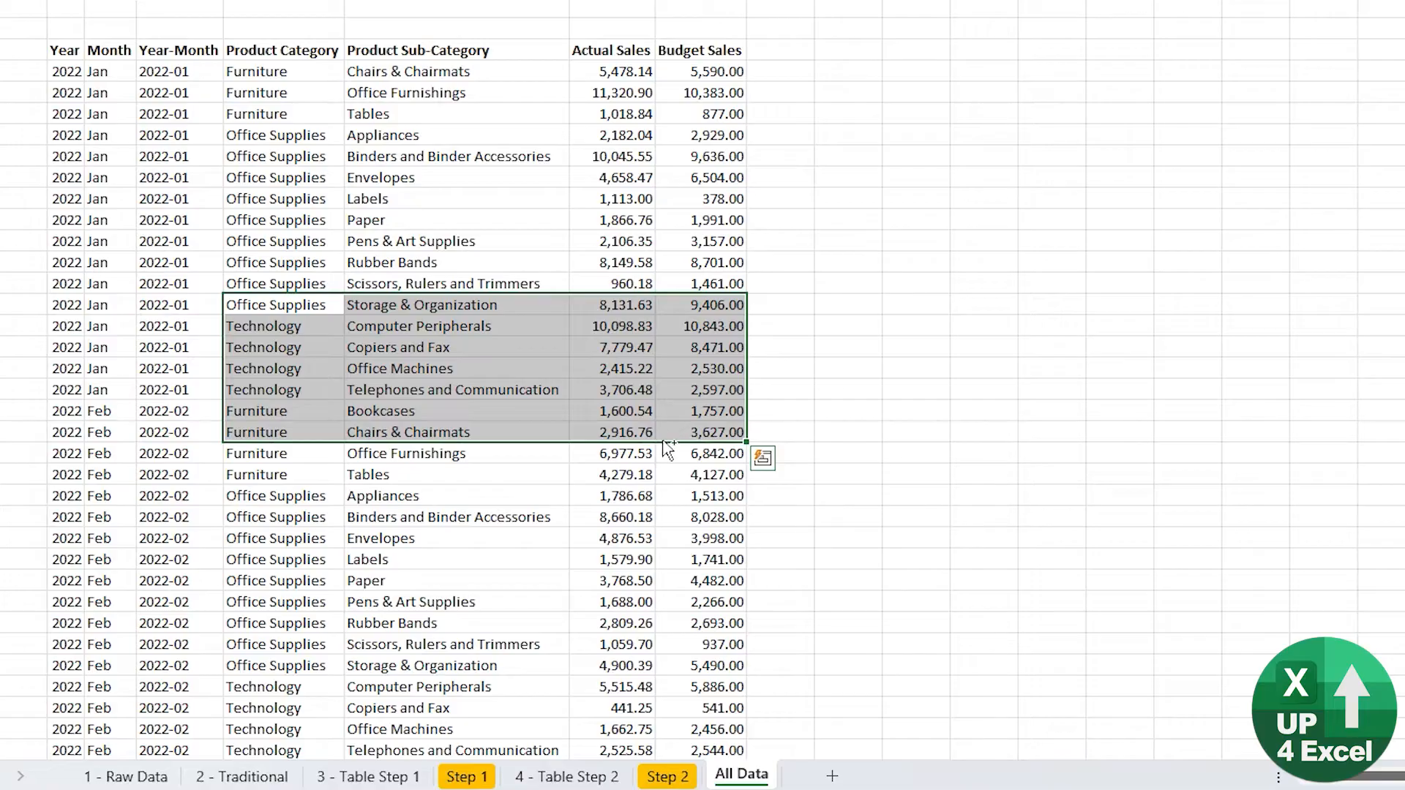
{"action": "key", "text": "ctrl+c"}
Paste the copied rows as values at the Total row of the 4 - Table Step 2 report and check the extended table.
{"action": "left_click", "coordinate": [606, 777]}
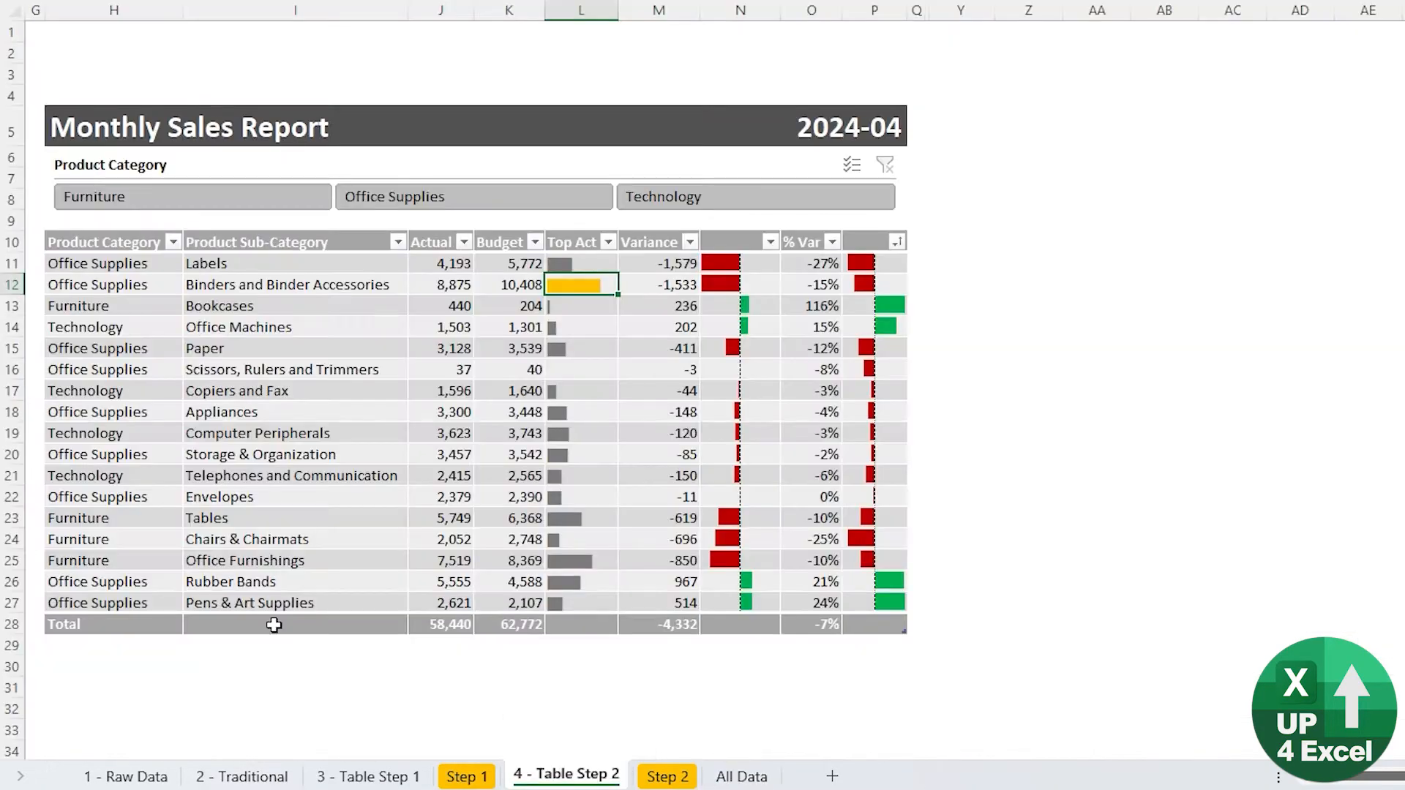
{"action": "left_click", "coordinate": [123, 624]}
{"action": "right_click", "coordinate": [122, 625]}
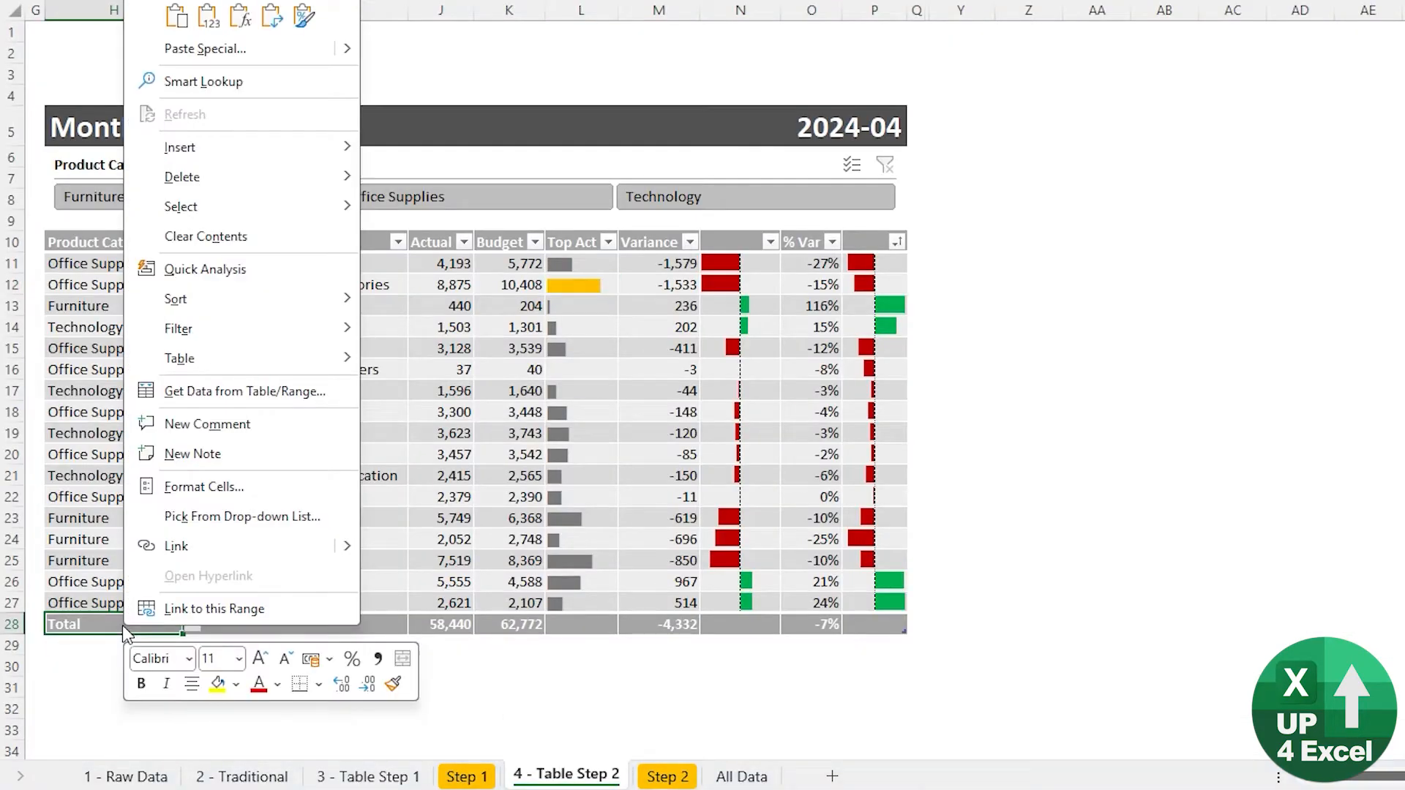
{"action": "left_click", "coordinate": [211, 16]}
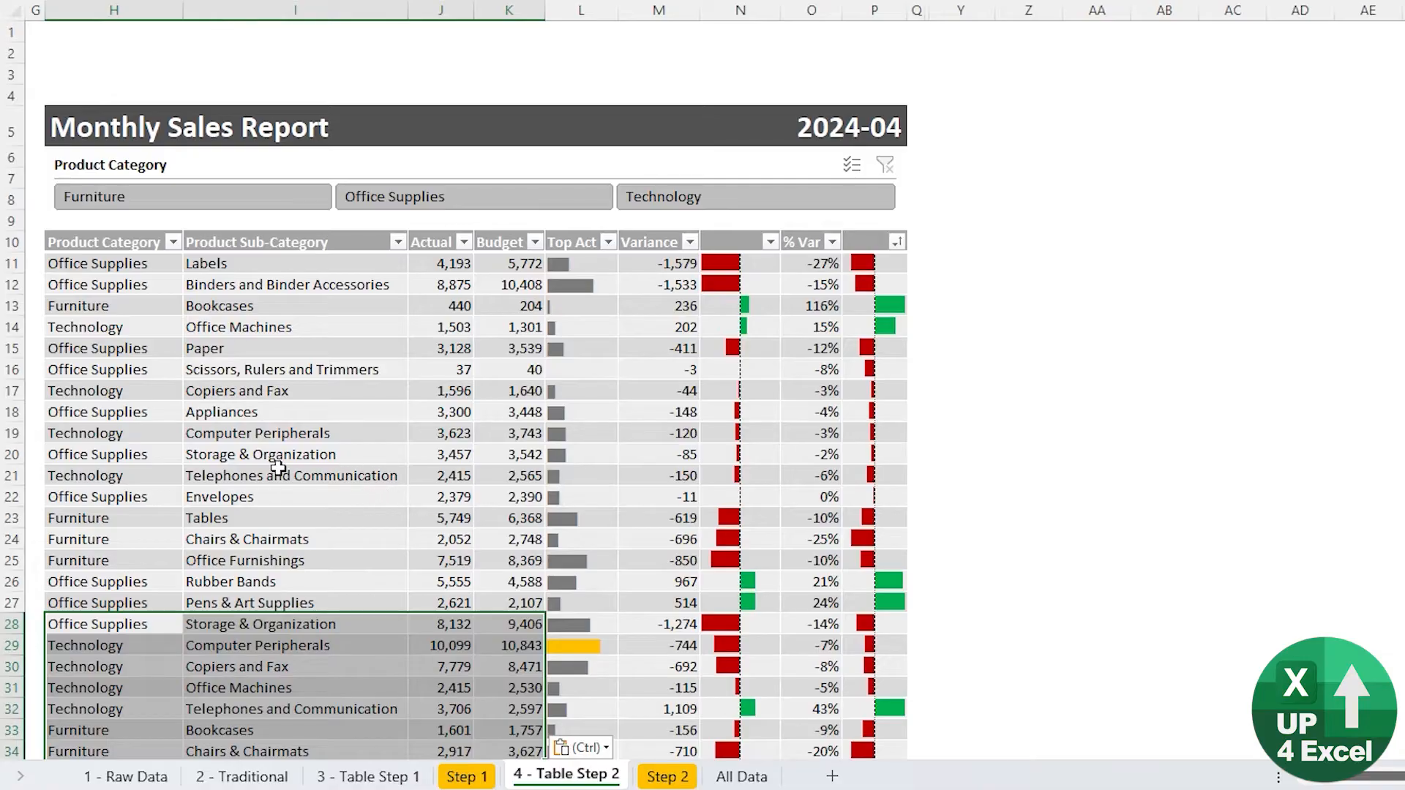
{"action": "scroll", "coordinate": [439, 439], "scroll_direction": "down", "scroll_amount": 3}
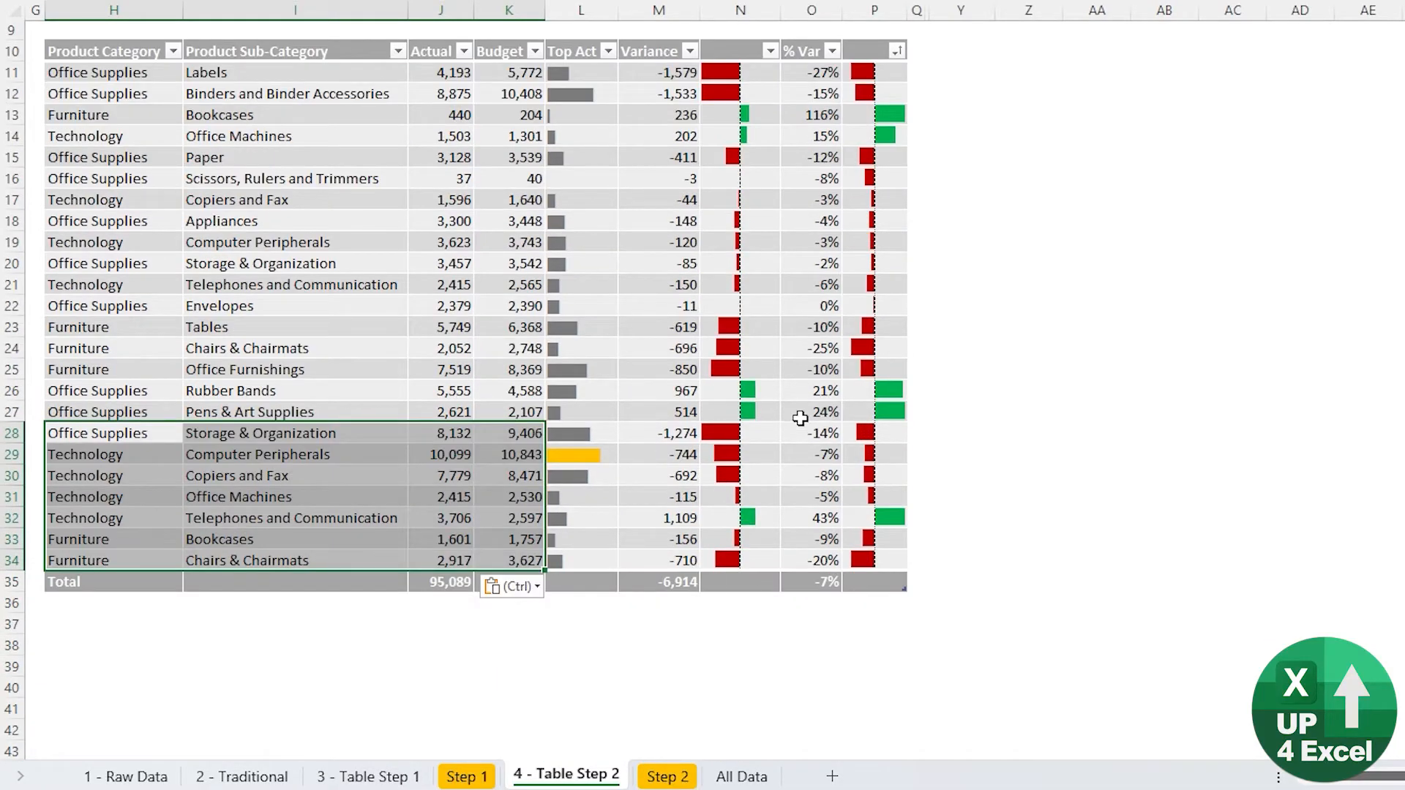
{"action": "scroll", "coordinate": [801, 420], "scroll_direction": "up", "scroll_amount": 3}
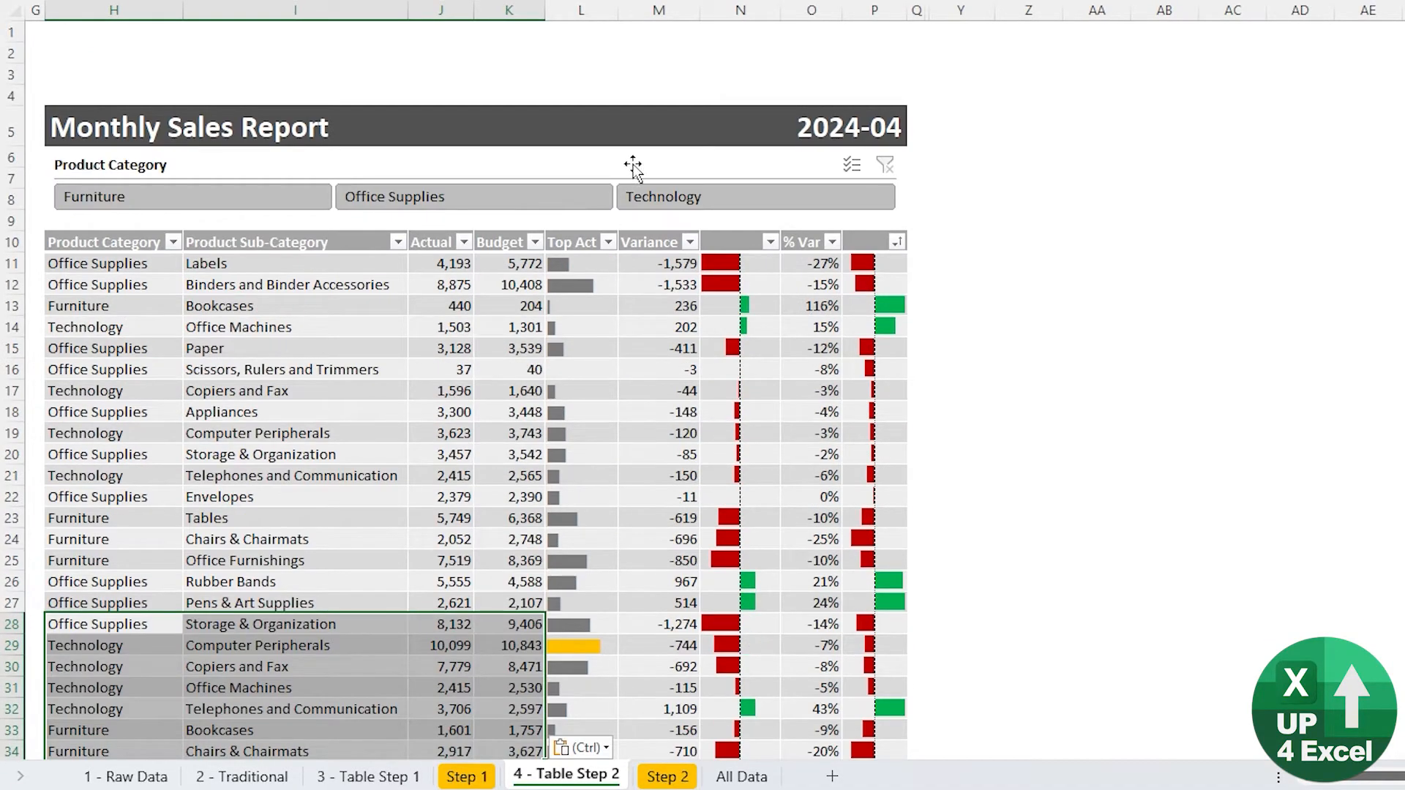
Filter the extended table by Technology and by Furniture, and clear the filter and undo the last change.
{"action": "left_click", "coordinate": [648, 198]}
{"action": "left_click", "coordinate": [176, 196]}
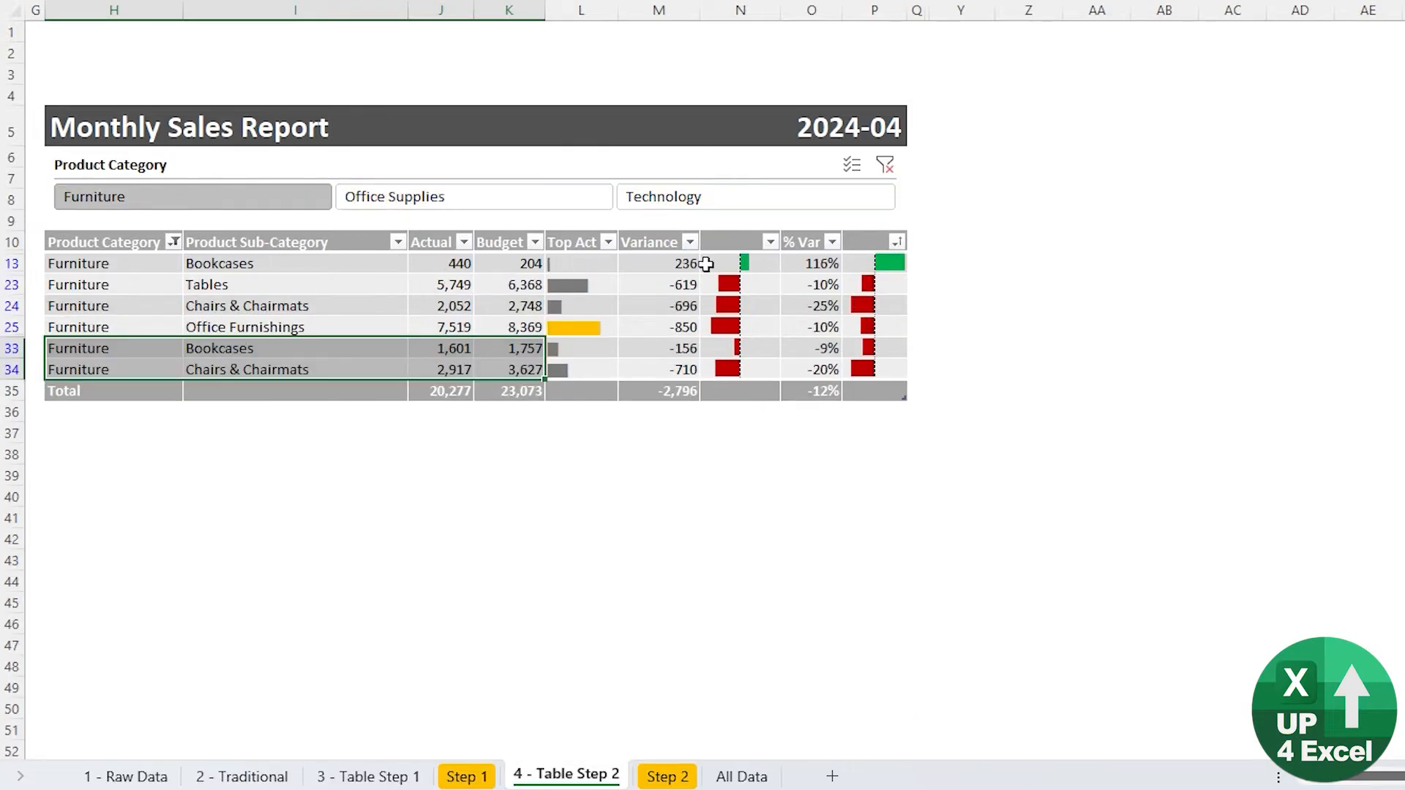
{"action": "left_click", "coordinate": [885, 166]}
{"action": "key", "text": "ctrl+z"}
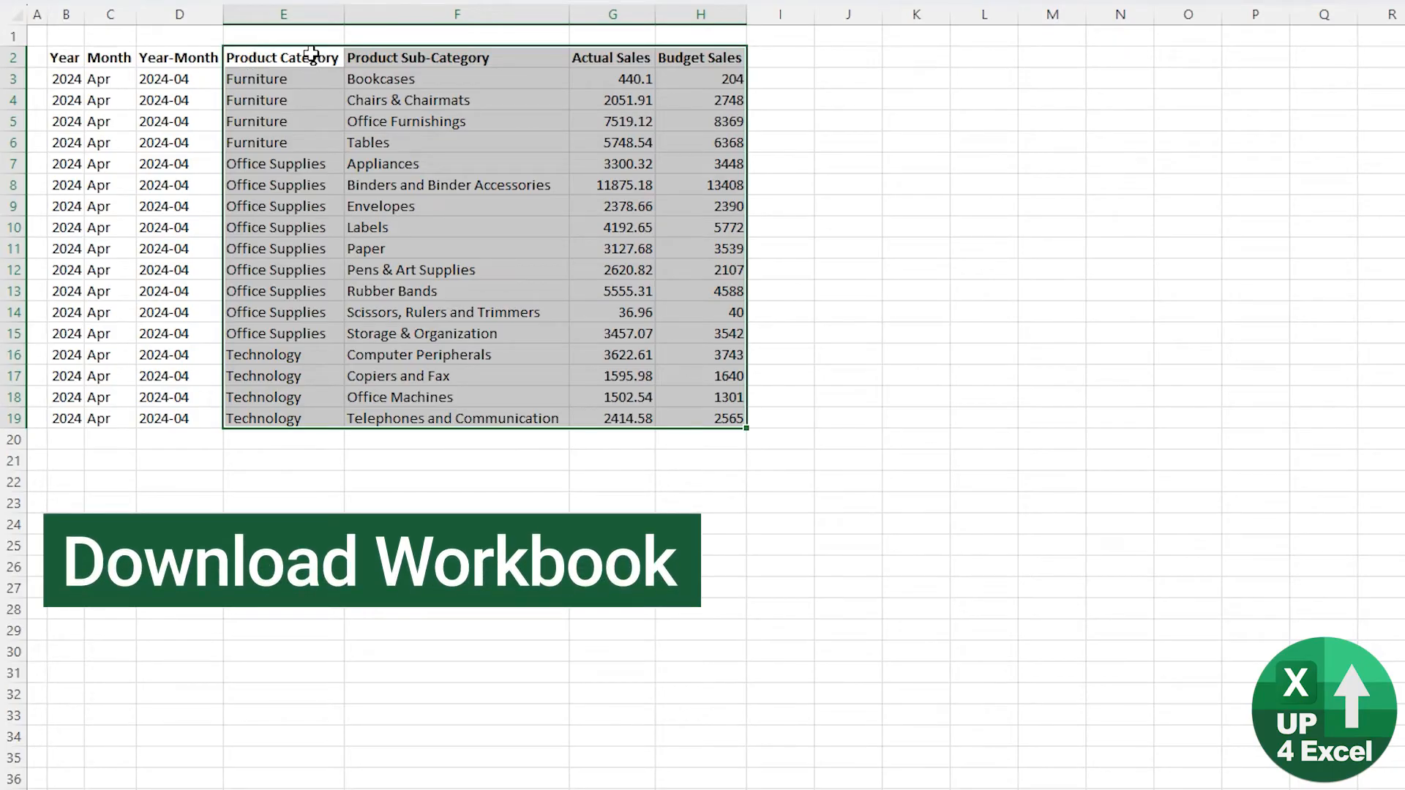
Copy the Product Category to Budget Sales data to cell H8 of the Step 1 sheet and convert it into a table with headers.
{"action": "key", "text": "ctrl+c"}
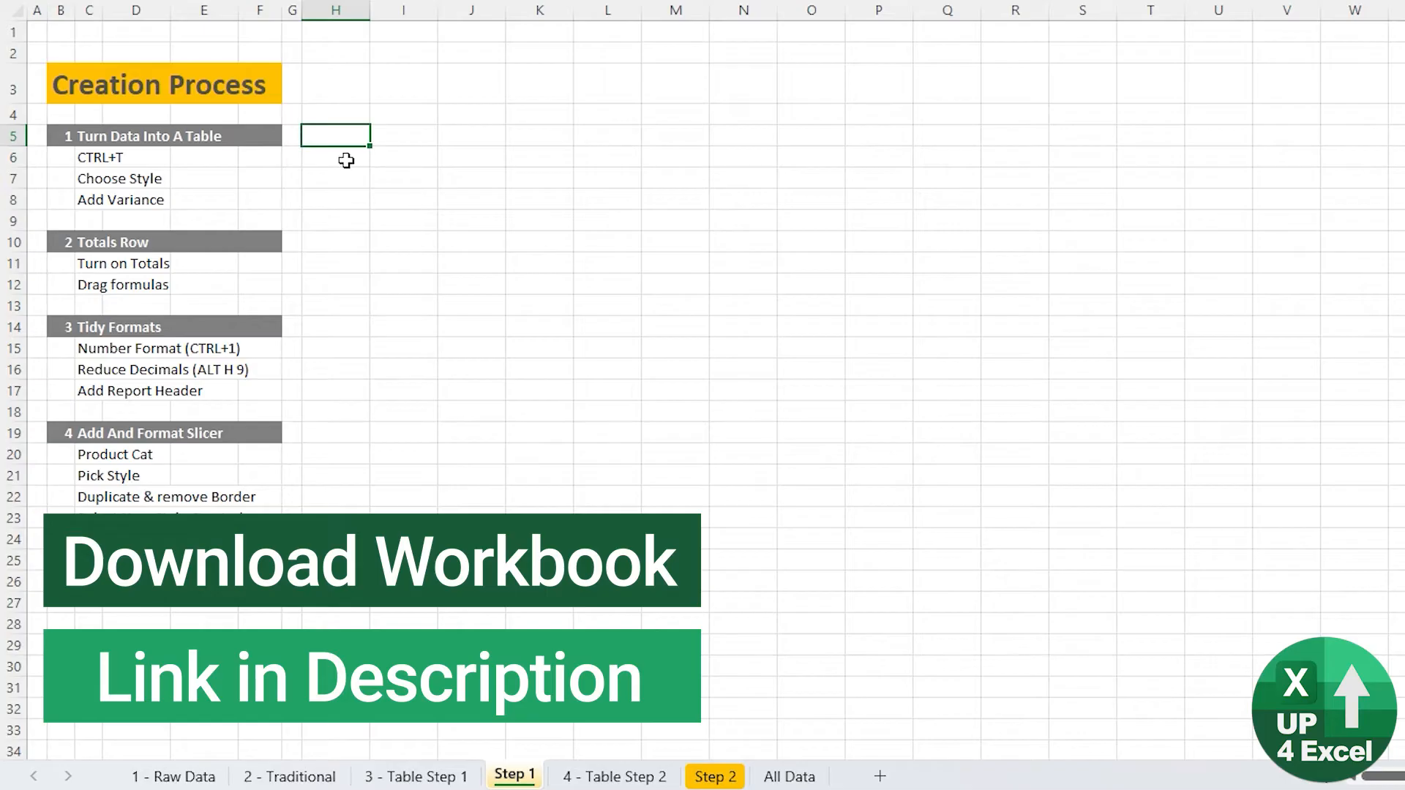
{"action": "left_click", "coordinate": [336, 200]}
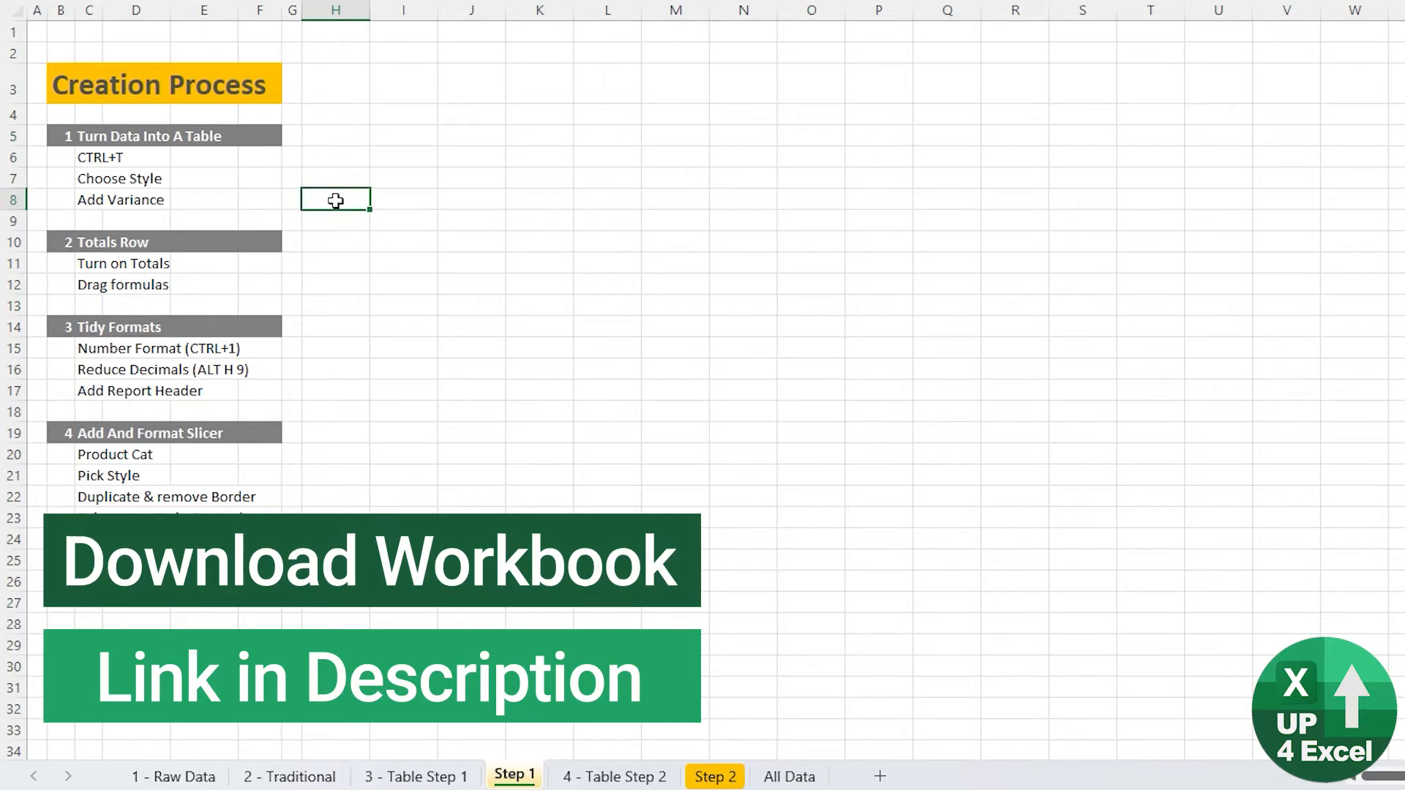
{"action": "key", "text": "ctrl+v"}
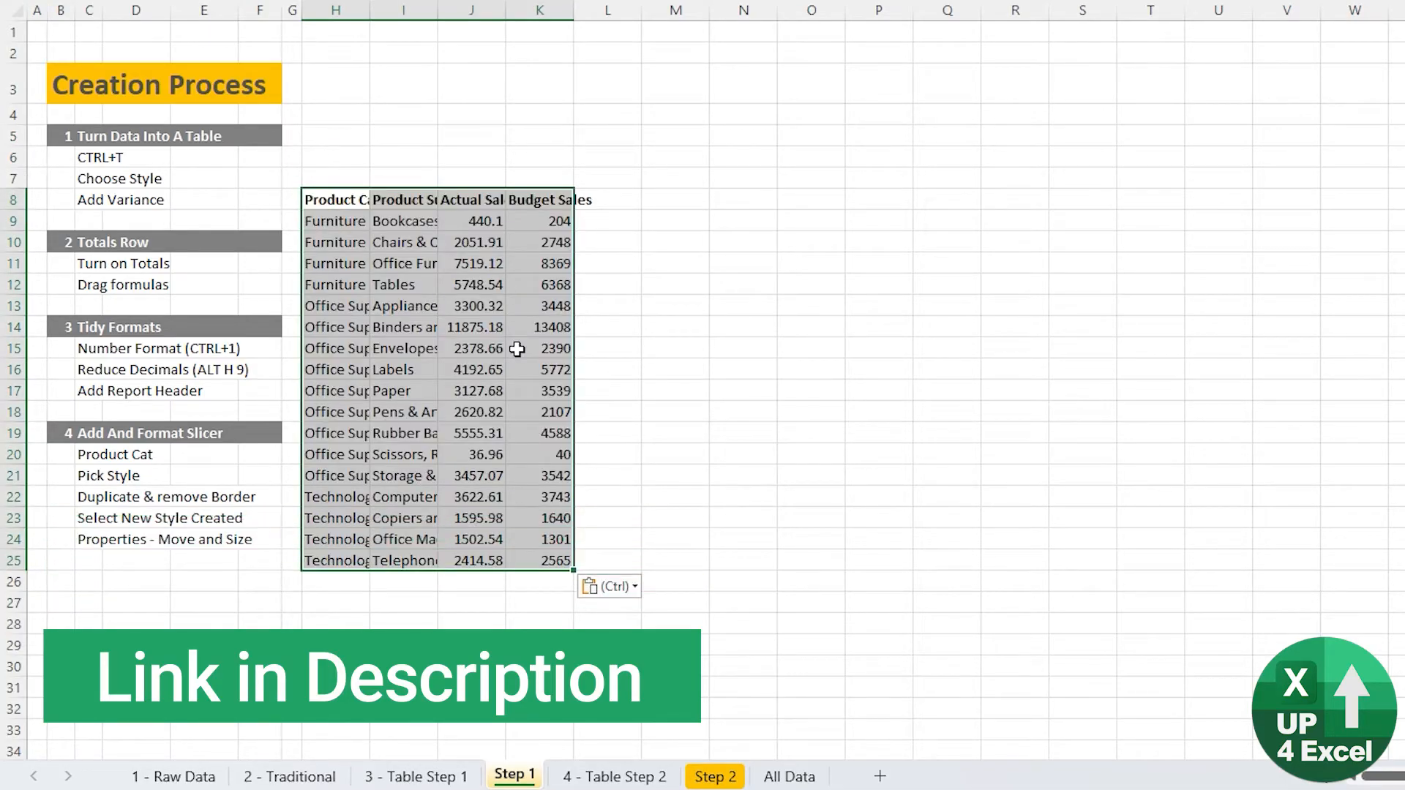
{"action": "key", "text": "ctrl+t"}
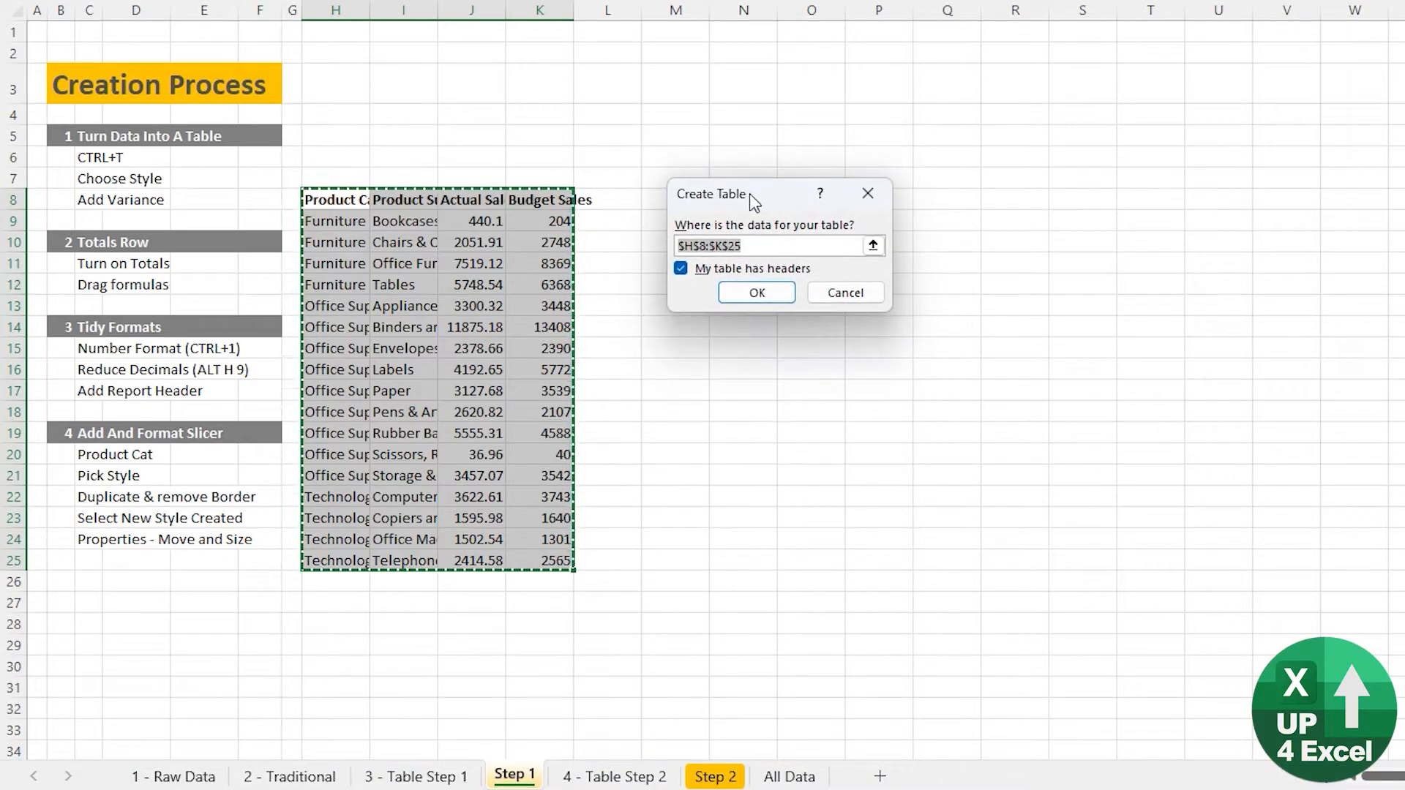
{"action": "left_click", "coordinate": [793, 265]}
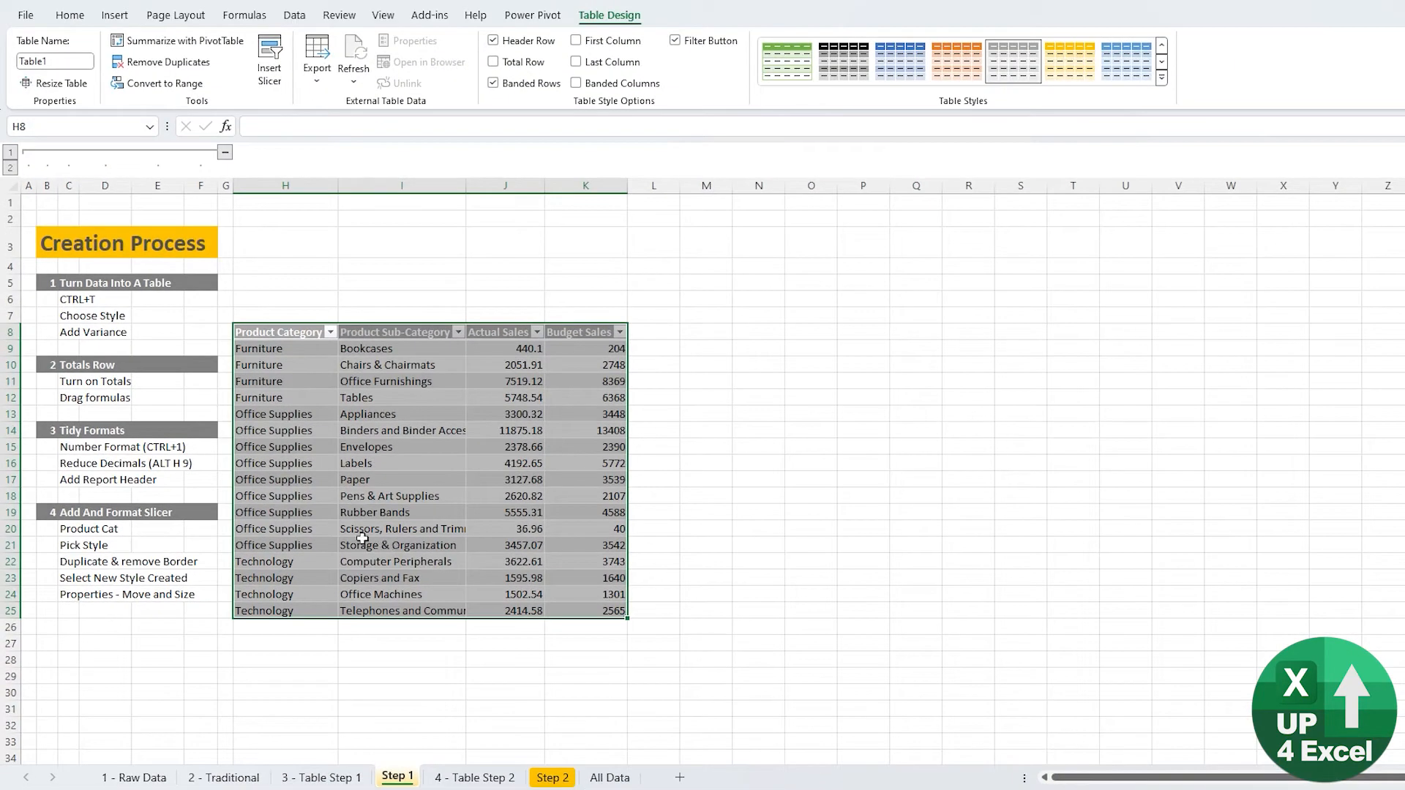
Apply the grey banded Medium table style to the new table and set that style as the default.
{"action": "left_click", "coordinate": [1162, 76]}
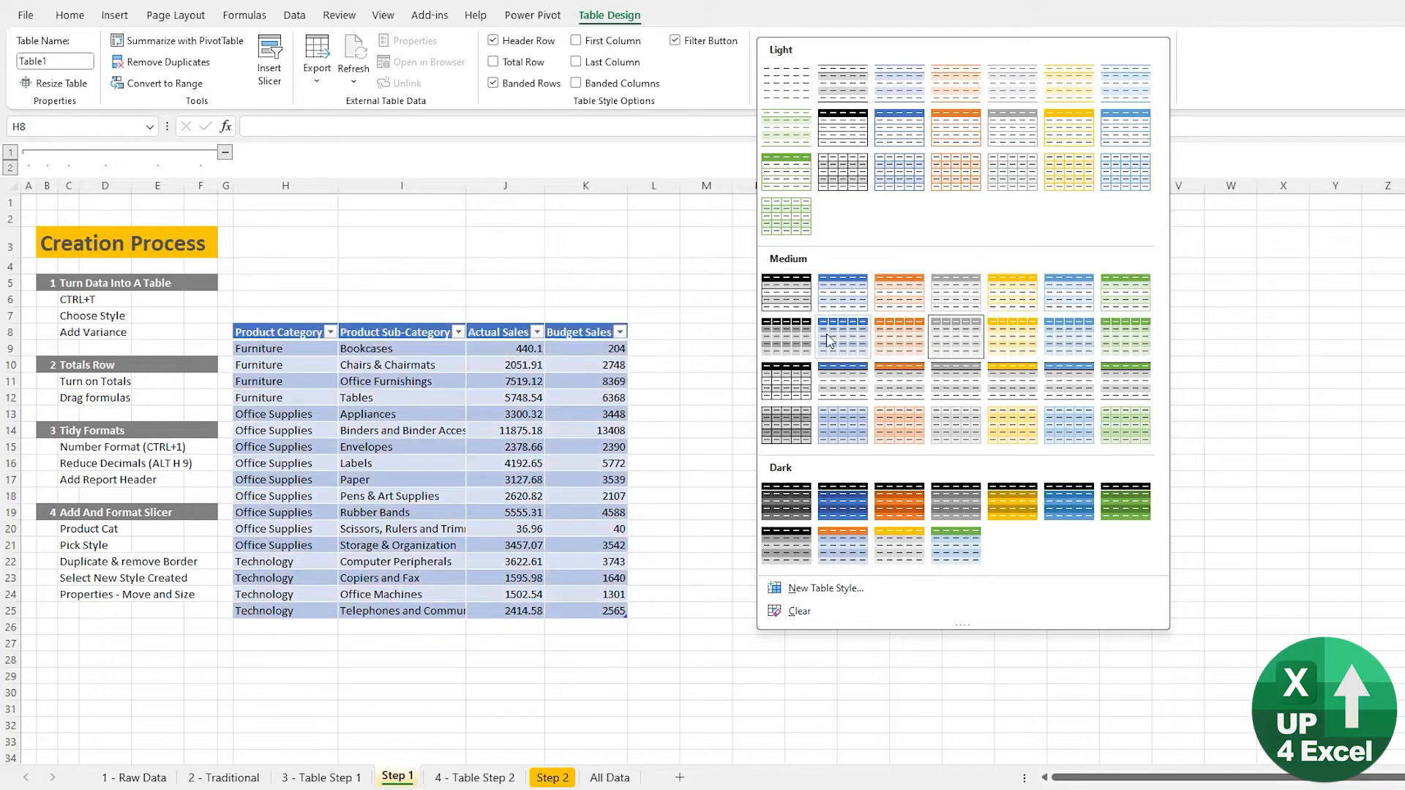
{"action": "left_click", "coordinate": [964, 337]}
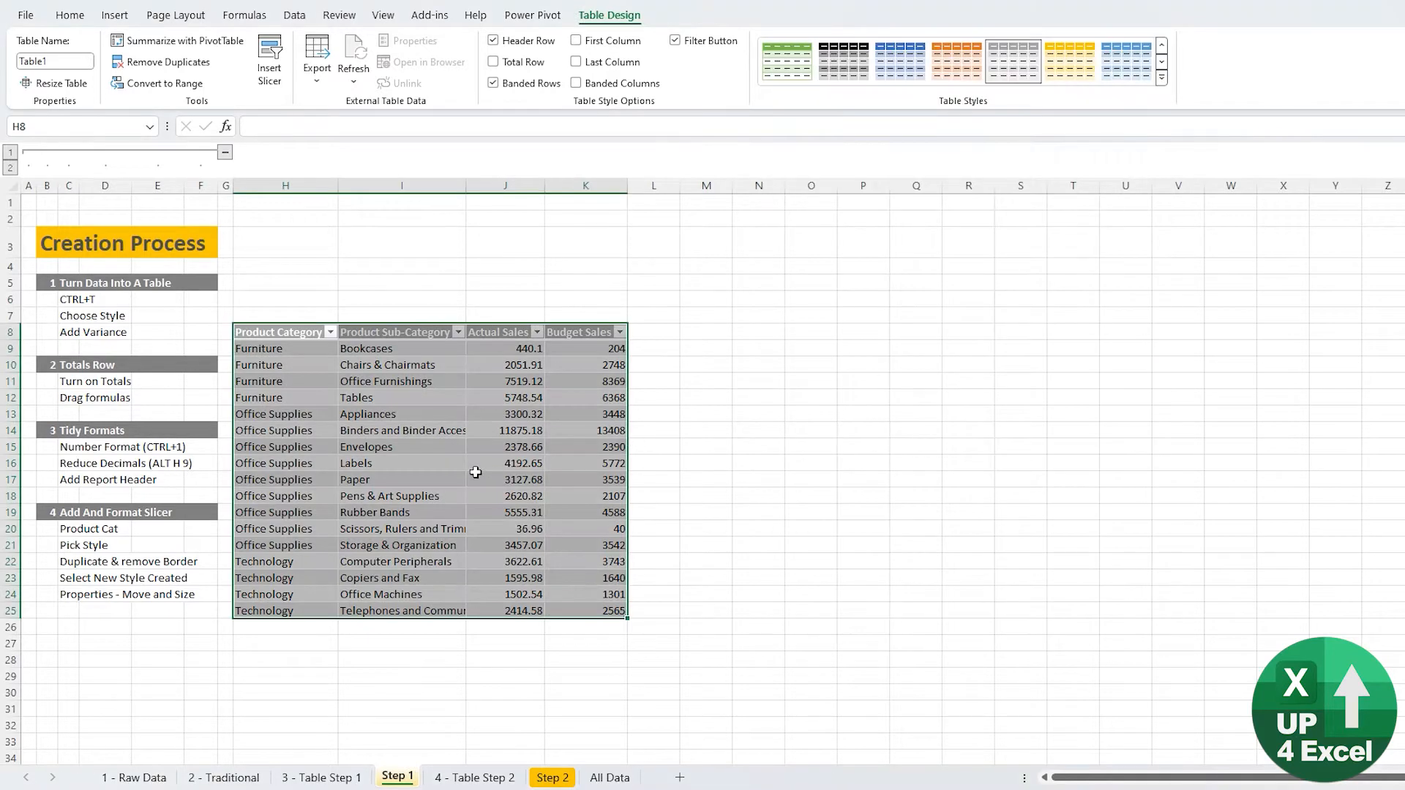
{"action": "right_click", "coordinate": [1024, 68]}
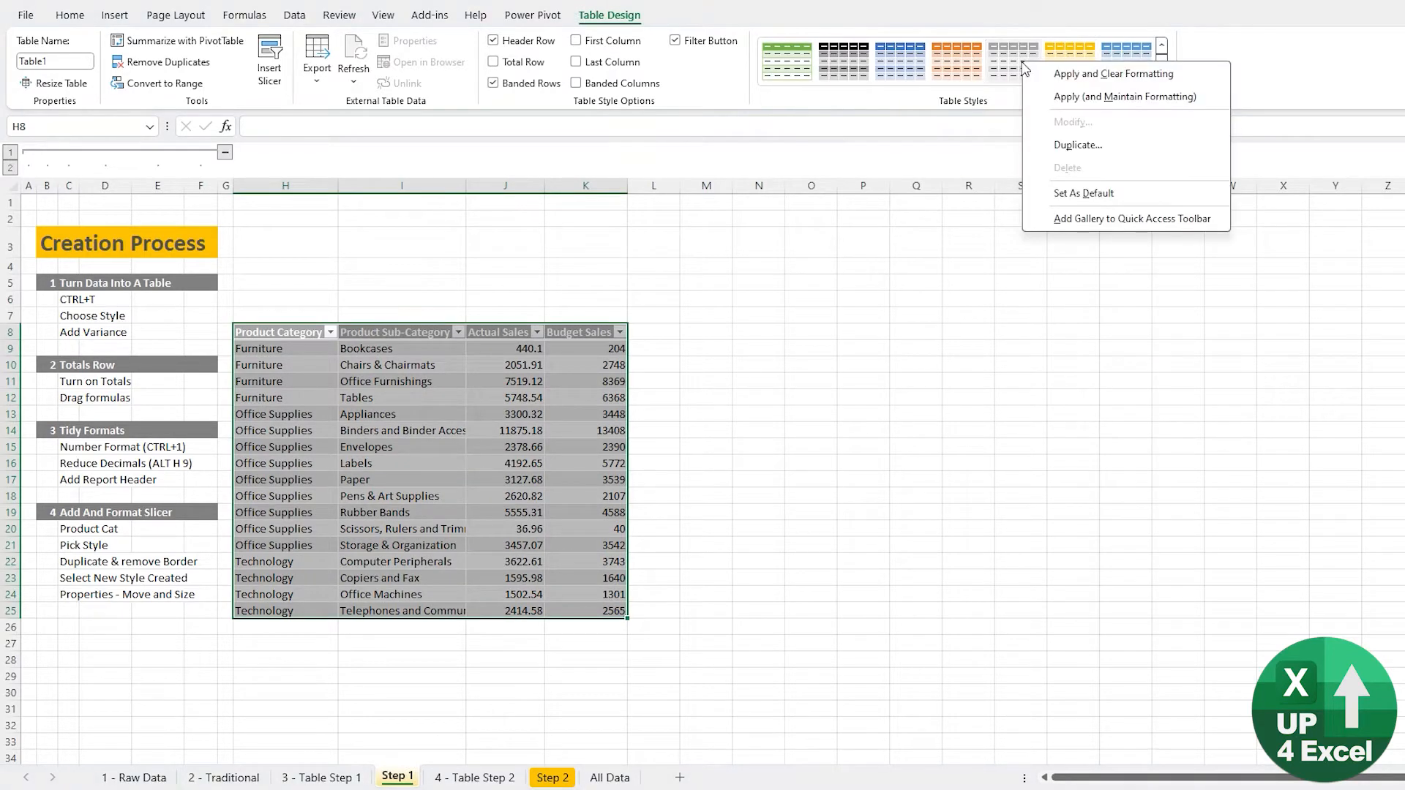
{"action": "left_click", "coordinate": [1083, 193]}
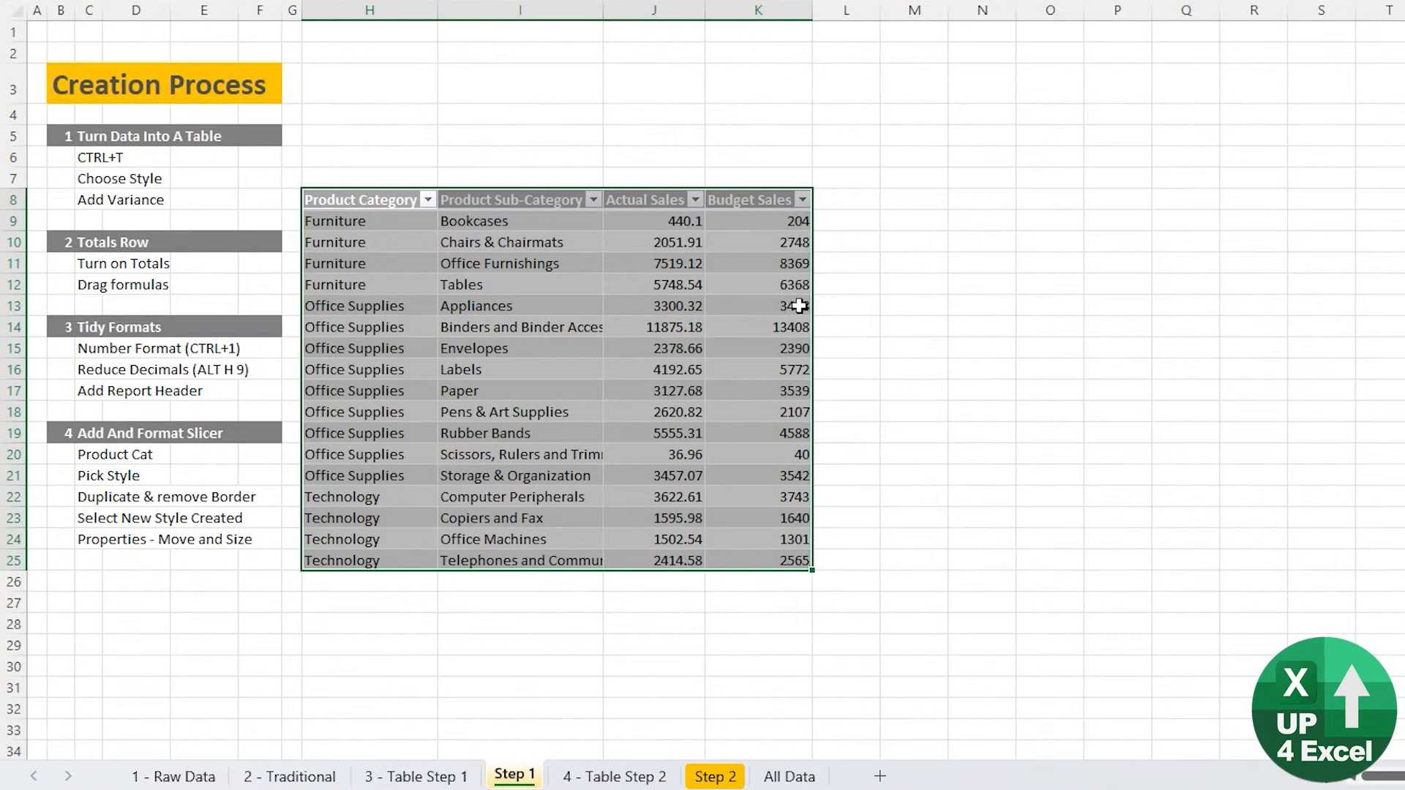
Add a calculated column beside Budget Sales that subtracts Budget Sales from Actual Sales in every table row.
{"action": "left_click", "coordinate": [836, 218]}
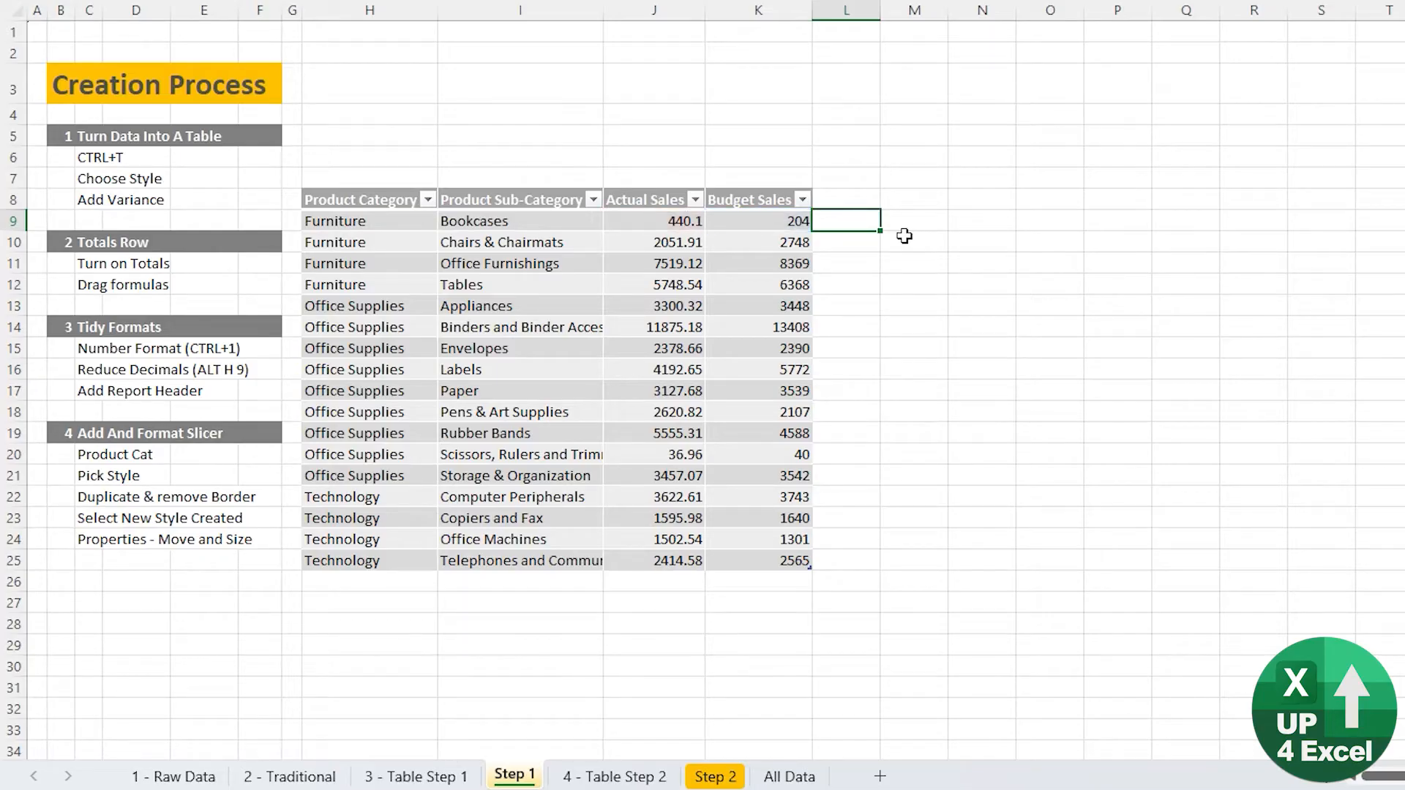
{"action": "type", "text": "="}
{"action": "key", "text": "Left"}
{"action": "key", "text": "Left"}
{"action": "type", "text": "-"}
{"action": "key", "text": "Left"}
{"action": "key", "text": "Return"}
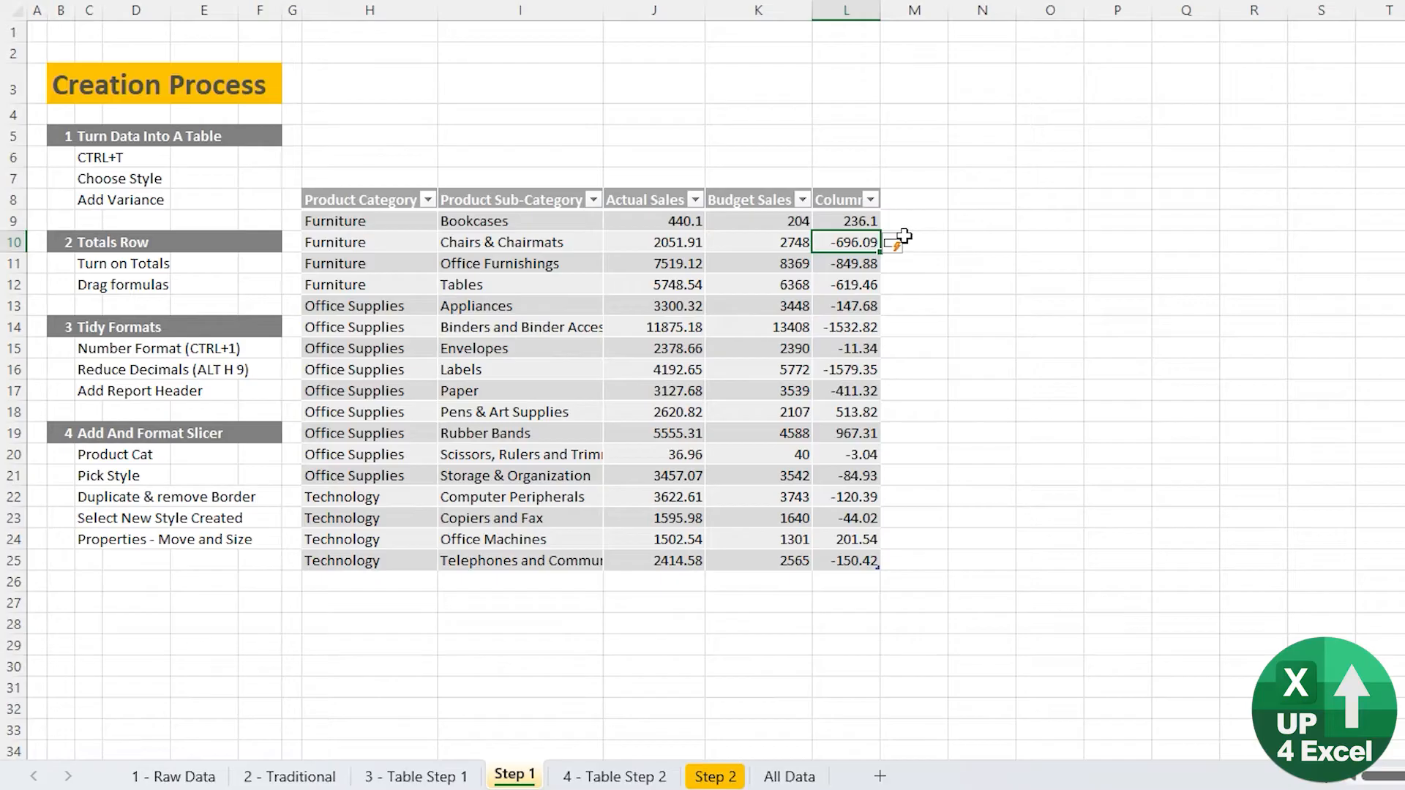
Rename the new calculated column's header to Variance.
{"action": "key", "text": "Up"}
{"action": "key", "text": "Up"}
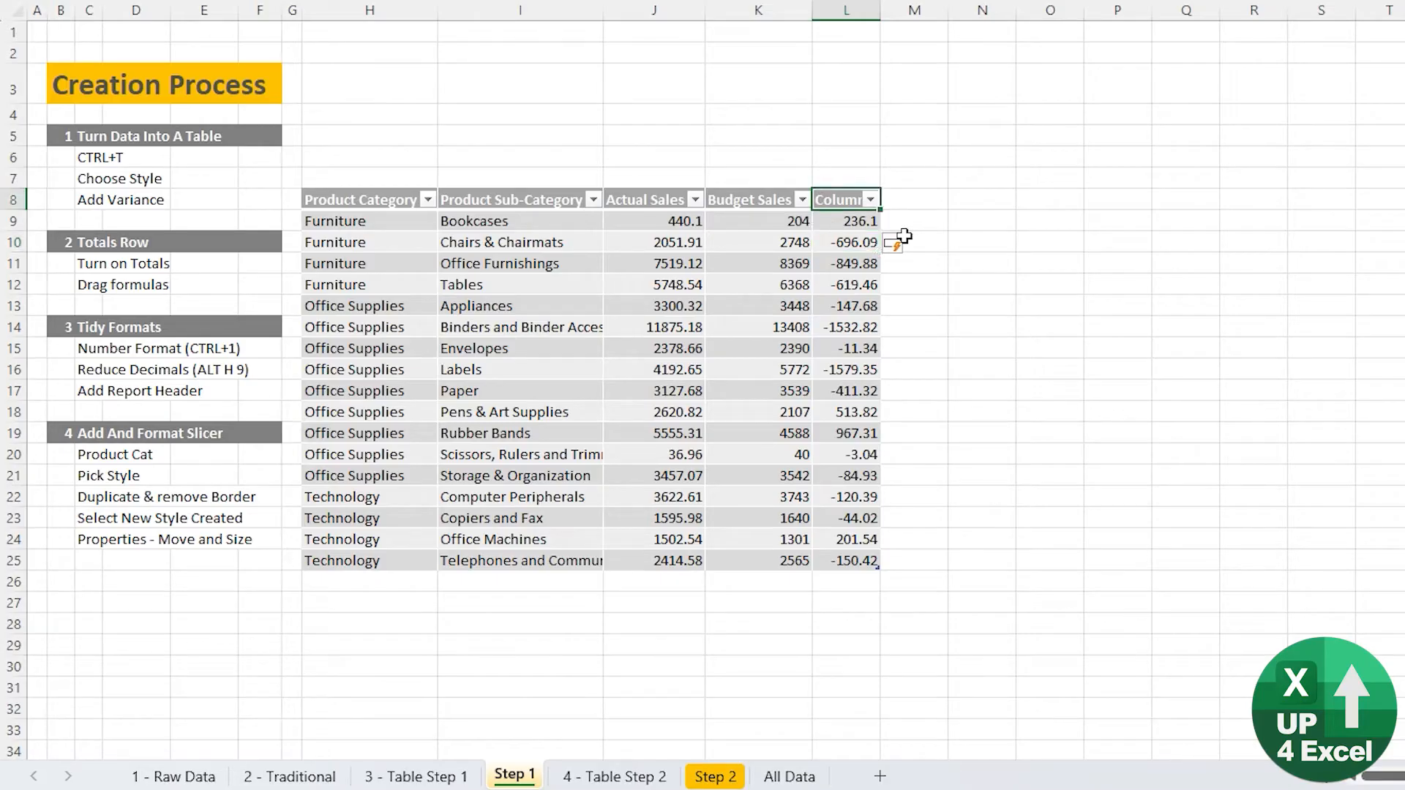
{"action": "type", "text": "Variance"}
{"action": "key", "text": "Return"}
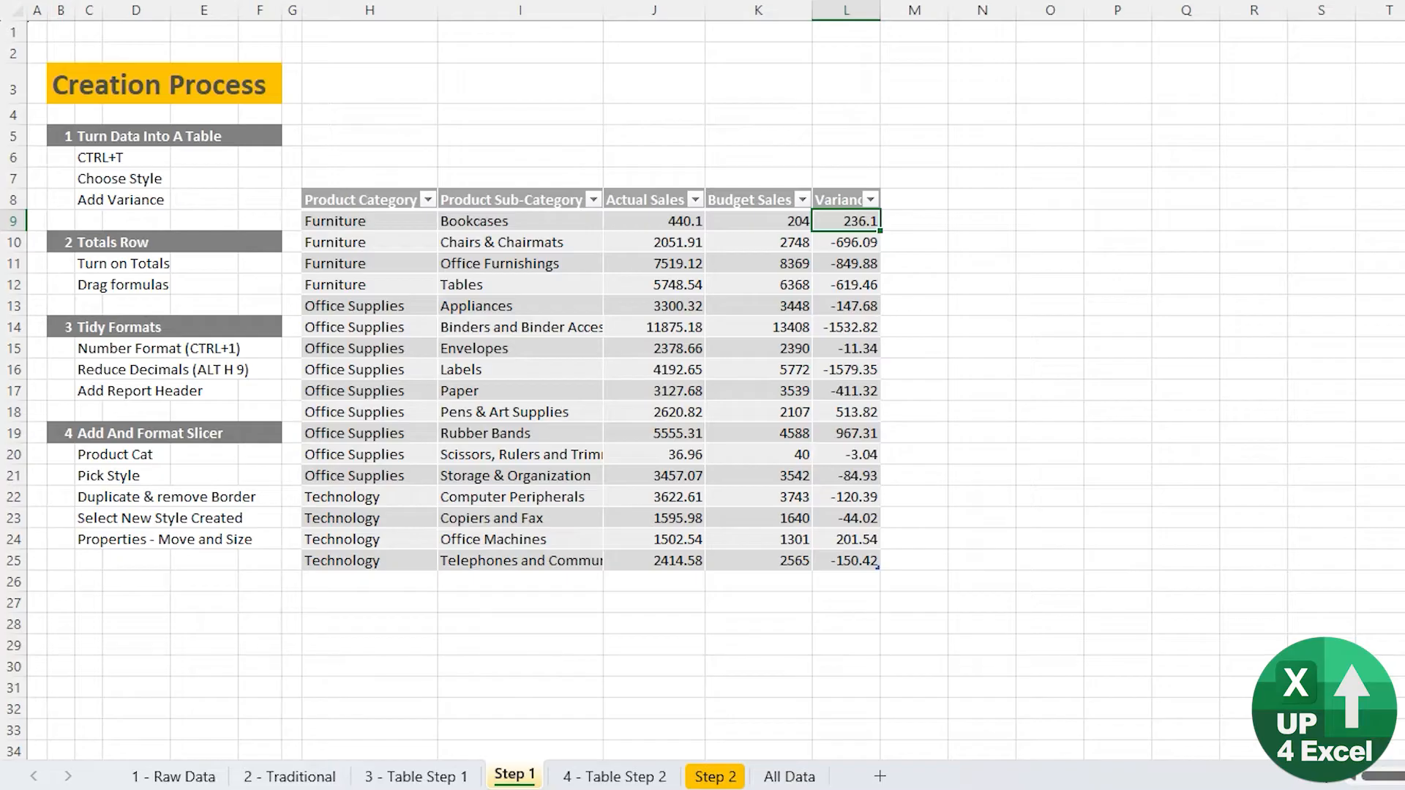
Name the table tblStep1.
{"action": "type", "text": "tbl"}
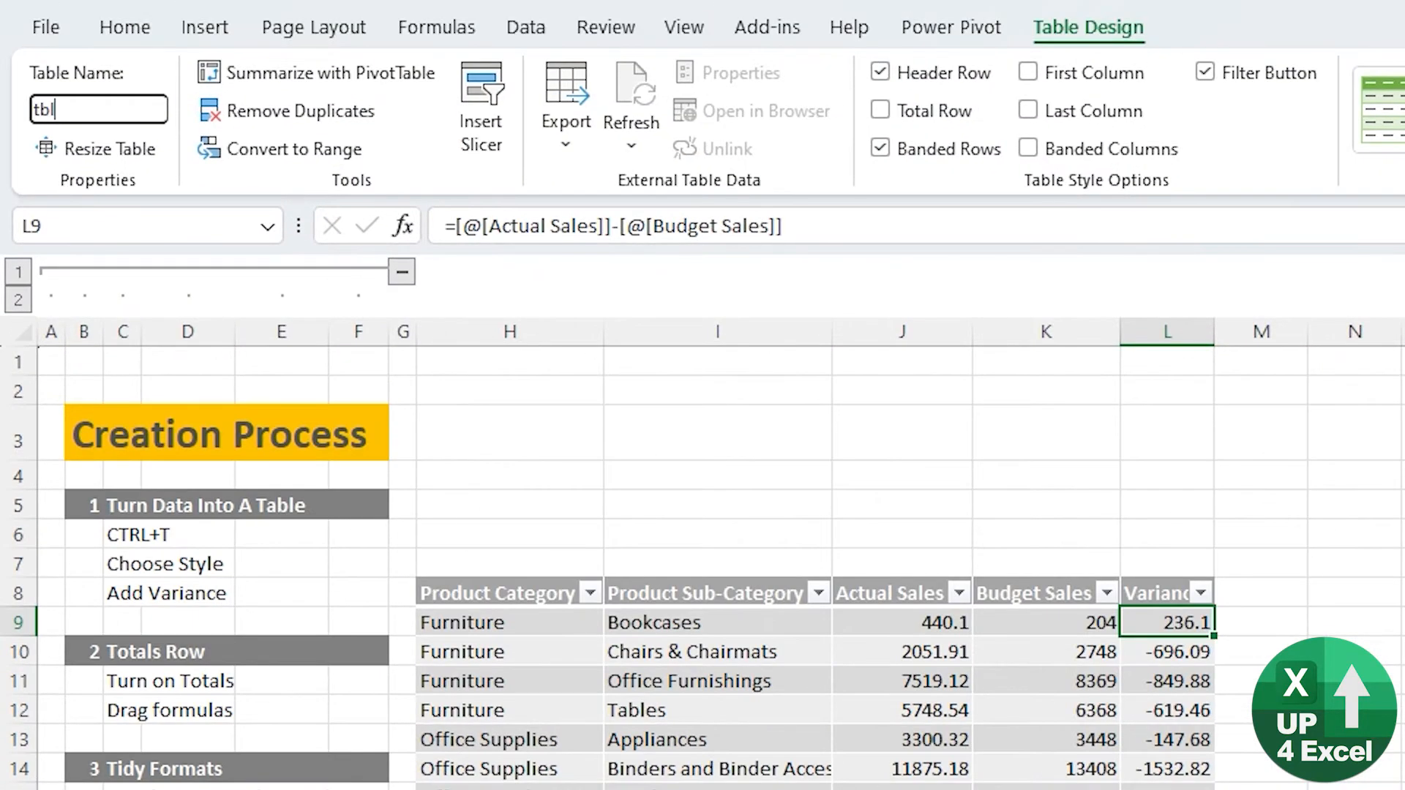
{"action": "type", "text": "Step1"}
{"action": "key", "text": "Return"}
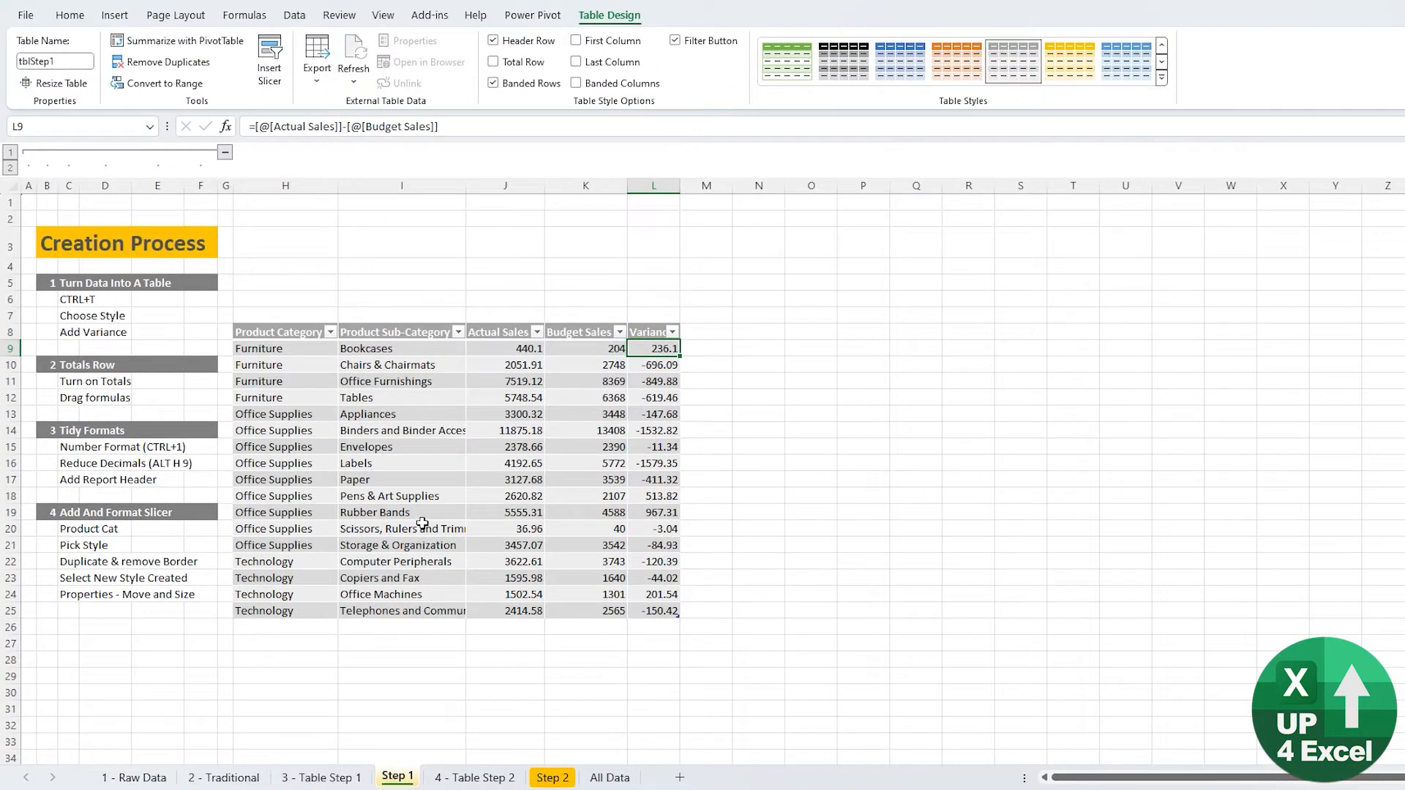
Turn on the table's Total Row and inspect the formula behind the Variance total.
{"action": "left_click", "coordinate": [493, 61]}
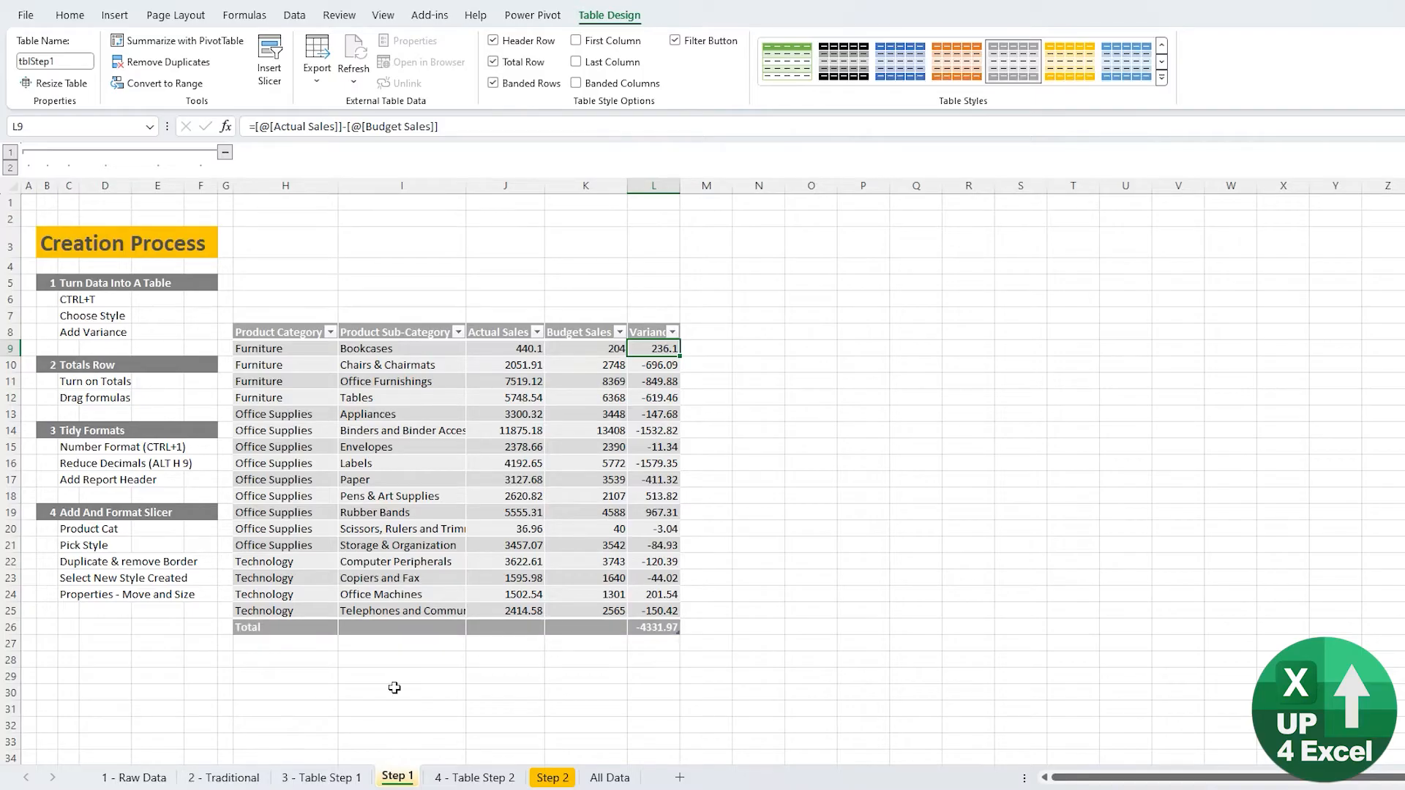
{"action": "left_click", "coordinate": [668, 623]}
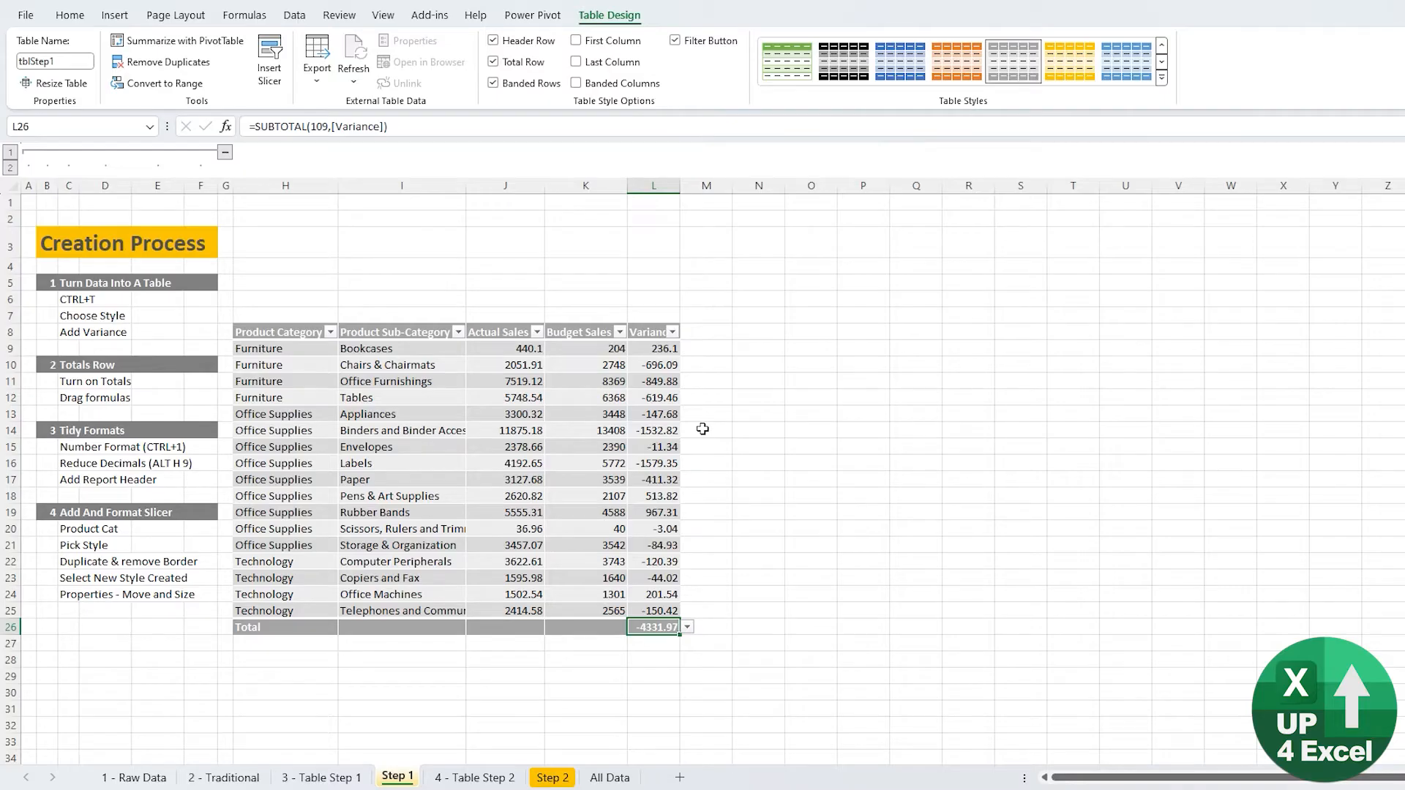
Hide the Appliances row to test how the Variance total responds, and undo the hiding.
{"action": "left_click", "coordinate": [658, 415]}
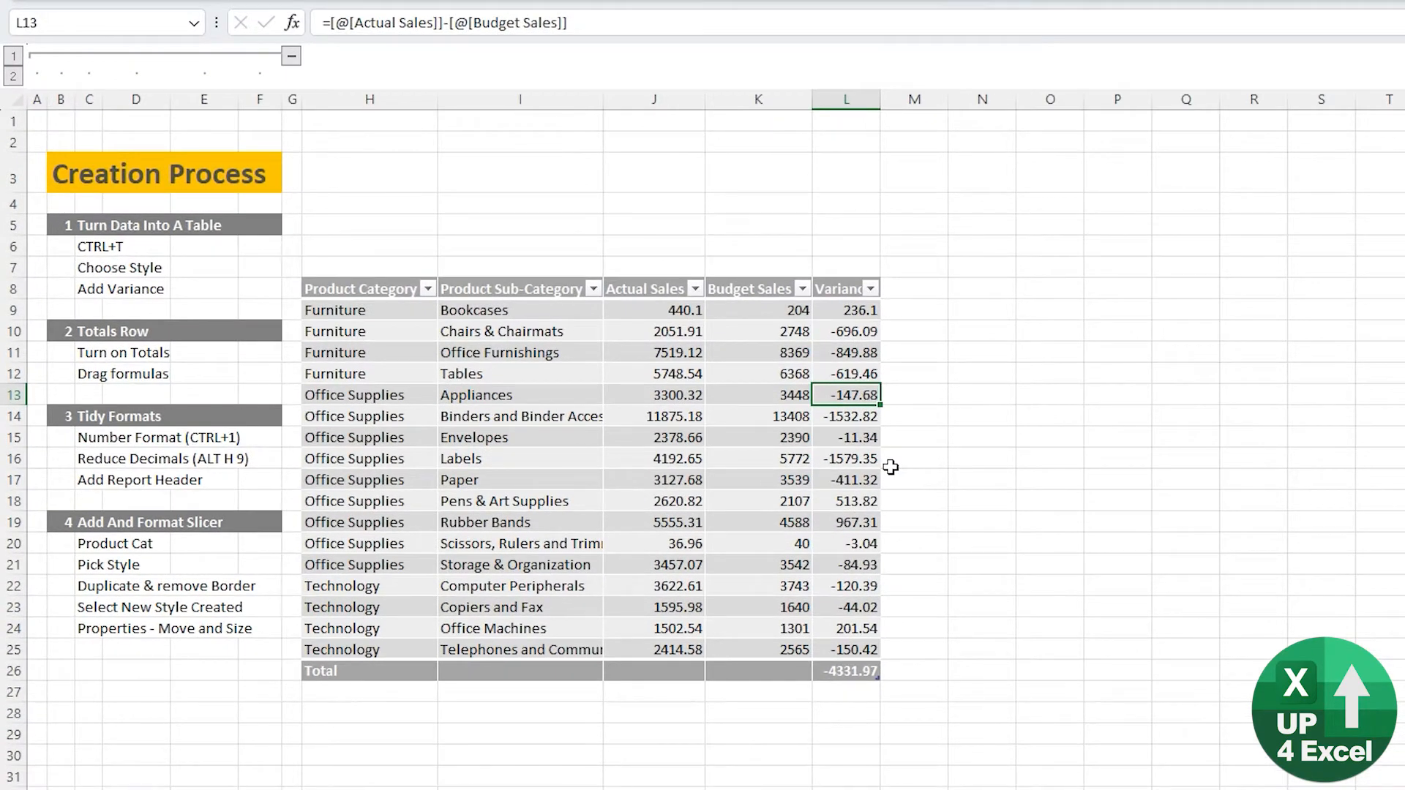
{"action": "key", "text": "ctrl+9"}
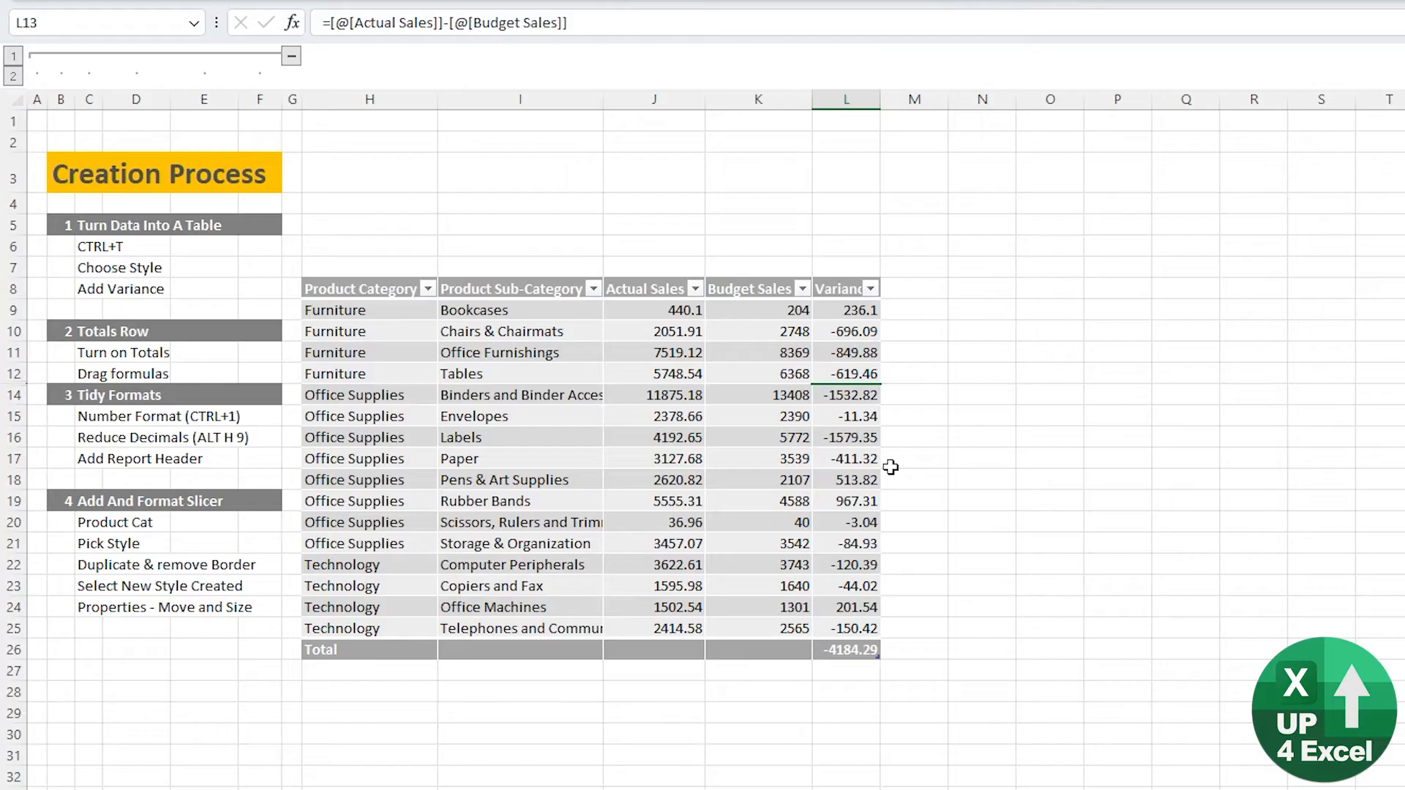
{"action": "key", "text": "ctrl+z"}
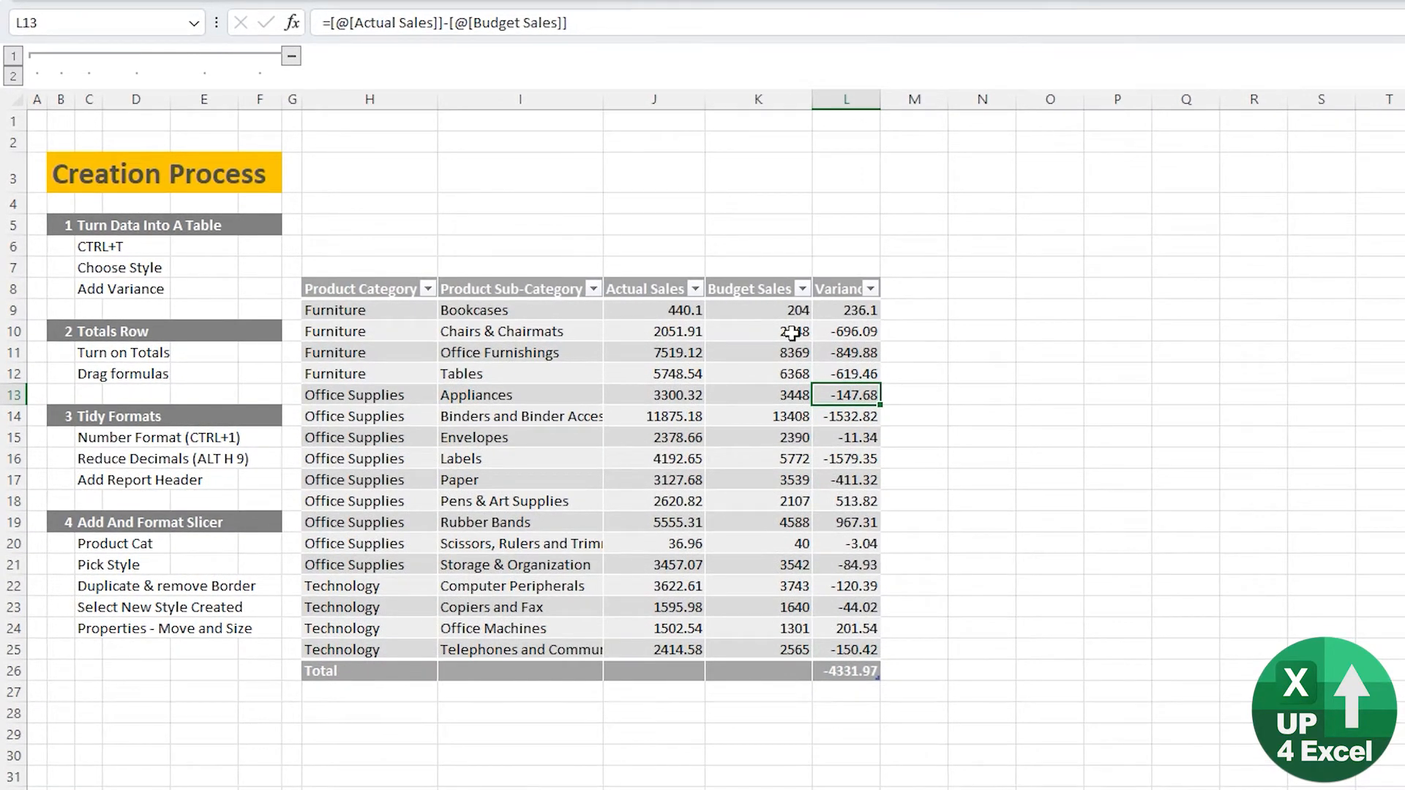
Fill the Variance total formula across to the Budget Sales and Actual Sales totals and check the copied formulas.
{"action": "left_click", "coordinate": [862, 677]}
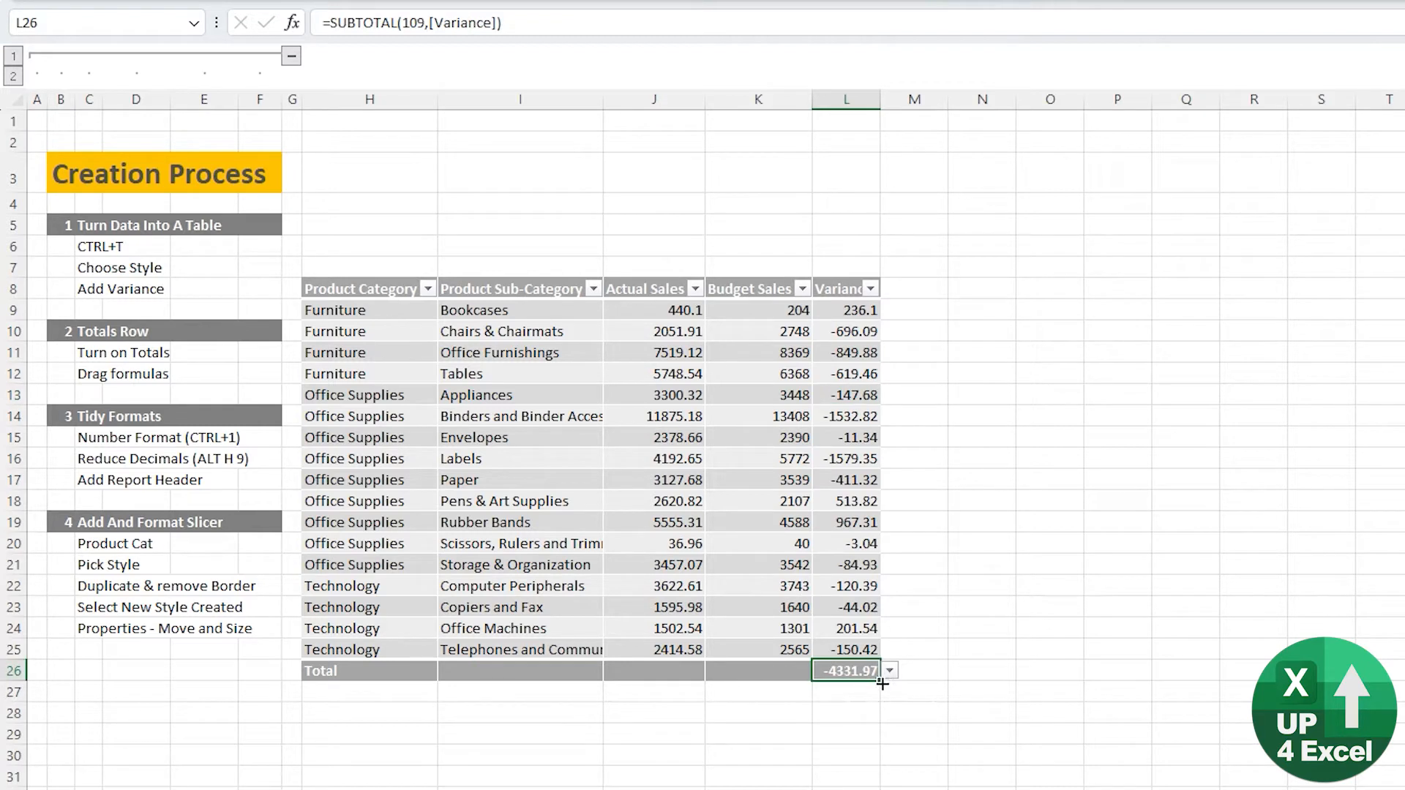
{"action": "left_click_drag", "start_coordinate": [882, 684], "coordinate": [639, 677]}
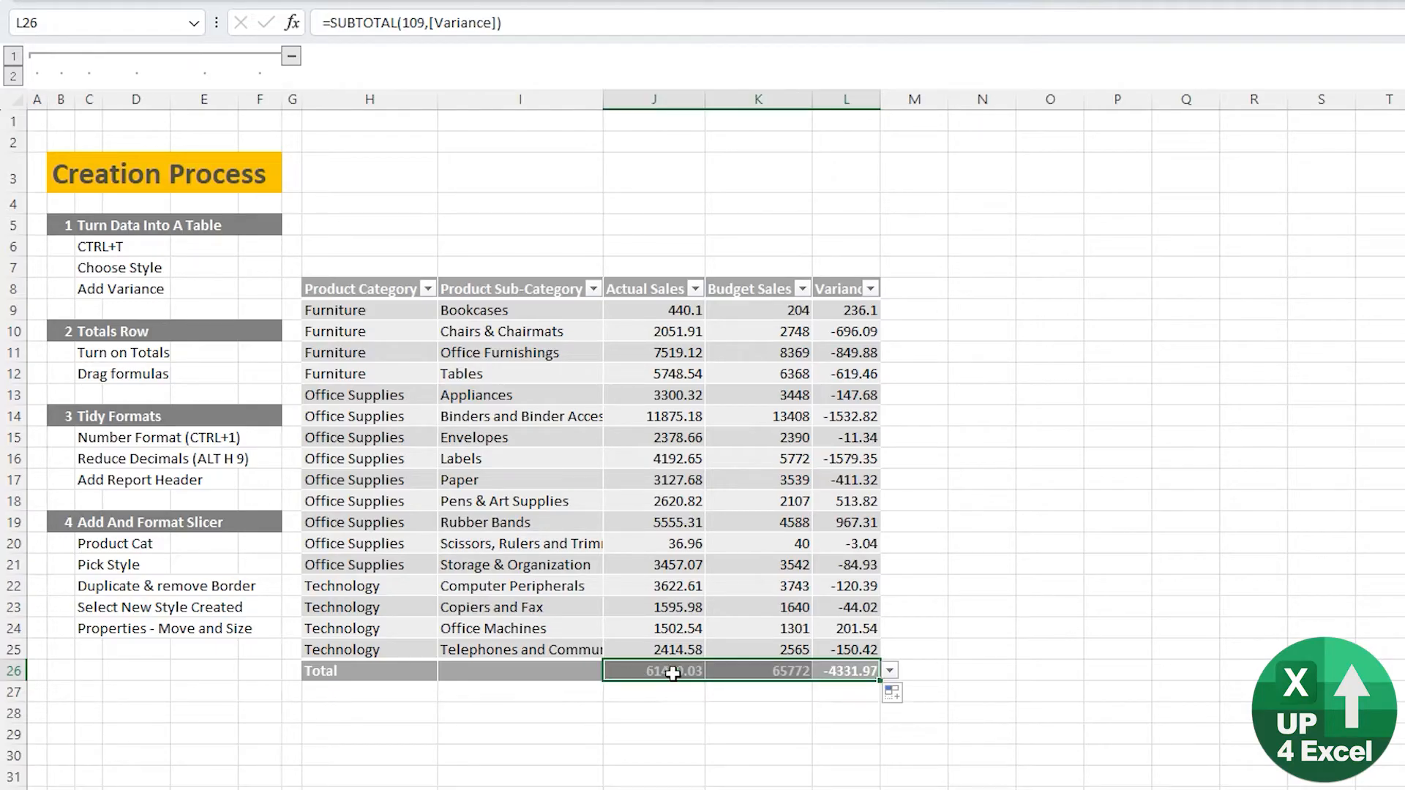
{"action": "left_click", "coordinate": [671, 674]}
{"action": "left_click", "coordinate": [754, 673]}
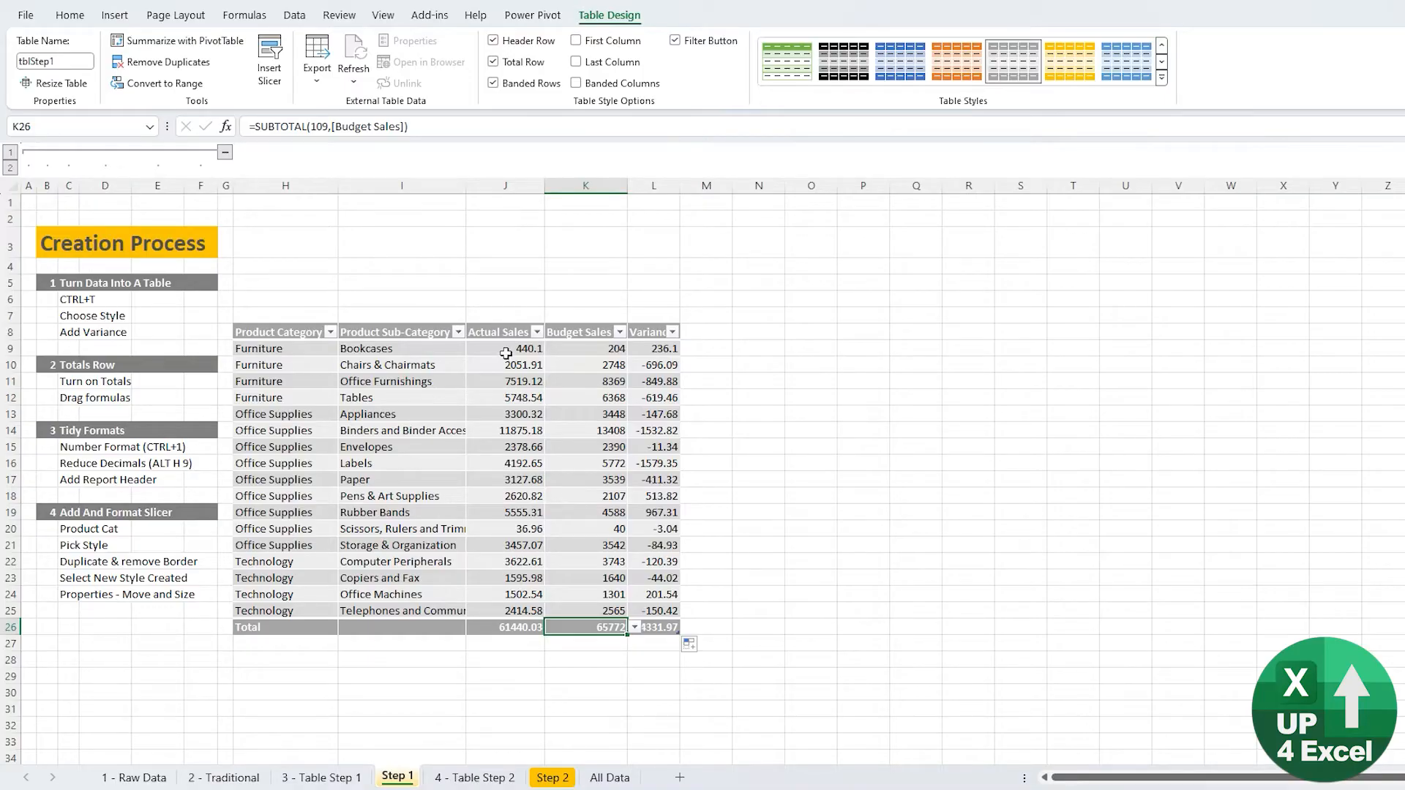
Format all Actual Sales, Budget Sales and Variance values, including totals, as numbers with thousands separators and no decimals.
{"action": "left_click_drag", "start_coordinate": [505, 350], "coordinate": [673, 627]}
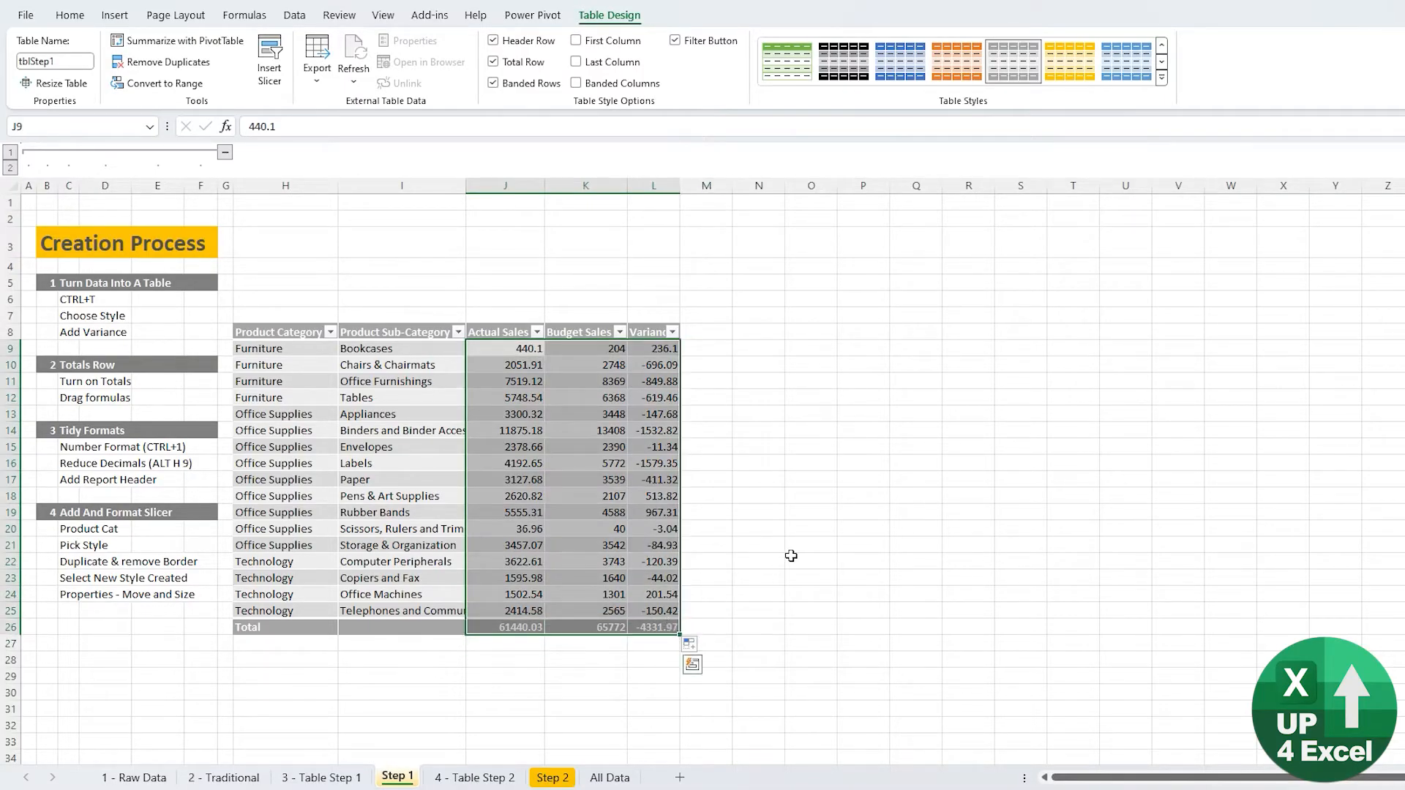
{"action": "key", "text": "ctrl+shift+1"}
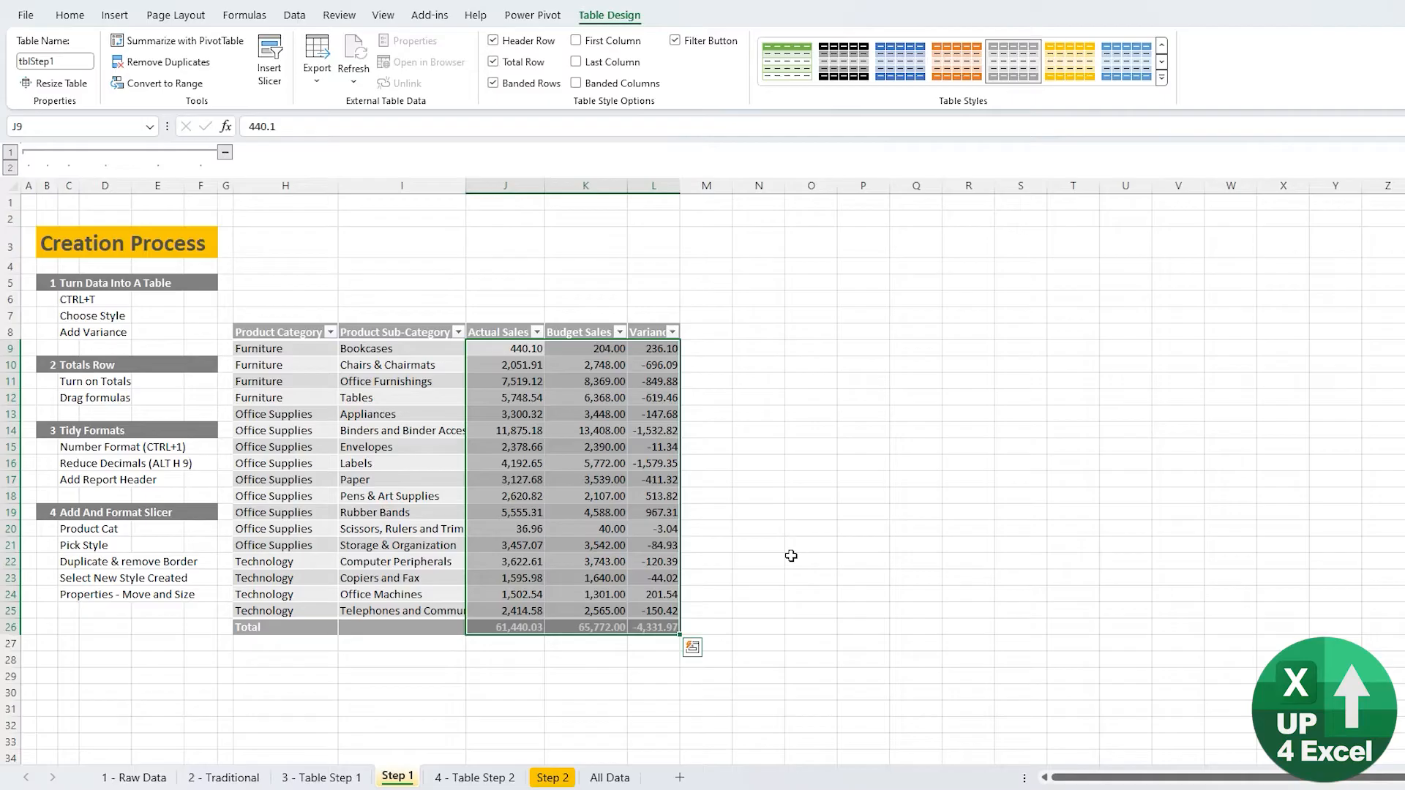
{"action": "left_click", "coordinate": [71, 16]}
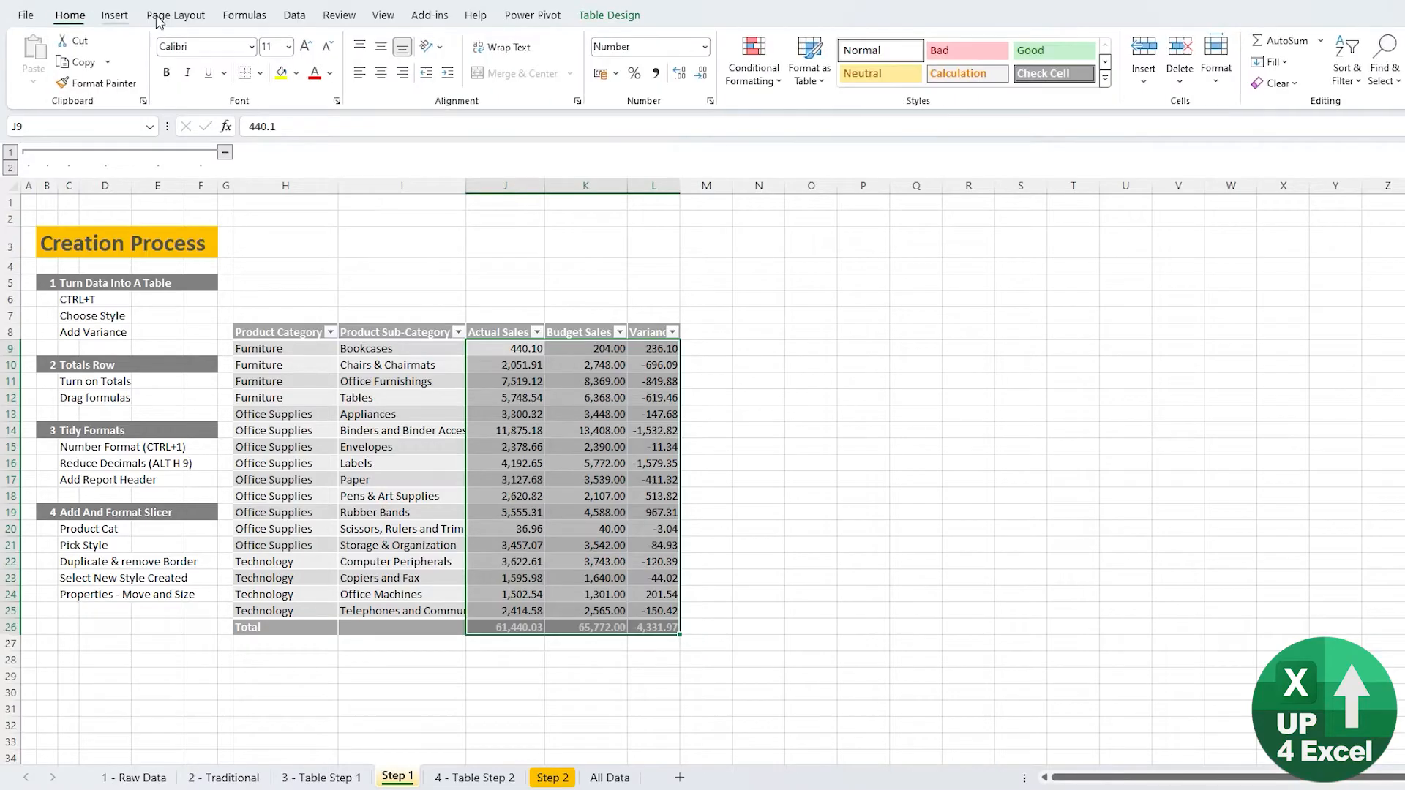
{"action": "left_click", "coordinate": [701, 73]}
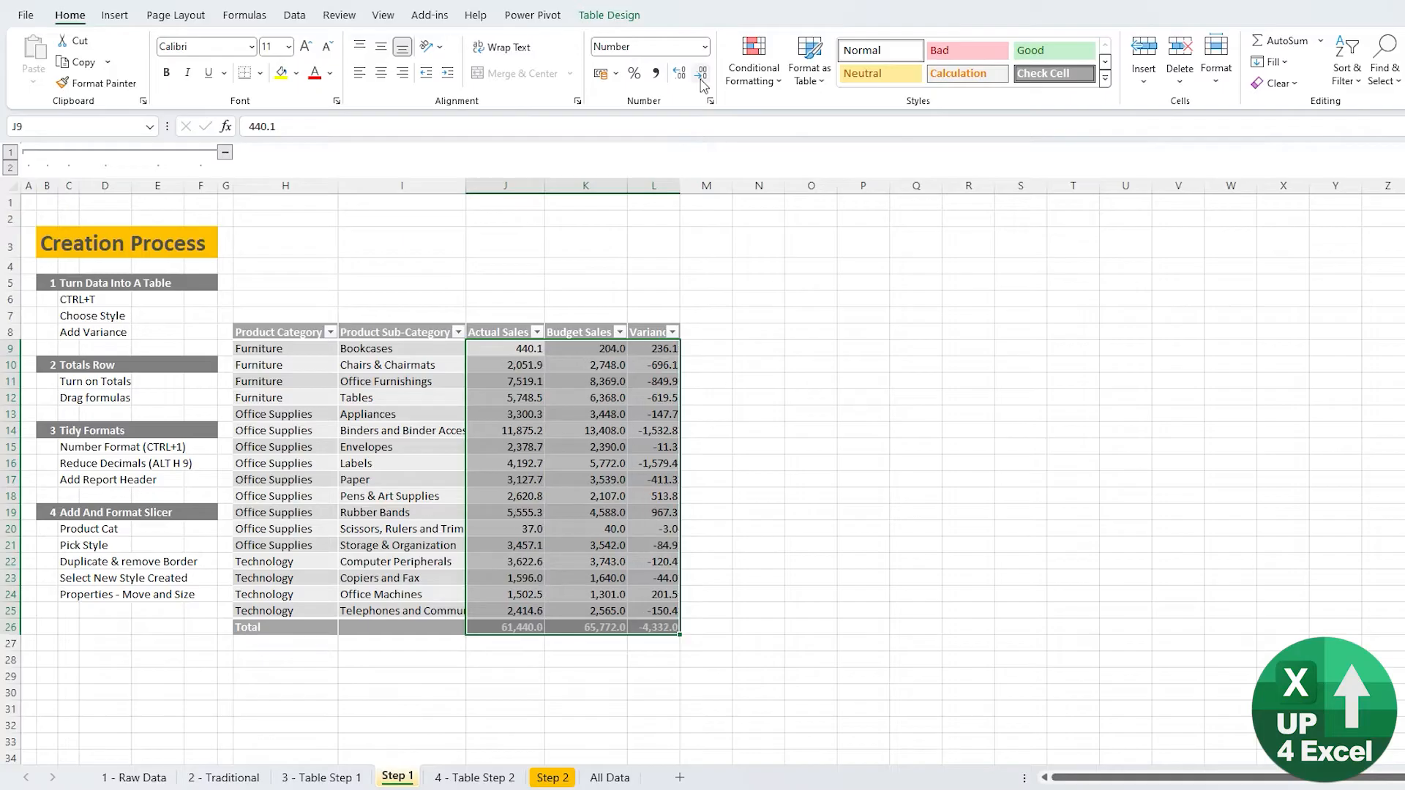
{"action": "key", "text": "alt+h"}
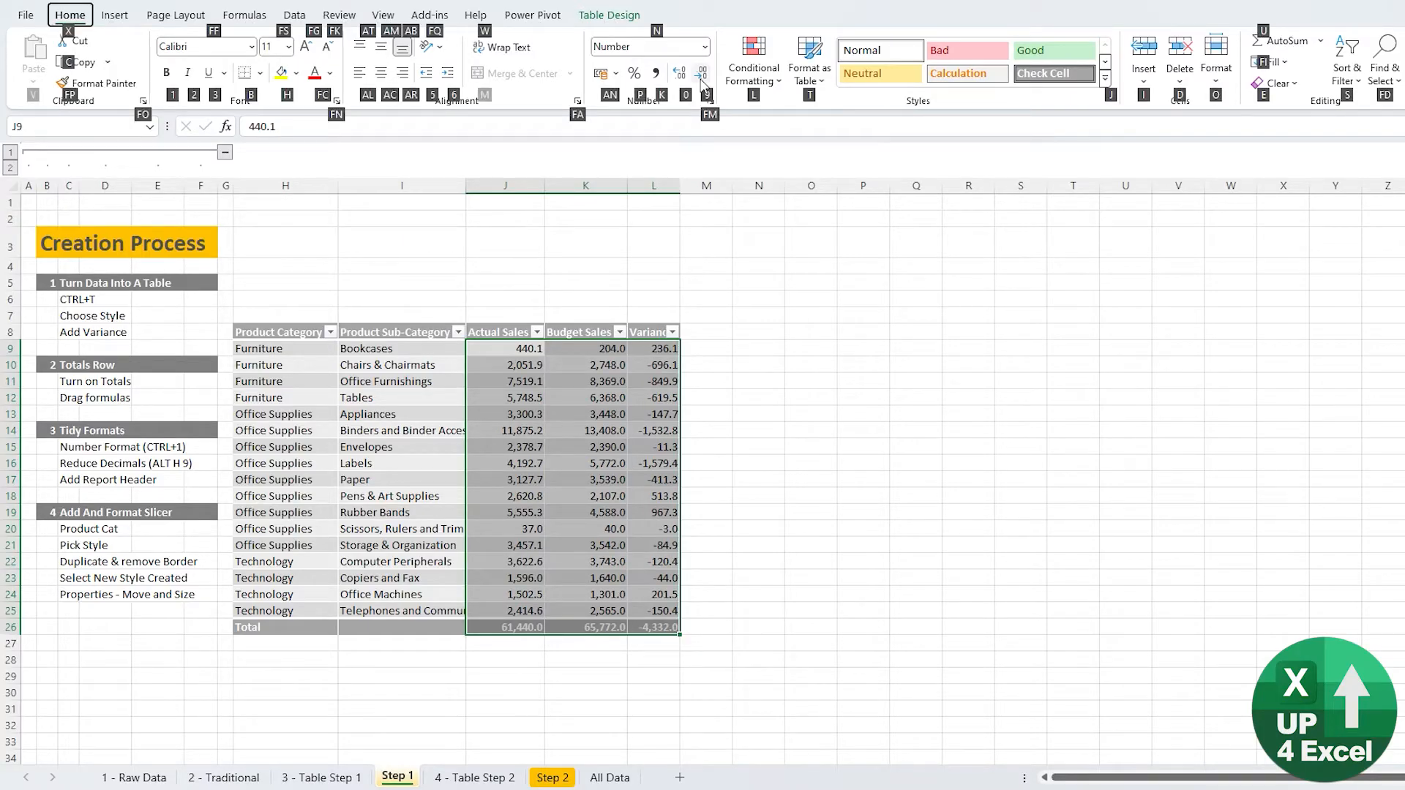
{"action": "key", "text": "9"}
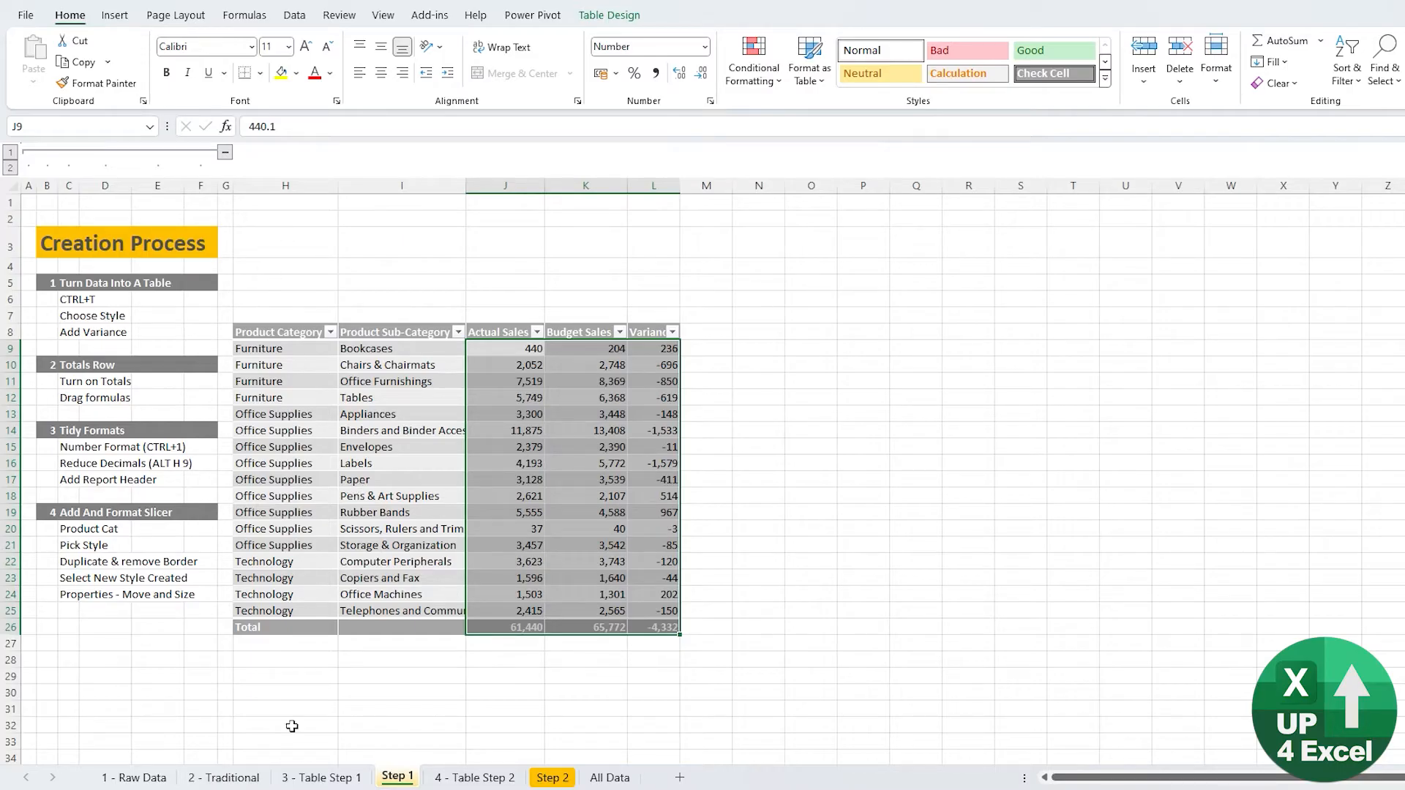
Copy the Monthly Sales Report 2024-04 header from the 3 - Table Step 1 sheet to cell H3 of the Step 1 sheet.
{"action": "left_click", "coordinate": [335, 779]}
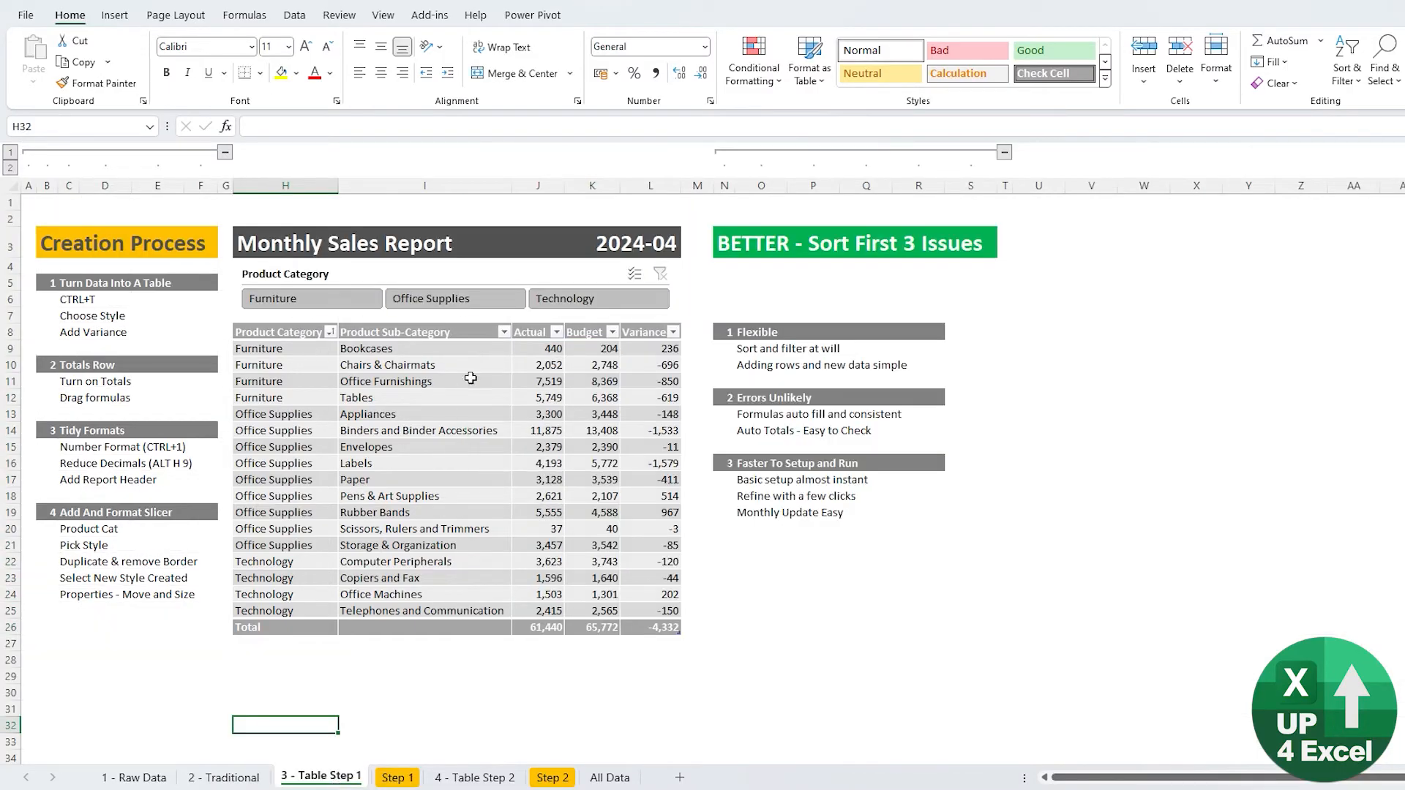
{"action": "left_click", "coordinate": [402, 270]}
{"action": "left_click", "coordinate": [406, 401]}
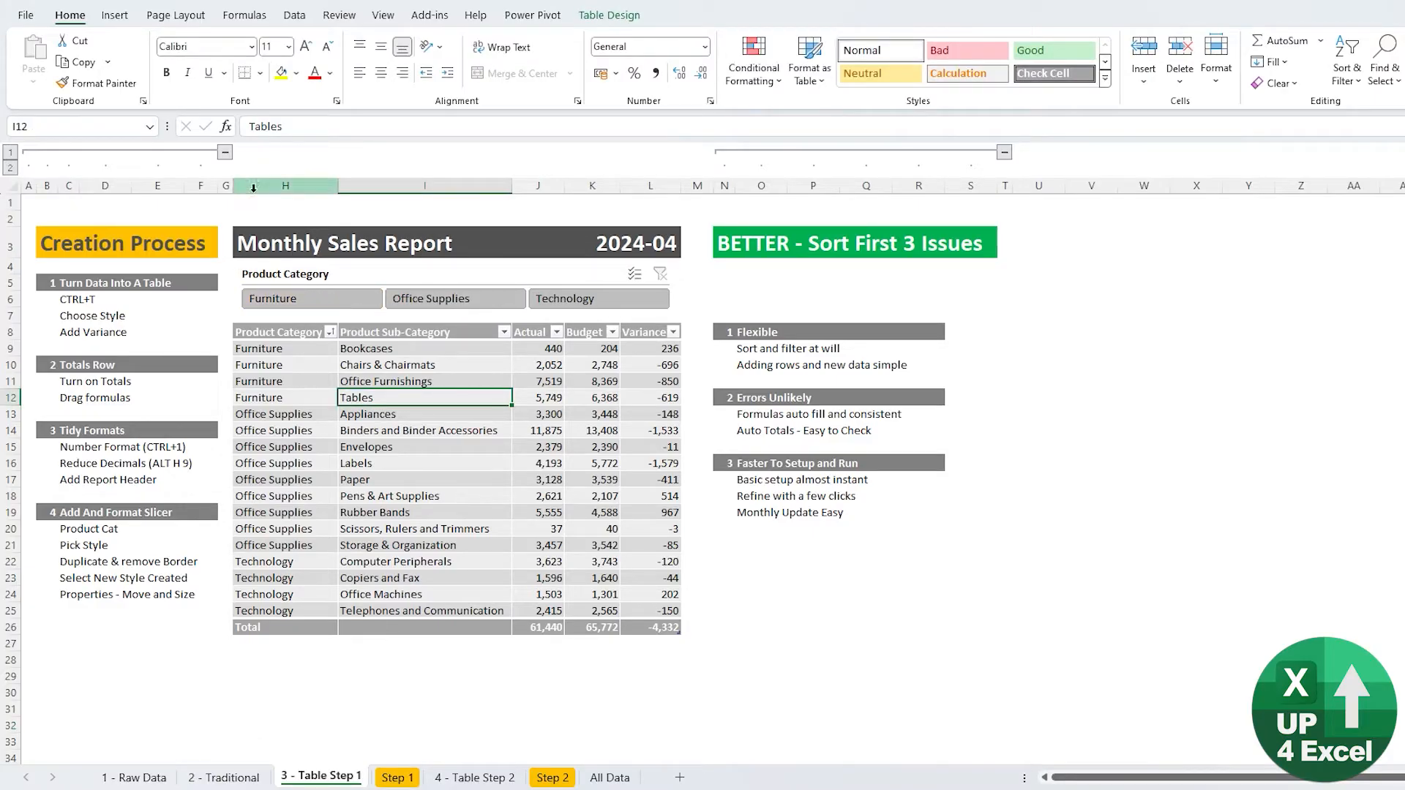
{"action": "left_click_drag", "start_coordinate": [248, 238], "coordinate": [658, 249]}
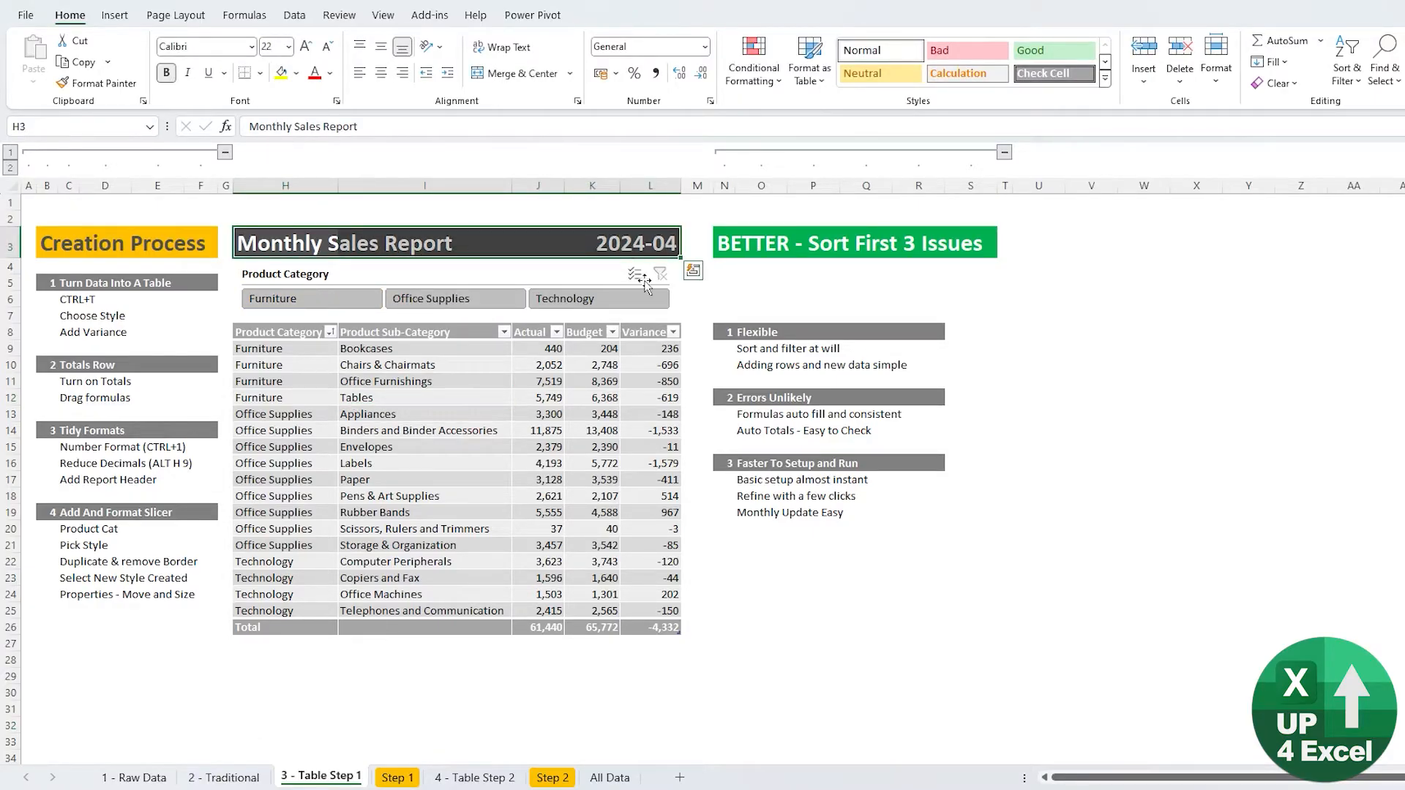
{"action": "key", "text": "ctrl+c"}
{"action": "left_click", "coordinate": [397, 777]}
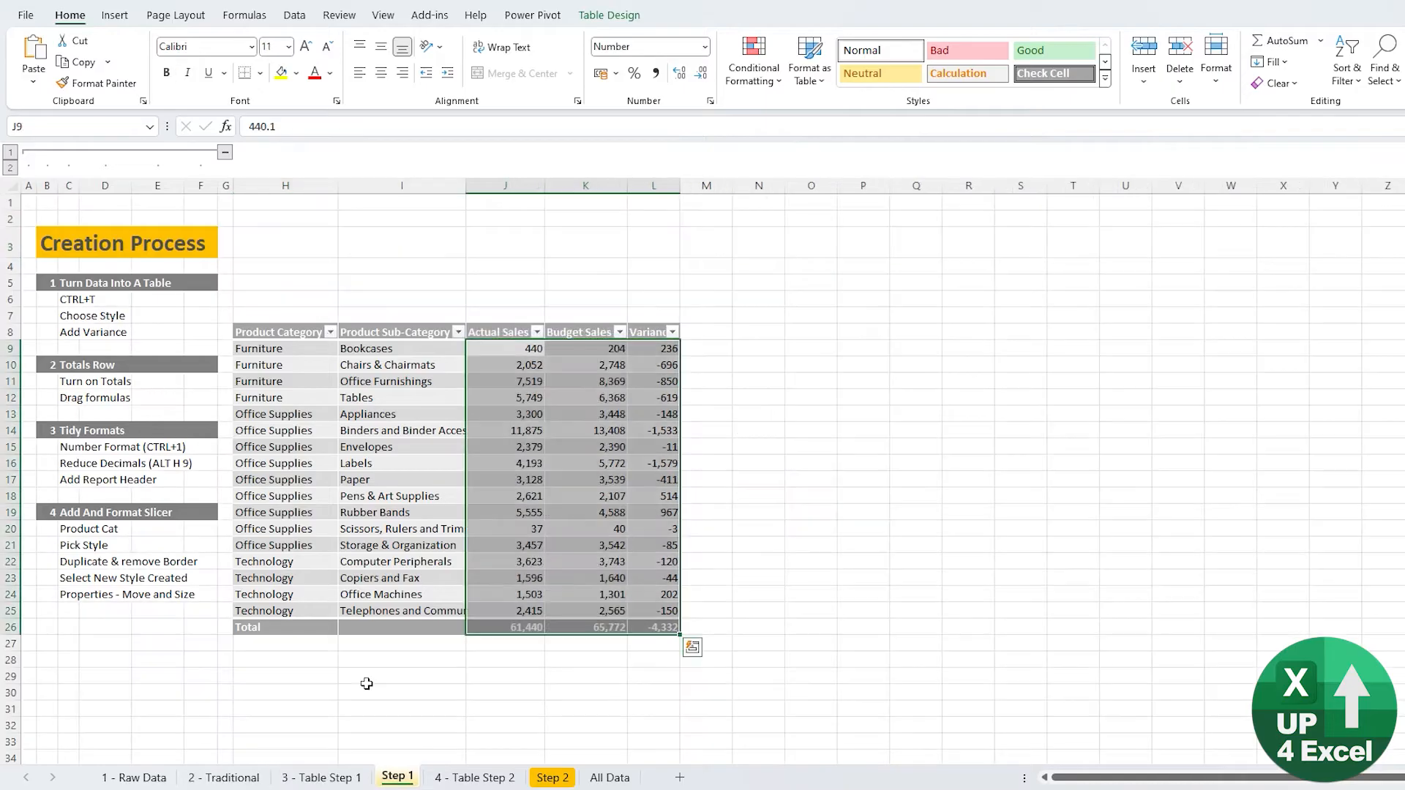
{"action": "left_click", "coordinate": [277, 252]}
{"action": "key", "text": "ctrl+v"}
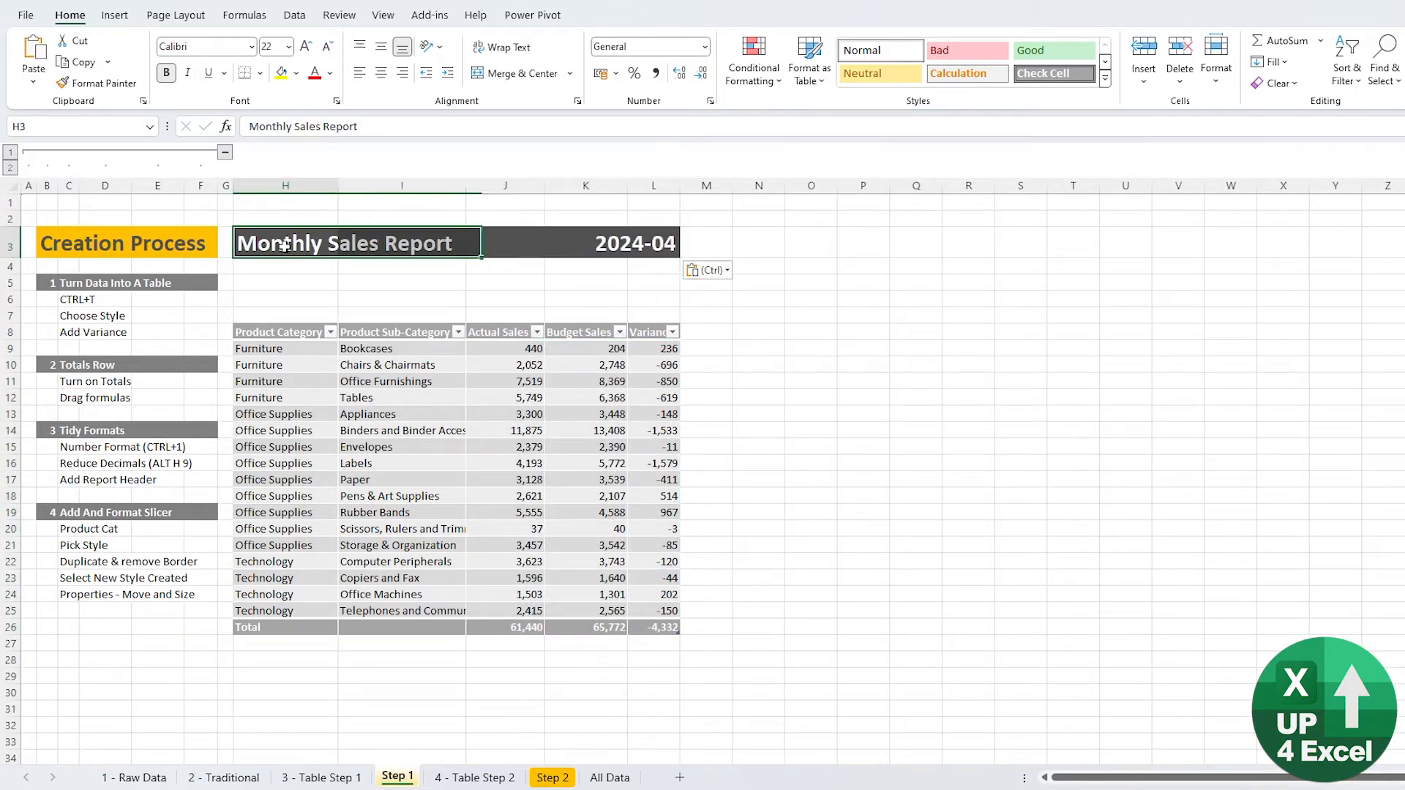
{"action": "left_click", "coordinate": [285, 245]}
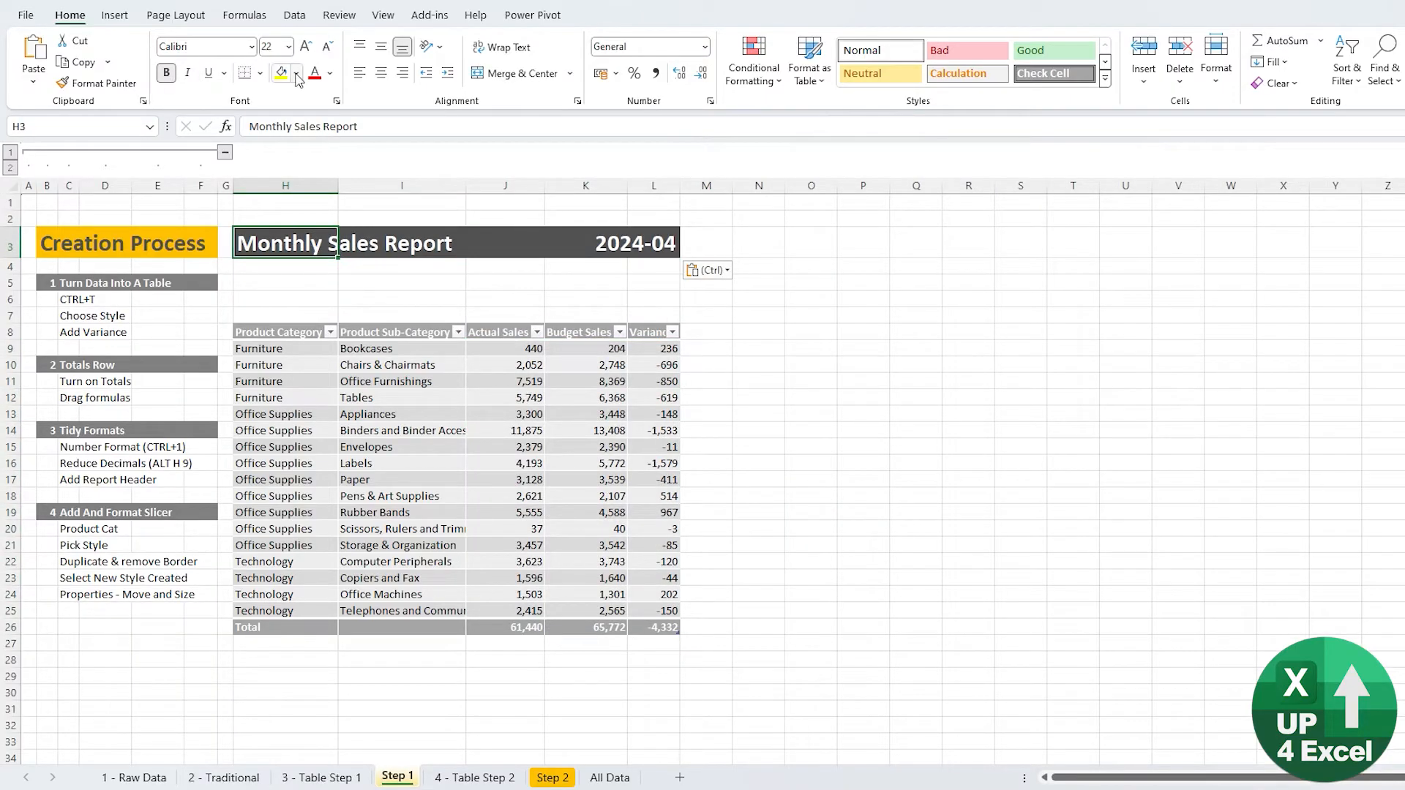
Check the filter options of the Product Sub-Category column and sort the table by Variance from smallest to largest.
{"action": "left_click", "coordinate": [389, 397]}
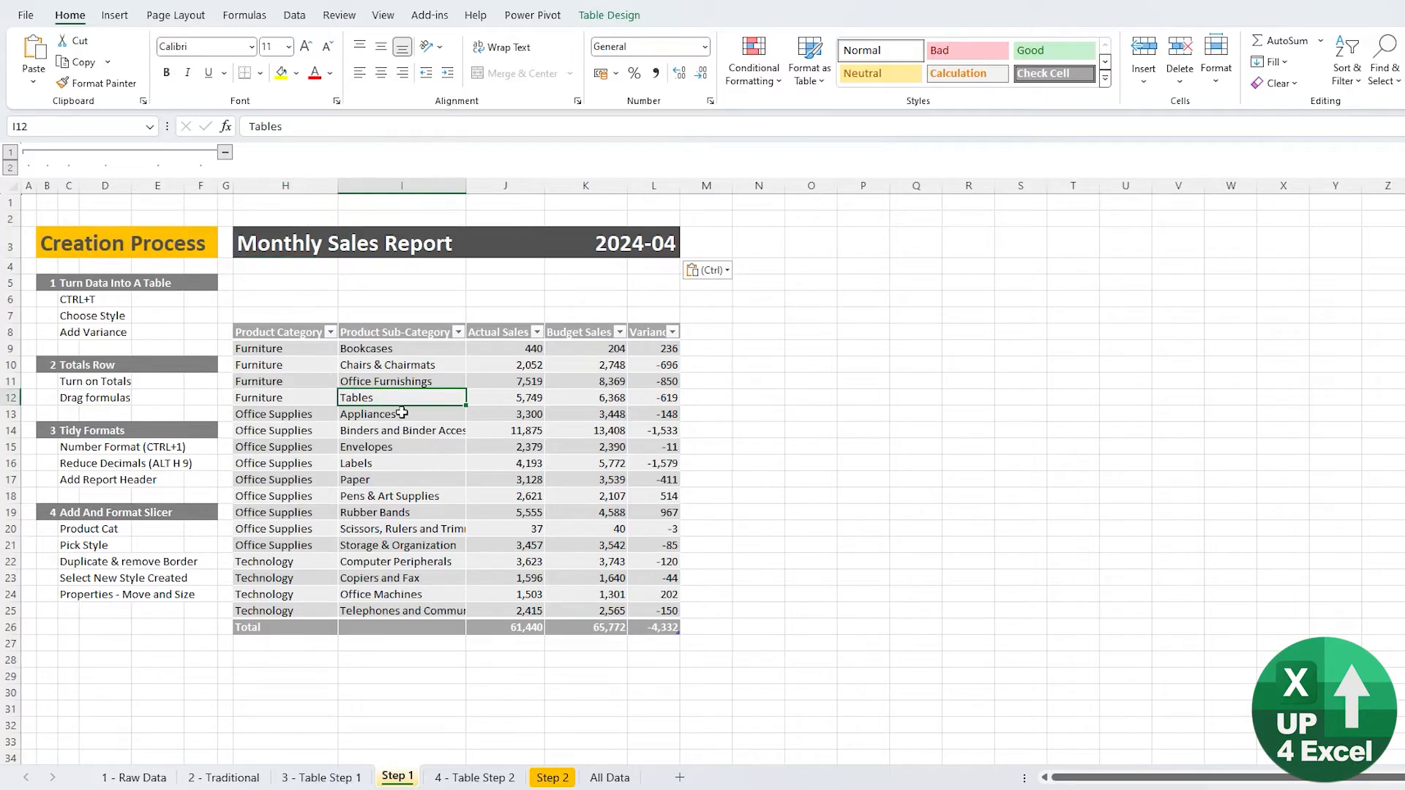
{"action": "left_click", "coordinate": [458, 332]}
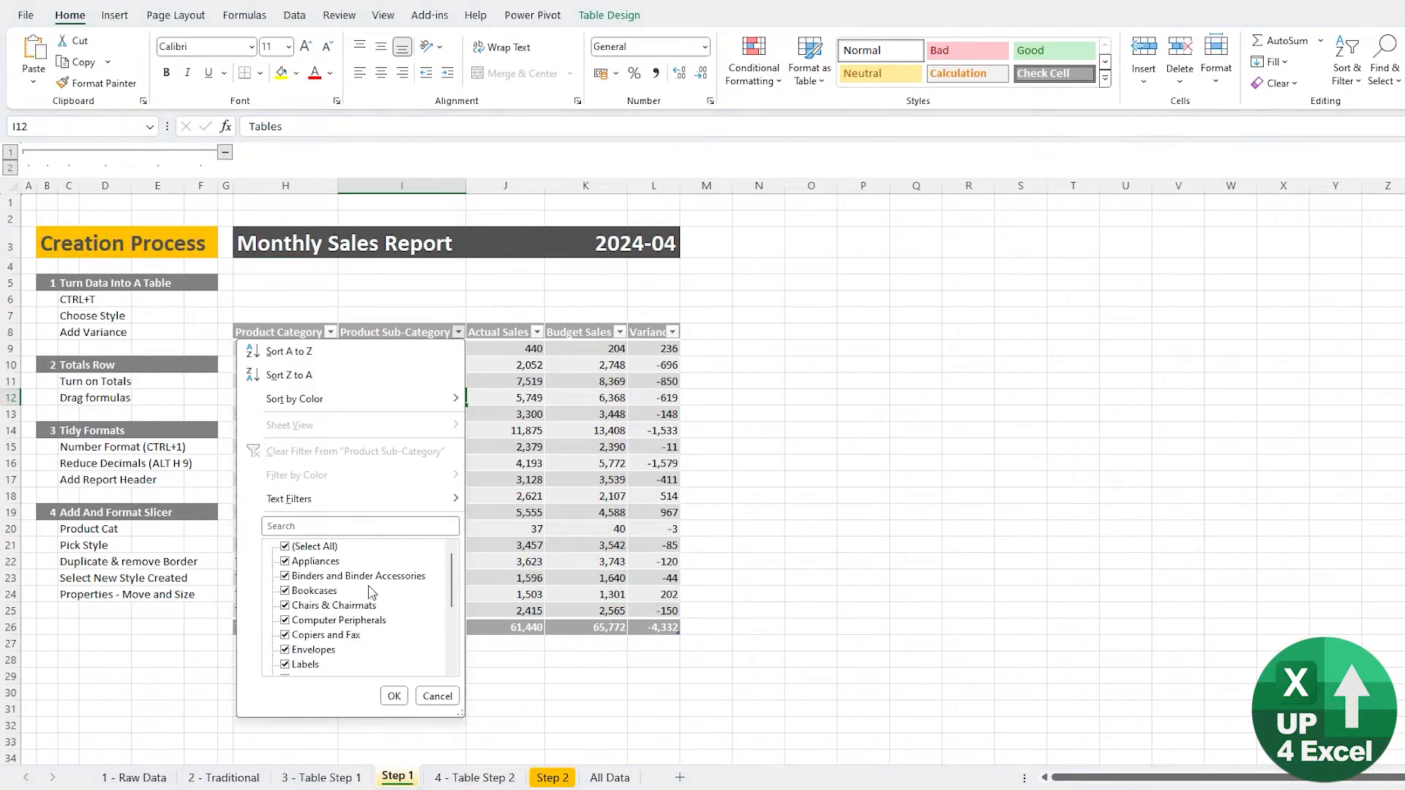
{"action": "left_click", "coordinate": [441, 700]}
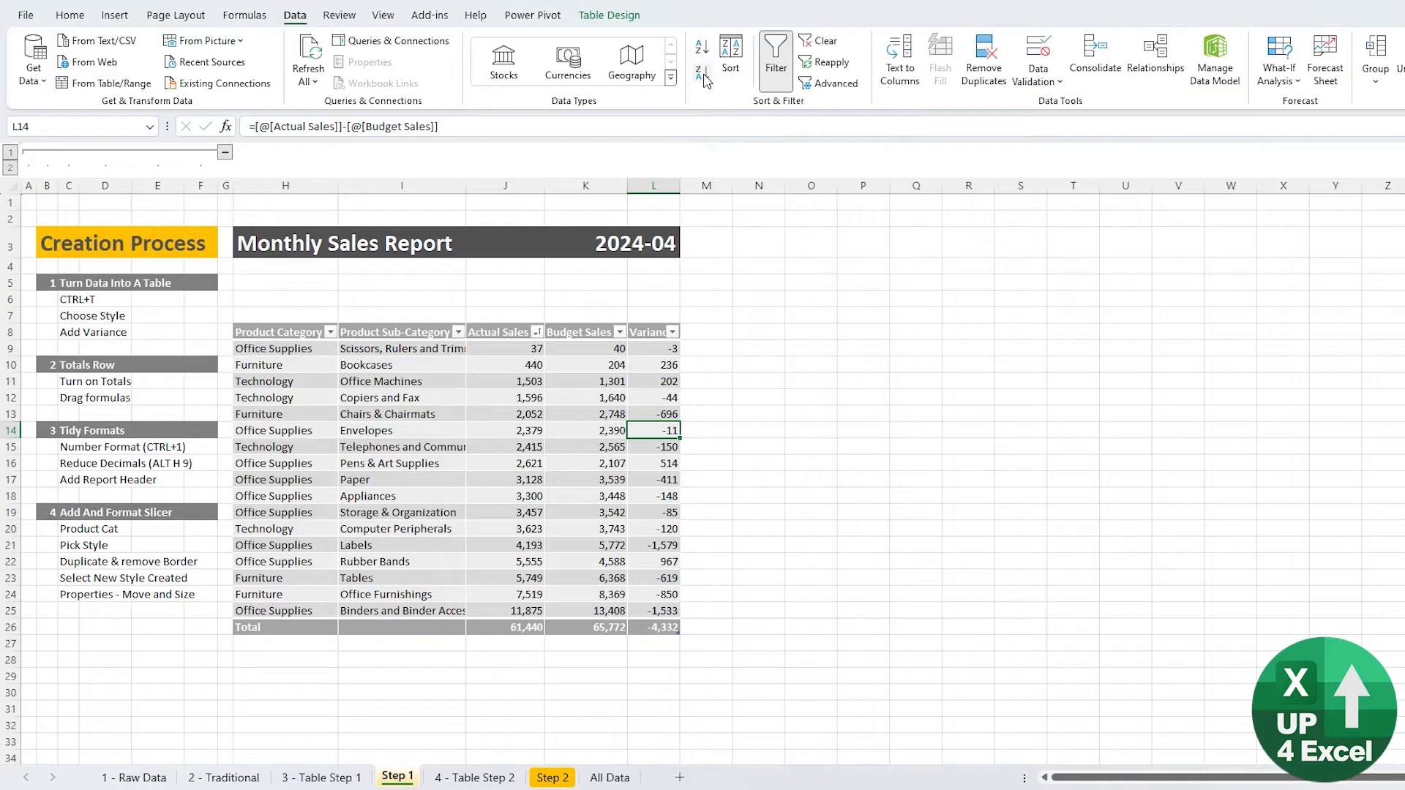
{"action": "left_click", "coordinate": [699, 54]}
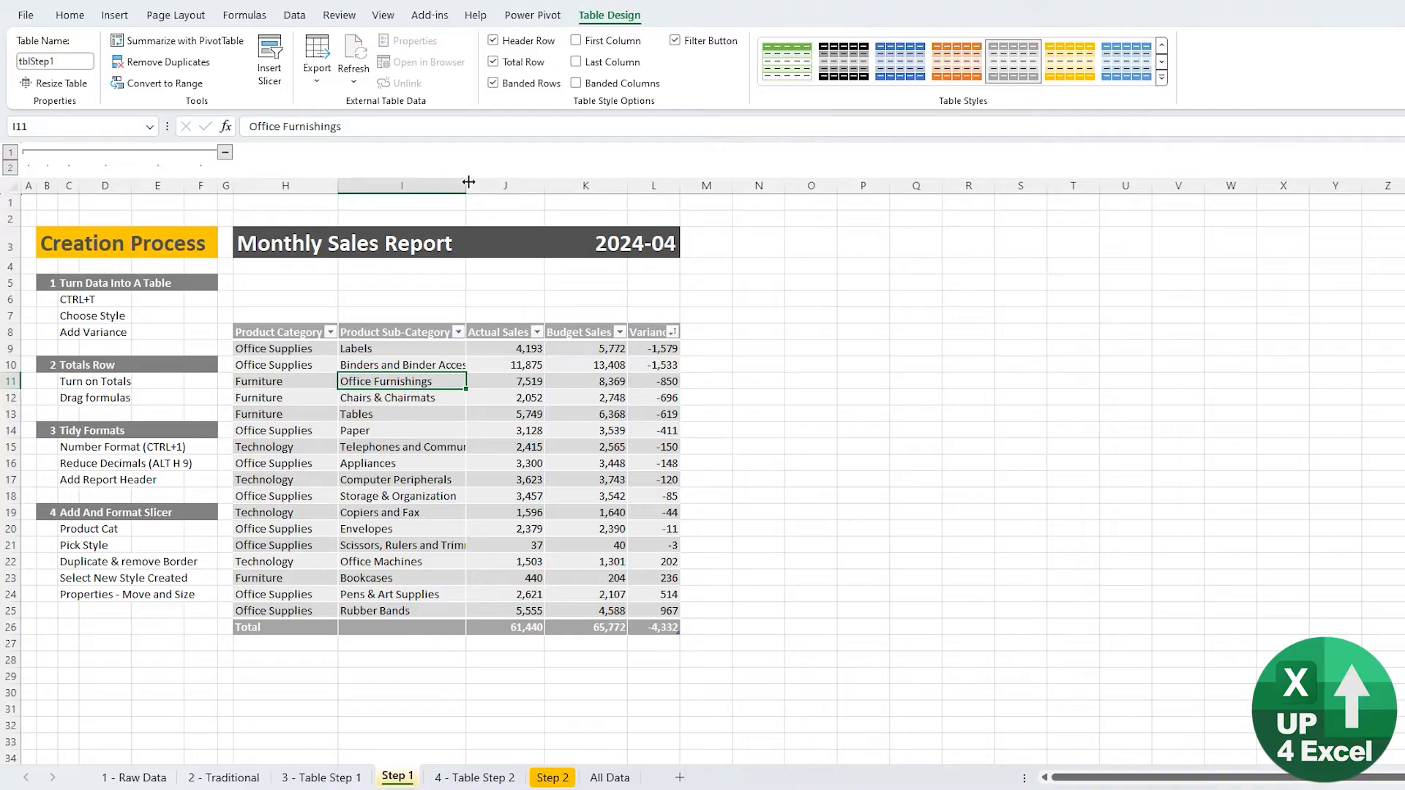
Insert a Product Category slicer for the sales table and move it over the table.
{"action": "left_click", "coordinate": [268, 73]}
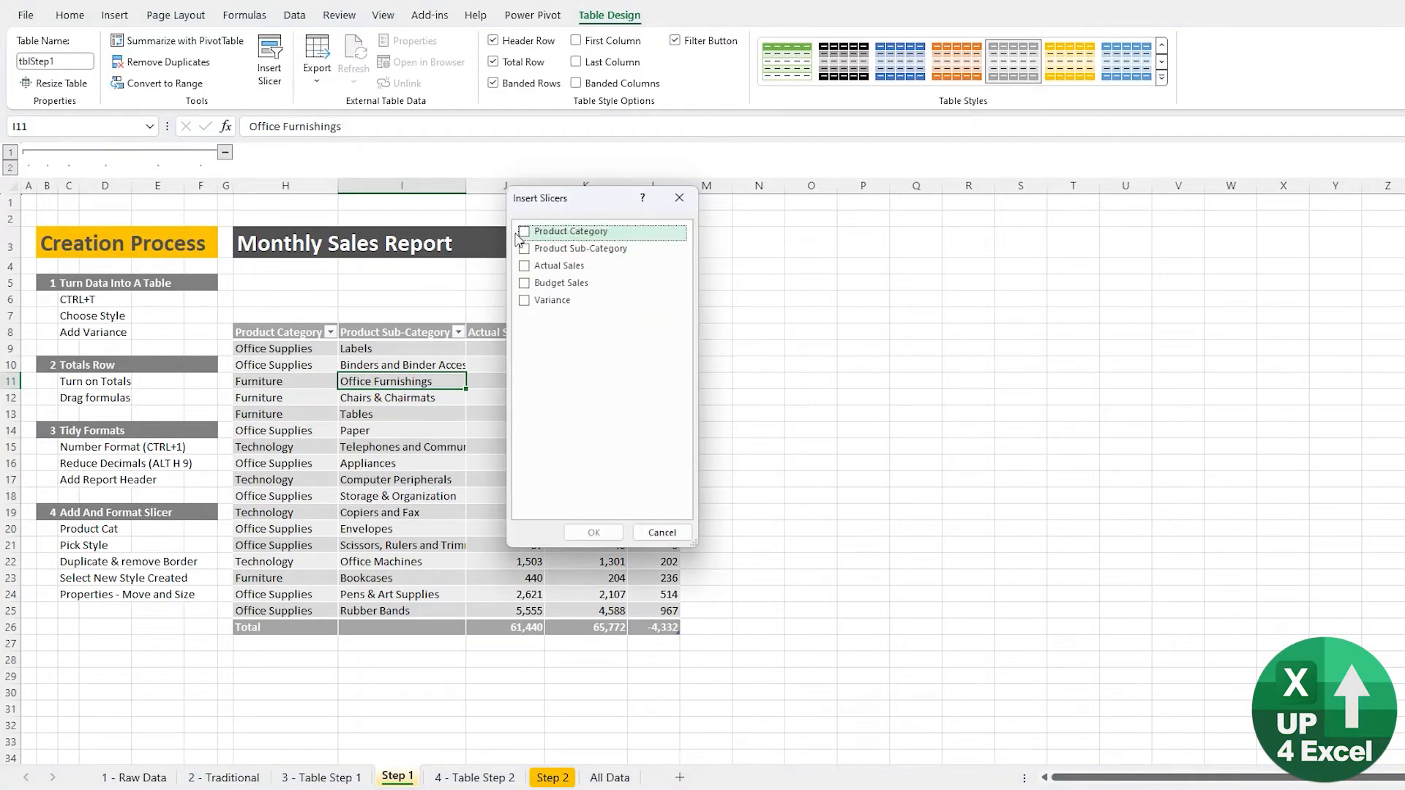
{"action": "left_click", "coordinate": [521, 233]}
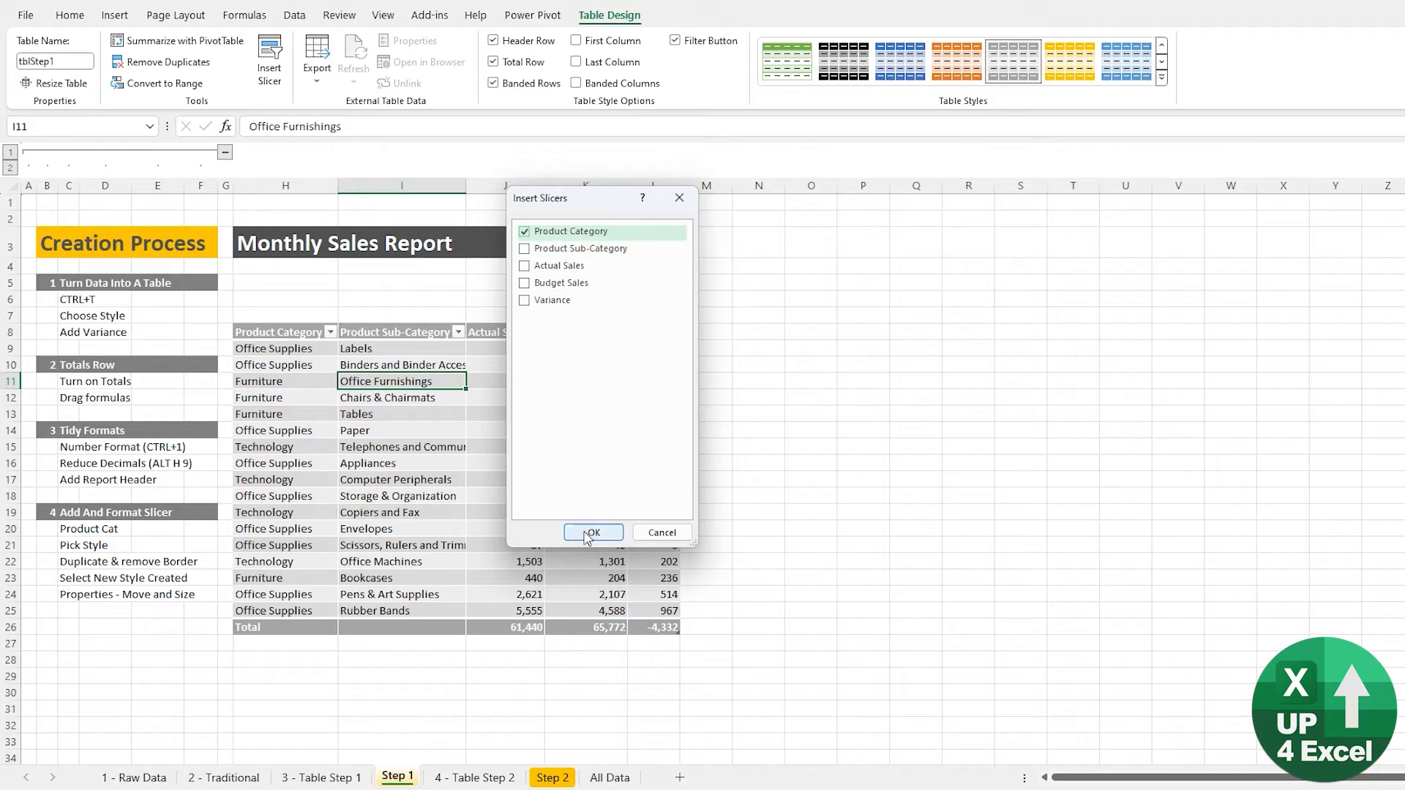
{"action": "left_click", "coordinate": [591, 533]}
{"action": "left_click_drag", "start_coordinate": [815, 519], "coordinate": [521, 511]}
Test the slicer by filtering on Furniture, Office Supplies and Technology in turn, and clear the filter.
{"action": "left_click", "coordinate": [501, 432]}
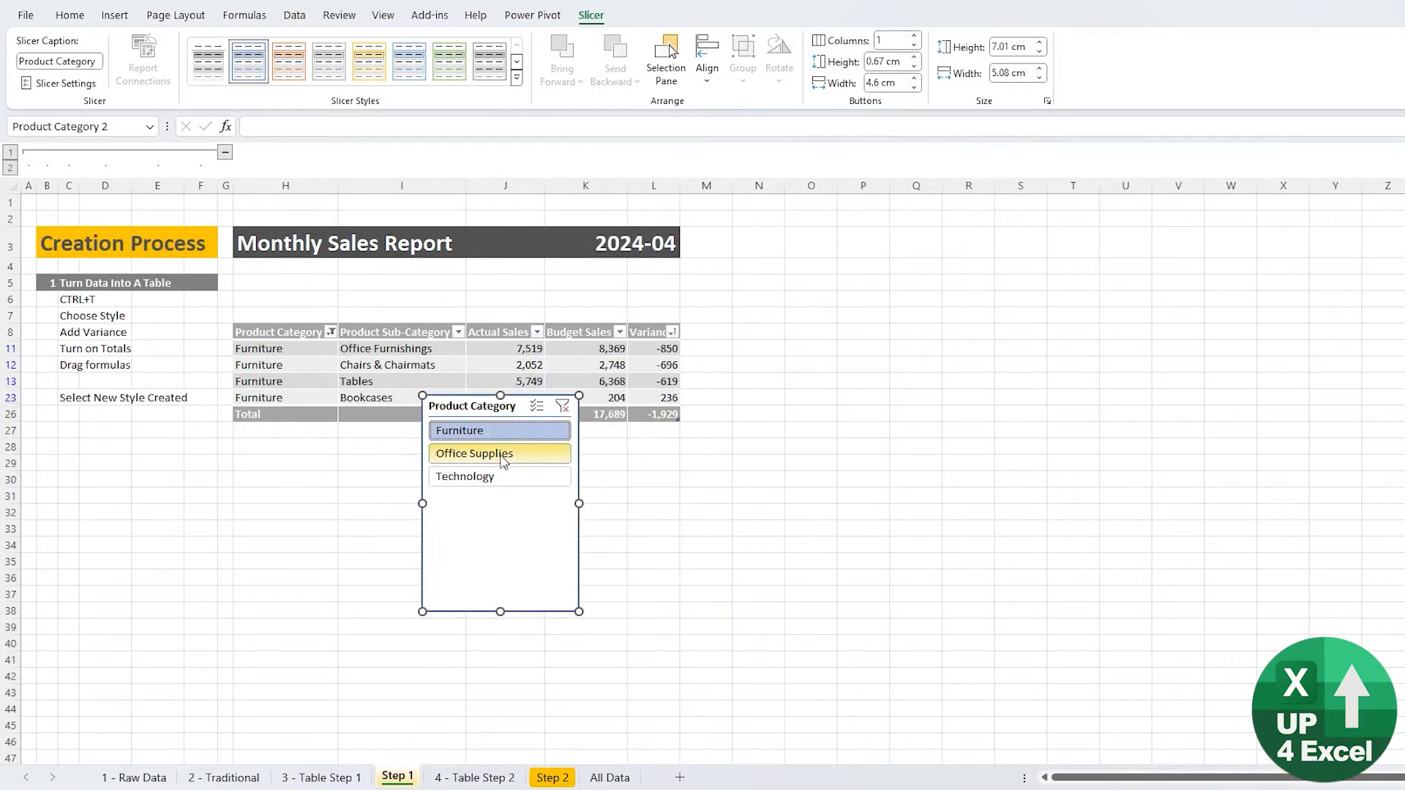
{"action": "left_click", "coordinate": [502, 455]}
{"action": "left_click", "coordinate": [502, 476]}
{"action": "left_click", "coordinate": [562, 407]}
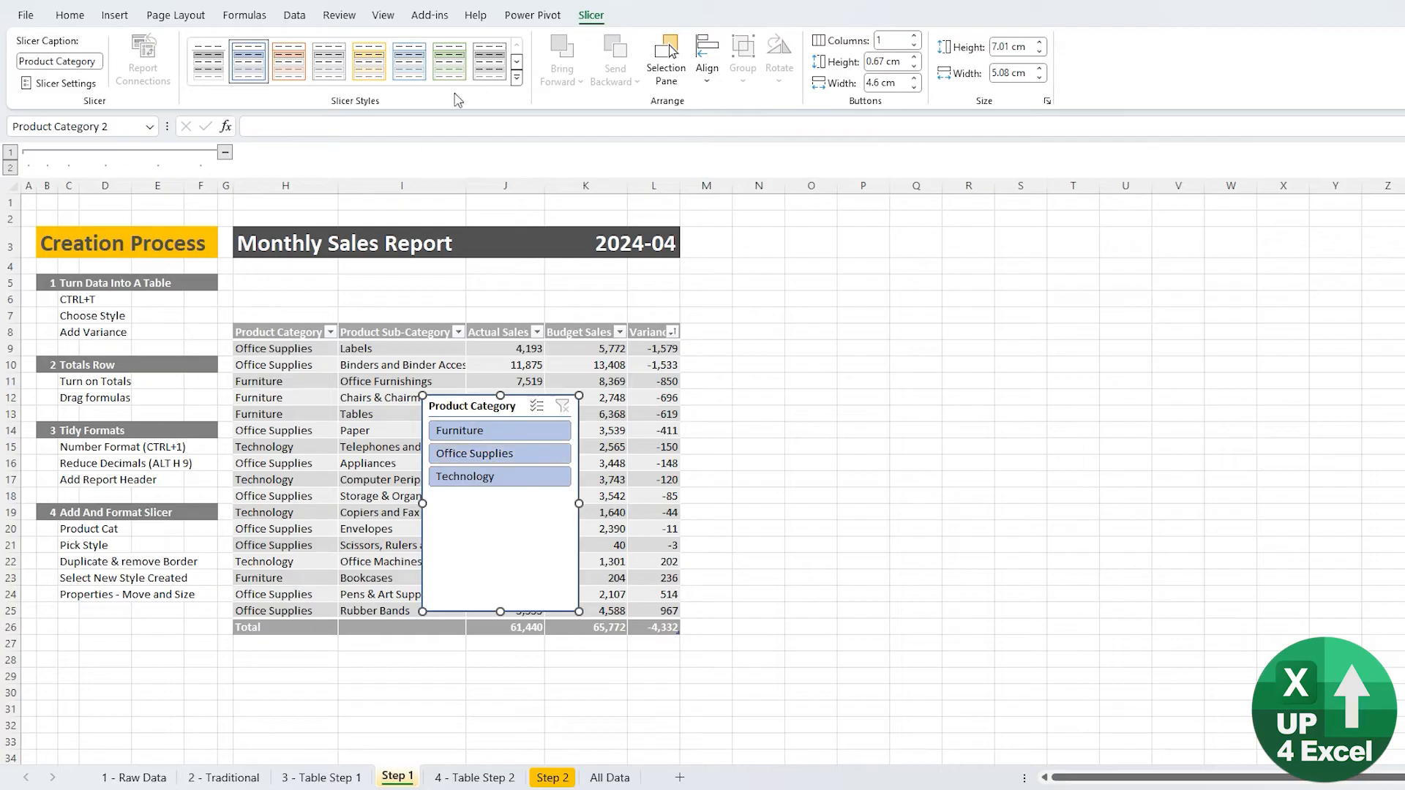
Apply the light grey slicer style and check it by switching between the categories, ending on Furniture.
{"action": "left_click", "coordinate": [517, 77]}
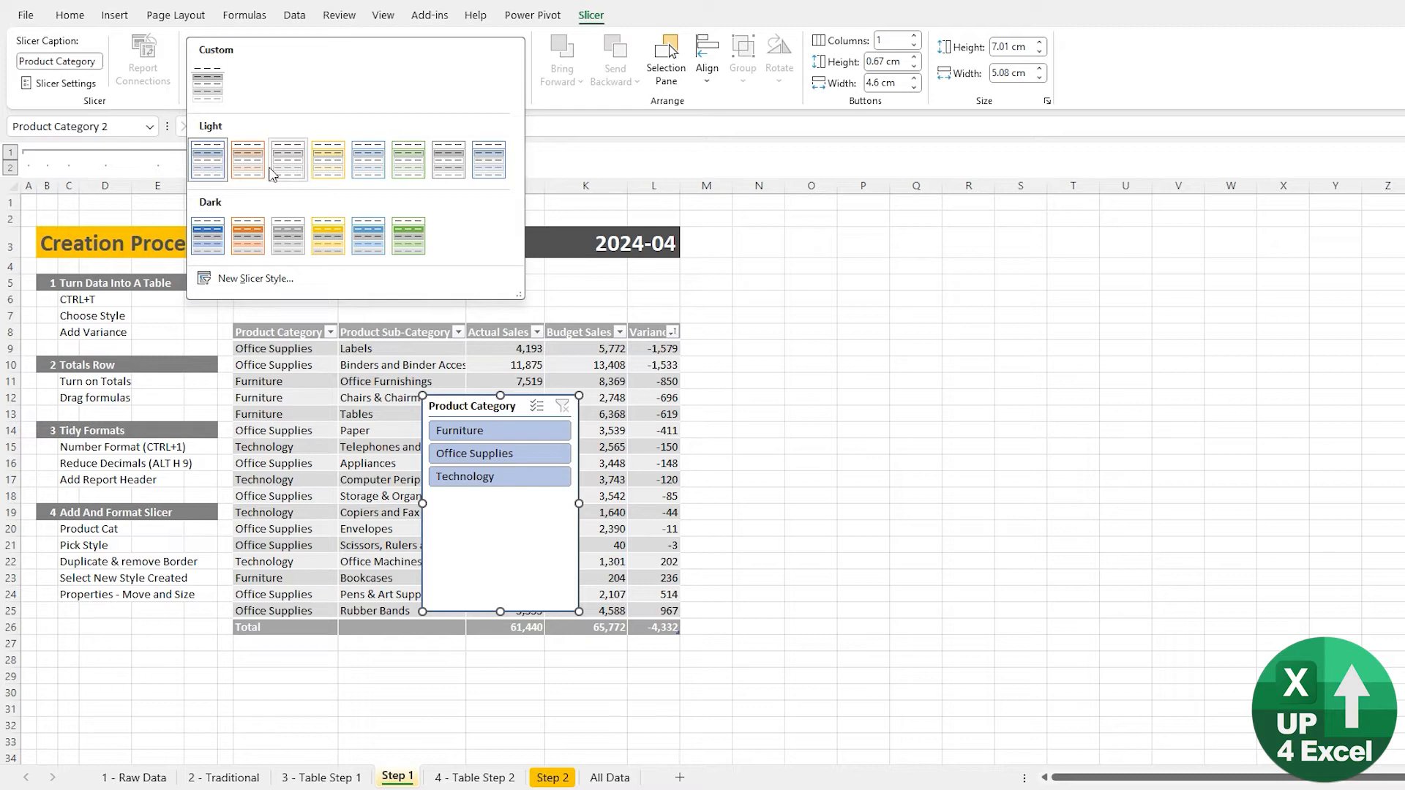
{"action": "left_click", "coordinate": [290, 175]}
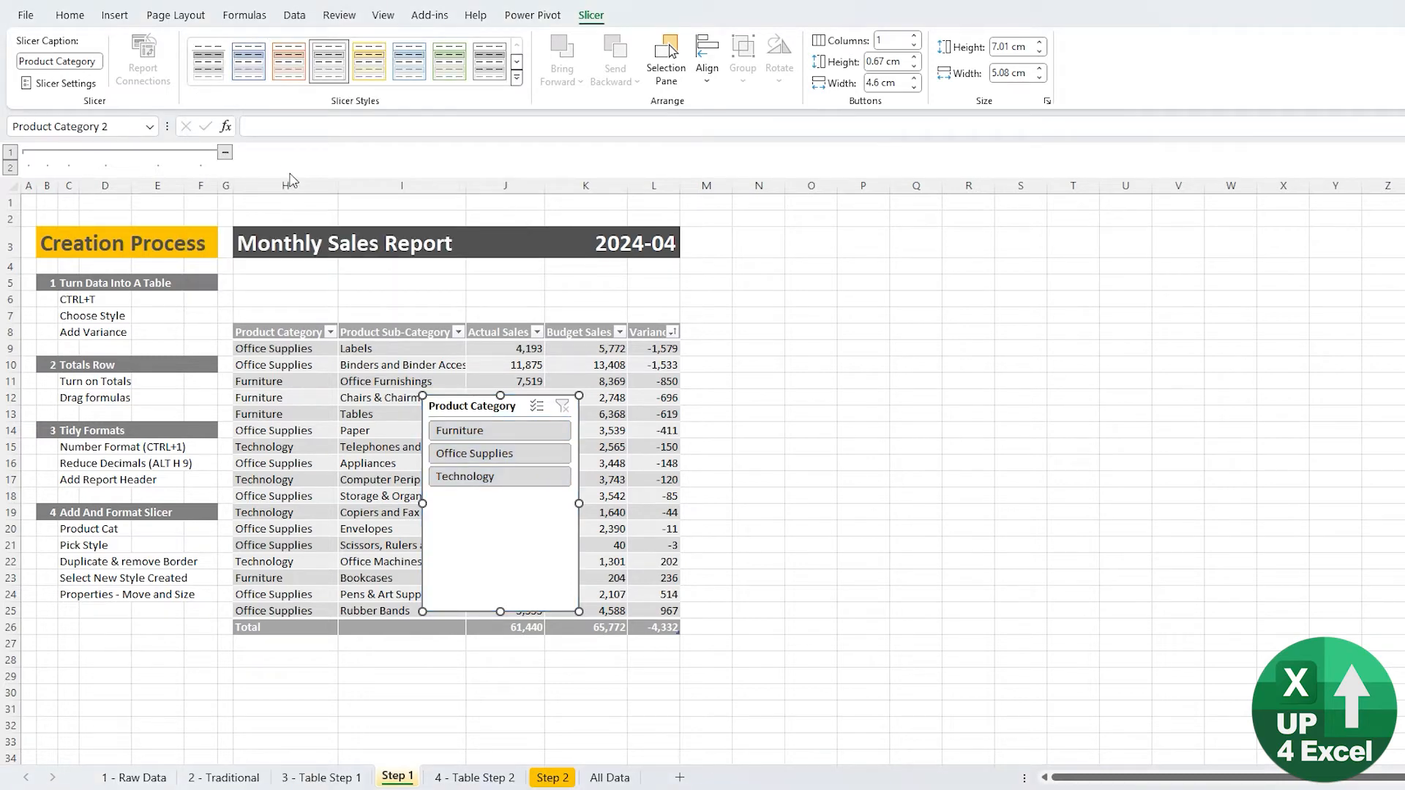
{"action": "left_click", "coordinate": [505, 434]}
{"action": "left_click", "coordinate": [501, 455]}
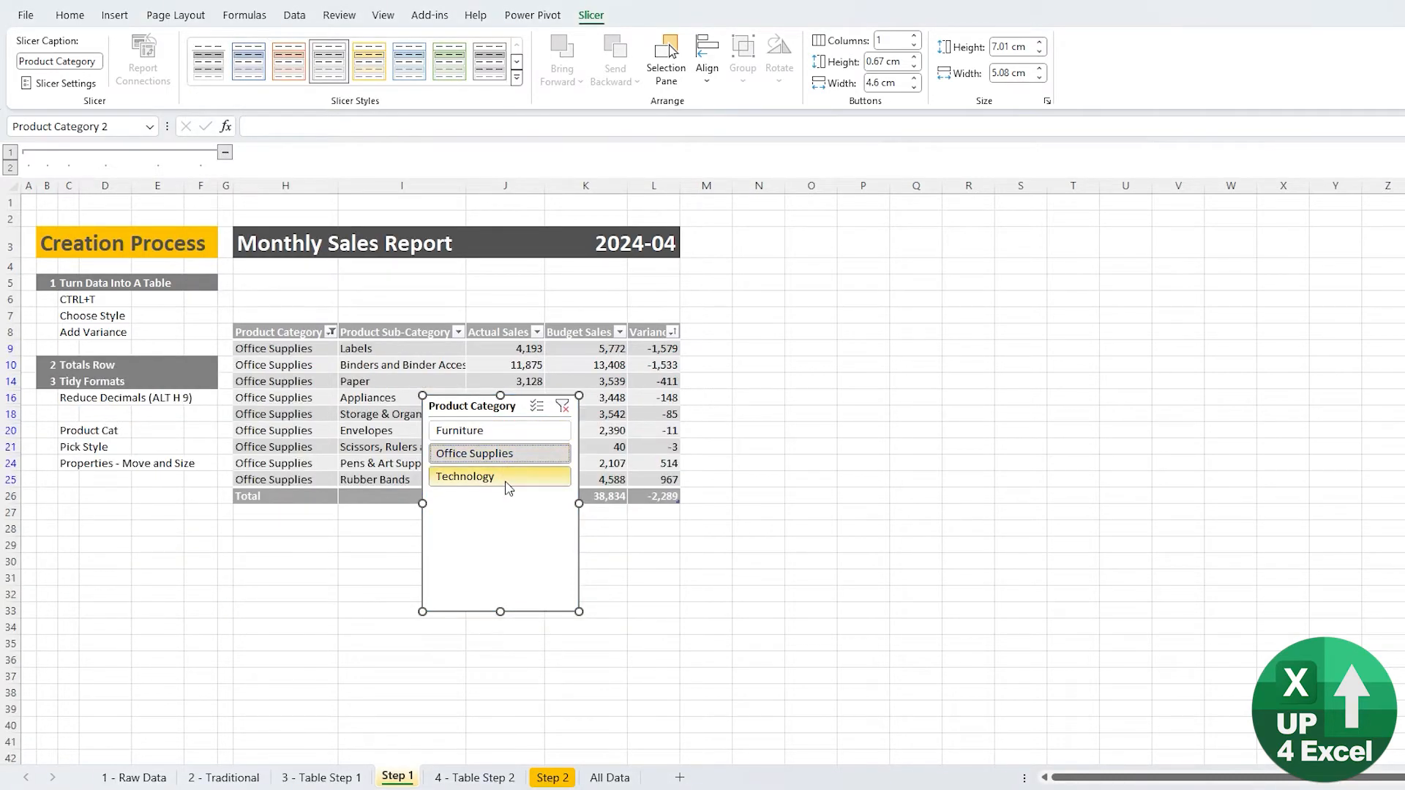
{"action": "left_click", "coordinate": [509, 480]}
{"action": "left_click", "coordinate": [505, 432]}
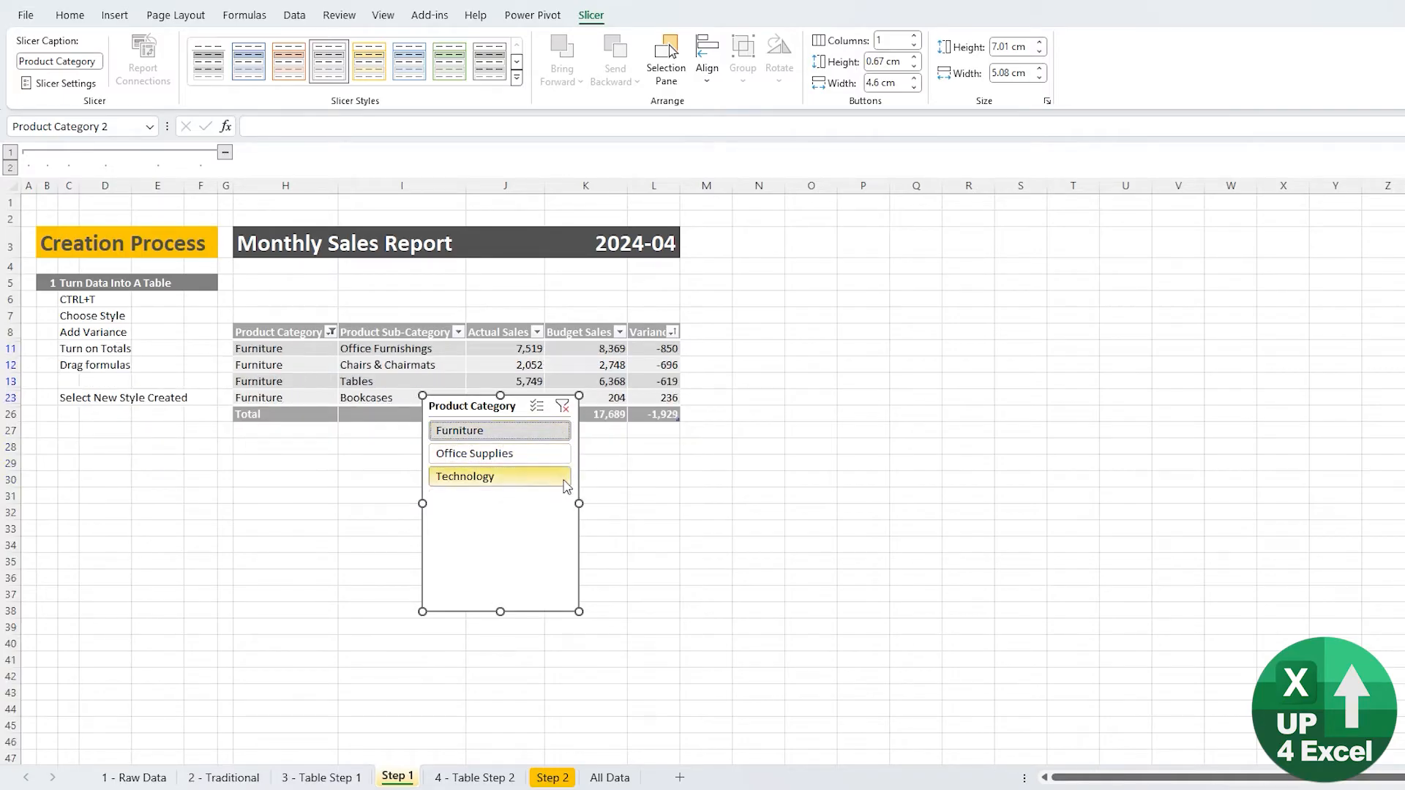
Duplicate the light grey slicer style with no border on the Whole Slicer element, and apply the borderless custom style to the slicer.
{"action": "right_click", "coordinate": [338, 77]}
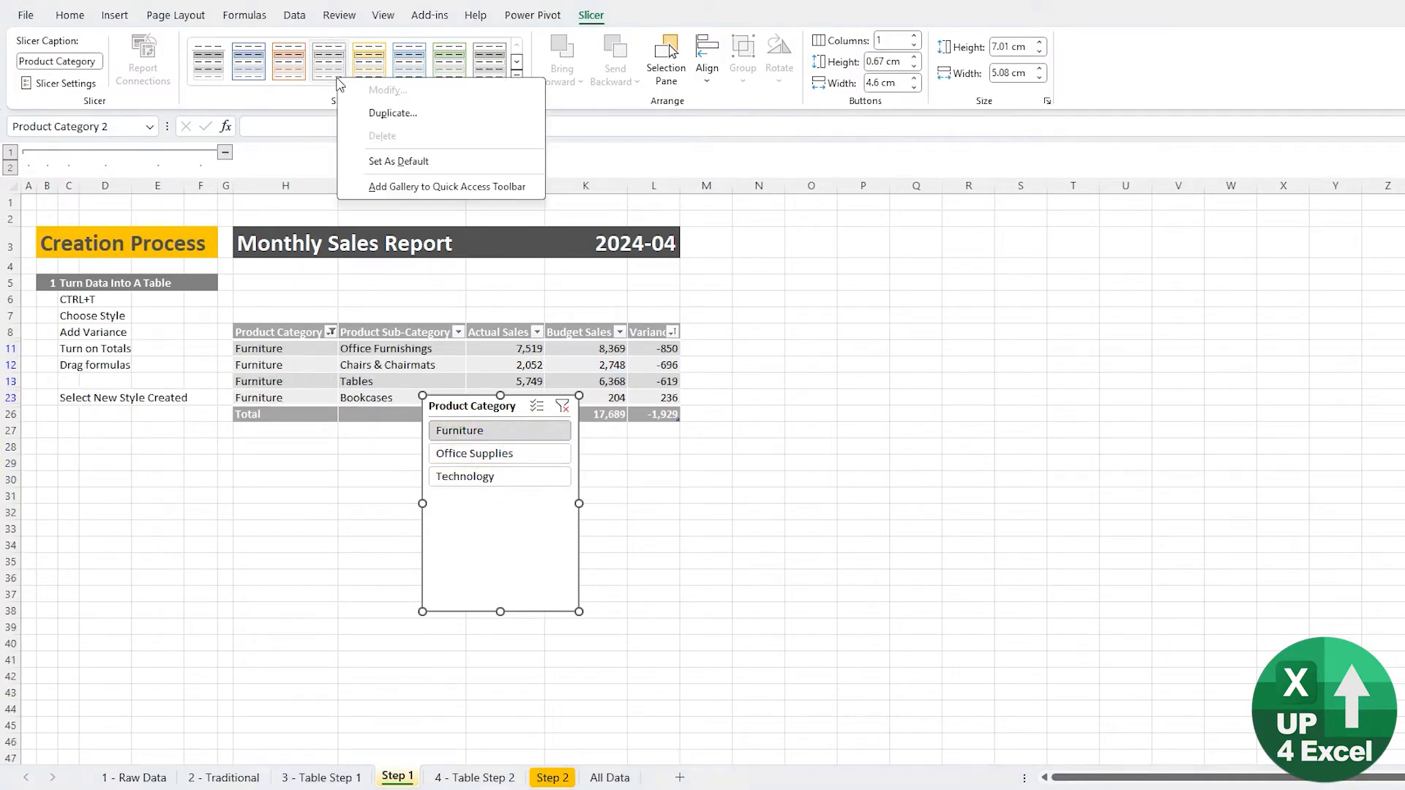
{"action": "left_click", "coordinate": [393, 112]}
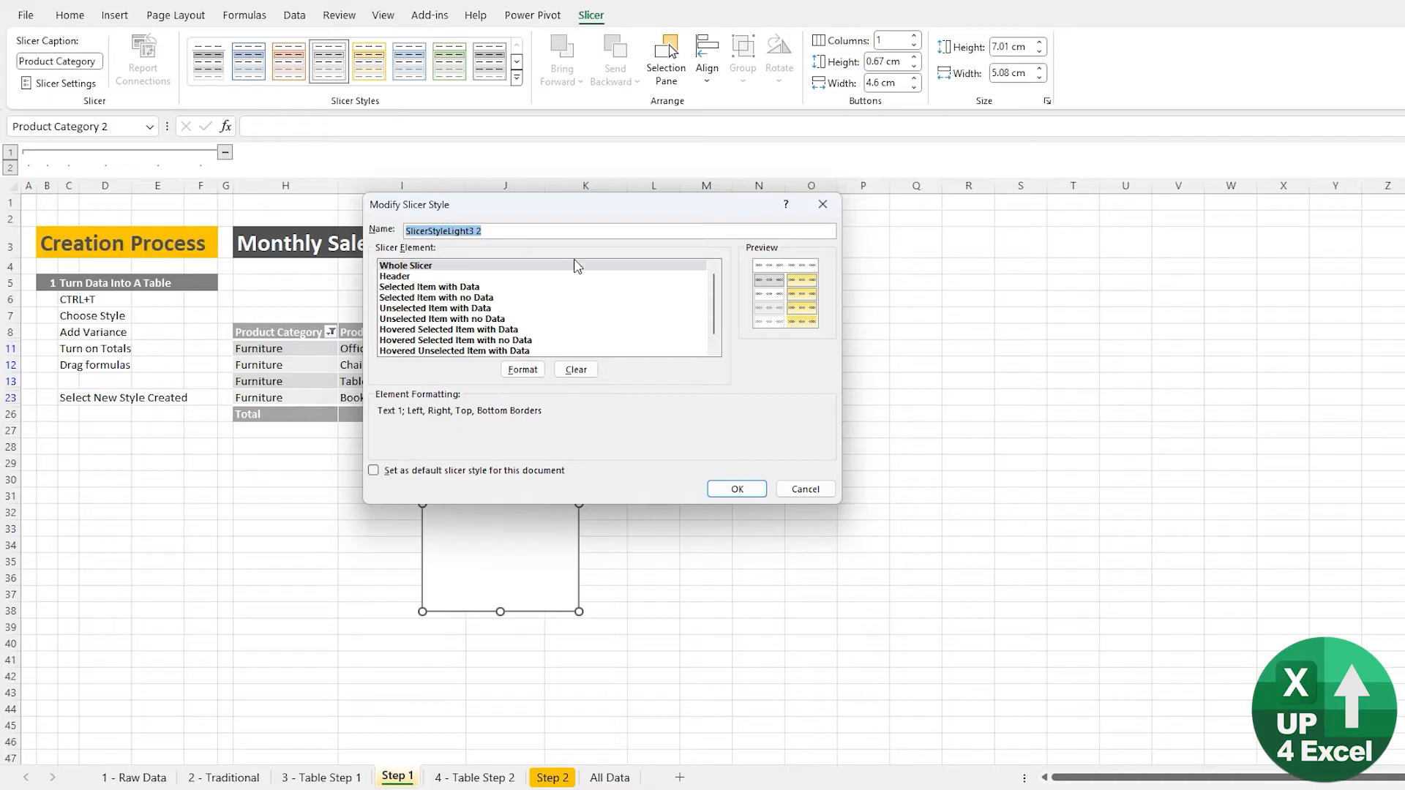
{"action": "left_click", "coordinate": [522, 370]}
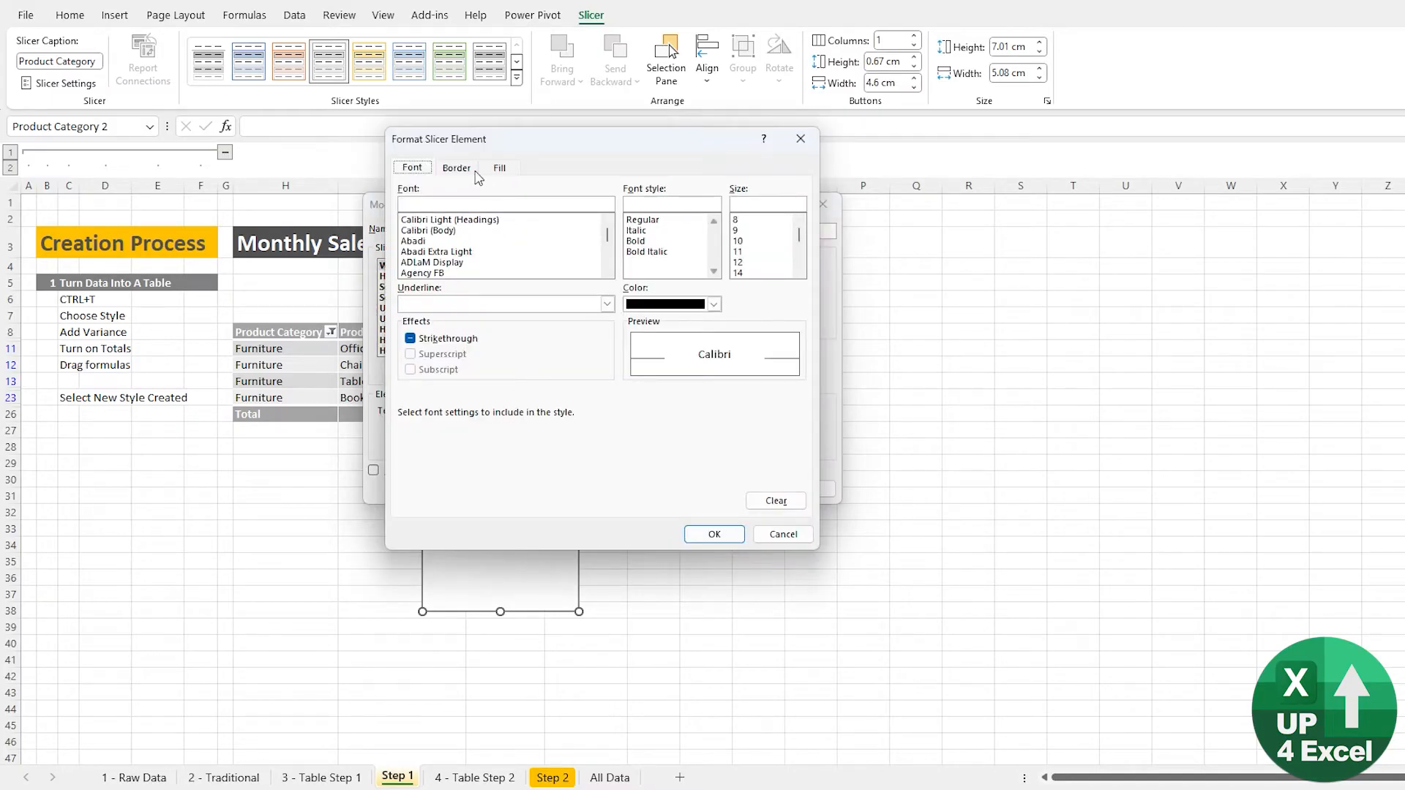
{"action": "left_click", "coordinate": [462, 169]}
{"action": "left_click", "coordinate": [582, 227]}
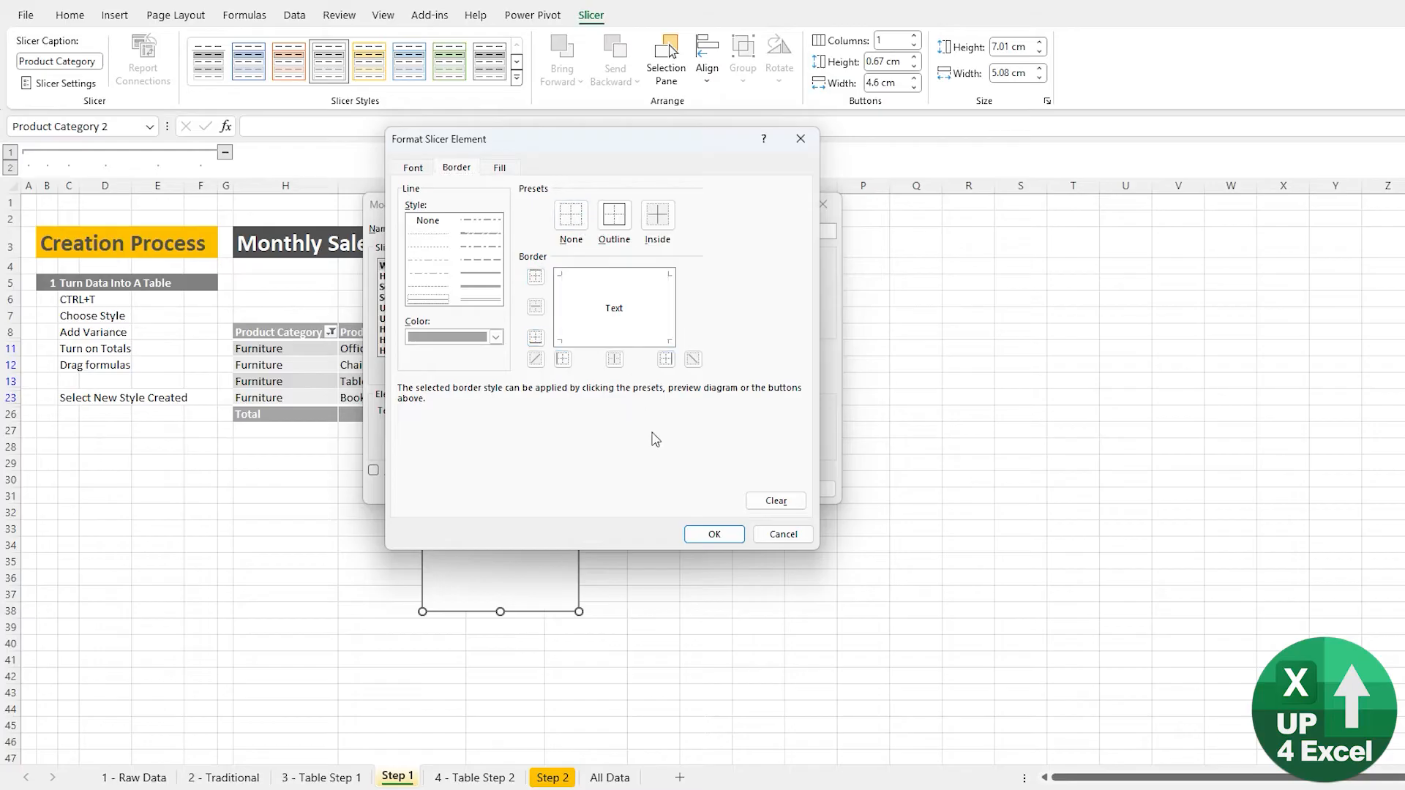
{"action": "left_click", "coordinate": [709, 535]}
{"action": "left_click", "coordinate": [761, 489]}
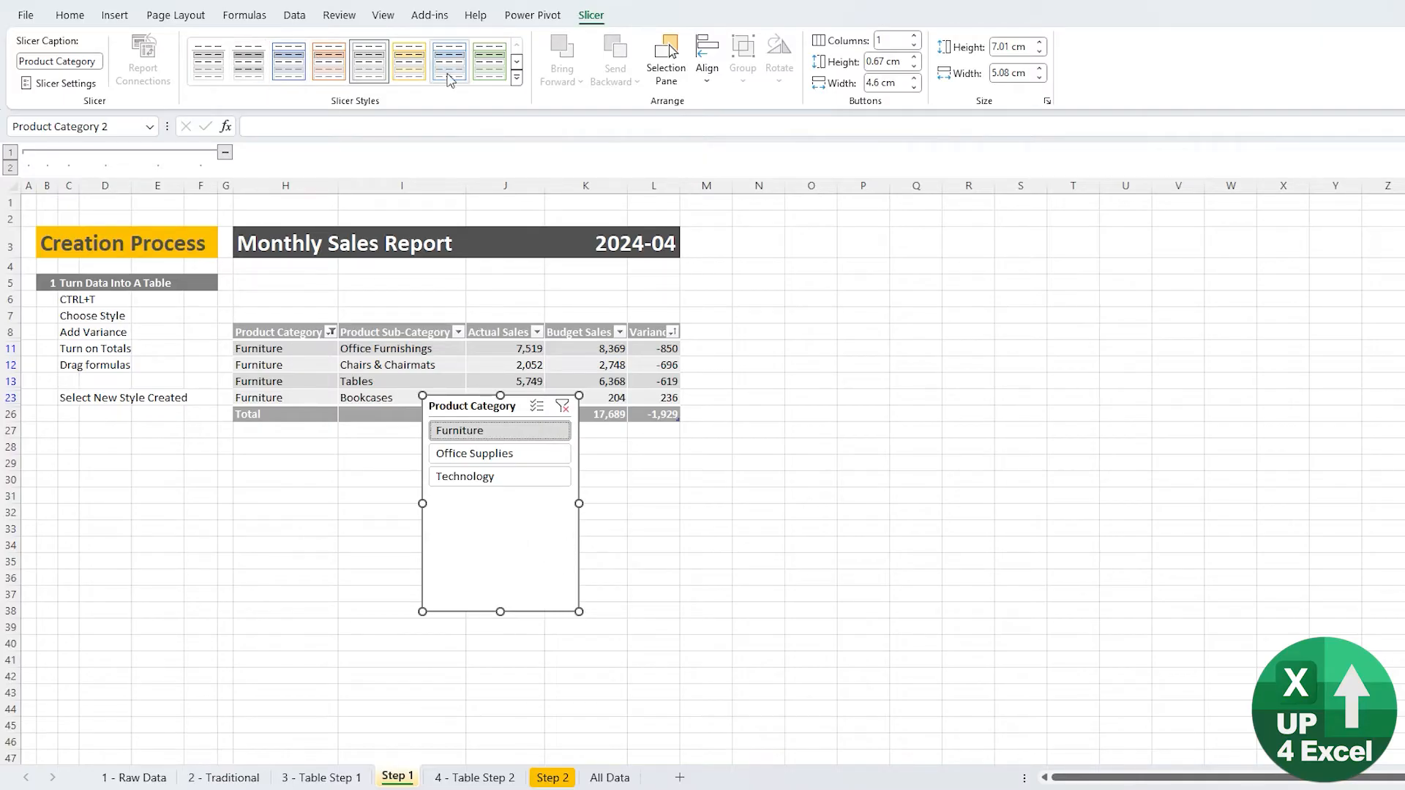
{"action": "left_click", "coordinate": [517, 77]}
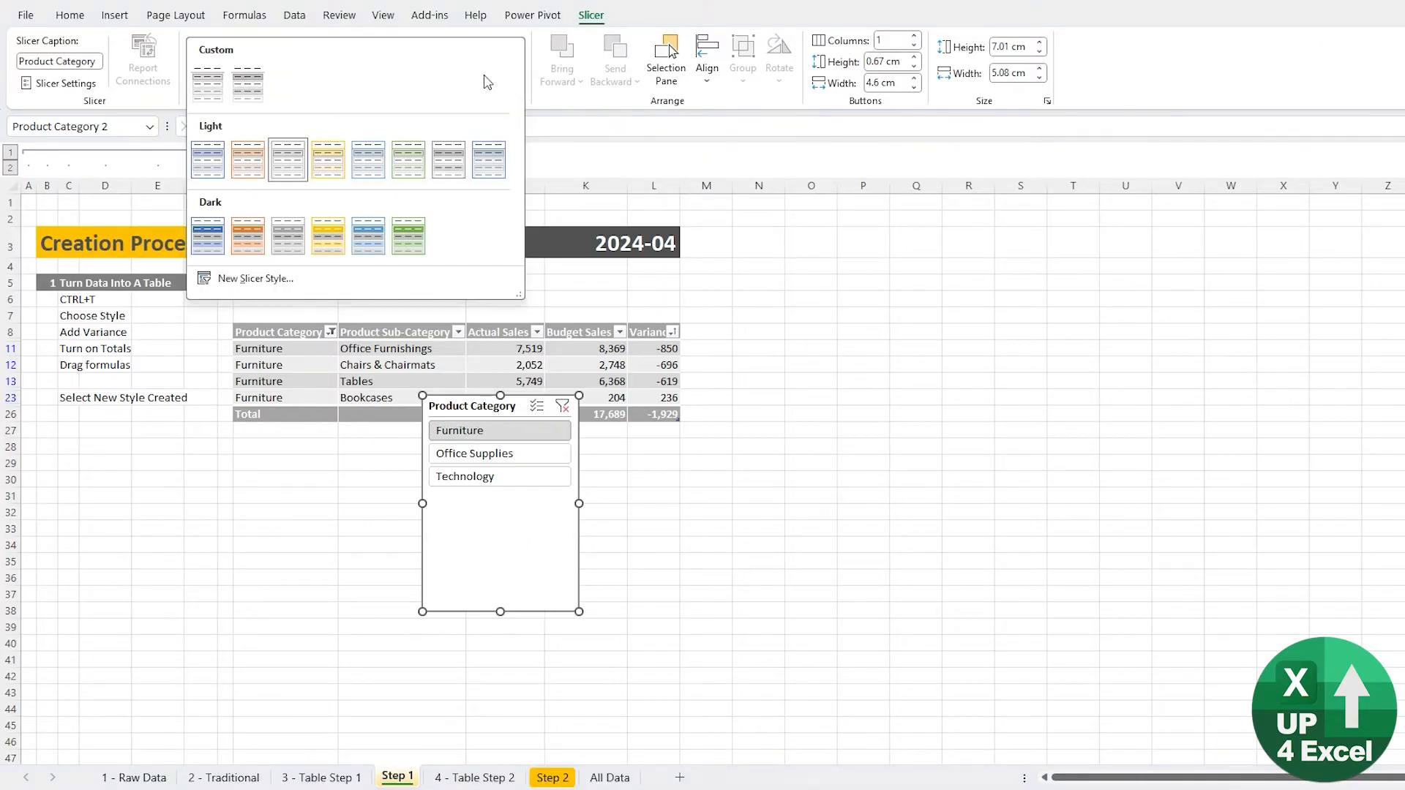
{"action": "left_click", "coordinate": [212, 84]}
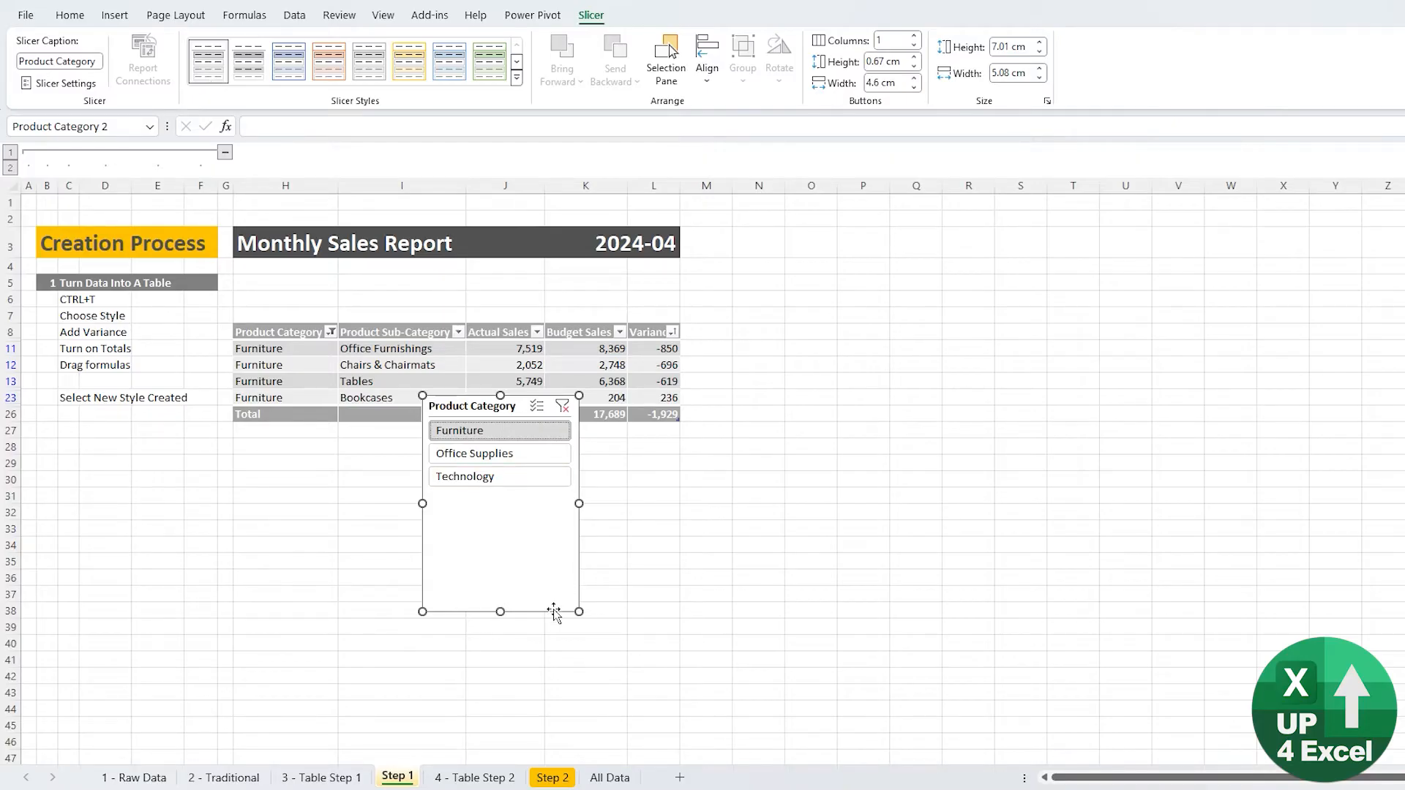
Fit the slicer between the report header and the table at full table width, about 2.12 cm high and 14.42 cm wide.
{"action": "left_click_drag", "start_coordinate": [554, 613], "coordinate": [401, 501]}
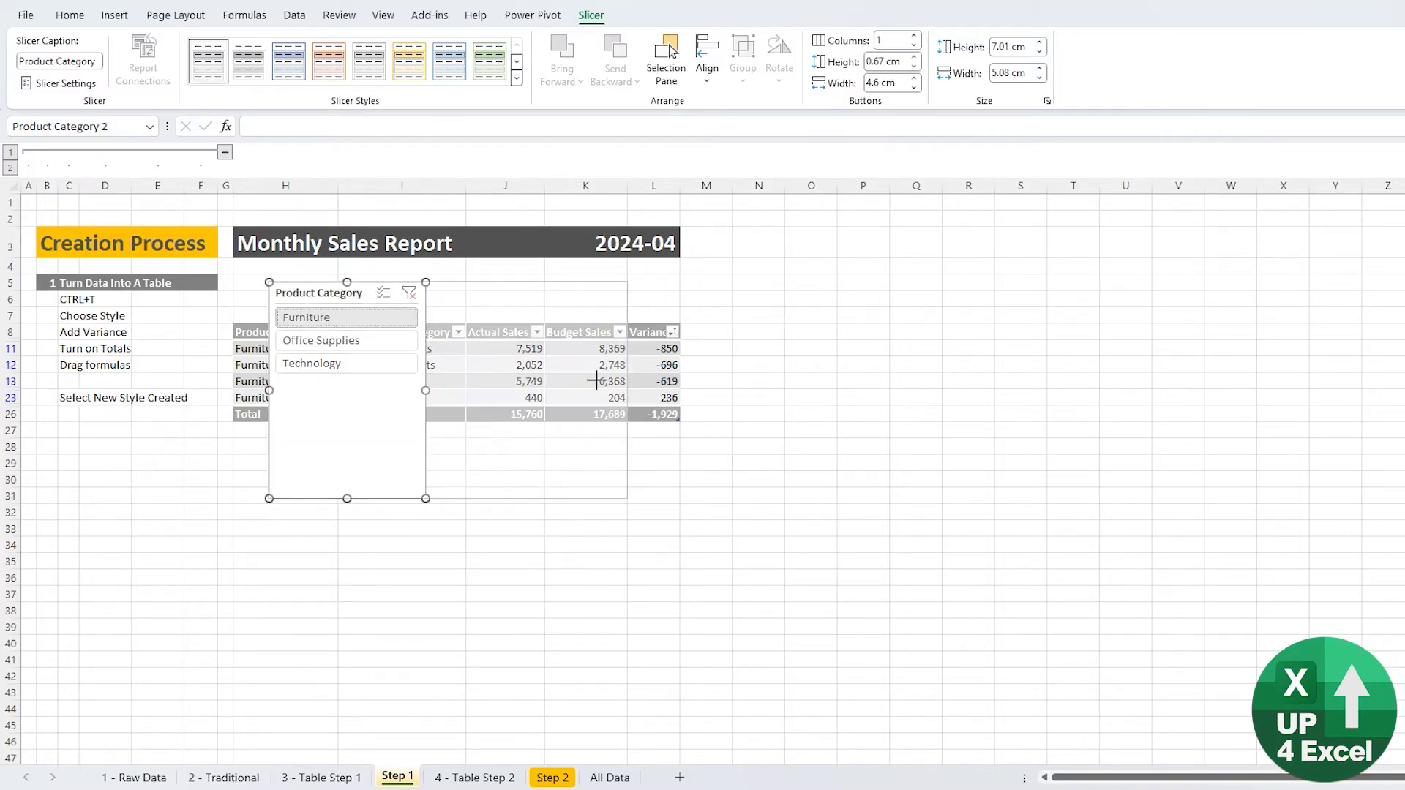
{"action": "left_click_drag", "start_coordinate": [670, 373], "coordinate": [680, 370]}
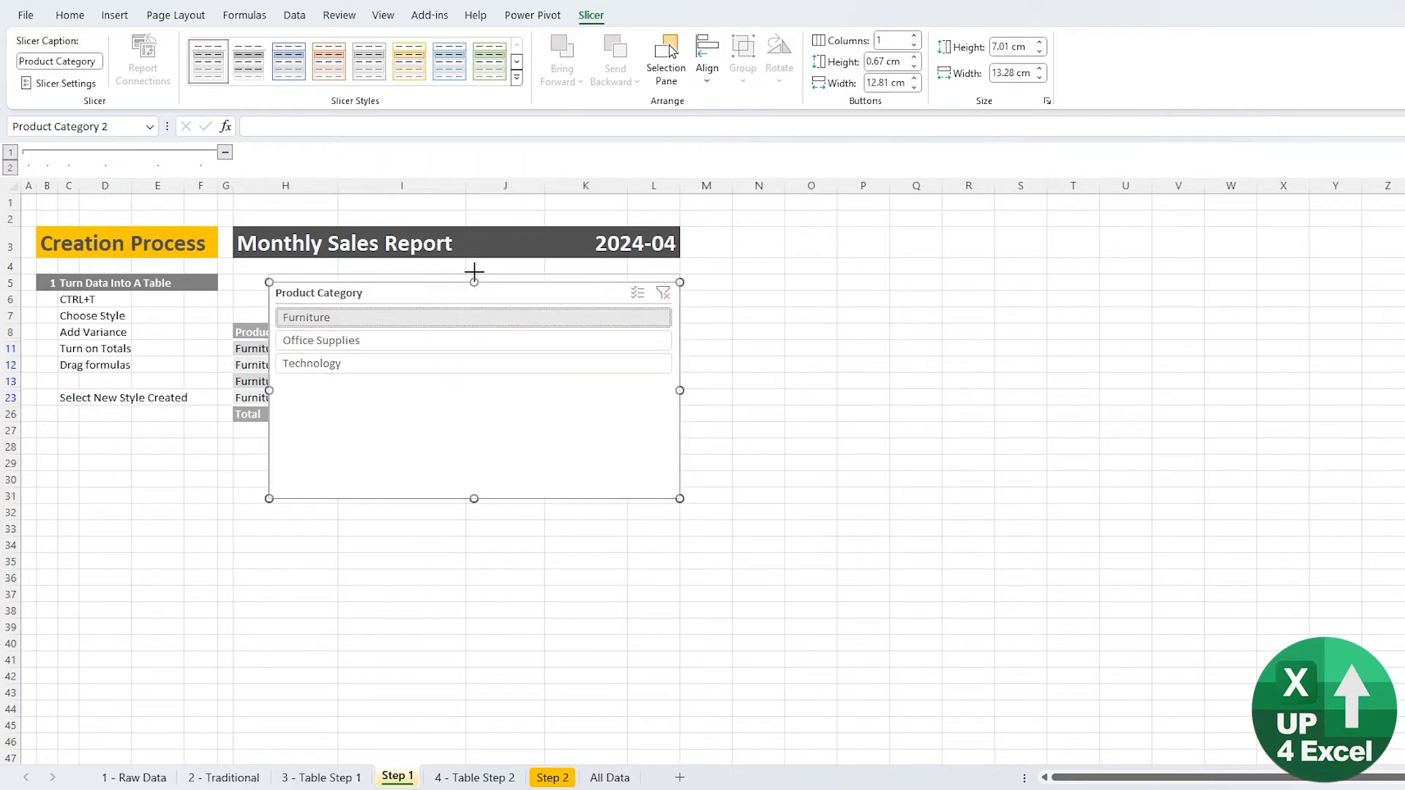
{"action": "left_click_drag", "start_coordinate": [475, 272], "coordinate": [474, 258]}
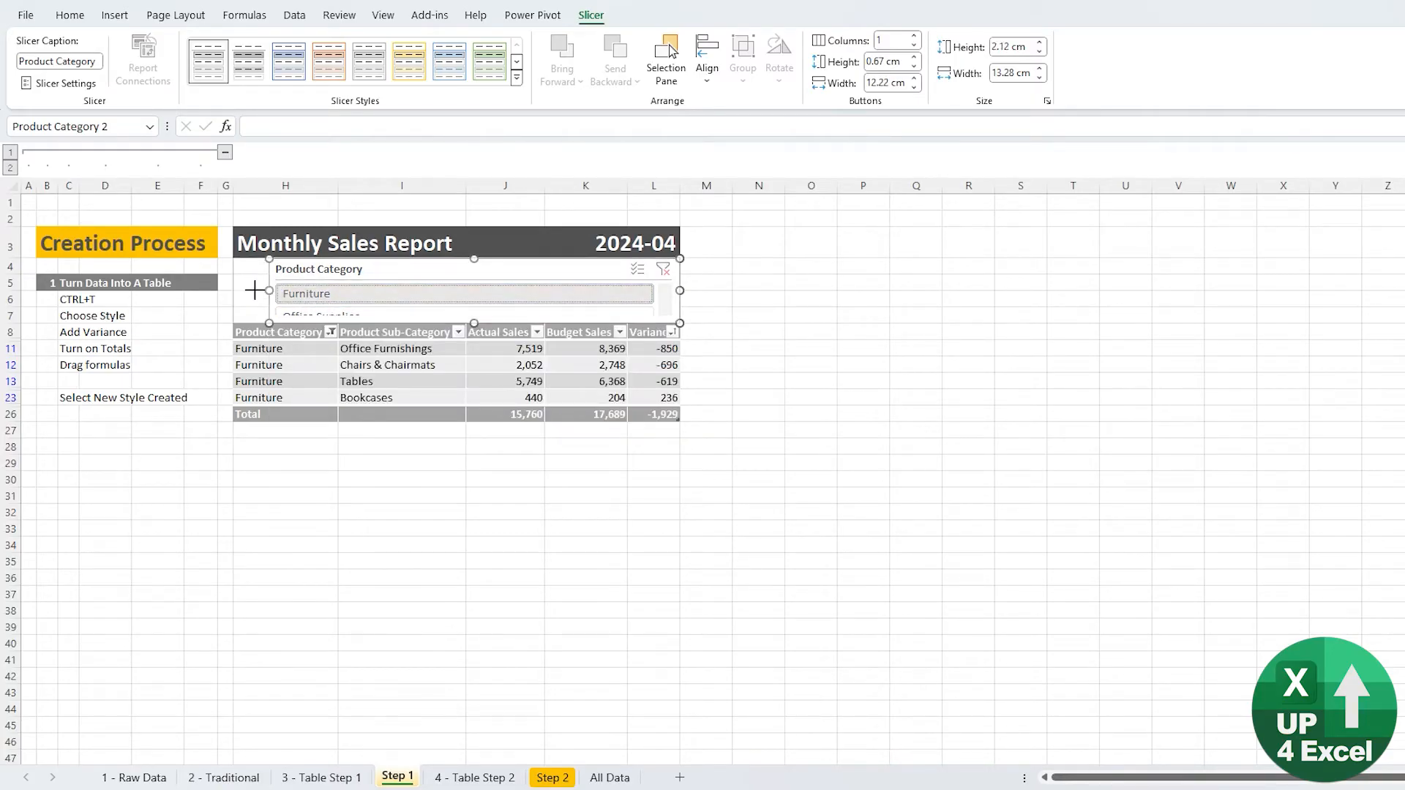
{"action": "left_click_drag", "start_coordinate": [255, 291], "coordinate": [220, 290]}
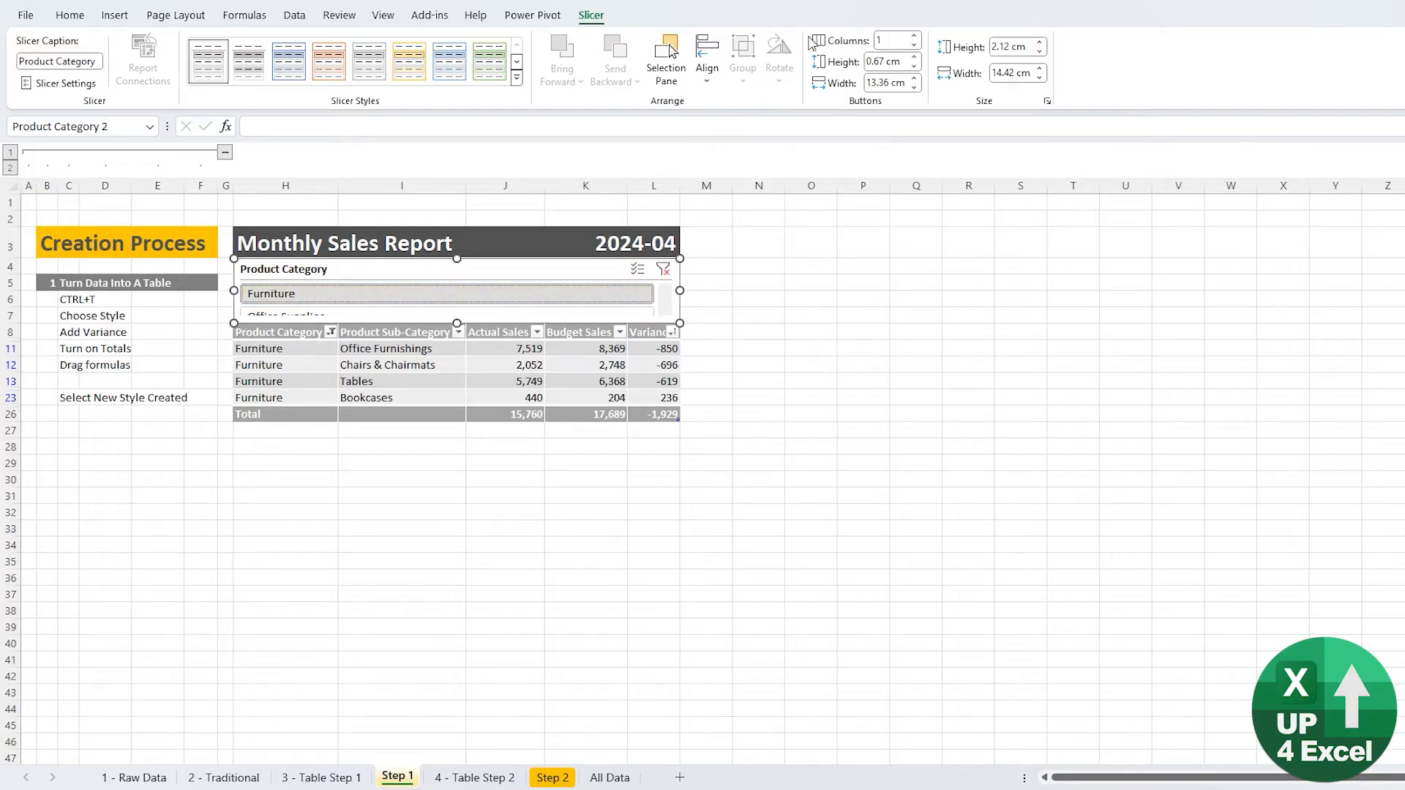
Arrange the Product Category slicer buttons in 3 columns and deselect the slicer.
{"action": "left_click", "coordinate": [915, 36]}
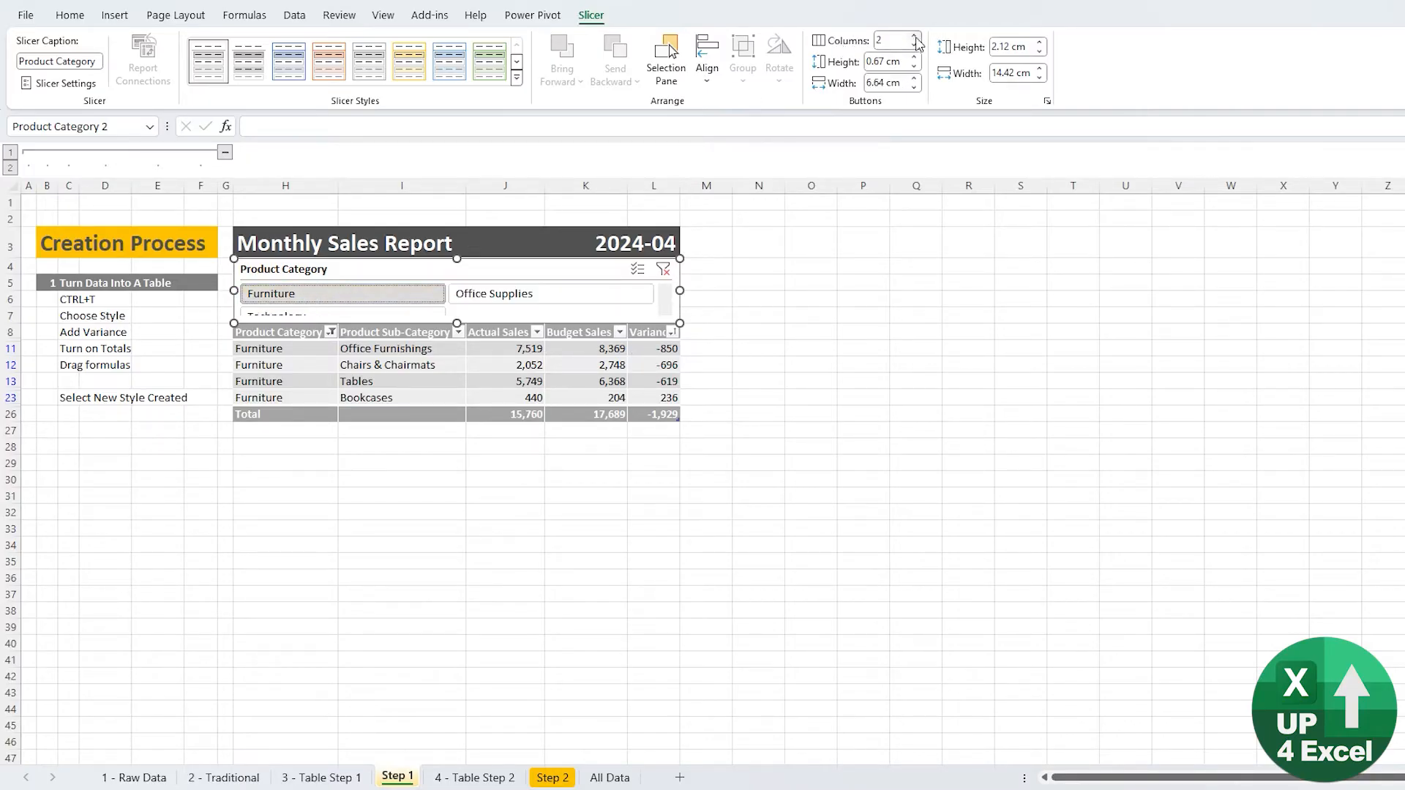
{"action": "left_click", "coordinate": [915, 37]}
{"action": "left_click", "coordinate": [708, 352]}
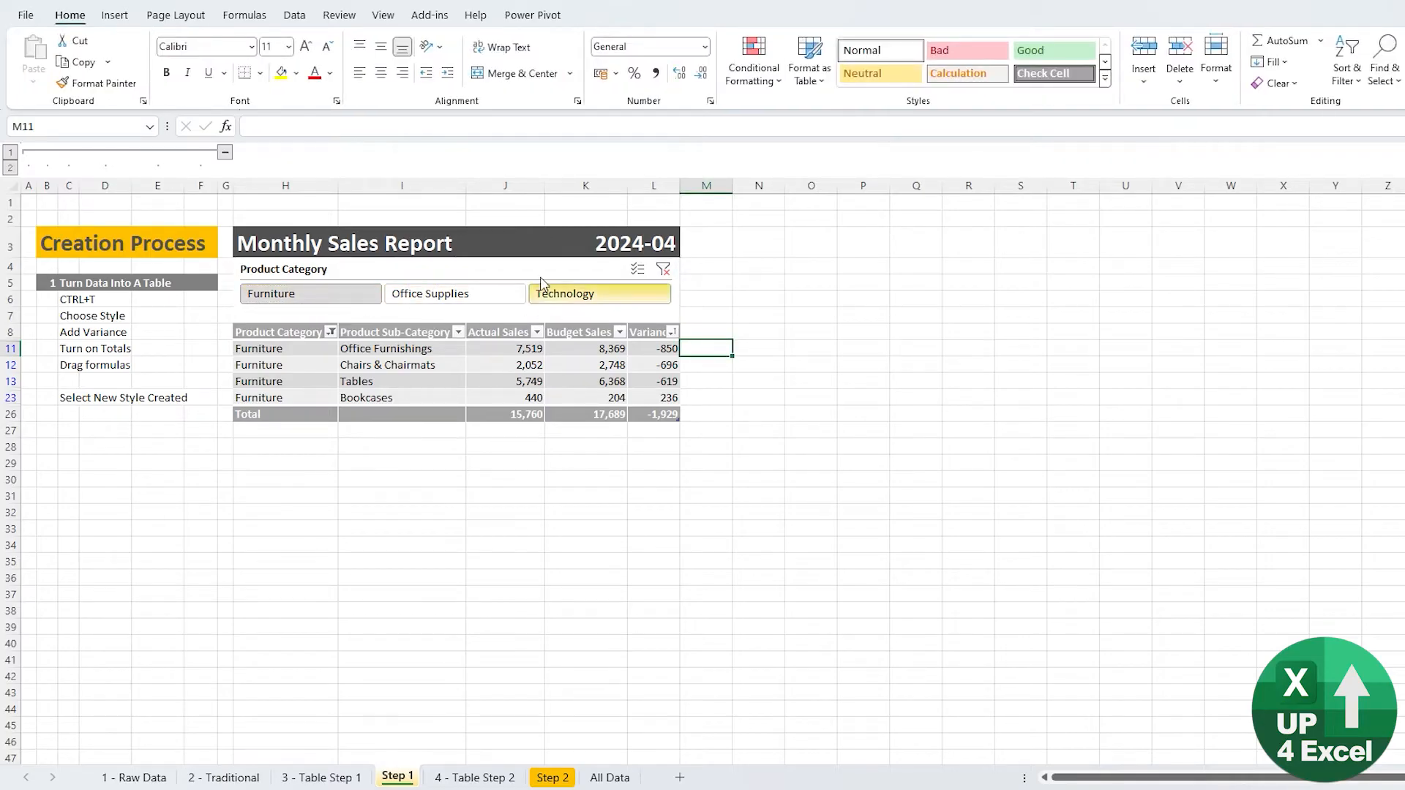
Hide the sheet's gridlines, return to cell A1 and clear the Furniture filter from the slicer.
{"action": "left_click", "coordinate": [388, 18]}
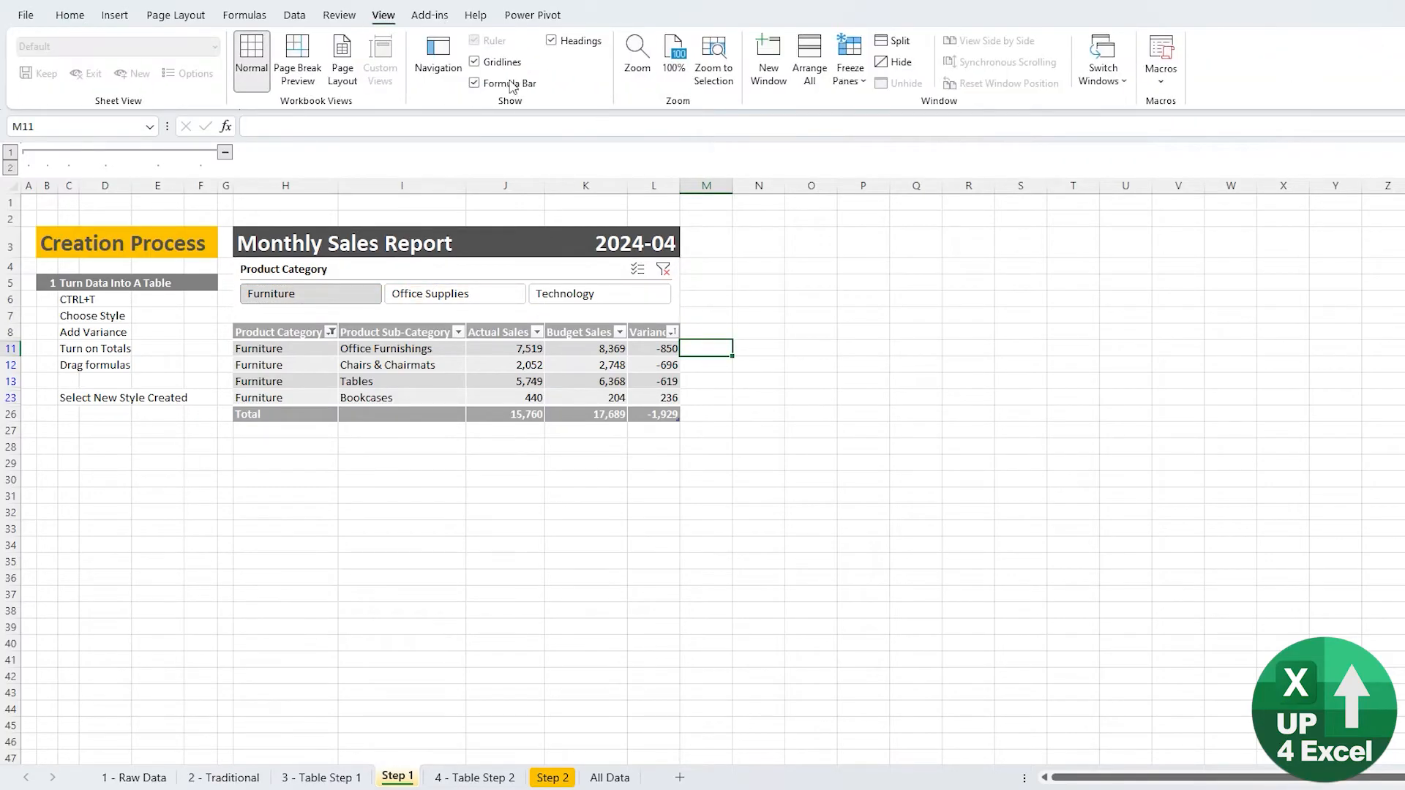
{"action": "left_click", "coordinate": [511, 63]}
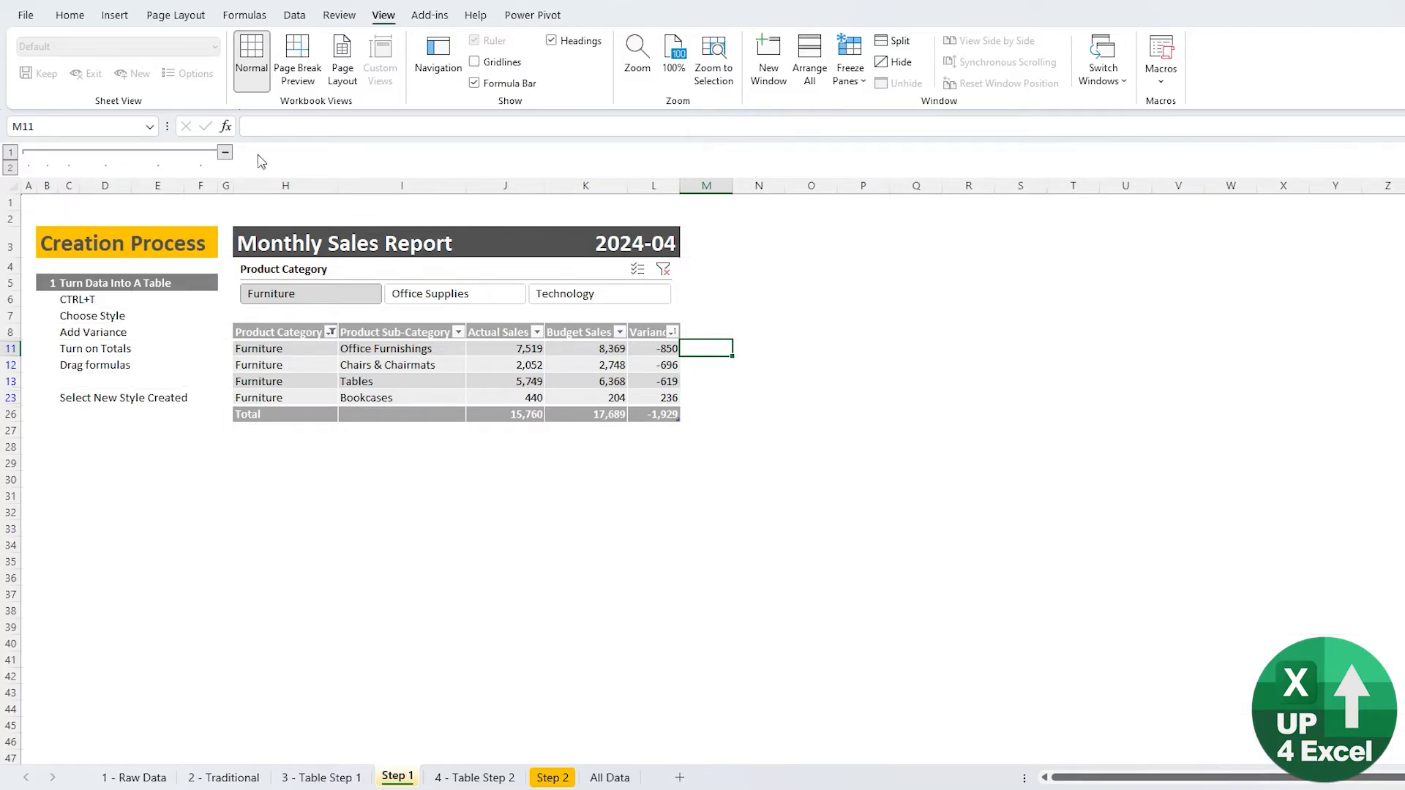
{"action": "key", "text": "ctrl+Home"}
{"action": "left_click", "coordinate": [663, 269]}
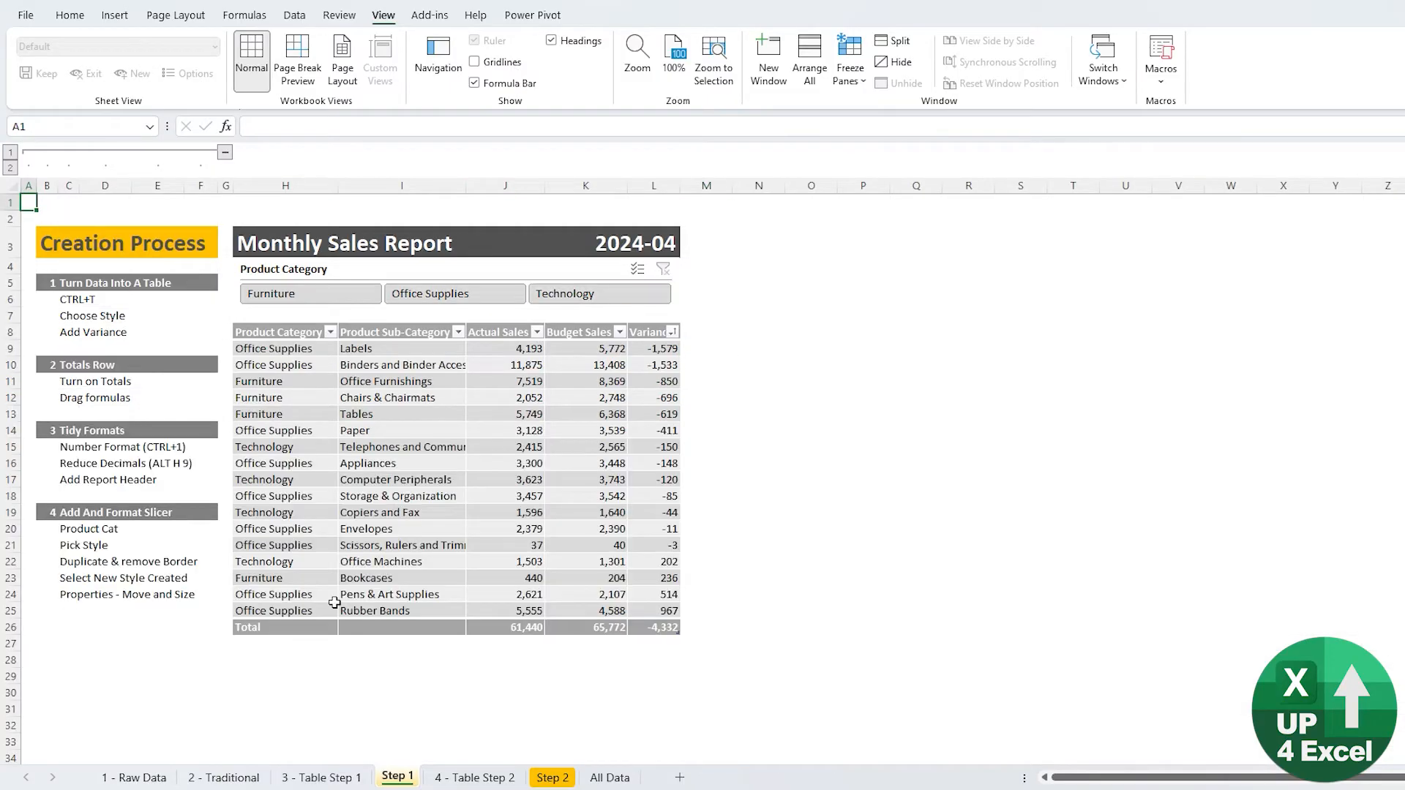
Set the Product Category slicer's properties to move and size with cells.
{"action": "left_click", "coordinate": [473, 272]}
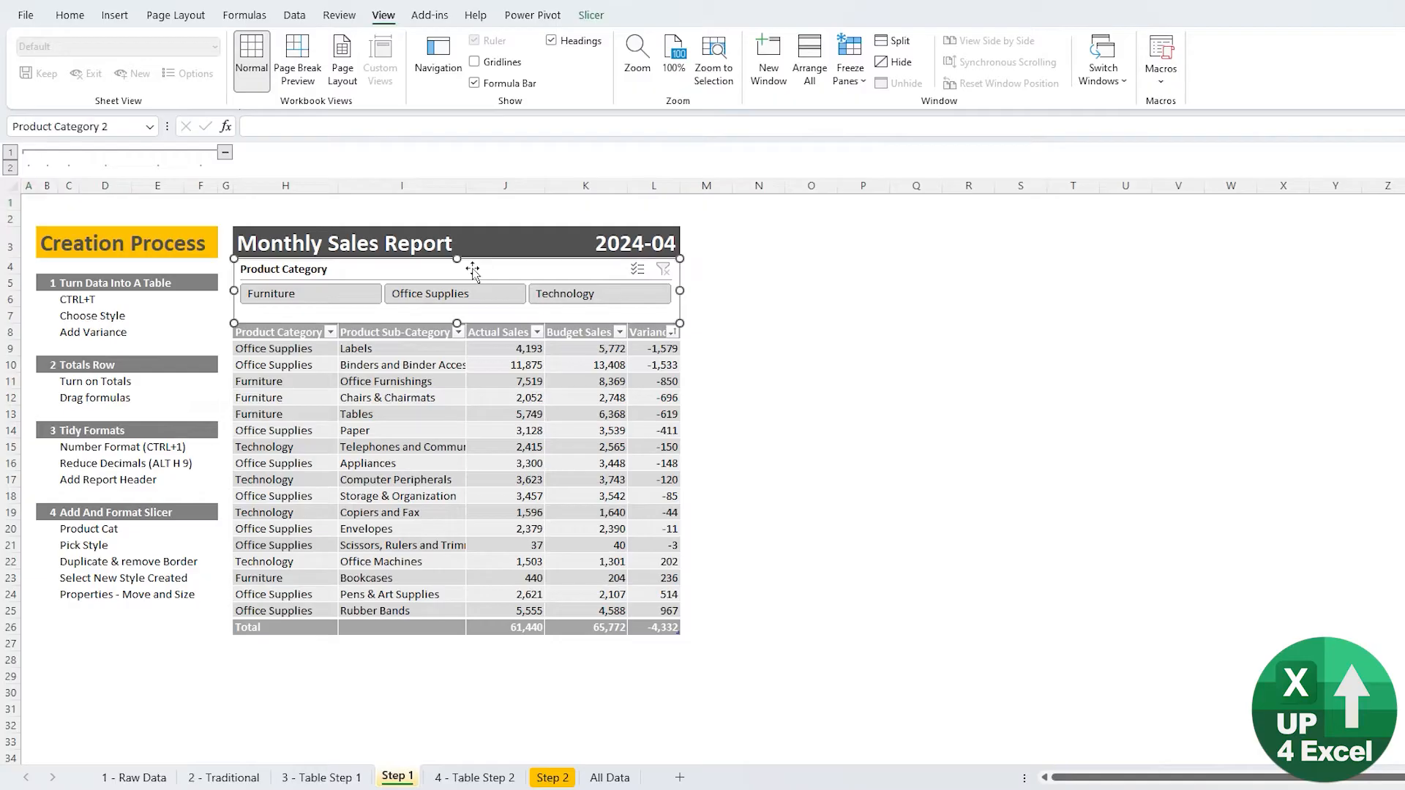
{"action": "right_click", "coordinate": [473, 271]}
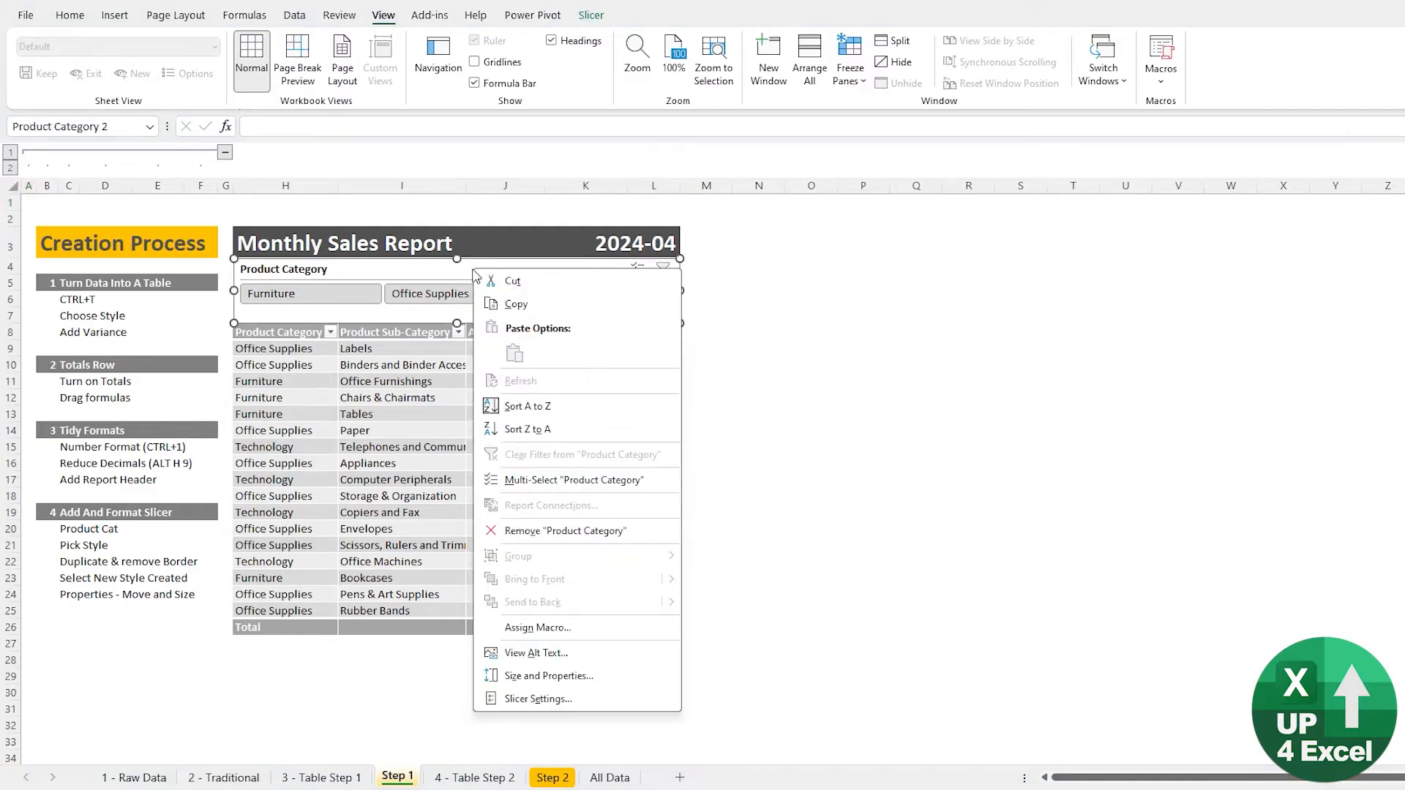
{"action": "left_click", "coordinate": [554, 677]}
{"action": "left_click_drag", "start_coordinate": [1376, 164], "coordinate": [428, 323]}
{"action": "left_click", "coordinate": [423, 591]}
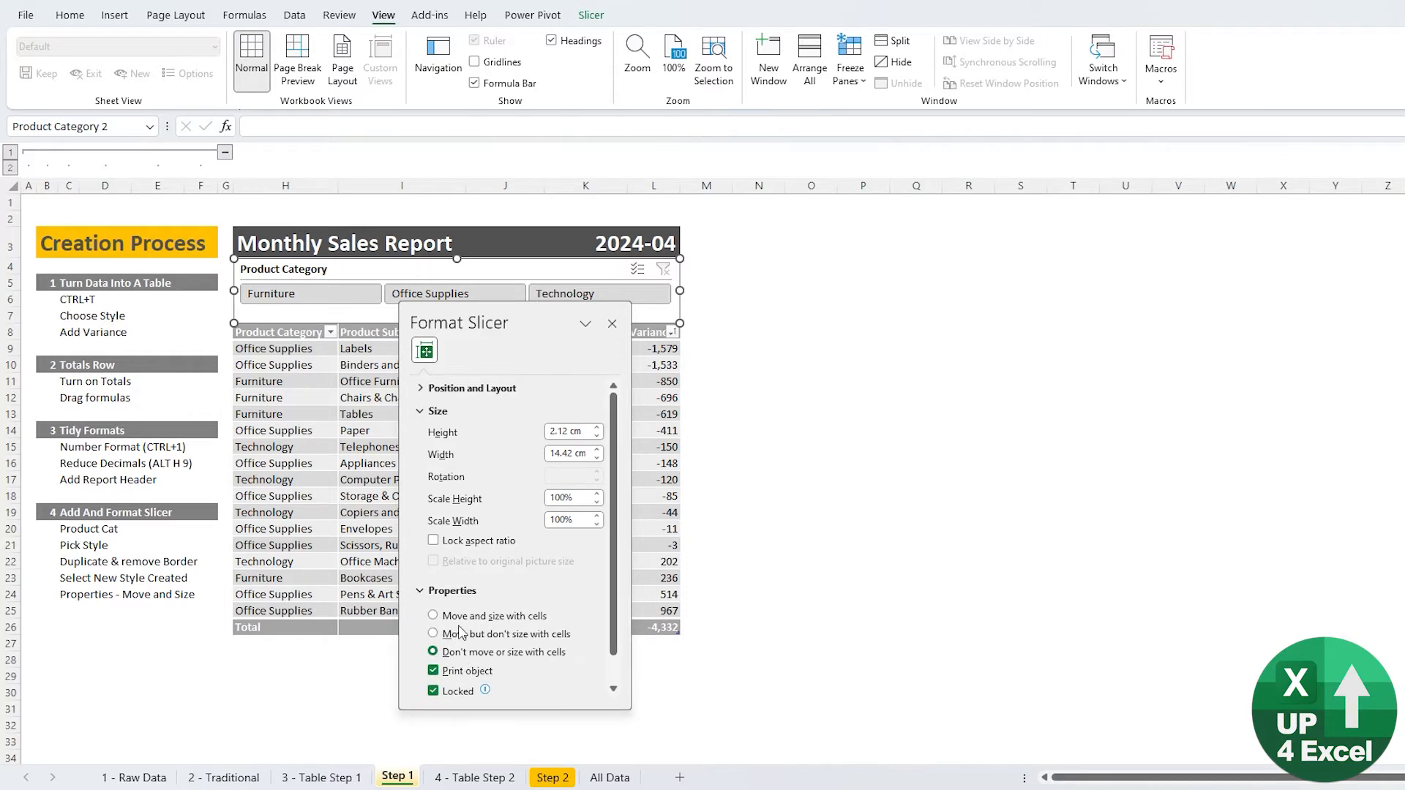
{"action": "left_click", "coordinate": [461, 619]}
{"action": "left_click", "coordinate": [613, 325]}
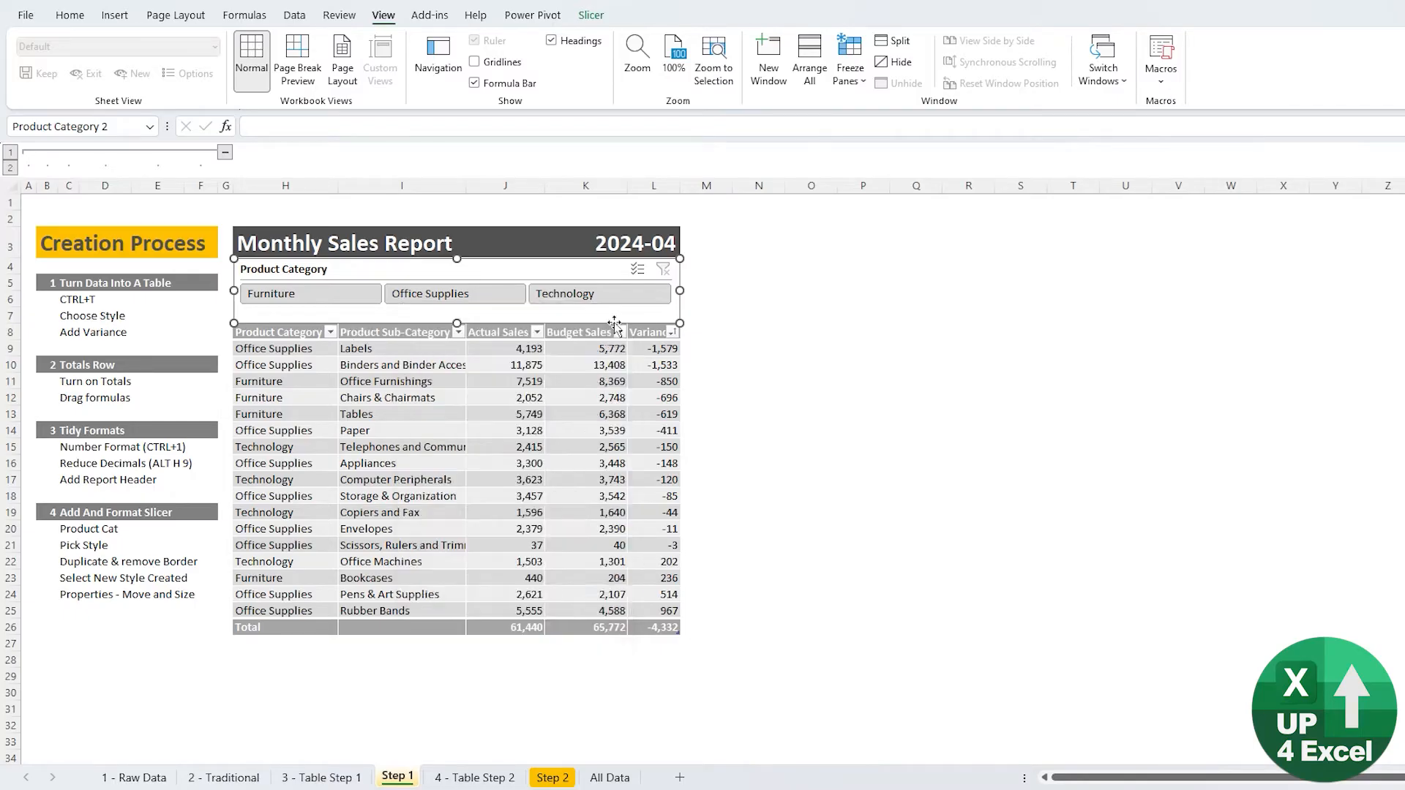
Autofit the Product Sub-Category column to its contents and slightly widen the Product Category column.
{"action": "left_click_drag", "start_coordinate": [461, 399], "coordinate": [461, 414]}
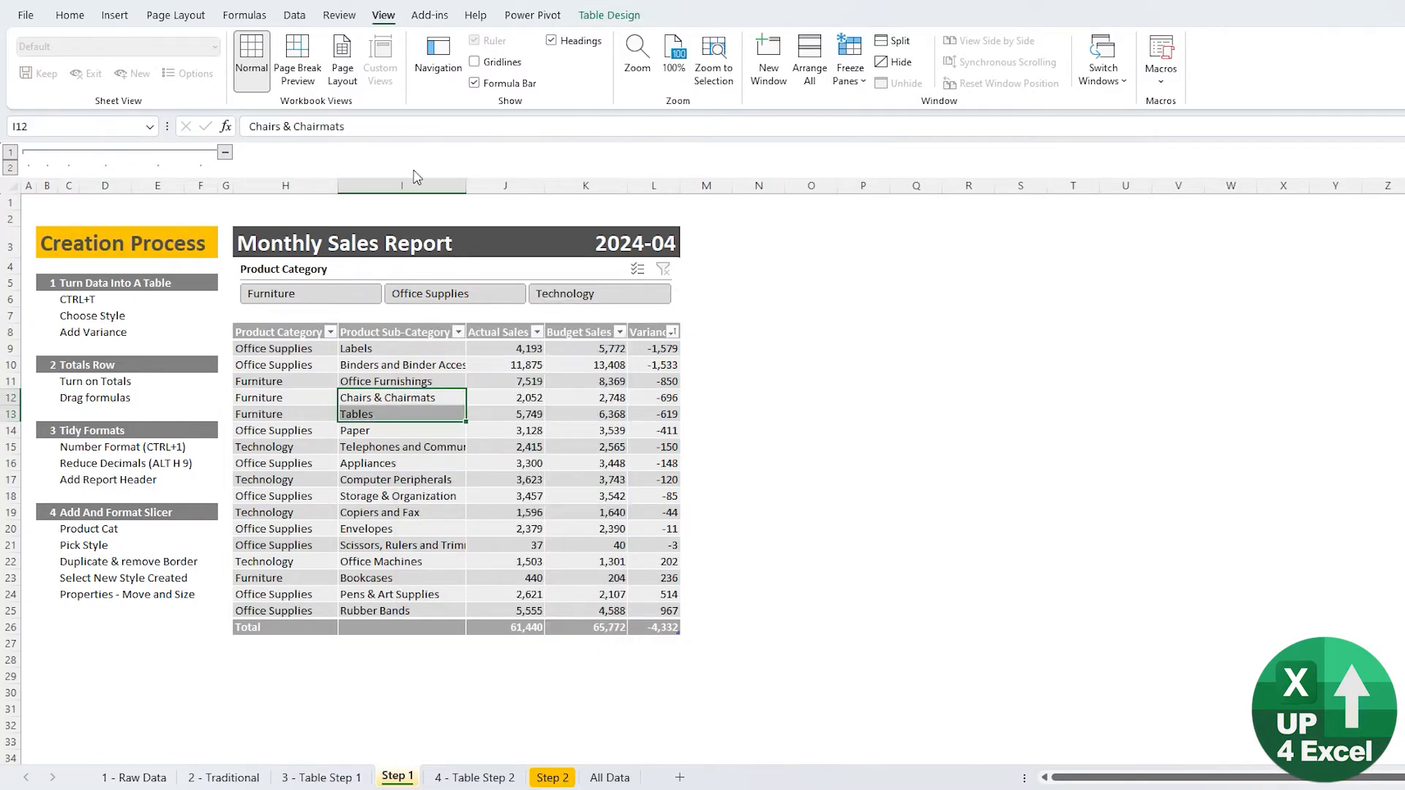
{"action": "double_click", "coordinate": [466, 183]}
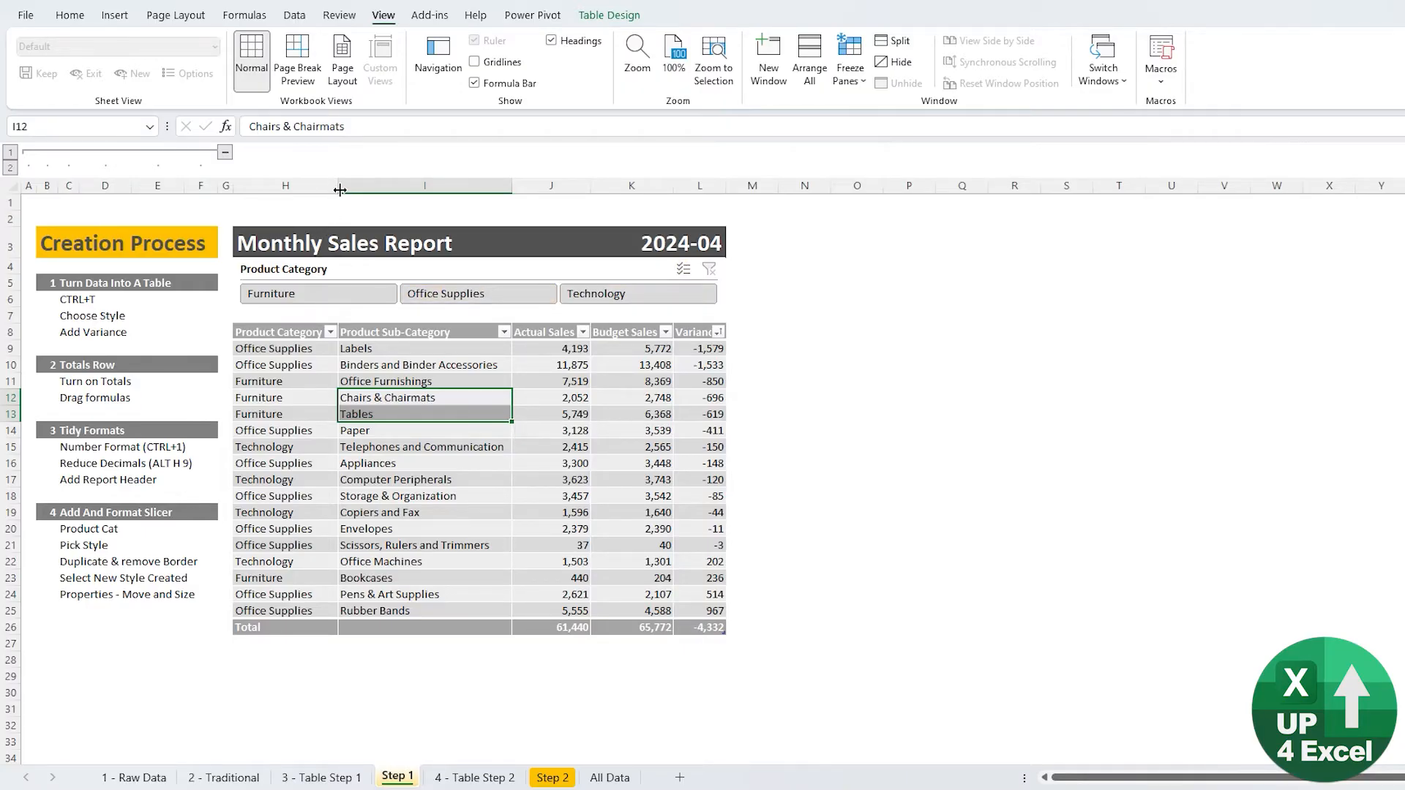
{"action": "left_click_drag", "start_coordinate": [339, 185], "coordinate": [341, 185]}
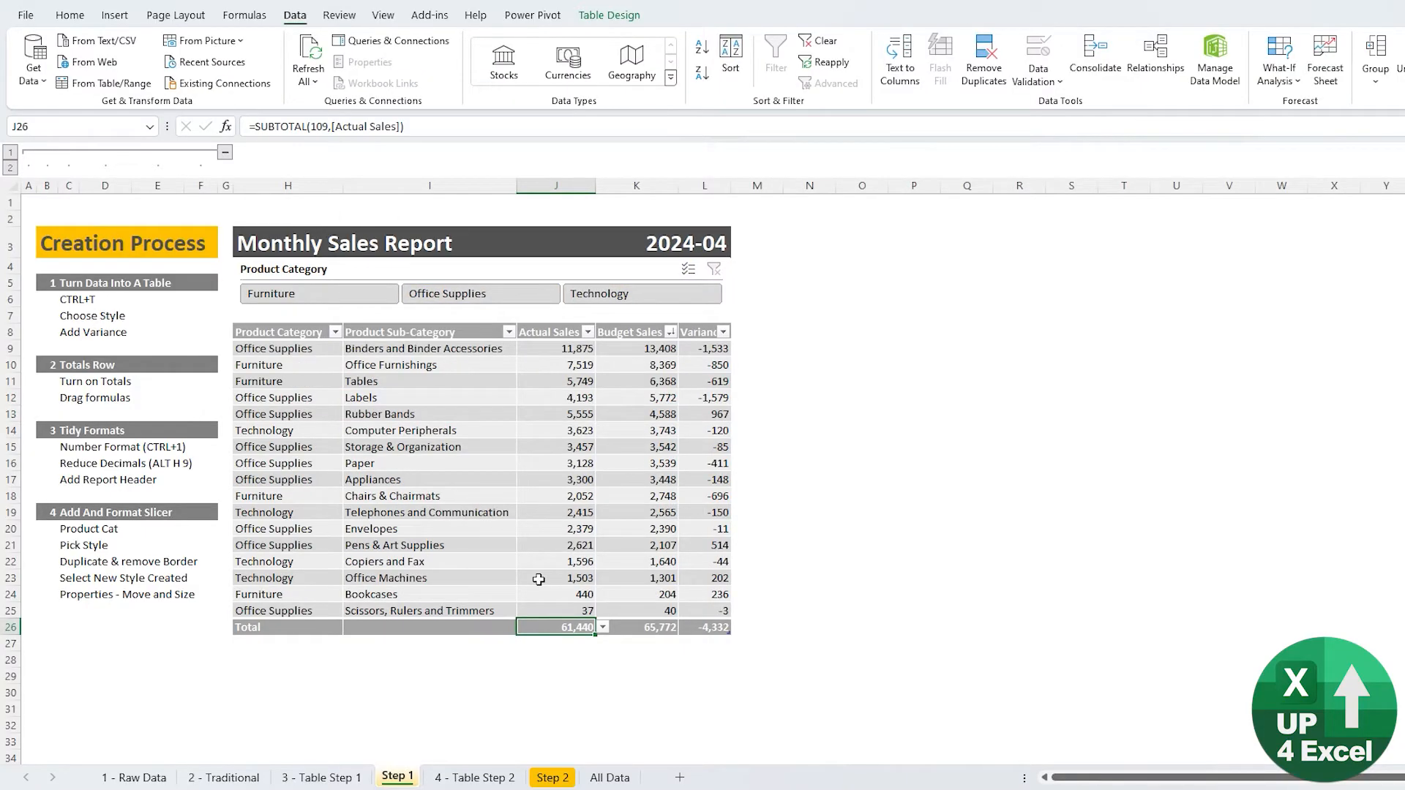
Copy additional sales rows from the All Data sheet and paste them as values at the report table's Total row, starting in H26.
{"action": "left_click", "coordinate": [607, 777]}
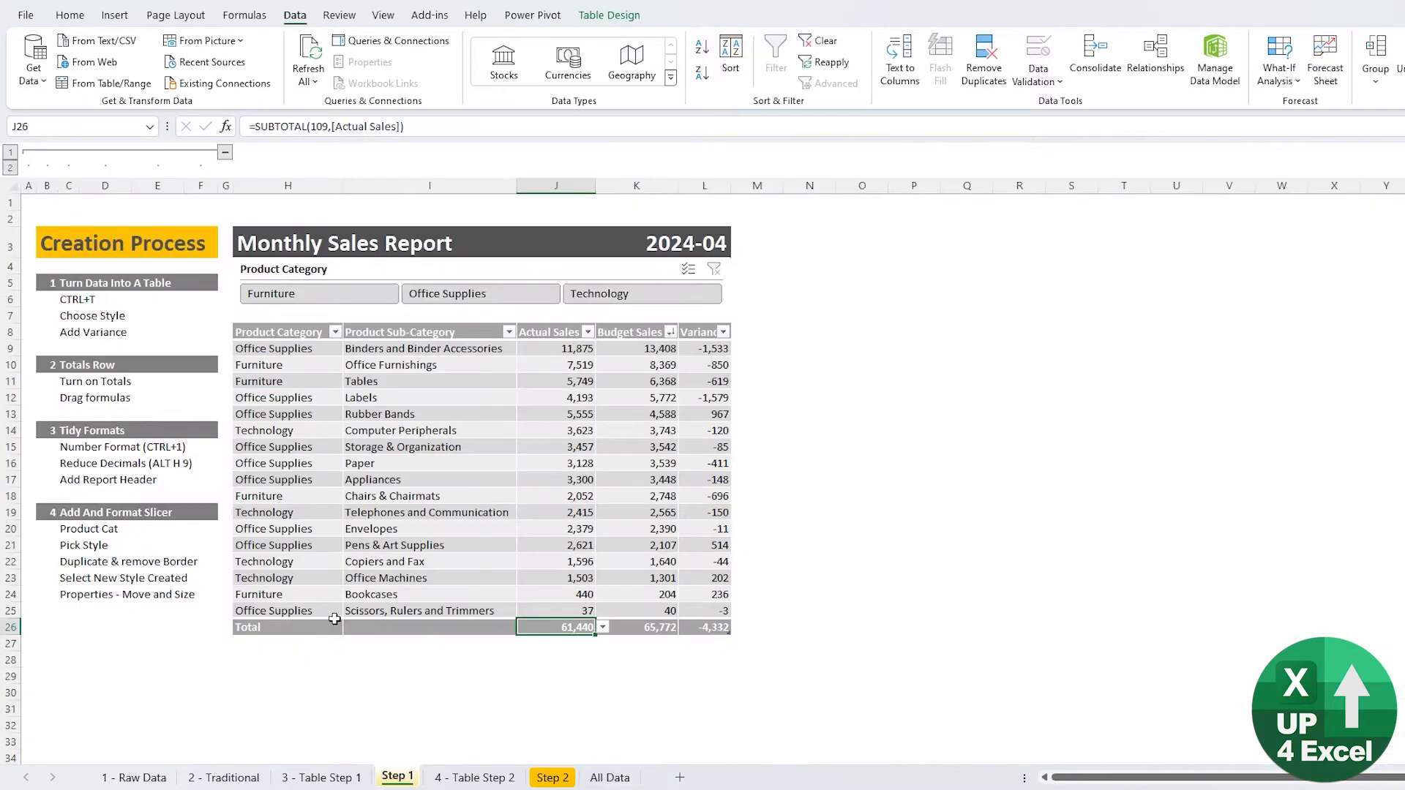
{"action": "right_click", "coordinate": [331, 627]}
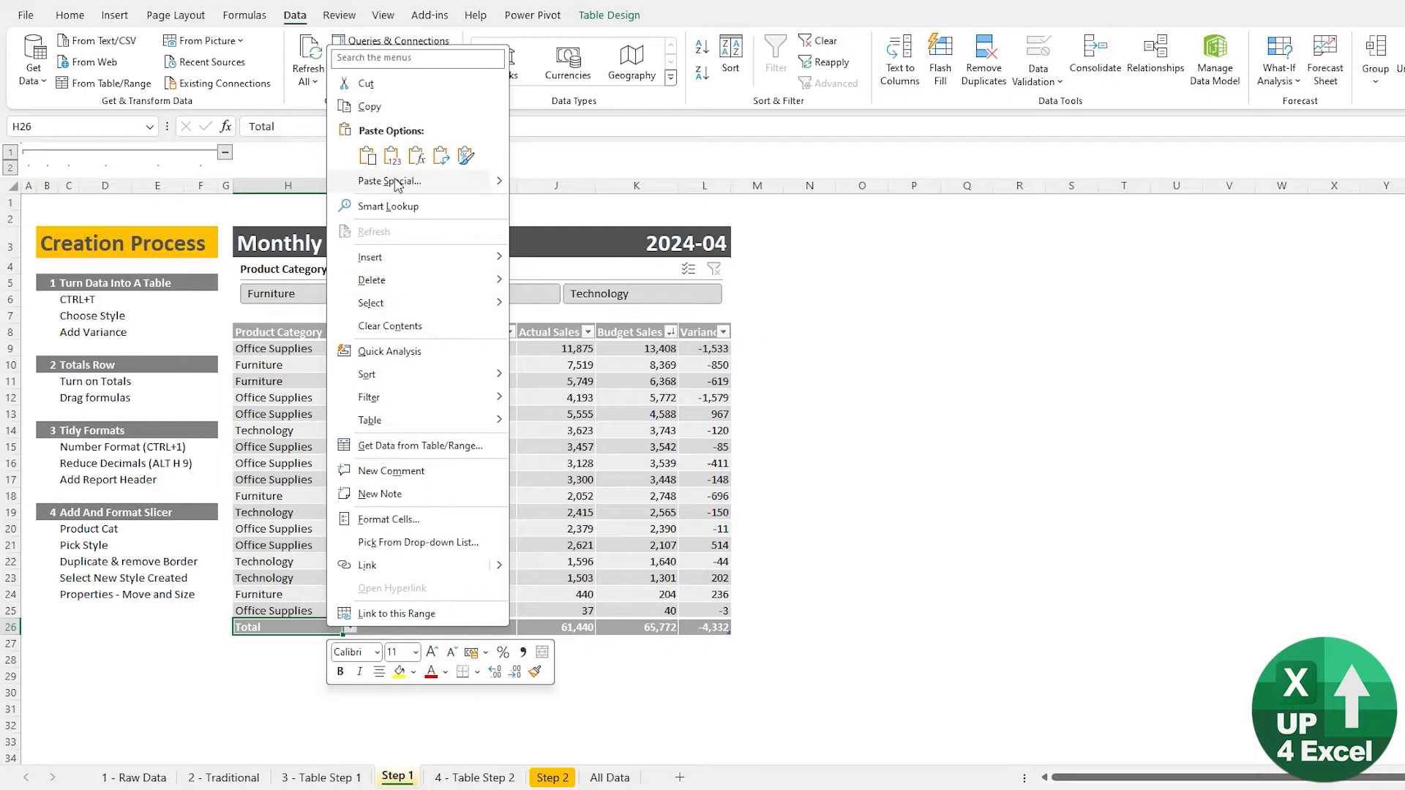
{"action": "left_click", "coordinate": [392, 155]}
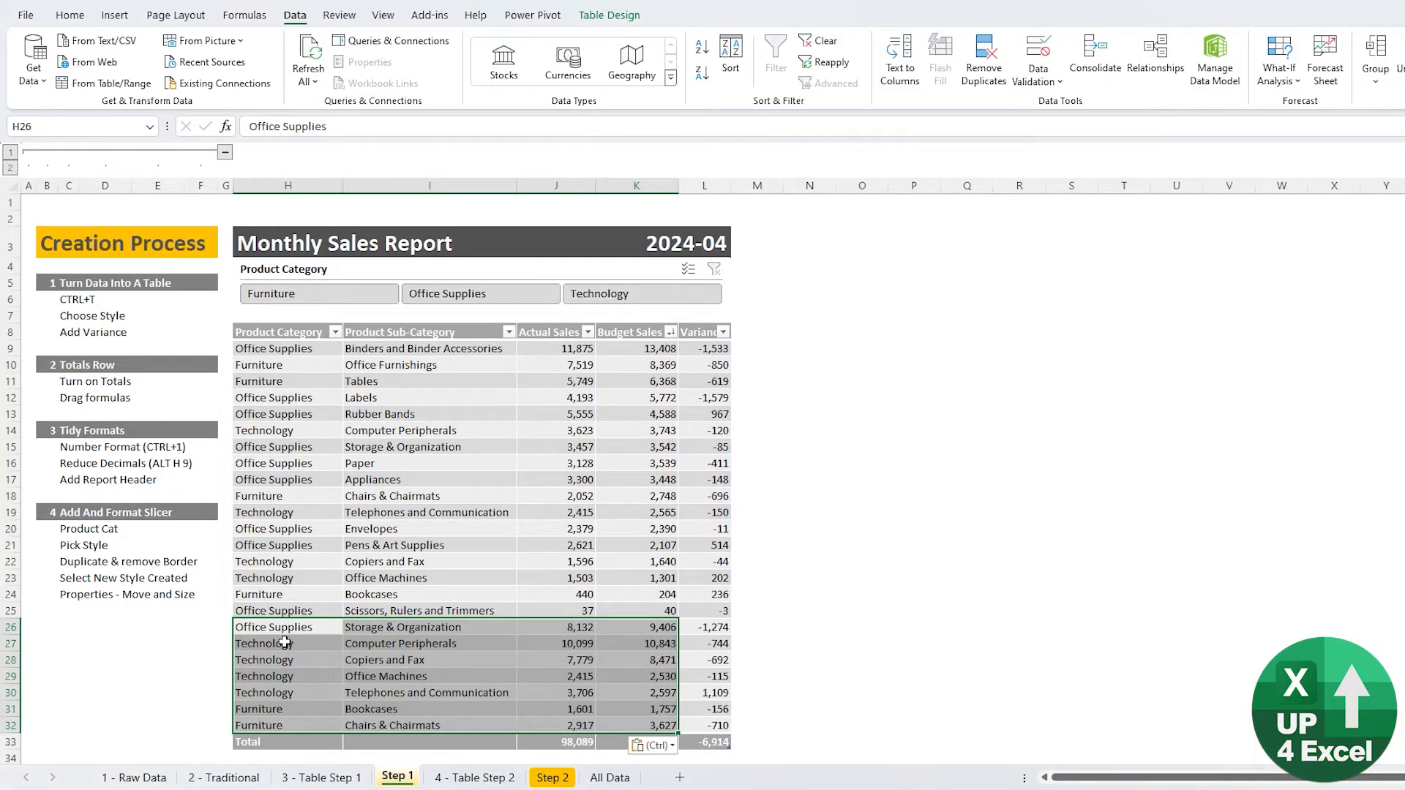
Examine the Actual Sales, Budget Sales and Variance totals and the variance formulas in the newly added rows.
{"action": "scroll", "coordinate": [659, 629], "scroll_direction": "down", "scroll_amount": 3}
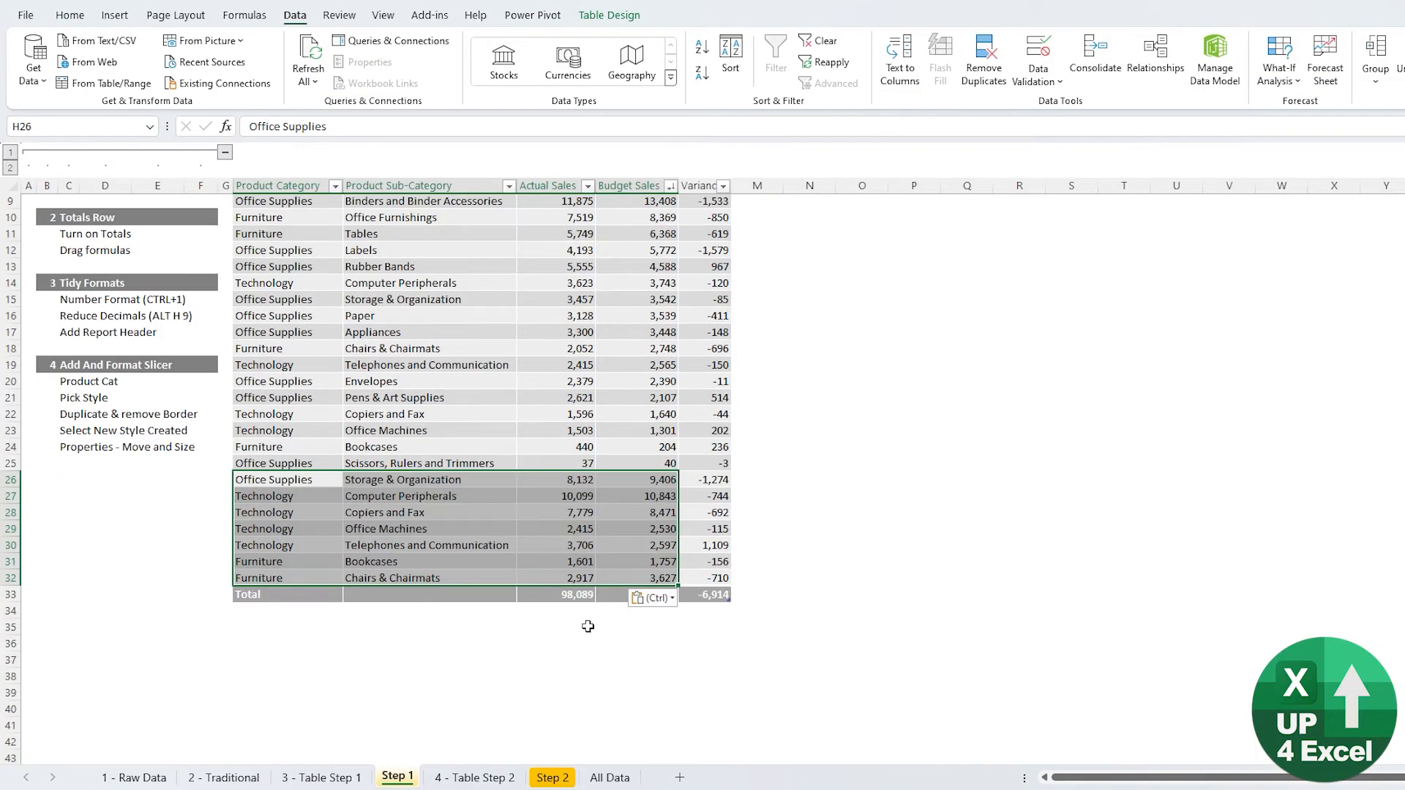
{"action": "left_click", "coordinate": [569, 595]}
{"action": "left_click", "coordinate": [619, 594]}
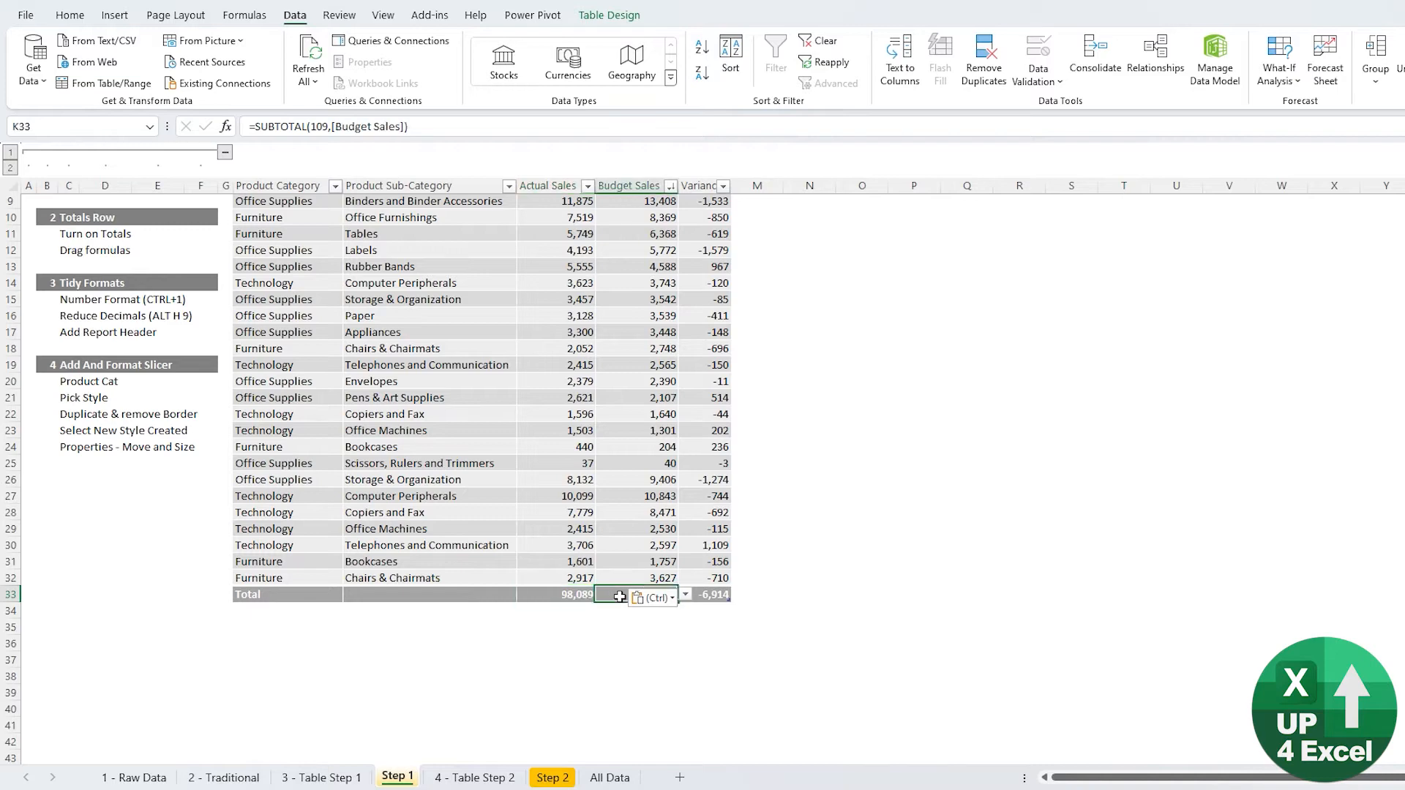
{"action": "left_click", "coordinate": [721, 594]}
{"action": "left_click", "coordinate": [714, 529]}
{"action": "left_click", "coordinate": [714, 496]}
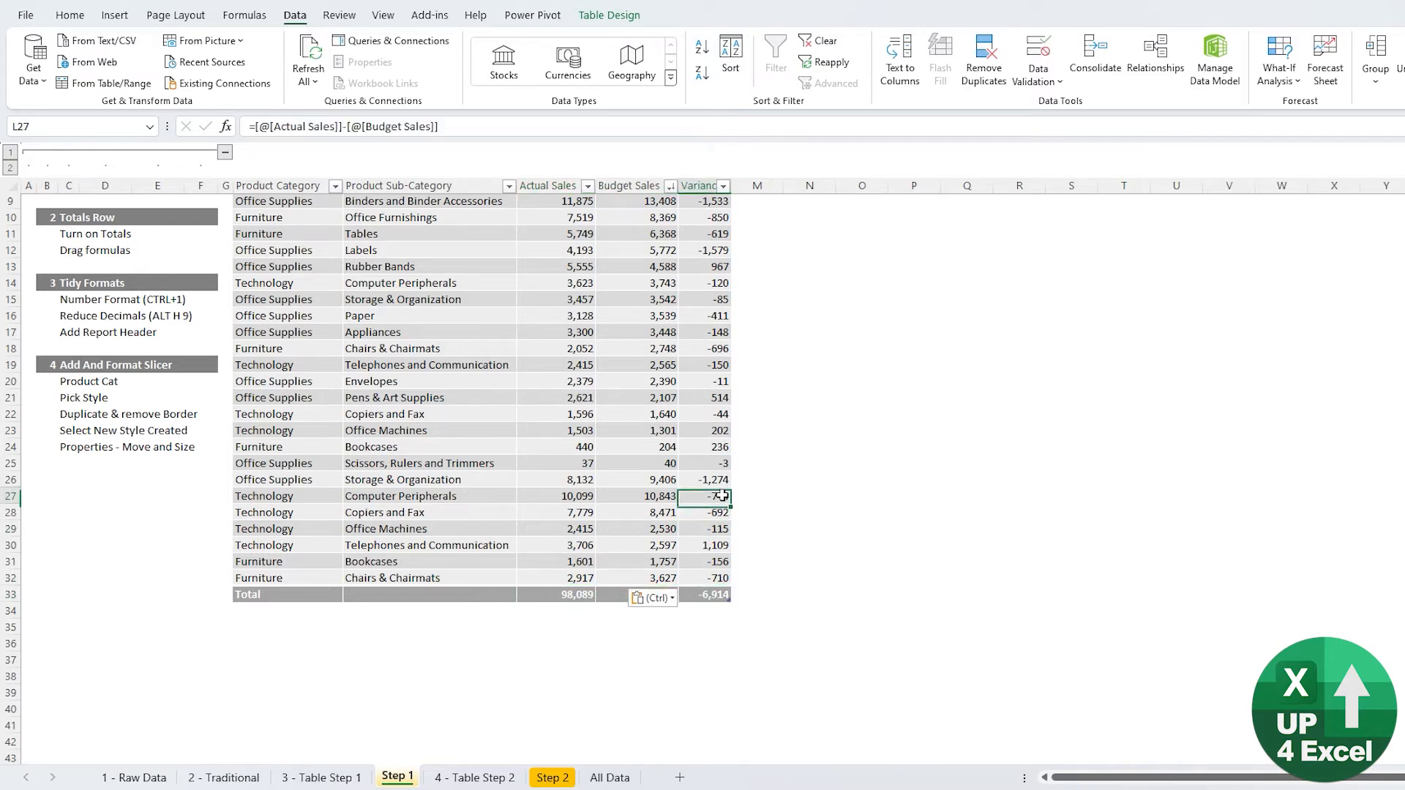
{"action": "left_click", "coordinate": [725, 414]}
{"action": "left_click", "coordinate": [735, 497]}
{"action": "scroll", "coordinate": [722, 547], "scroll_direction": "up", "scroll_amount": 3}
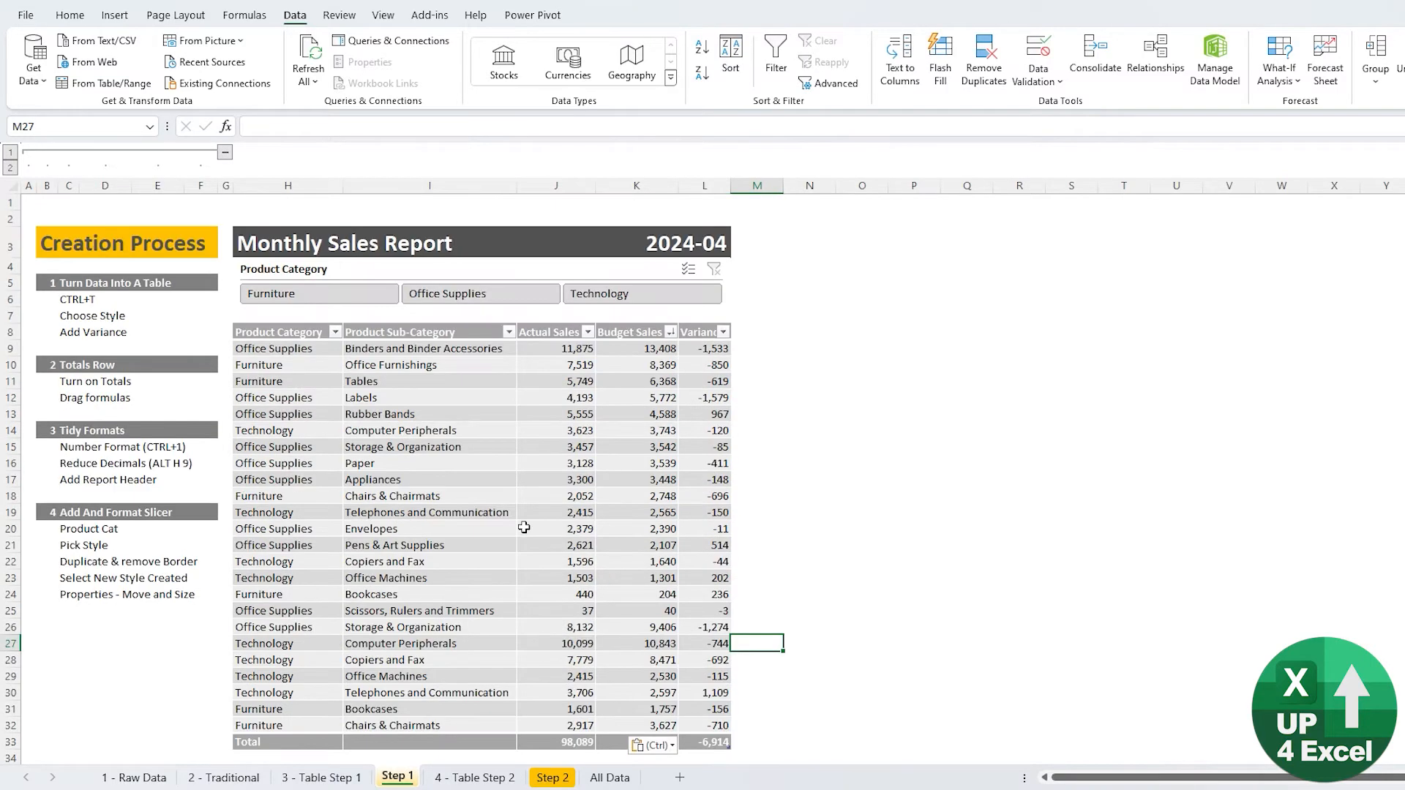
Filter the table by Office Supplies, Technology and Furniture in turn with the slicer, and clear the filter.
{"action": "left_click", "coordinate": [512, 306]}
{"action": "left_click", "coordinate": [604, 297]}
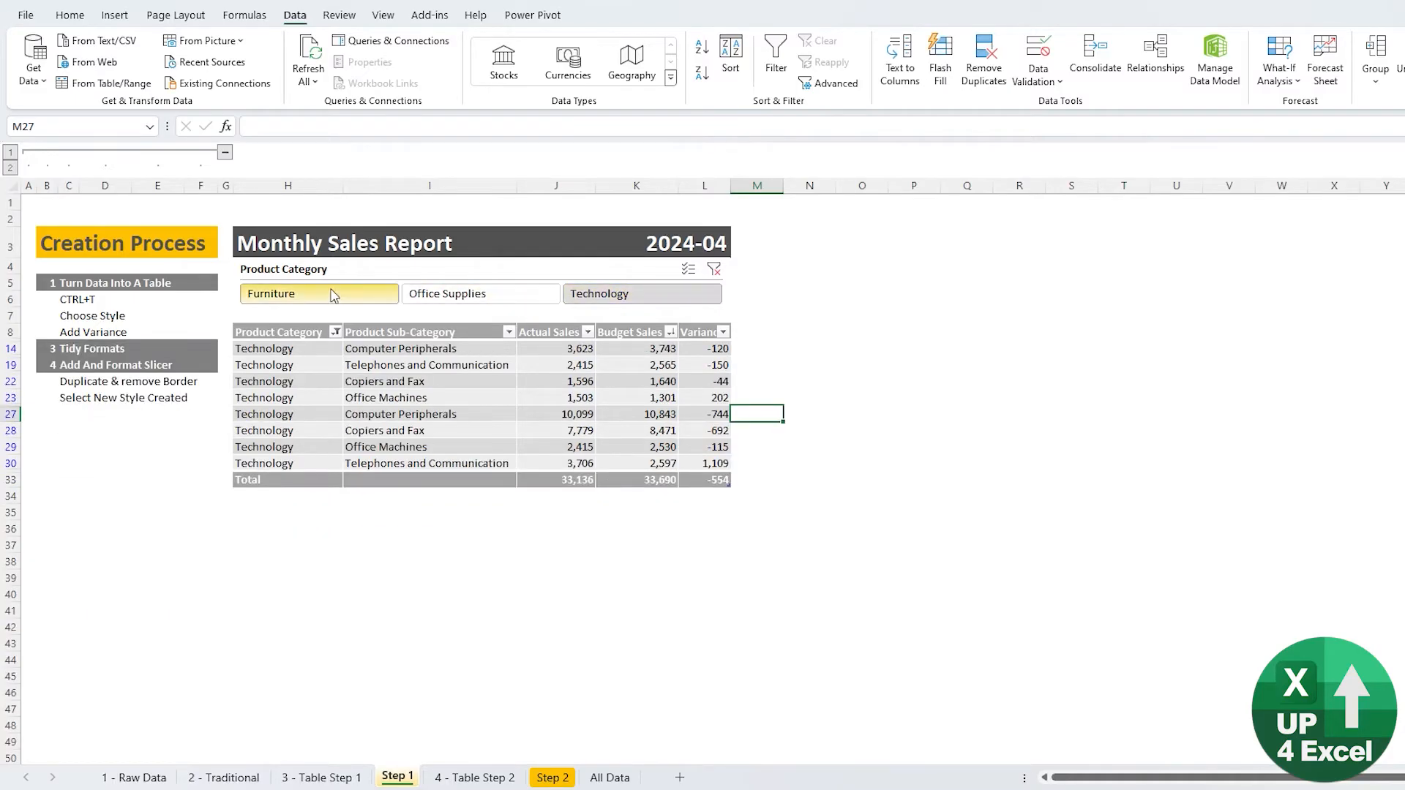
{"action": "left_click", "coordinate": [369, 294]}
{"action": "left_click", "coordinate": [712, 270]}
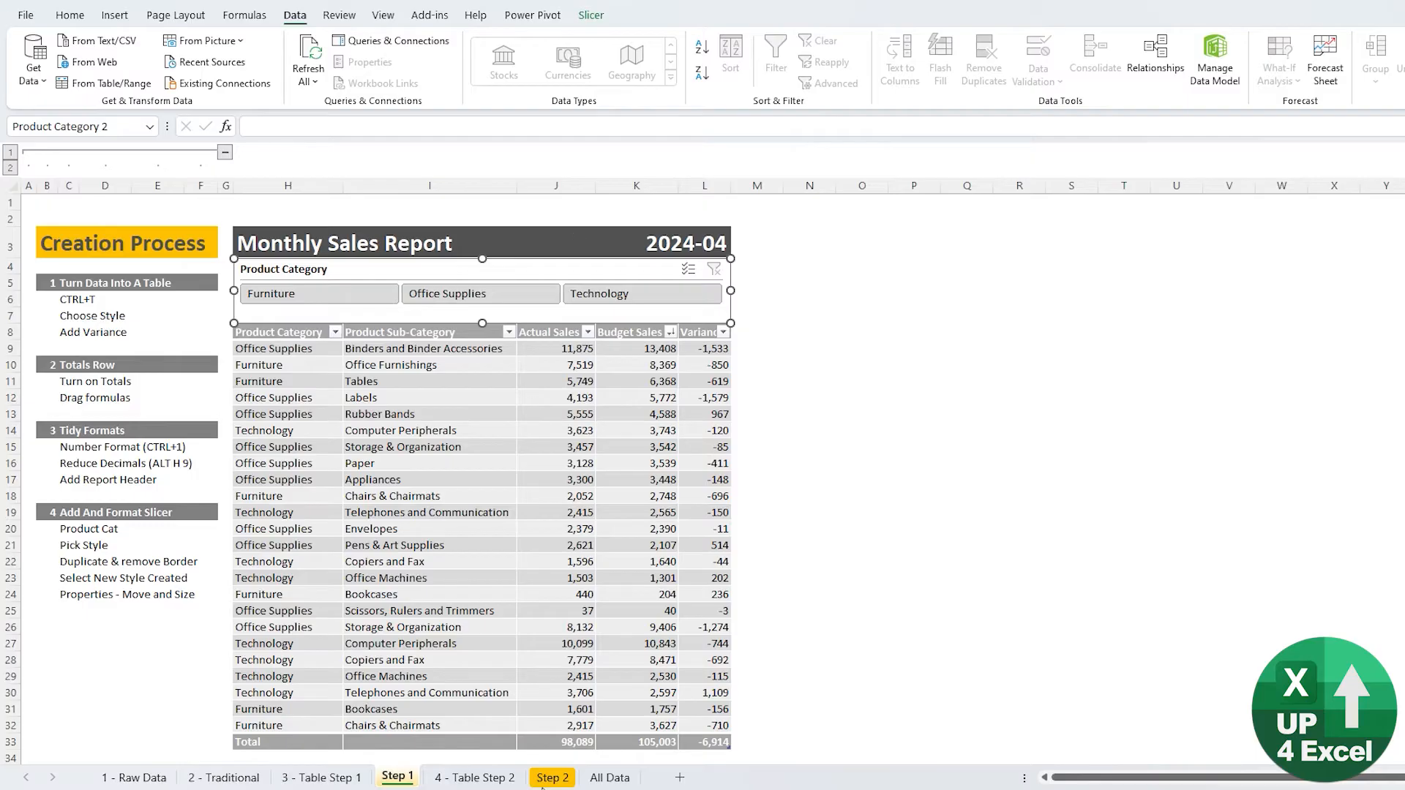
Open the Step 2 sheet and slightly narrow the report table's Variance column.
{"action": "left_click", "coordinate": [553, 782]}
{"action": "left_click", "coordinate": [474, 777]}
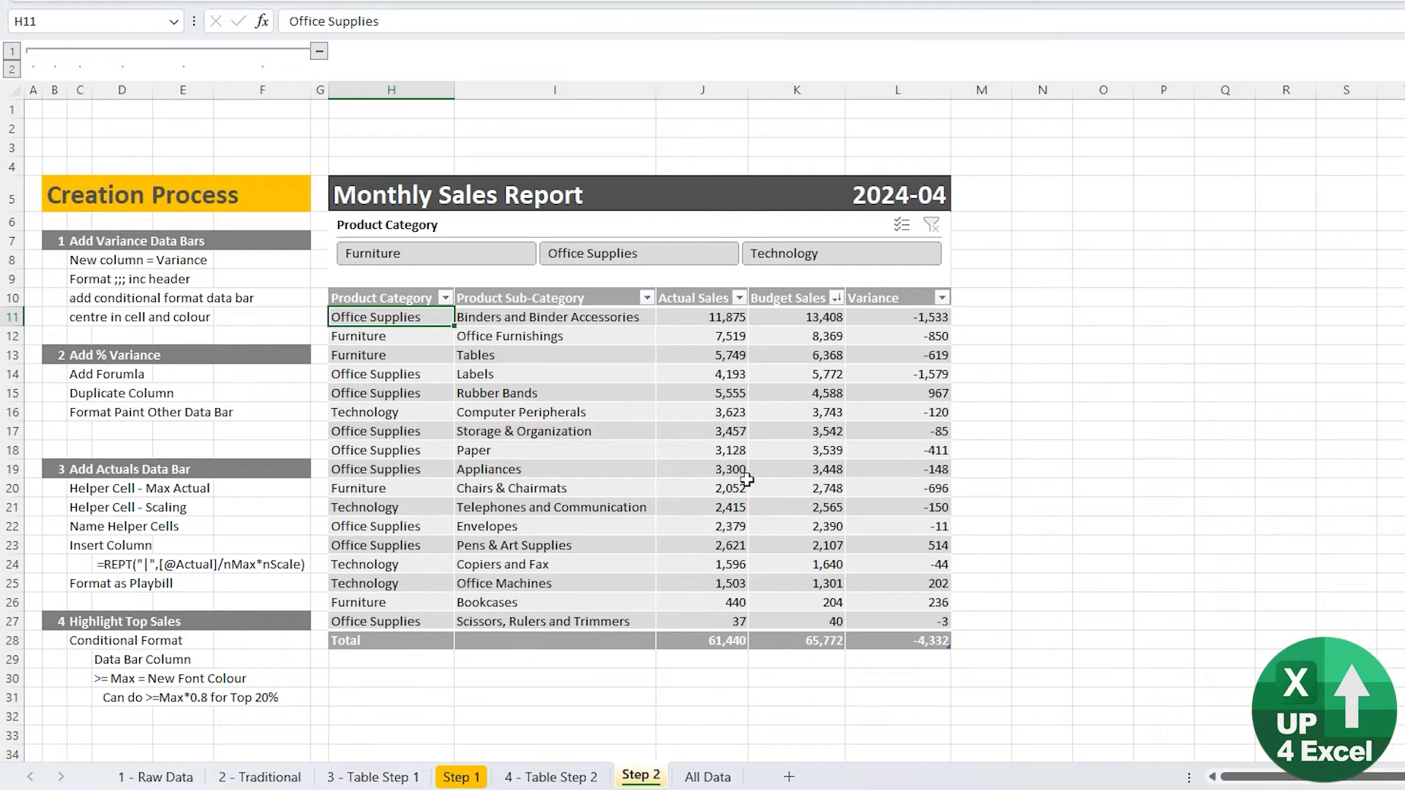
{"action": "left_click_drag", "start_coordinate": [950, 90], "coordinate": [933, 91]}
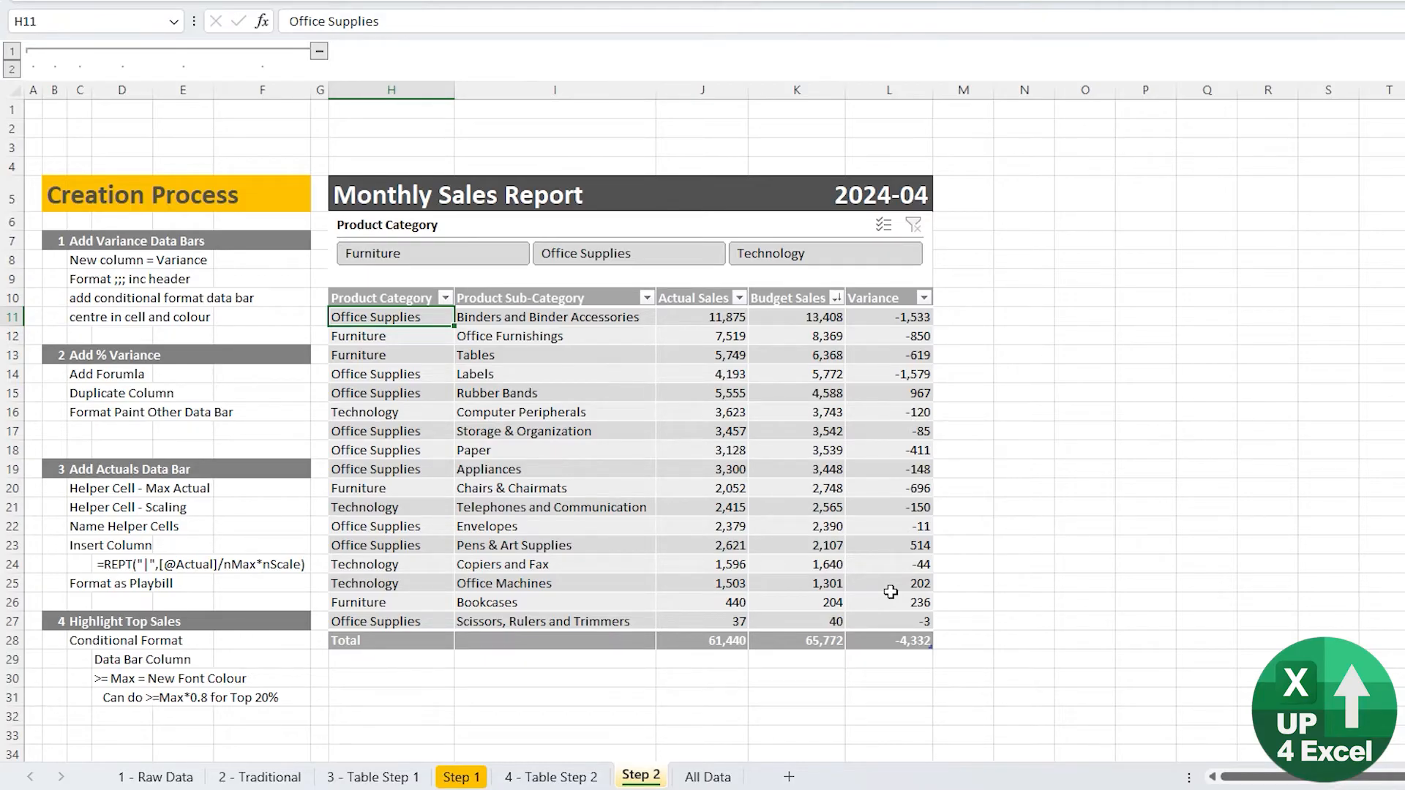
{"action": "left_click", "coordinate": [950, 316]}
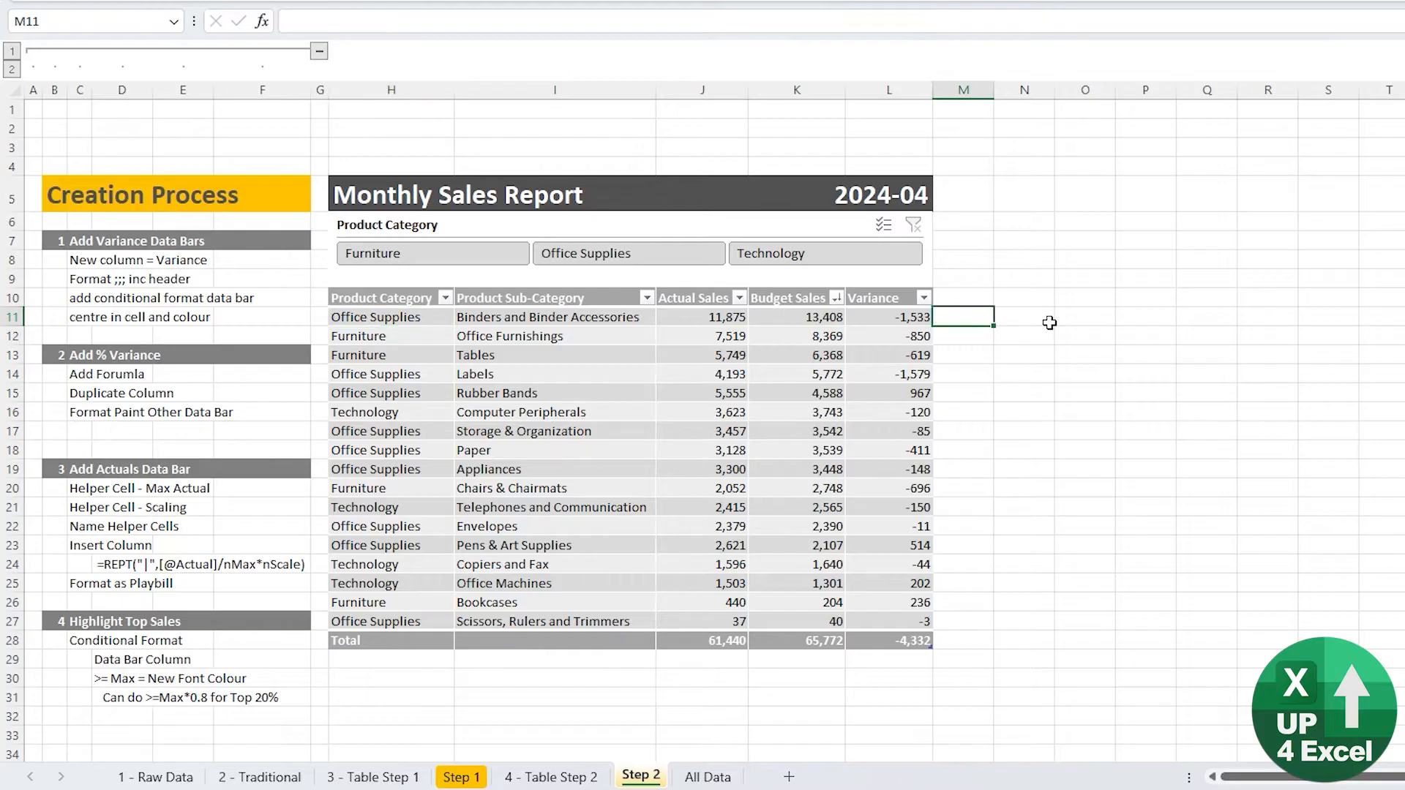
{"action": "type", "text": "="}
{"action": "key", "text": "Left"}
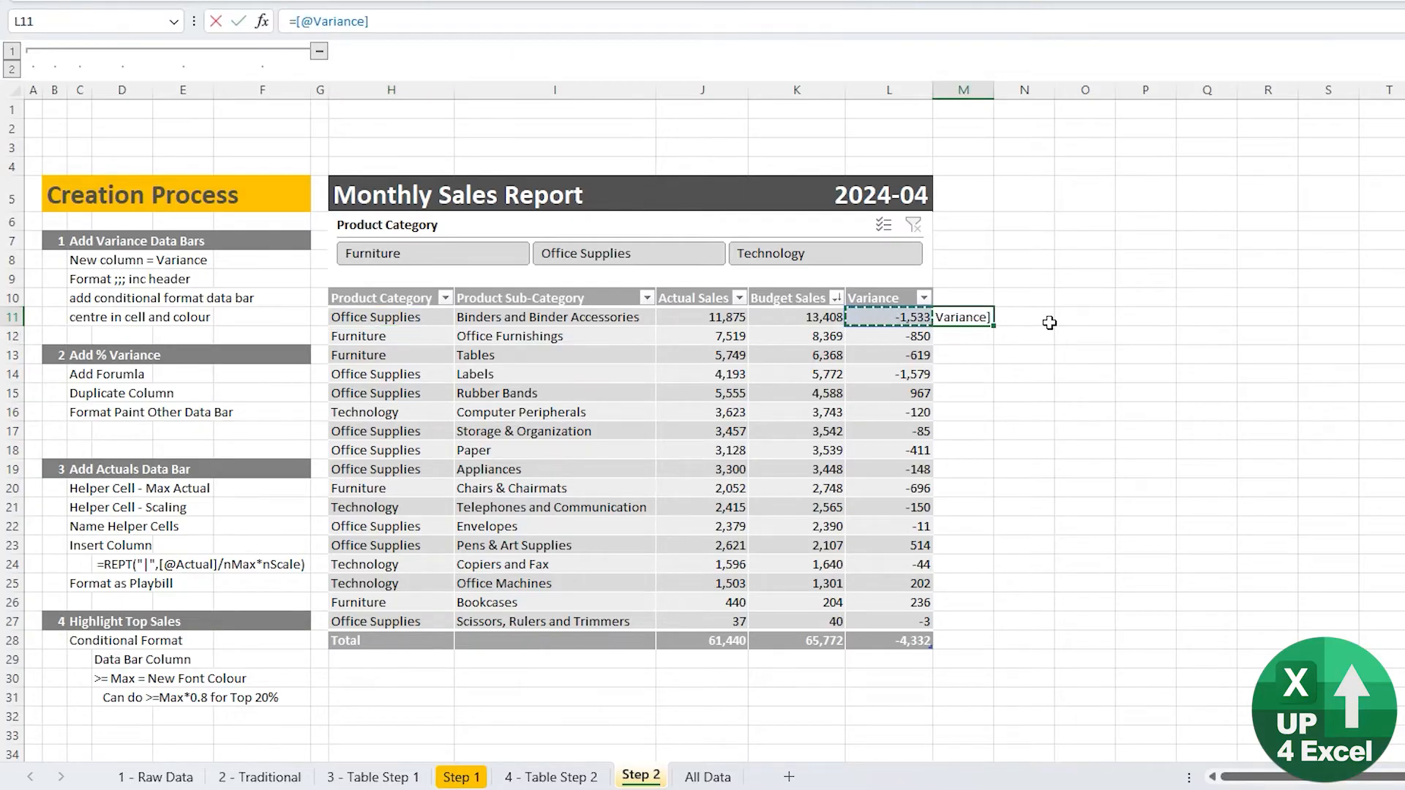
{"action": "key", "text": "Return"}
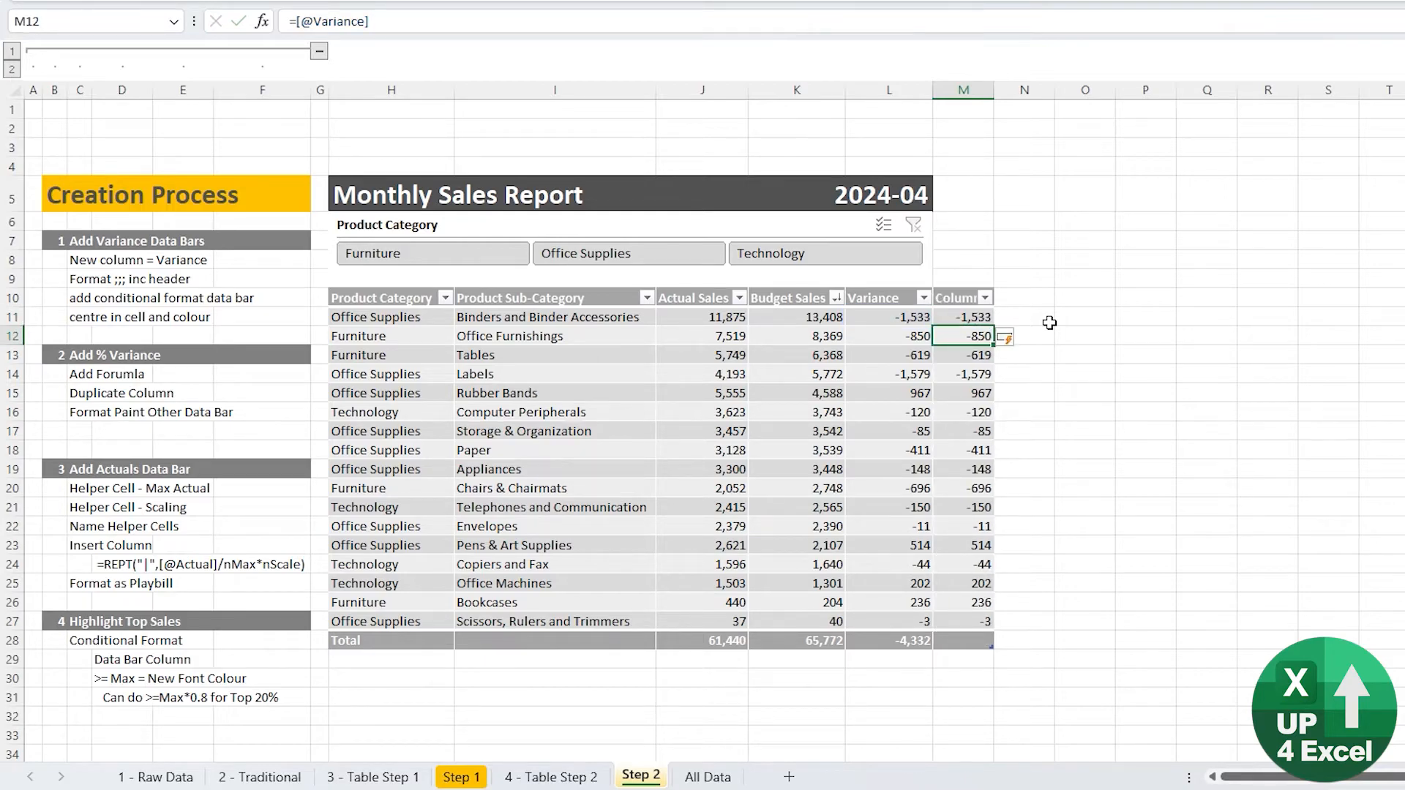
Hide the new column's header text in M10 with the custom number format ;;;.
{"action": "key", "text": "Up"}
{"action": "key", "text": "Up"}
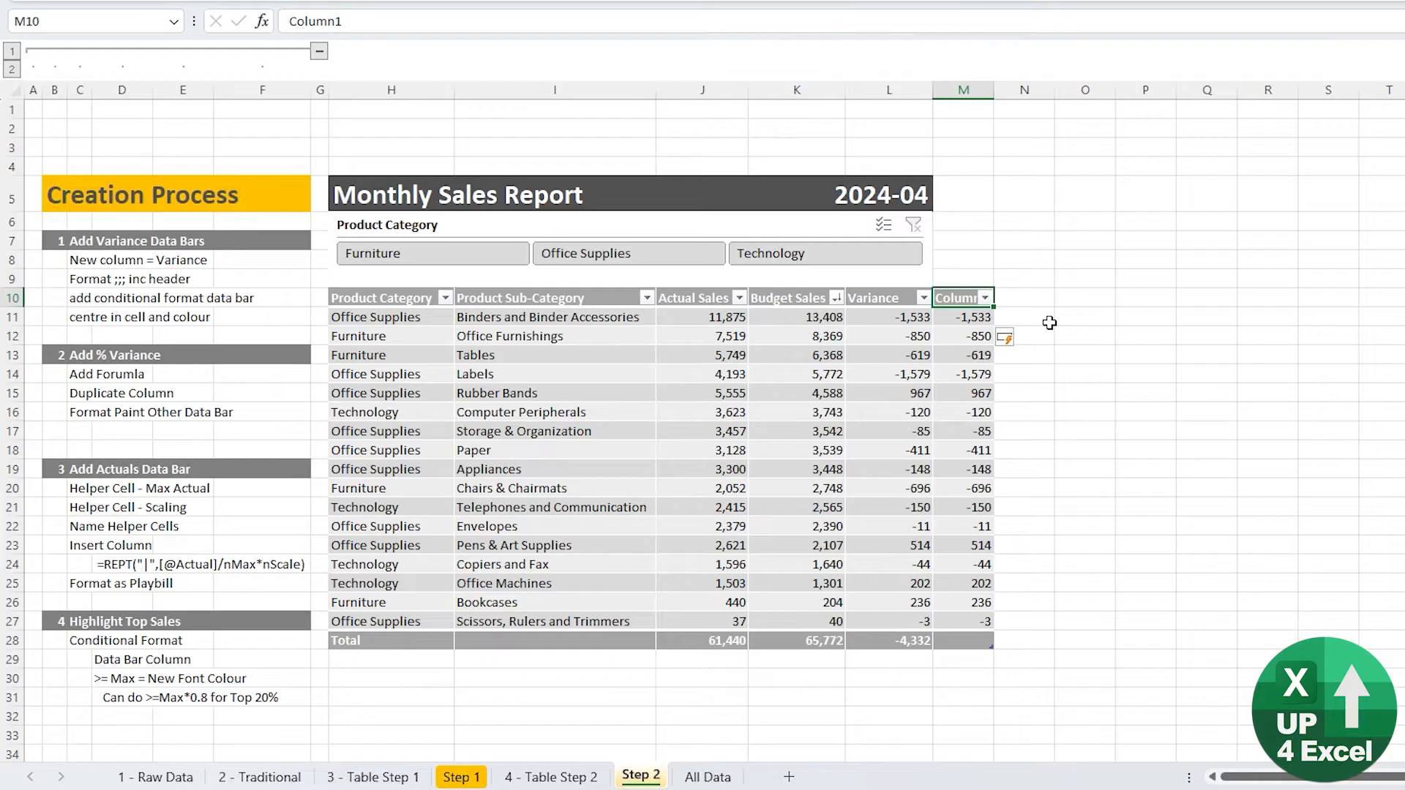
{"action": "right_click", "coordinate": [959, 299]}
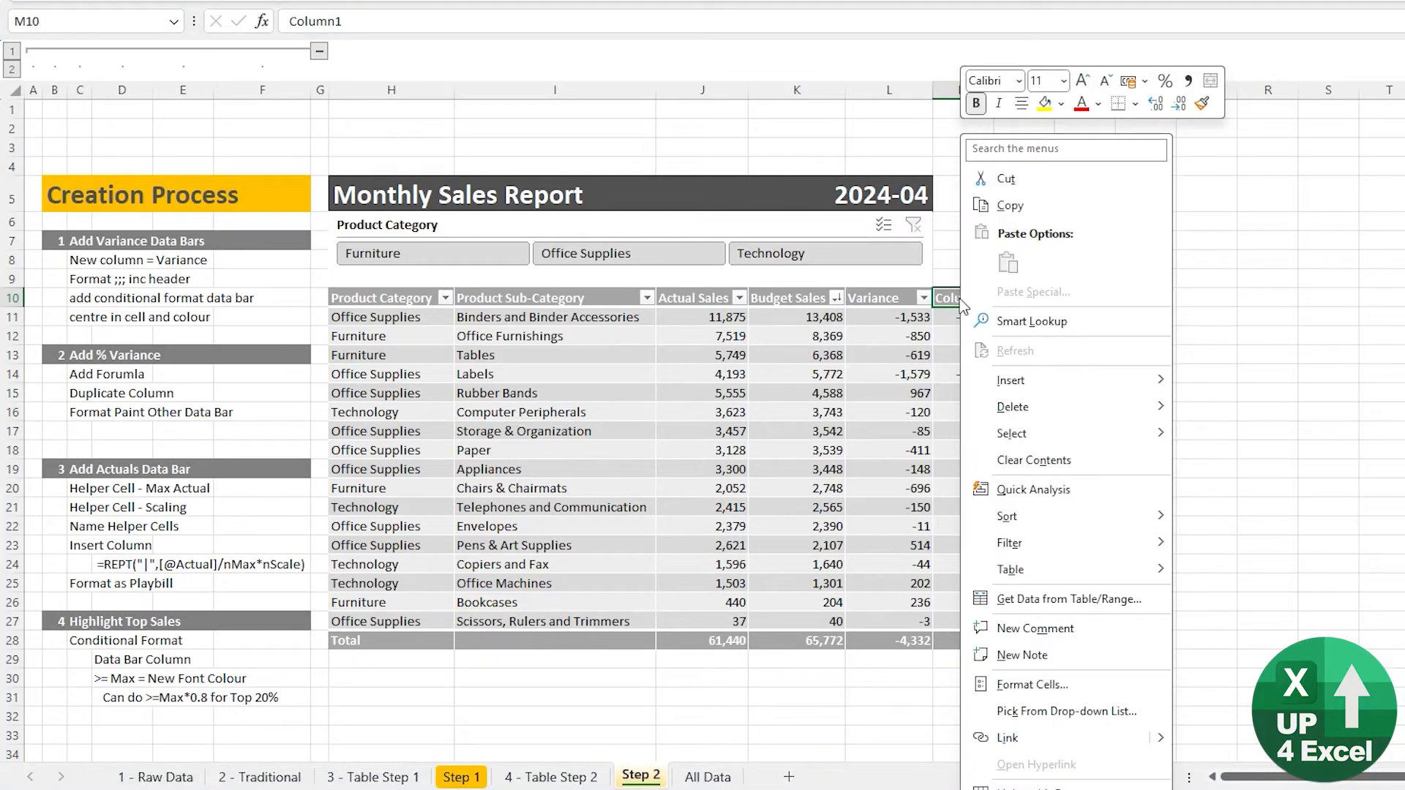
{"action": "left_click", "coordinate": [995, 682]}
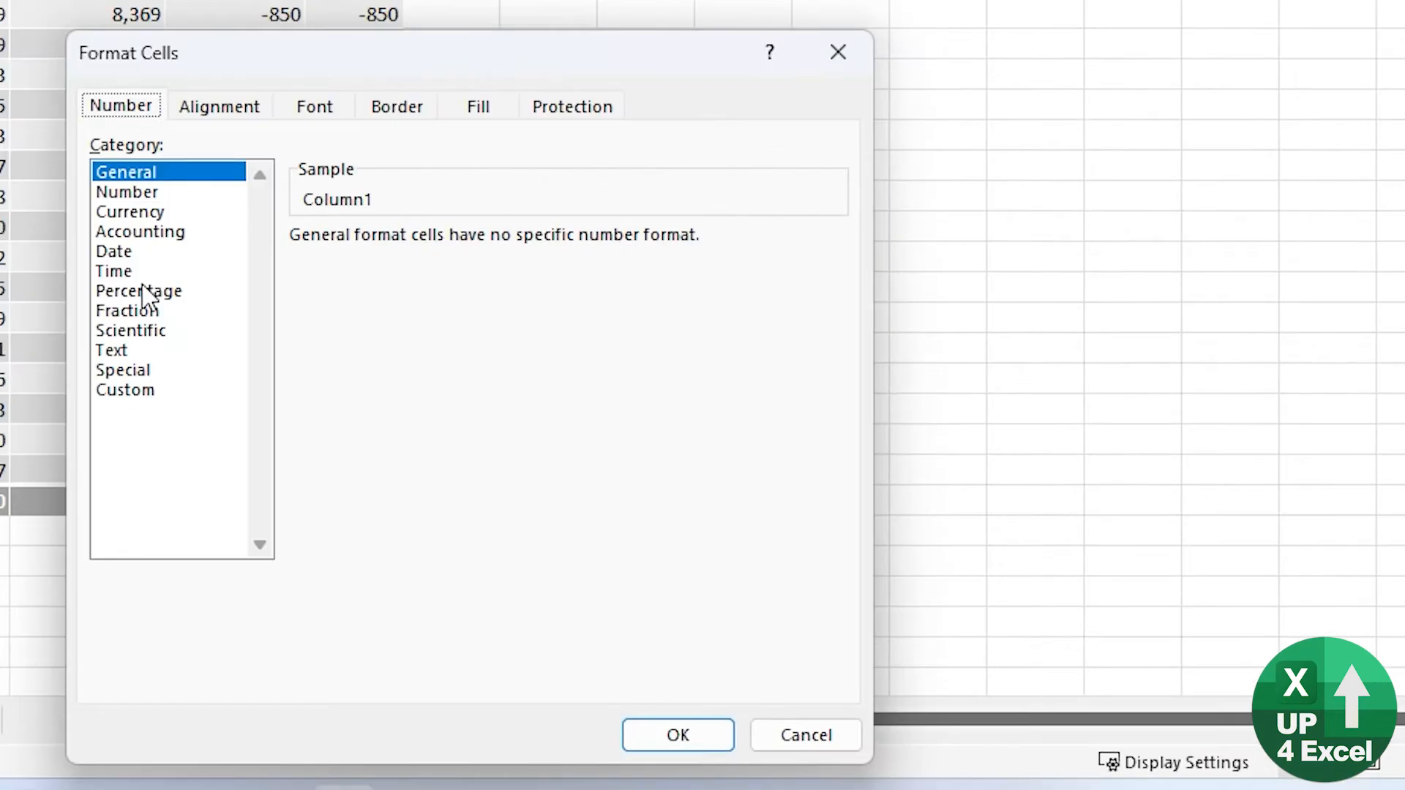
{"action": "left_click", "coordinate": [149, 394]}
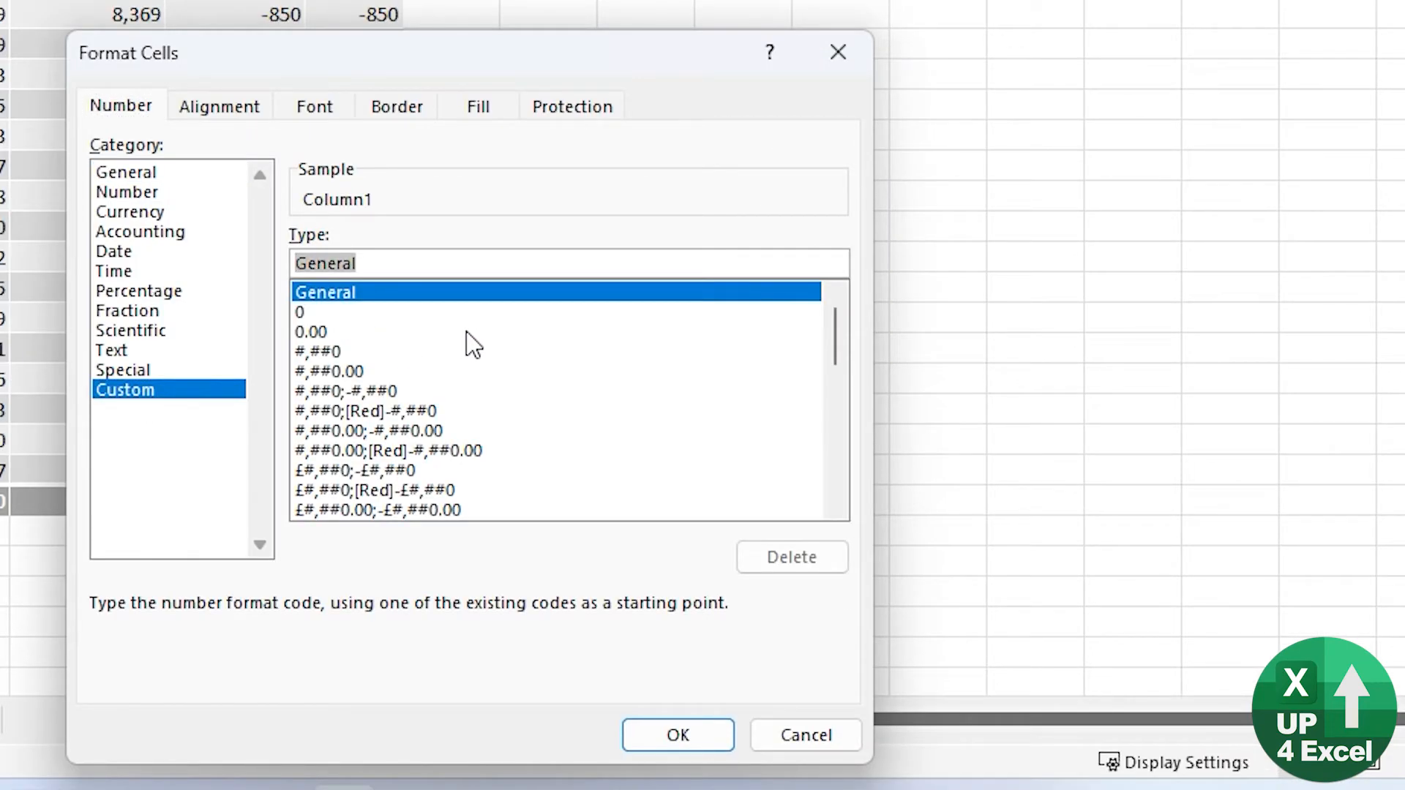
{"action": "type", "text": ";"}
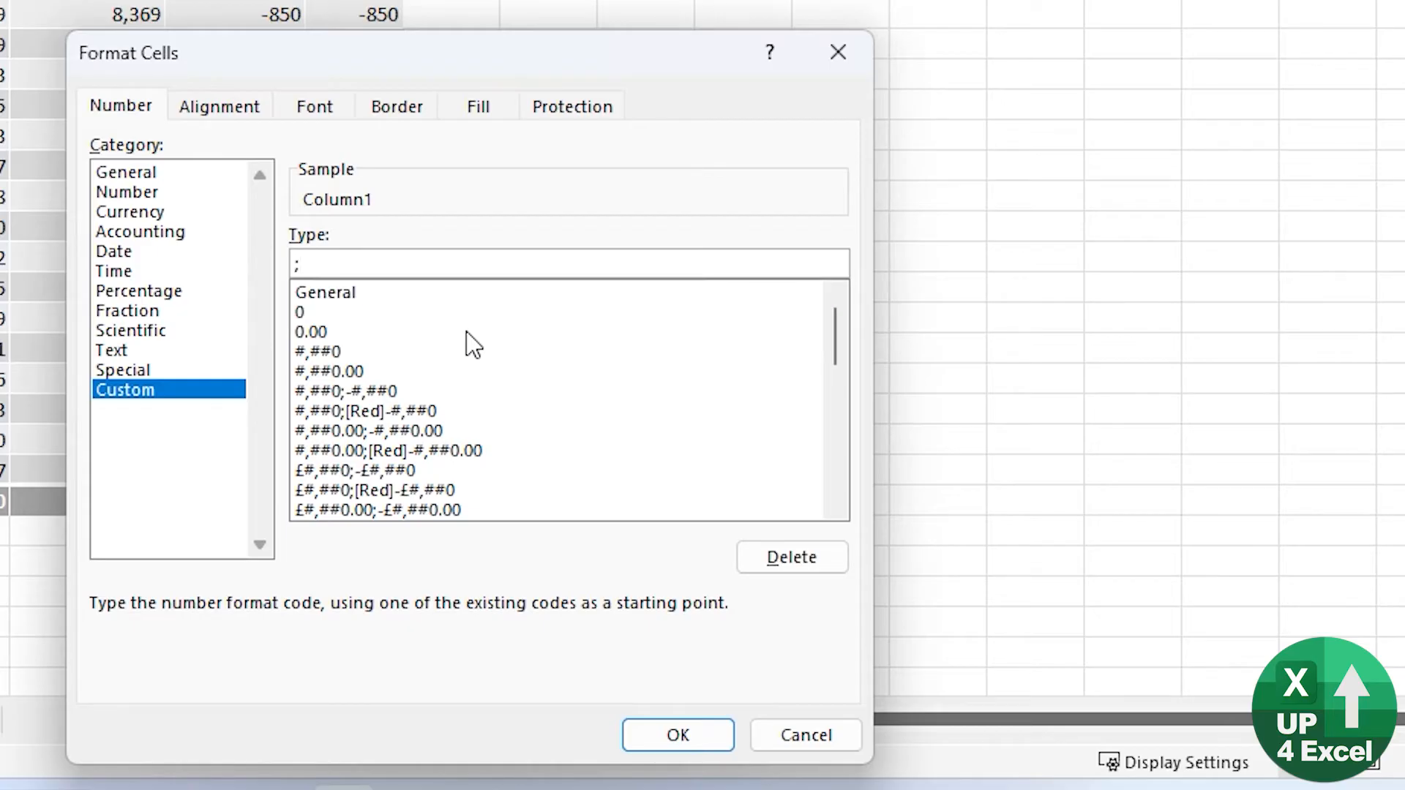
{"action": "type", "text": ";;"}
{"action": "key", "text": "Home"}
{"action": "key", "text": "Right"}
{"action": "key", "text": "Right"}
{"action": "left_click", "coordinate": [683, 736]}
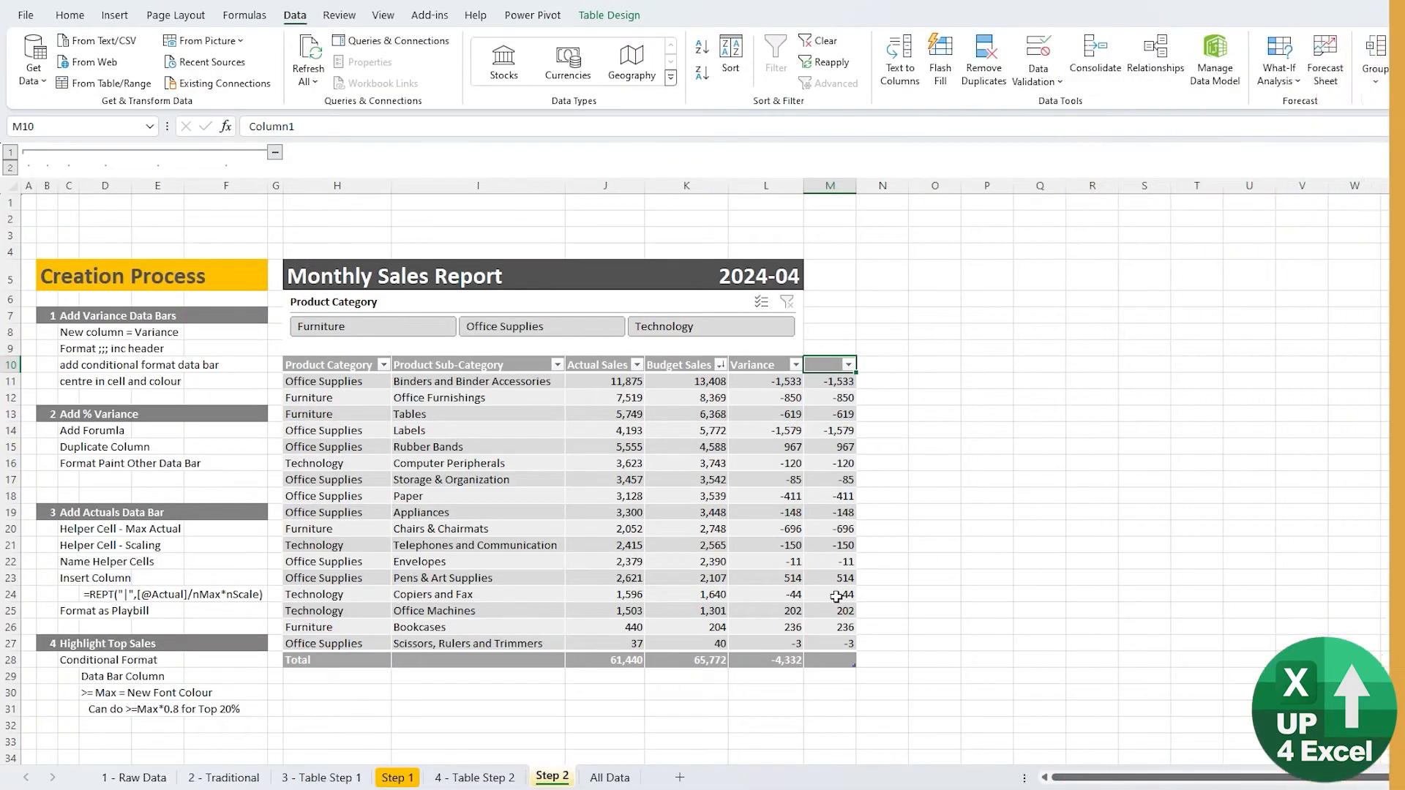
Apply green solid-fill data bars to the new column's data cells, M11 to M27.
{"action": "left_click", "coordinate": [831, 355]}
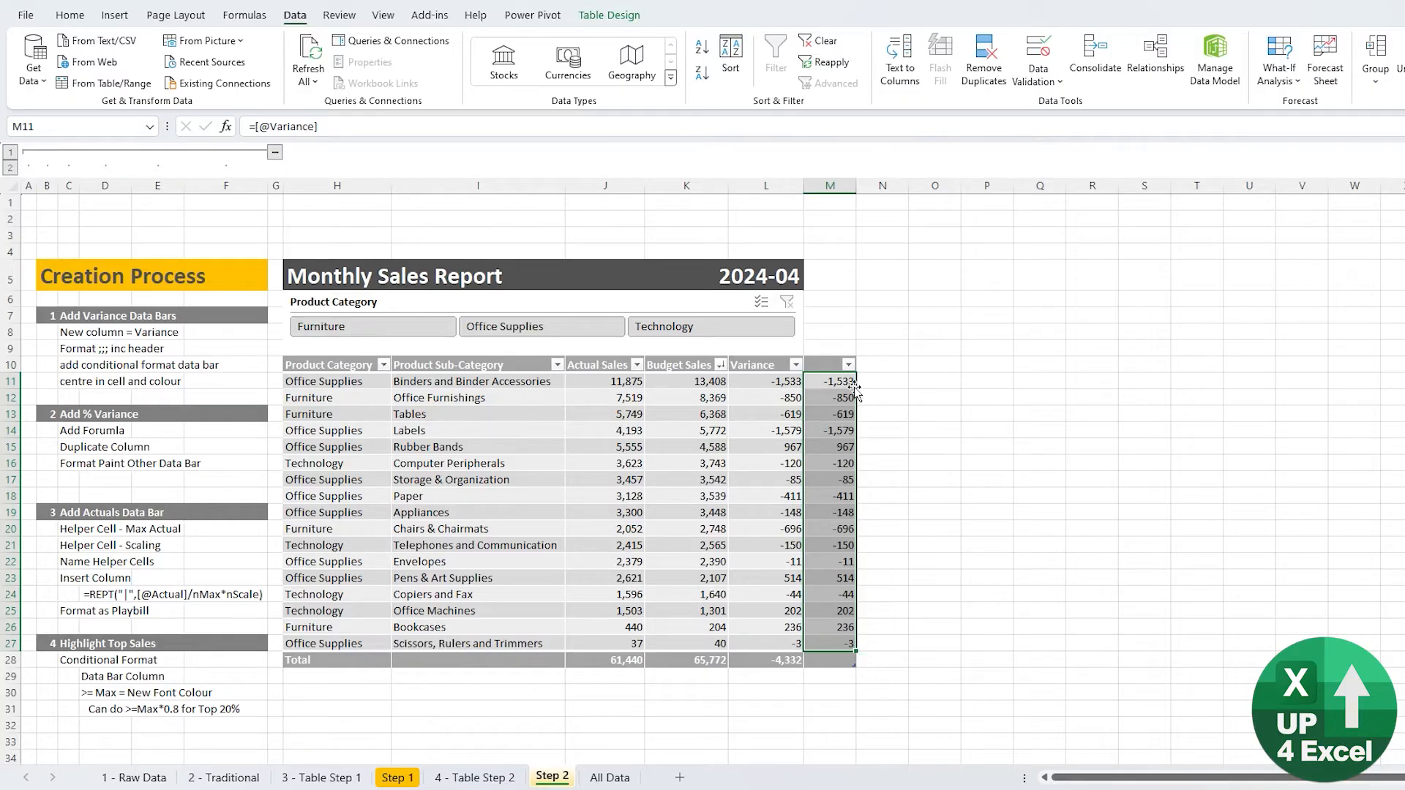
{"action": "left_click", "coordinate": [69, 15]}
{"action": "left_click", "coordinate": [754, 69]}
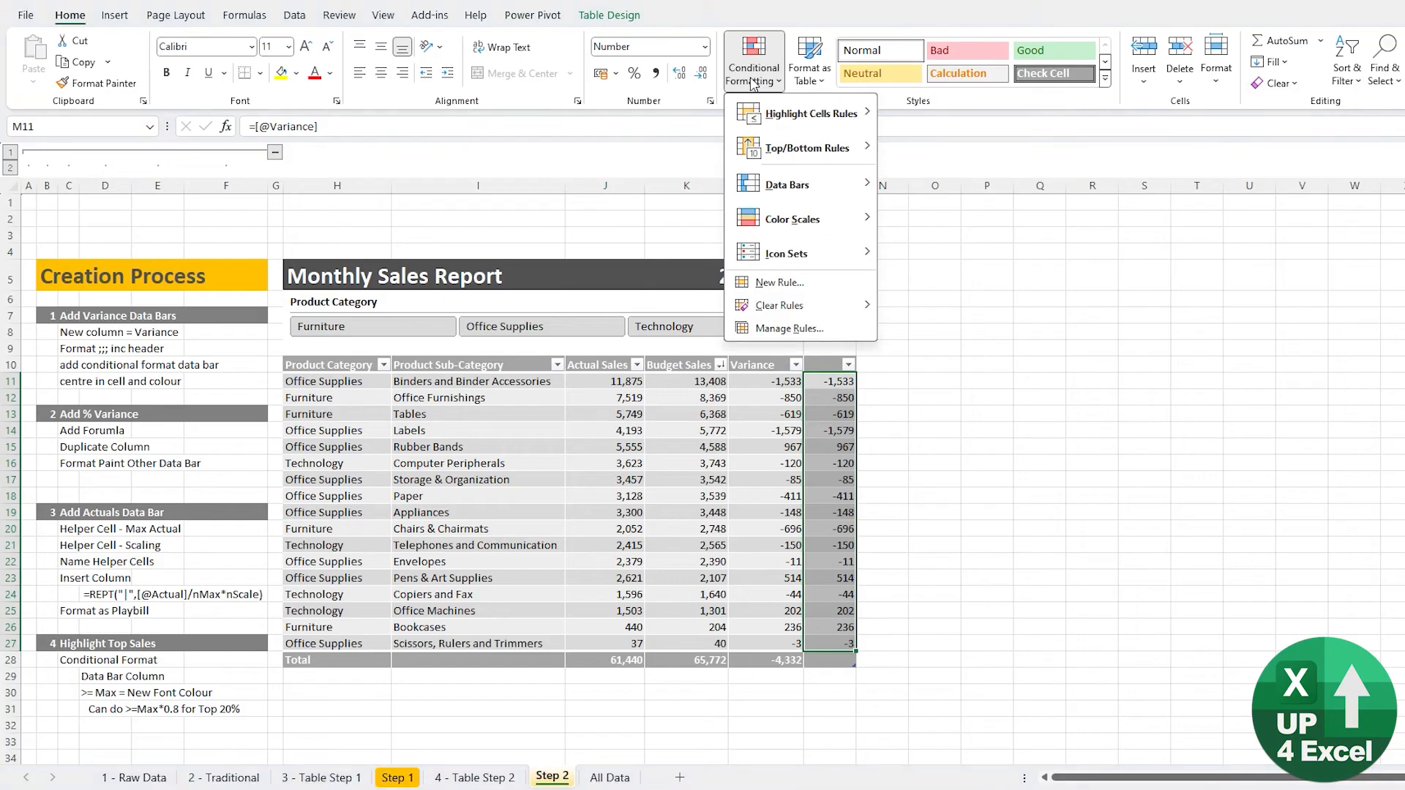
{"action": "mouse_move", "coordinate": [768, 189]}
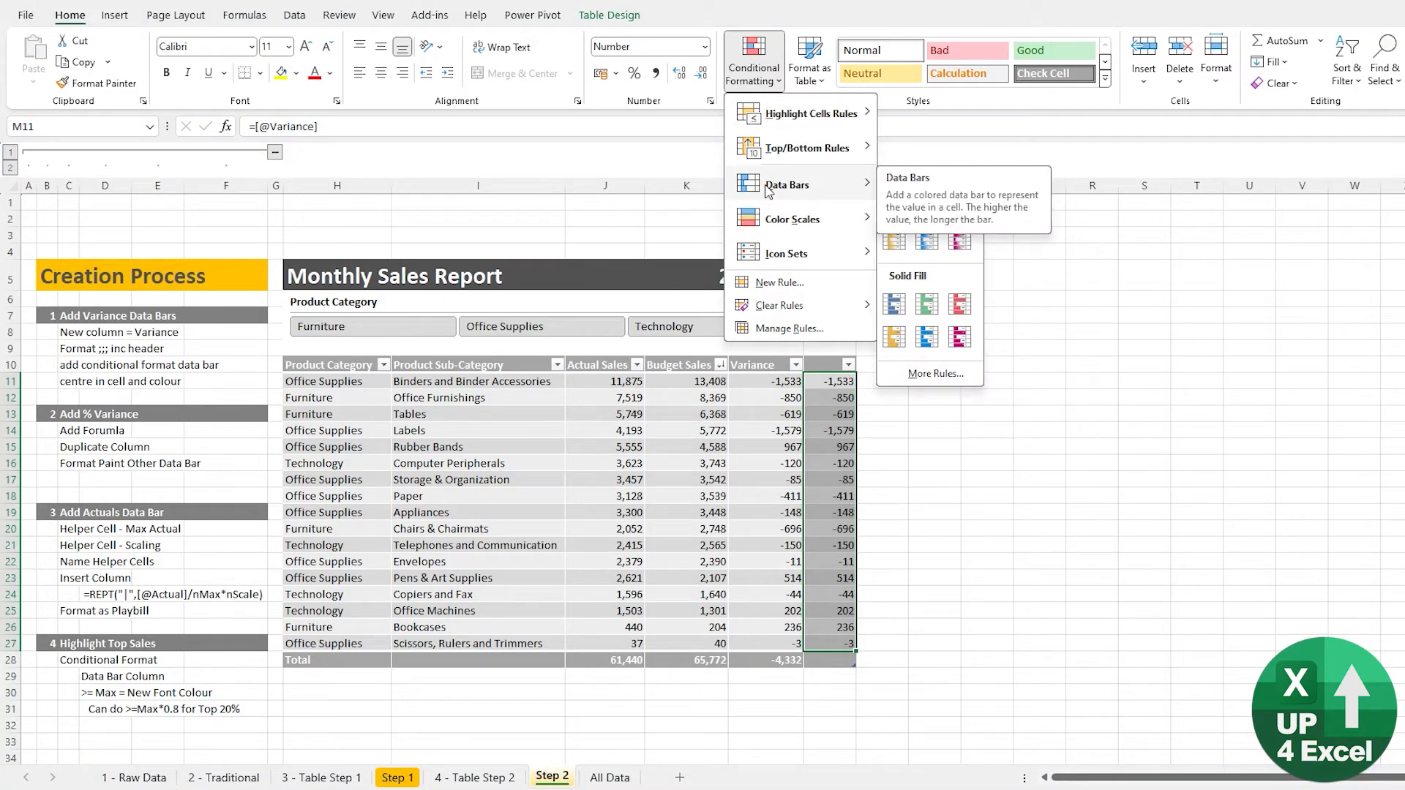
{"action": "left_click", "coordinate": [930, 307]}
Edit the new column's data bar rule to show the bar only.
{"action": "left_click", "coordinate": [765, 82]}
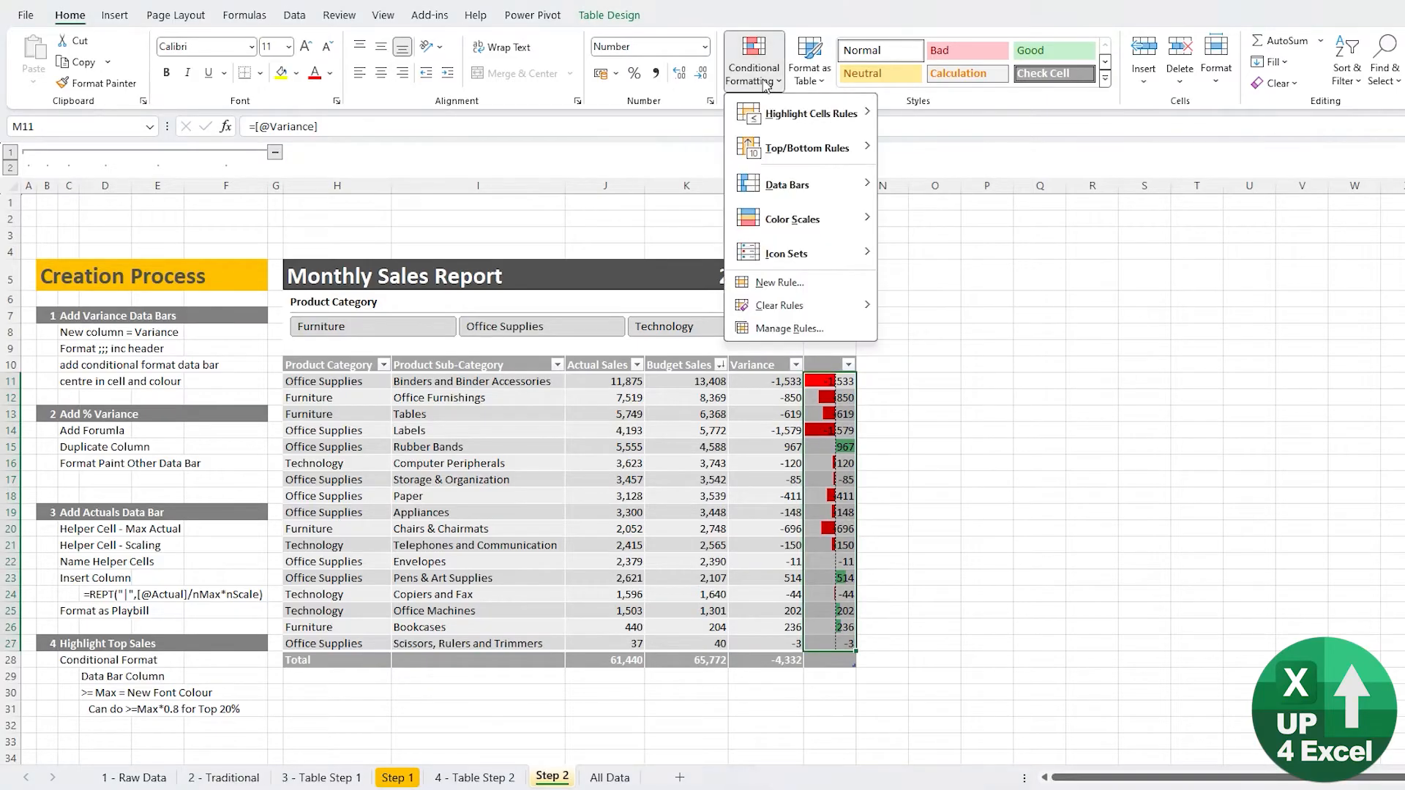
{"action": "left_click", "coordinate": [789, 327]}
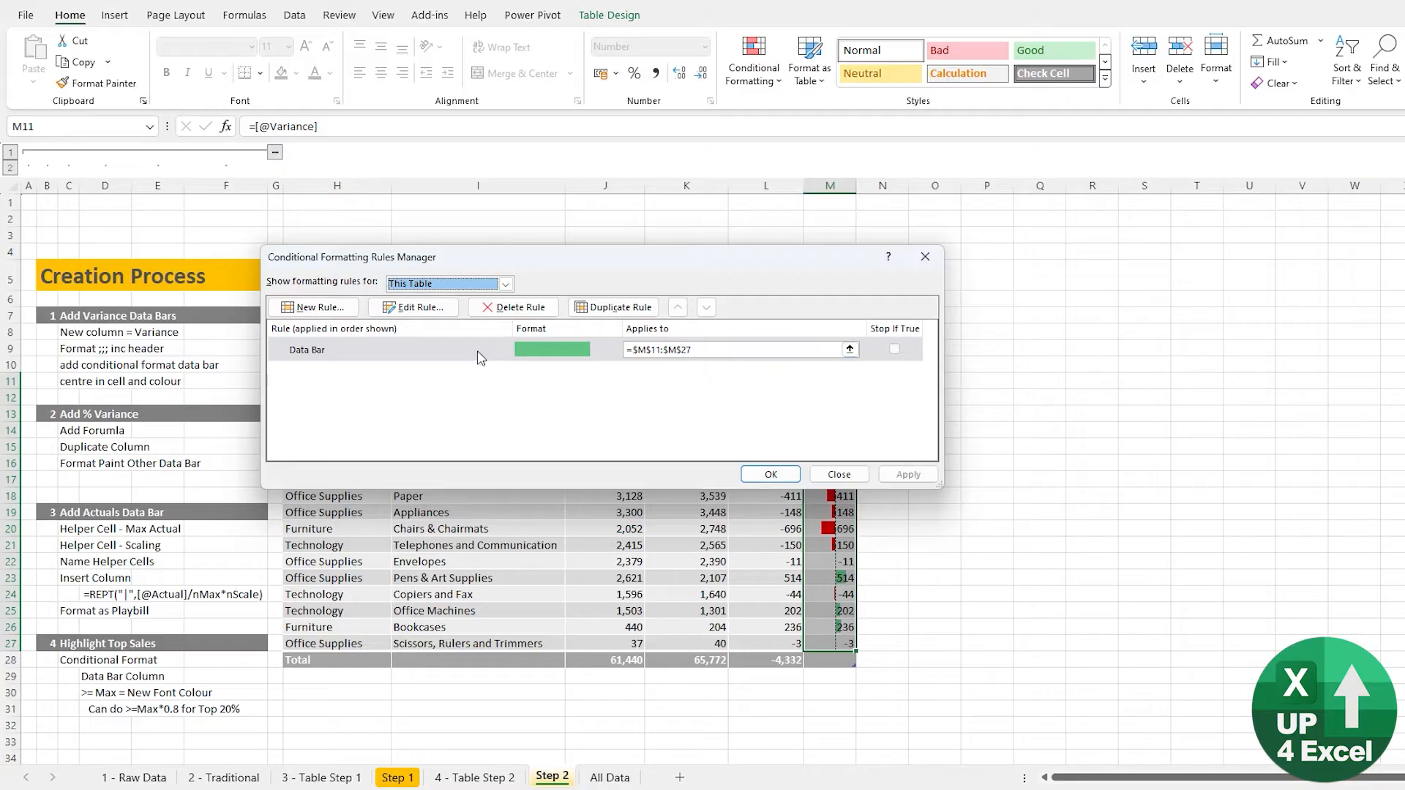
{"action": "left_click", "coordinate": [409, 311]}
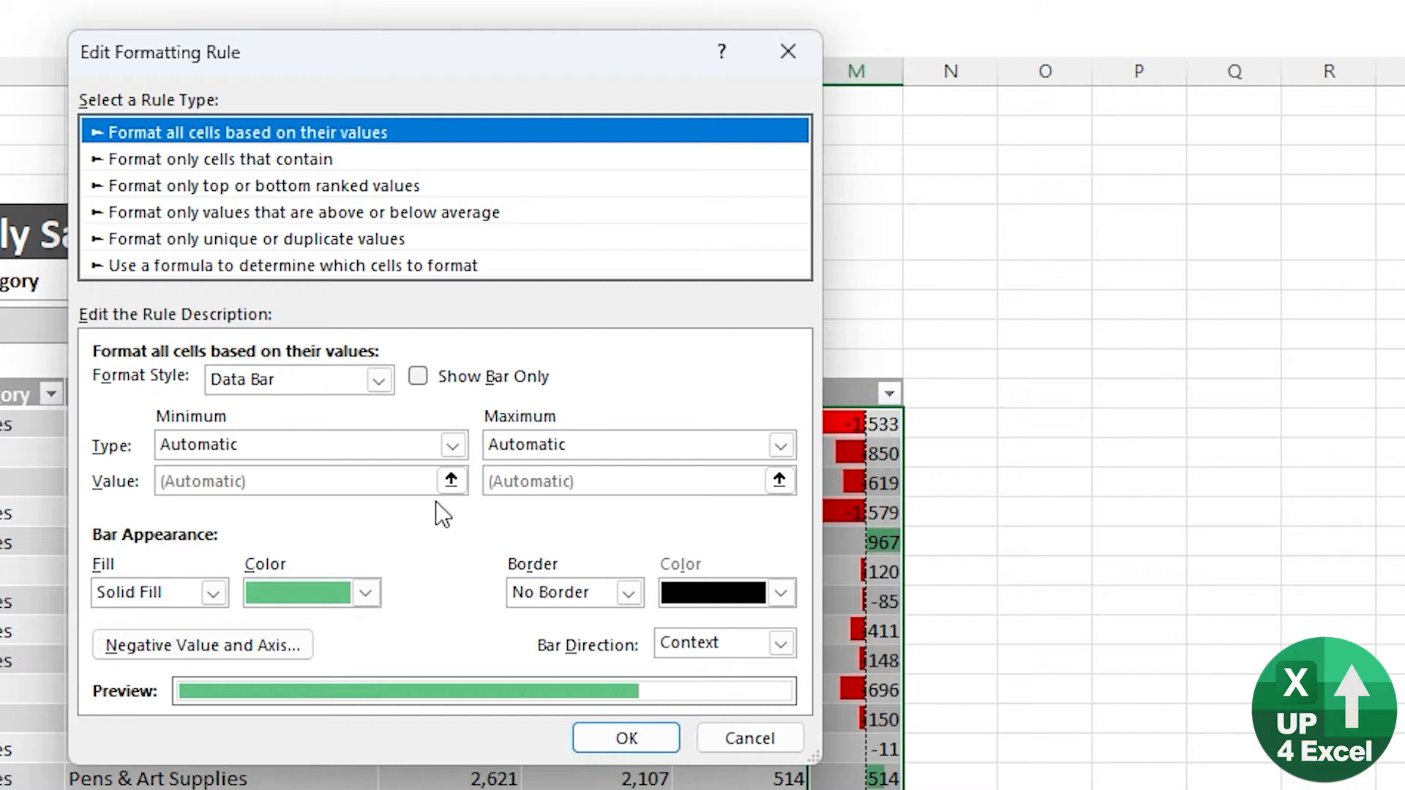
{"action": "left_click", "coordinate": [419, 377]}
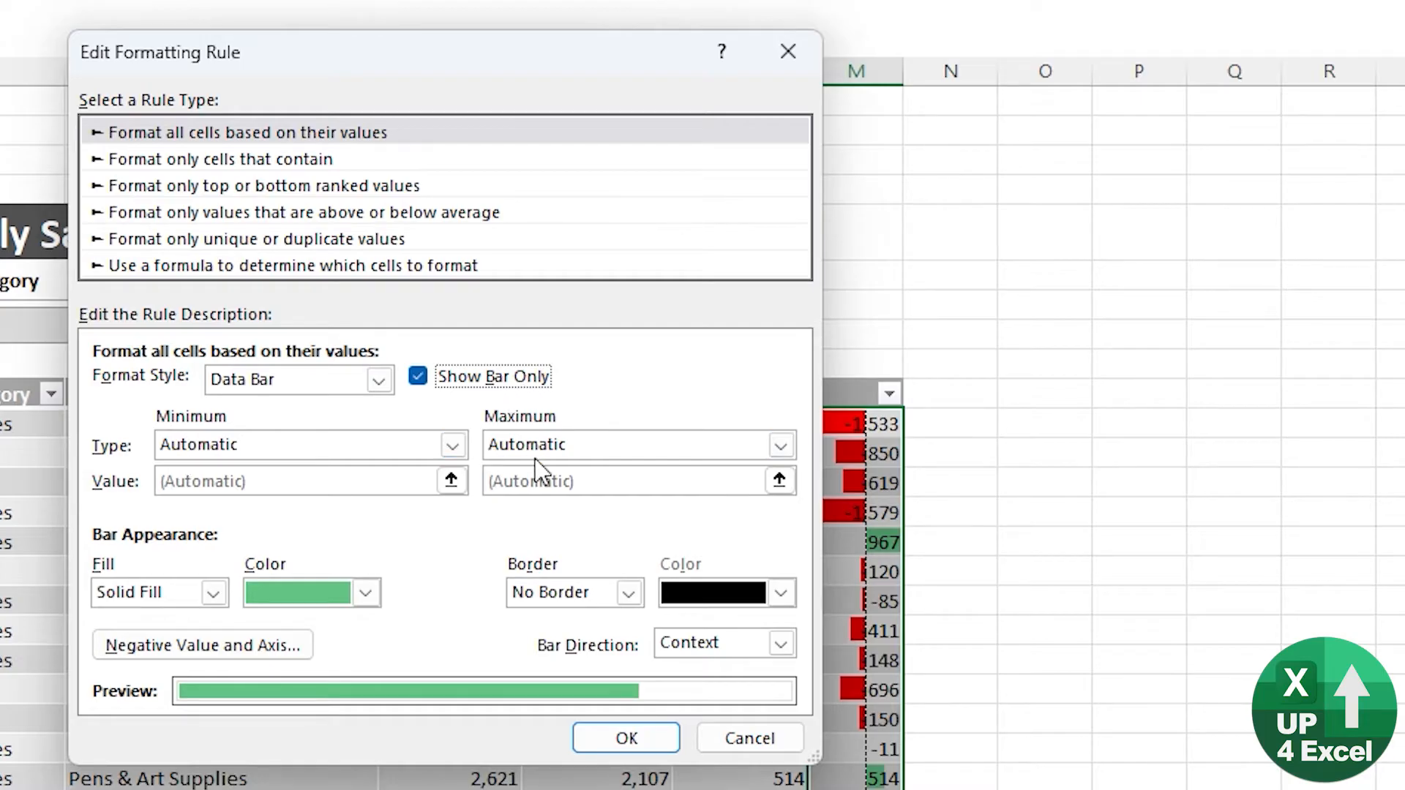
Set both the minimum and maximum types of the data bar rule to Percentile, with values 10 and 90.
{"action": "left_click", "coordinate": [386, 460]}
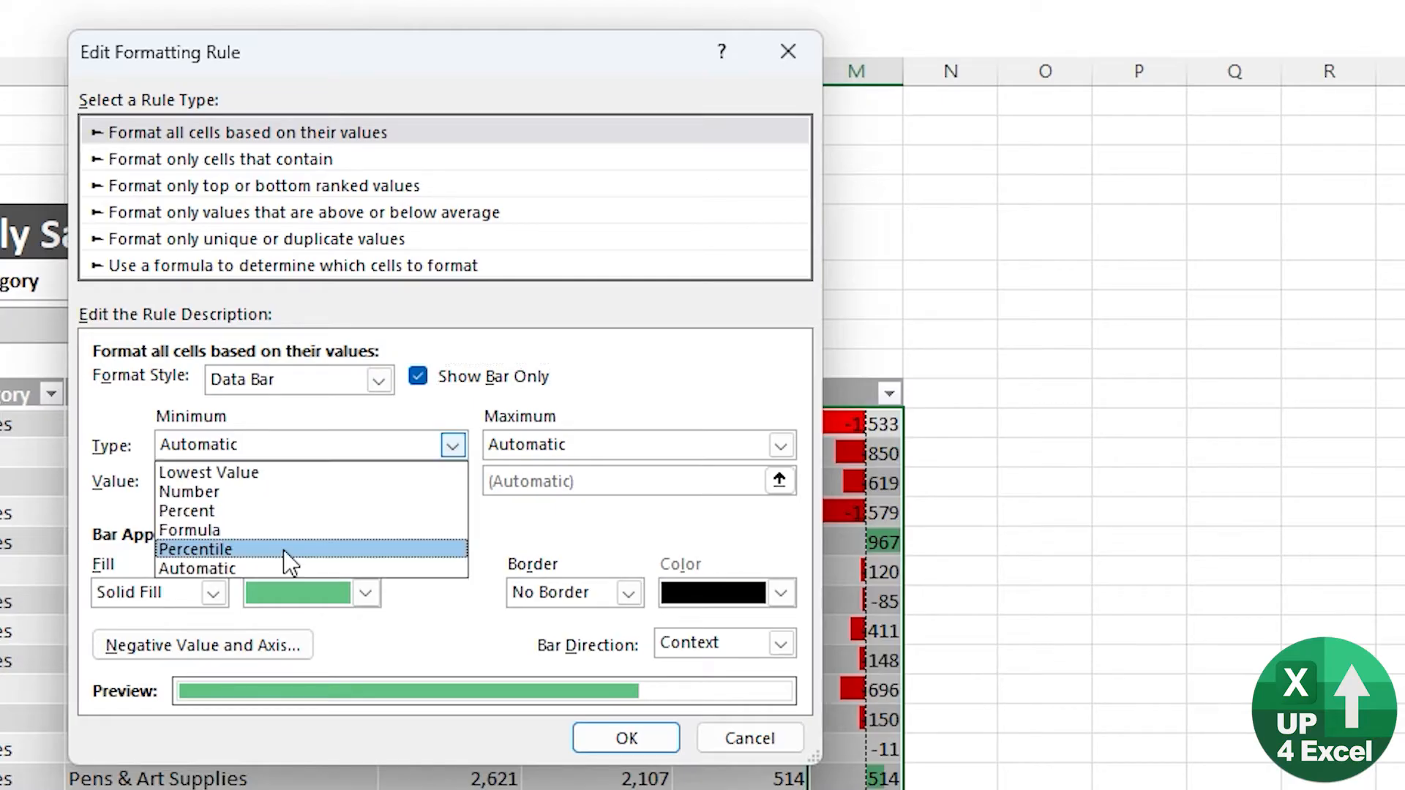
{"action": "left_click", "coordinate": [283, 551]}
{"action": "left_click", "coordinate": [546, 447]}
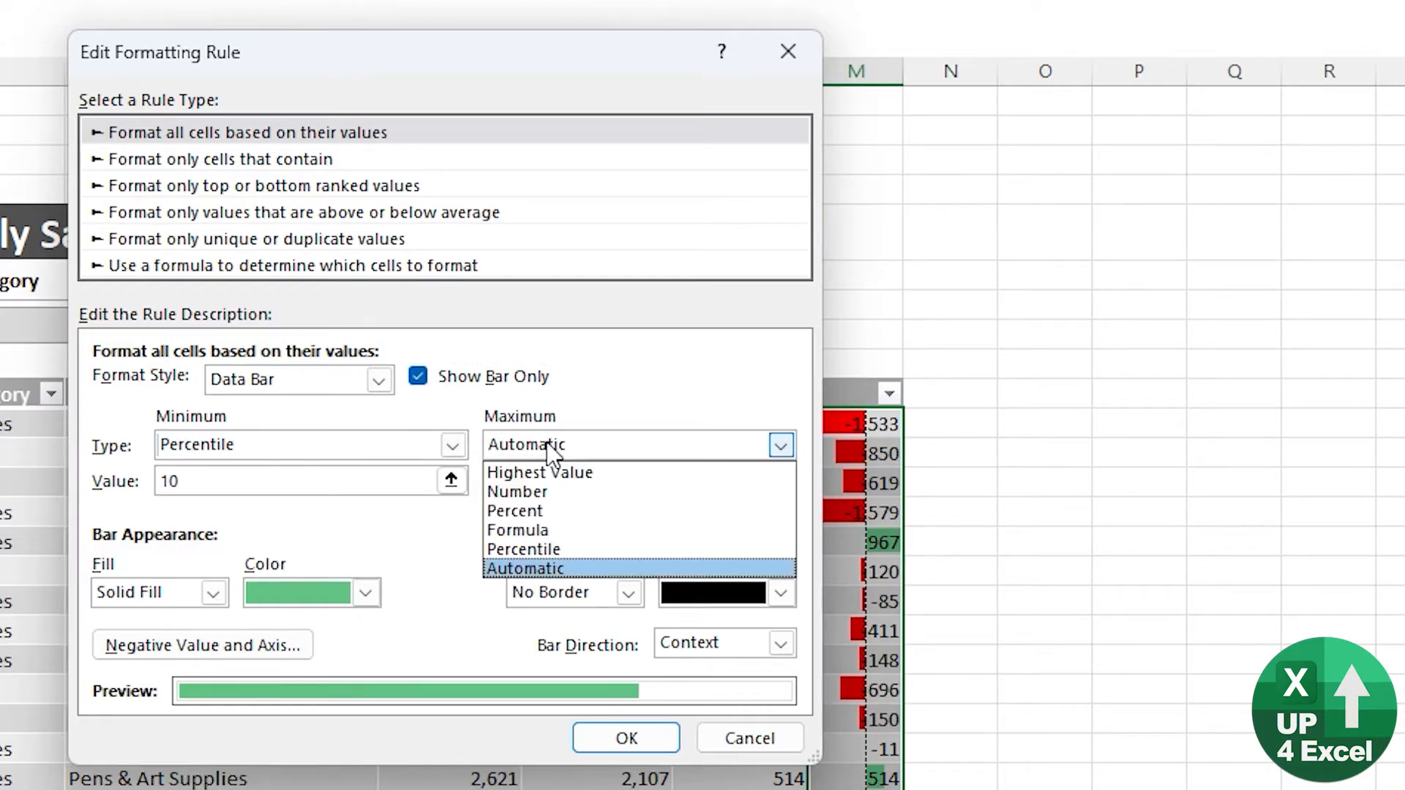
{"action": "left_click", "coordinate": [545, 550]}
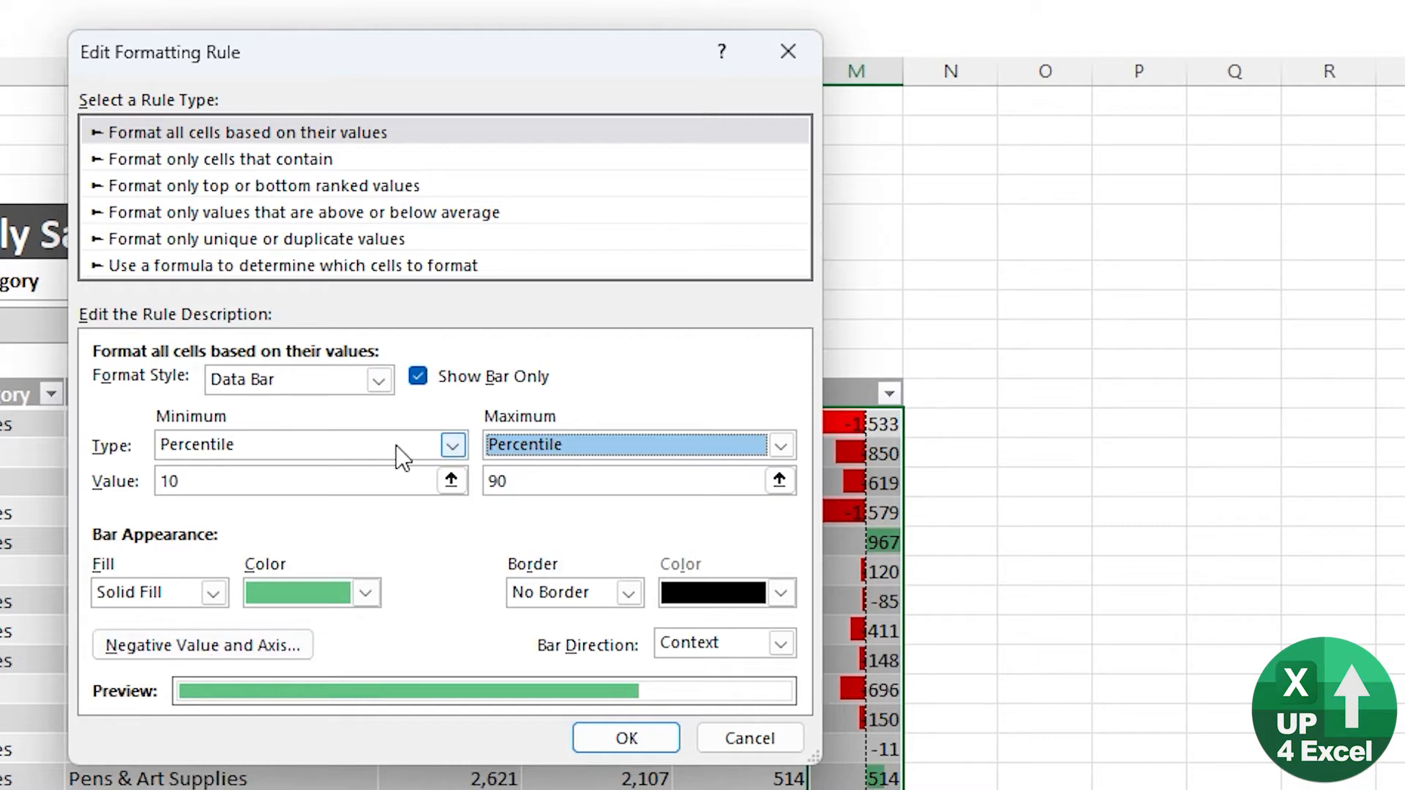
Set the negative bar fill color of the data bar rule to dark red.
{"action": "left_click", "coordinate": [253, 653]}
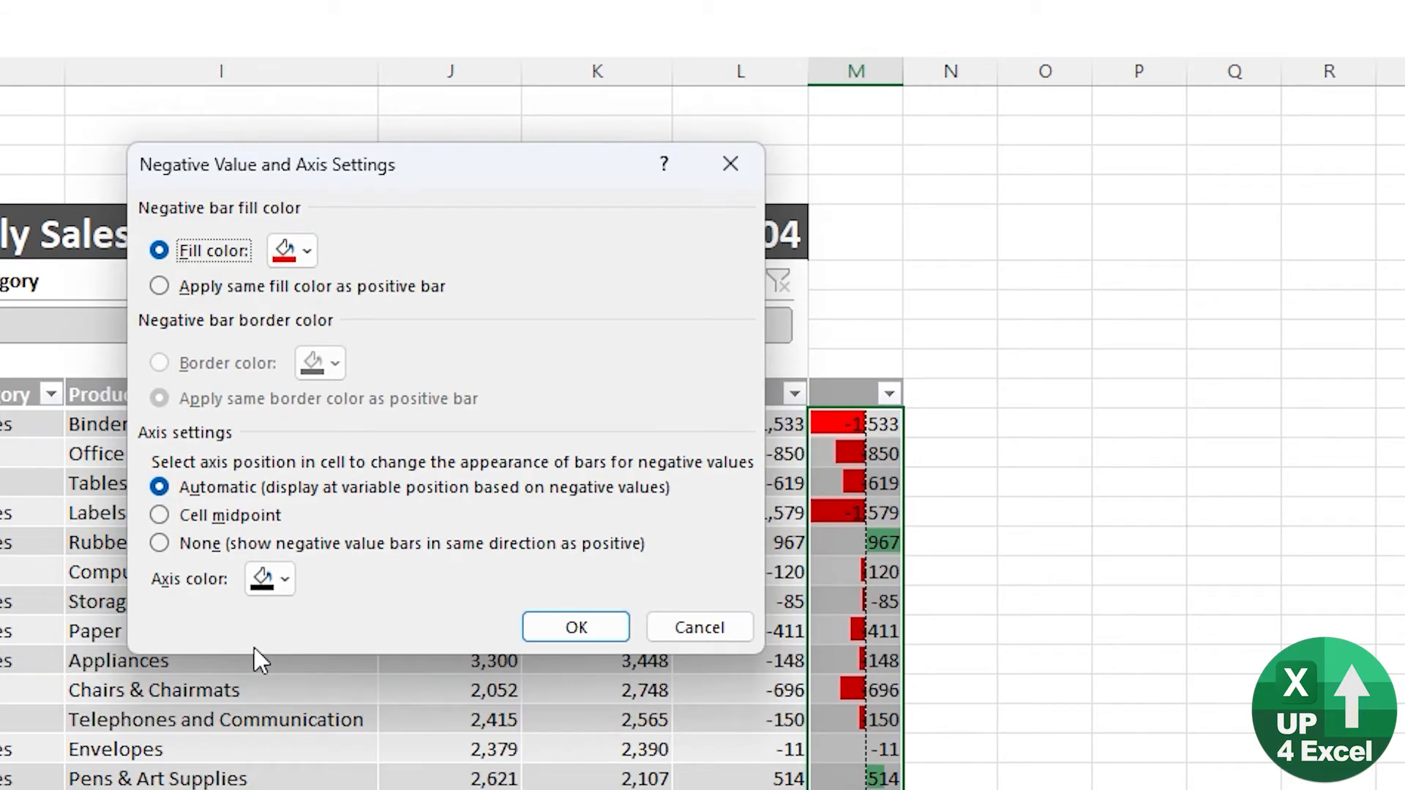
{"action": "left_click", "coordinate": [312, 259]}
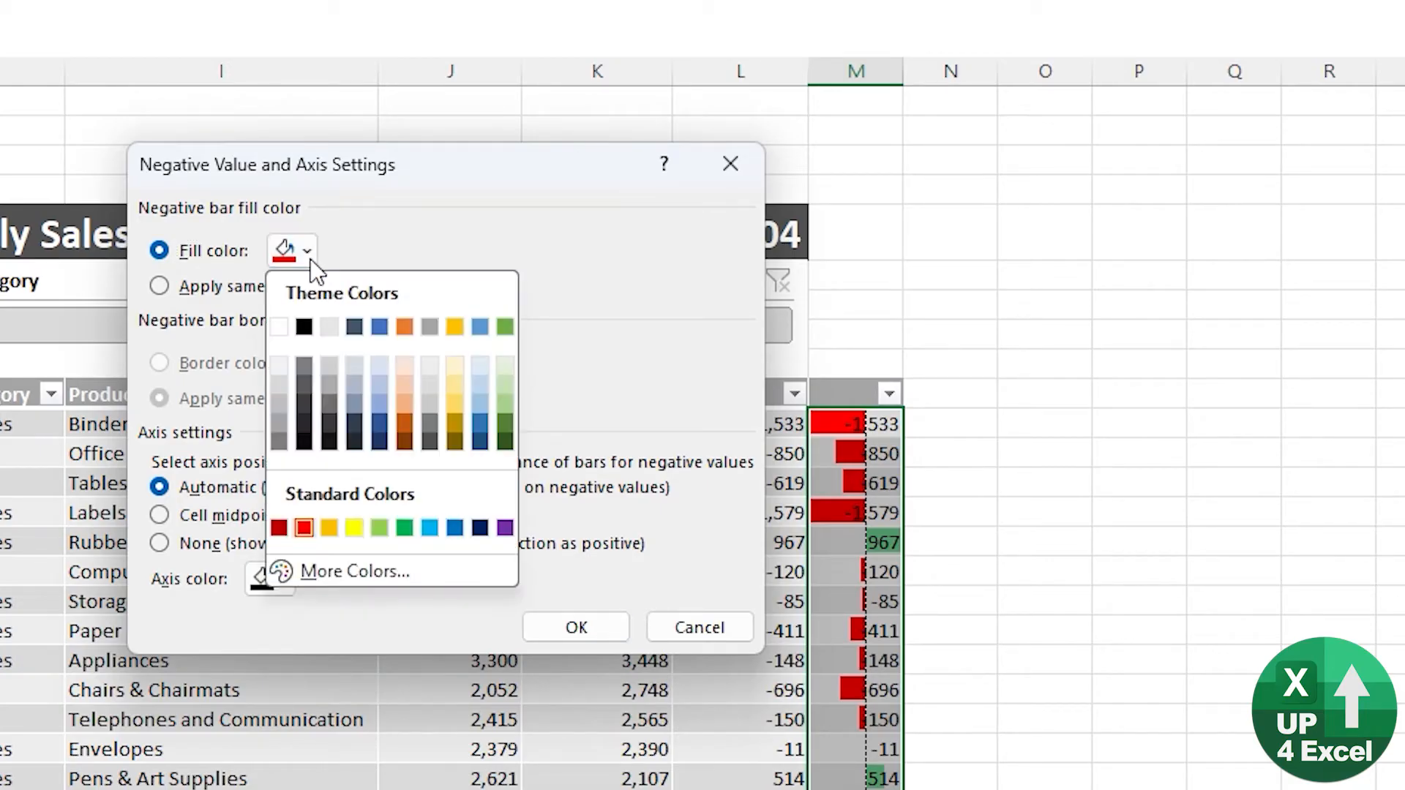
{"action": "left_click", "coordinate": [279, 529]}
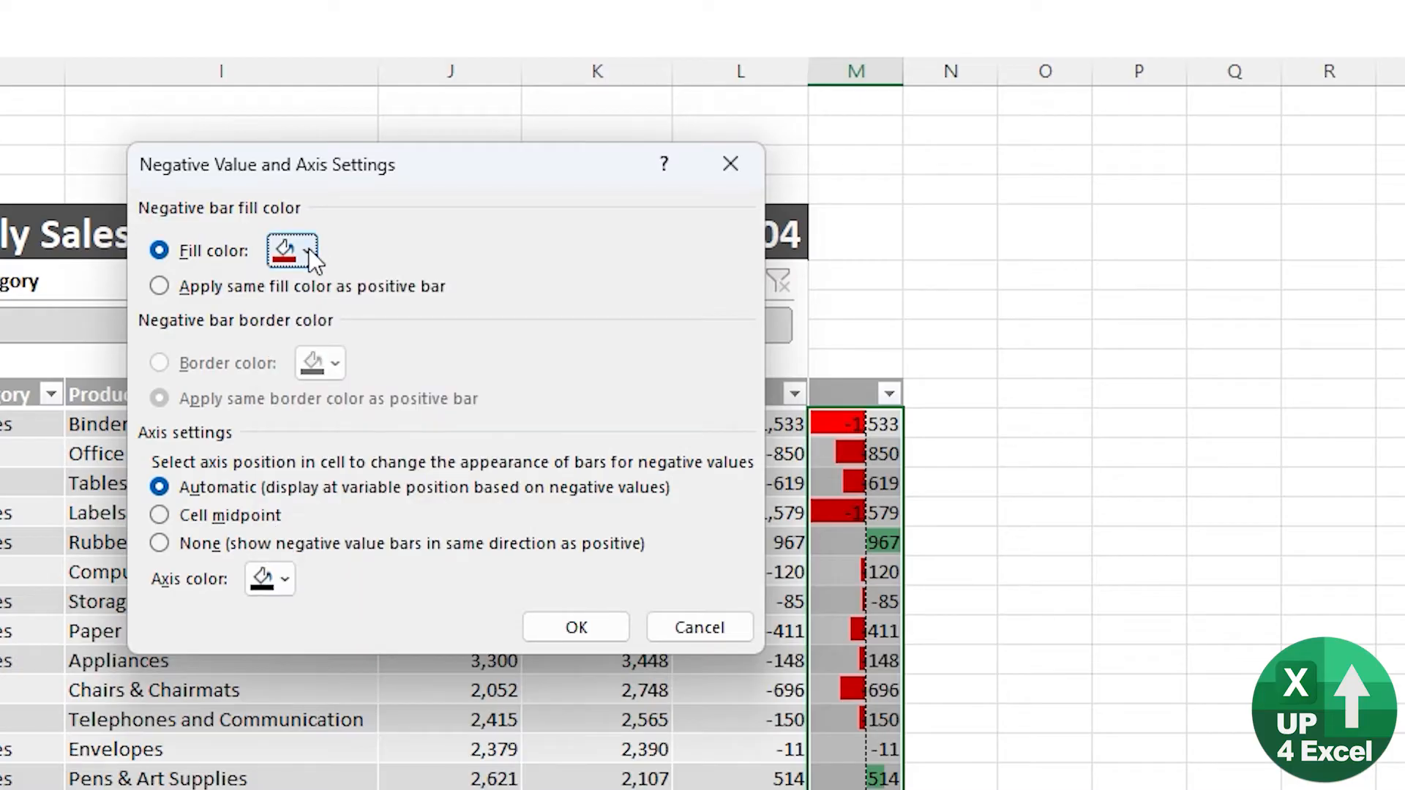
Set the data bar axis to Cell midpoint, apply the edited rule, and widen column M slightly.
{"action": "key", "text": "Tab"}
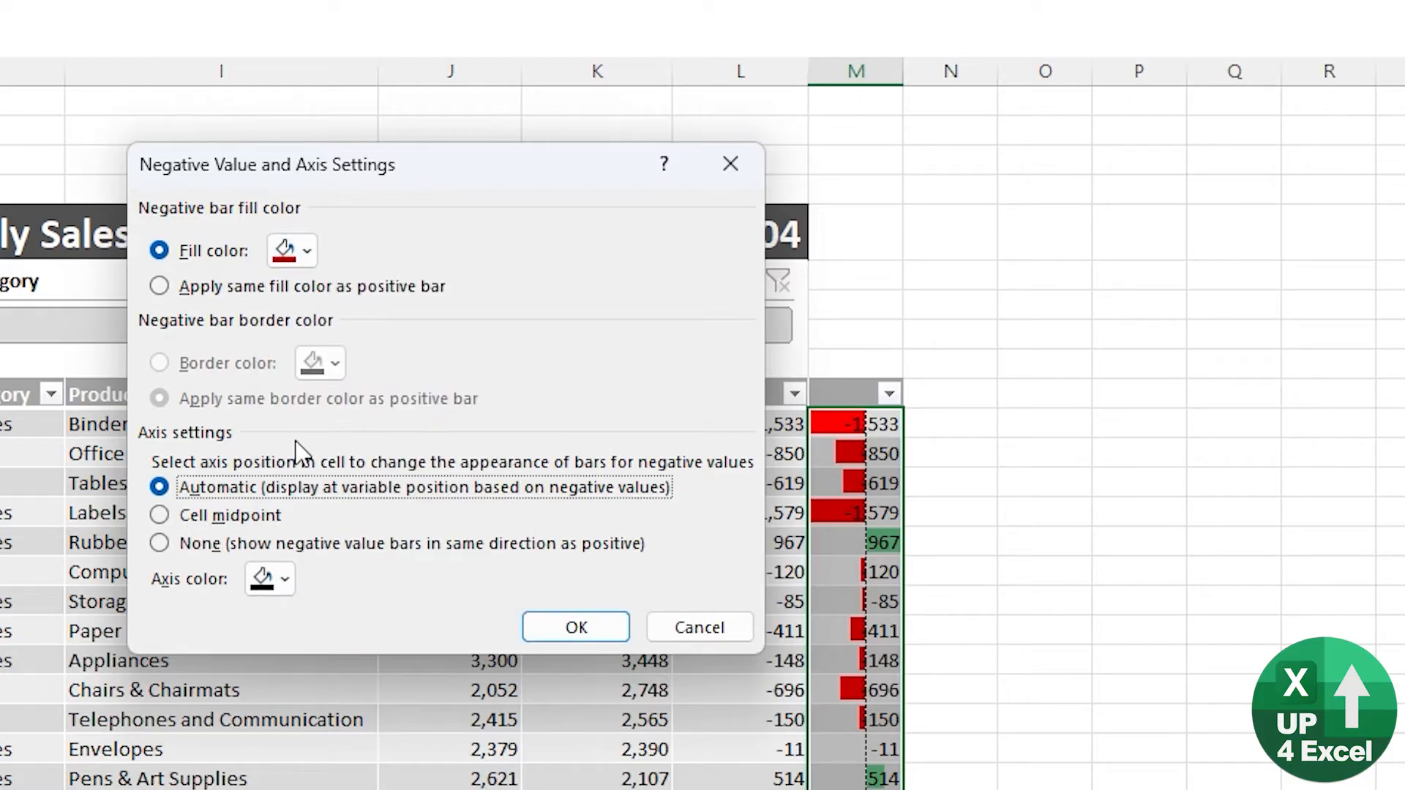
{"action": "left_click", "coordinate": [208, 517]}
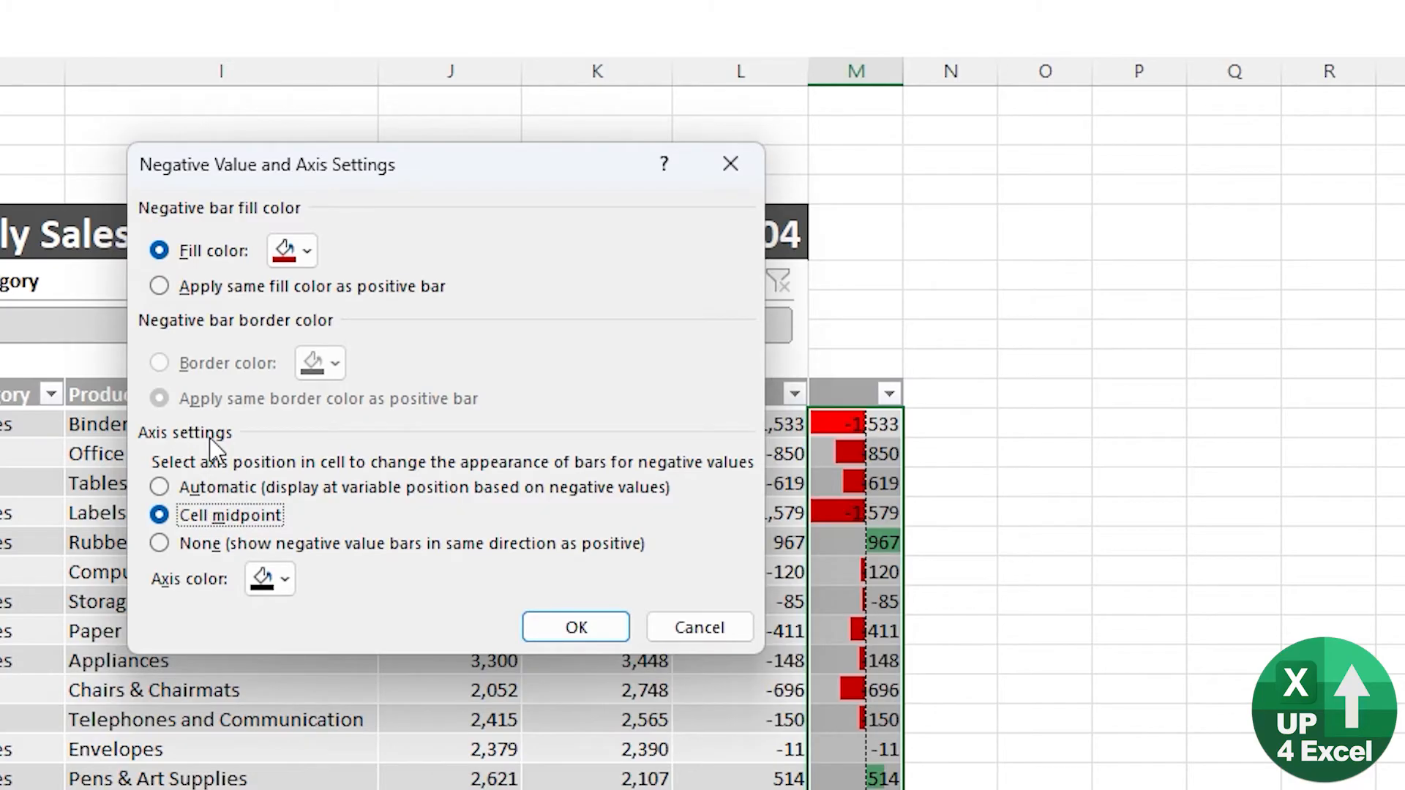
{"action": "left_click", "coordinate": [576, 627]}
{"action": "left_click", "coordinate": [605, 726]}
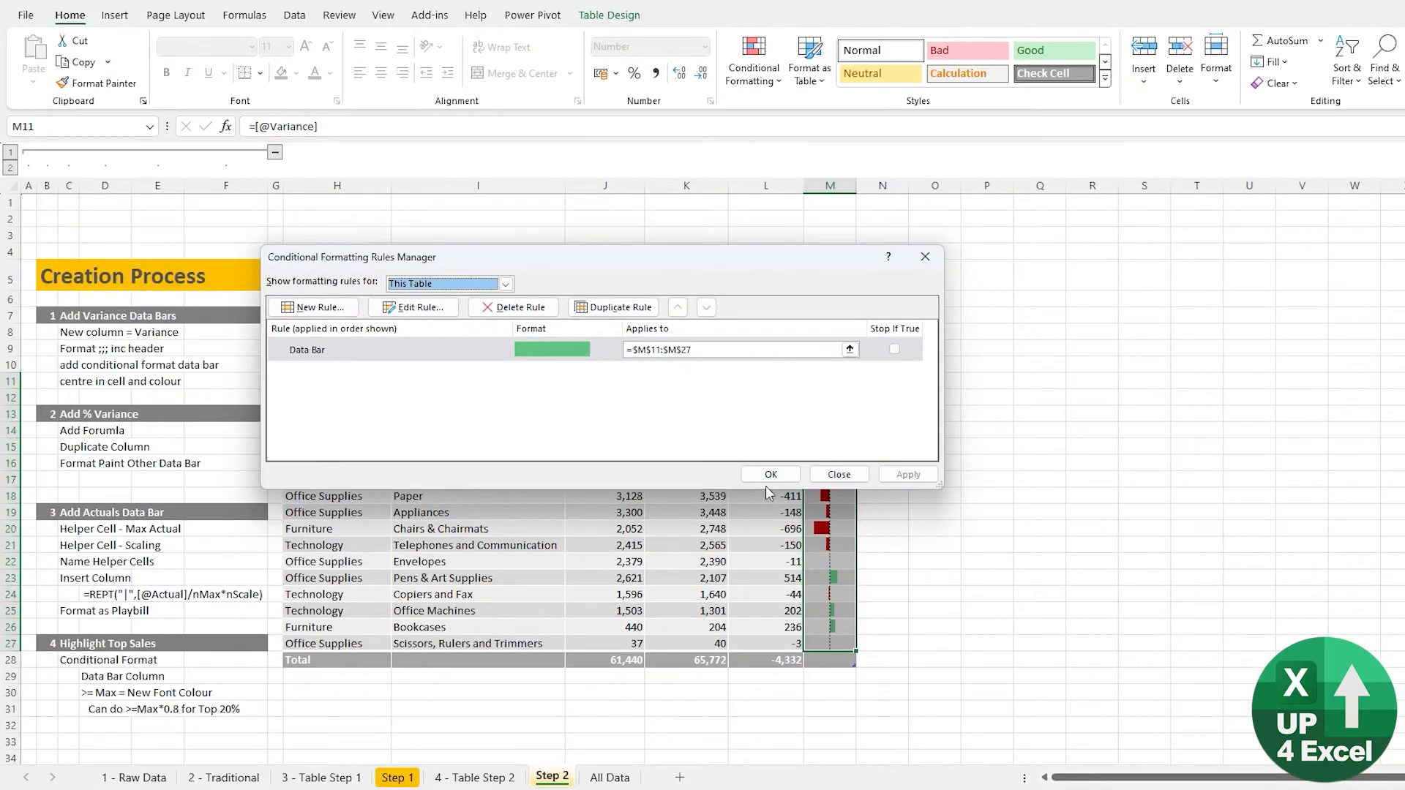
{"action": "left_click", "coordinate": [770, 474]}
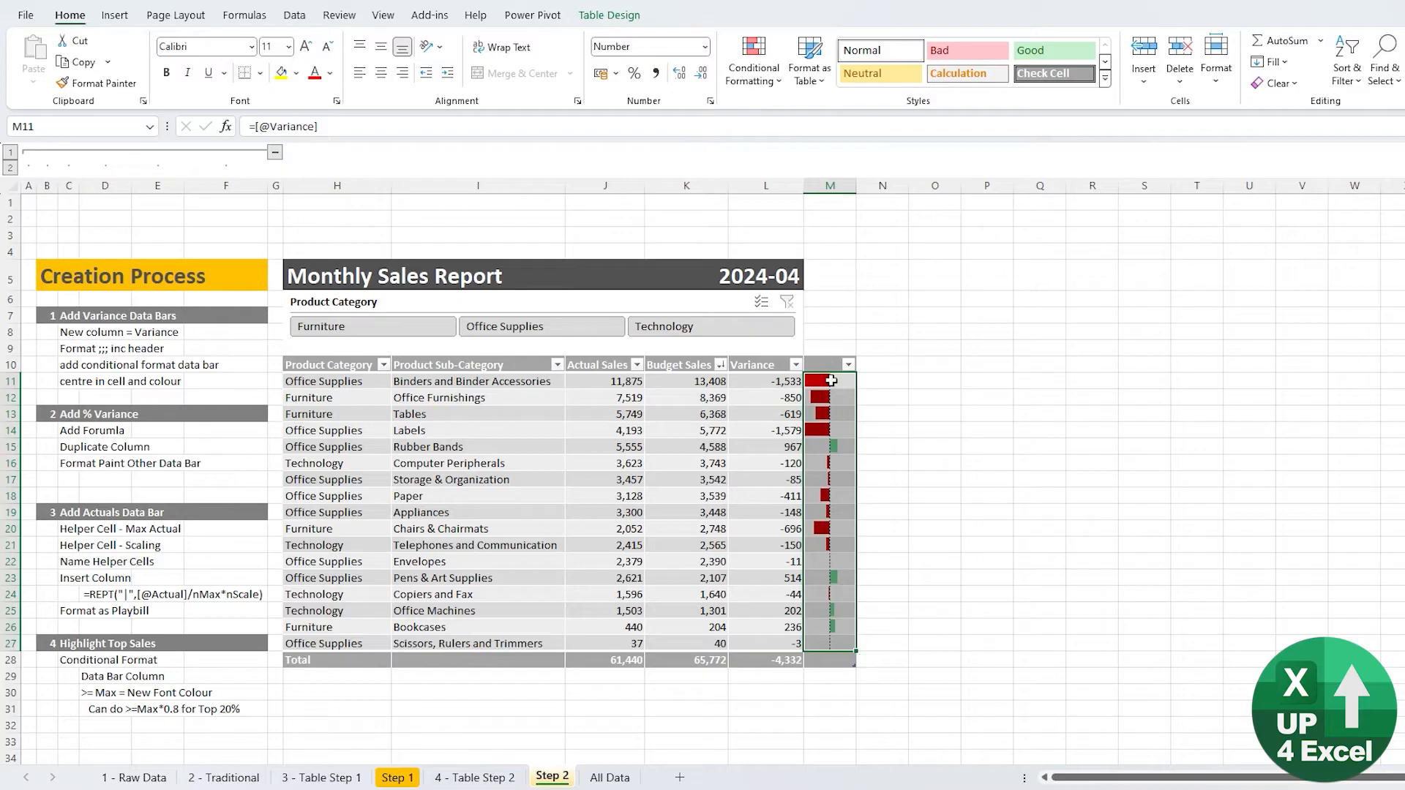
{"action": "mouse_move", "coordinate": [852, 179]}
{"action": "left_mouse_down"}
{"action": "mouse_move", "coordinate": [889, 184]}
{"action": "mouse_move", "coordinate": [861, 185]}
{"action": "left_mouse_up"}
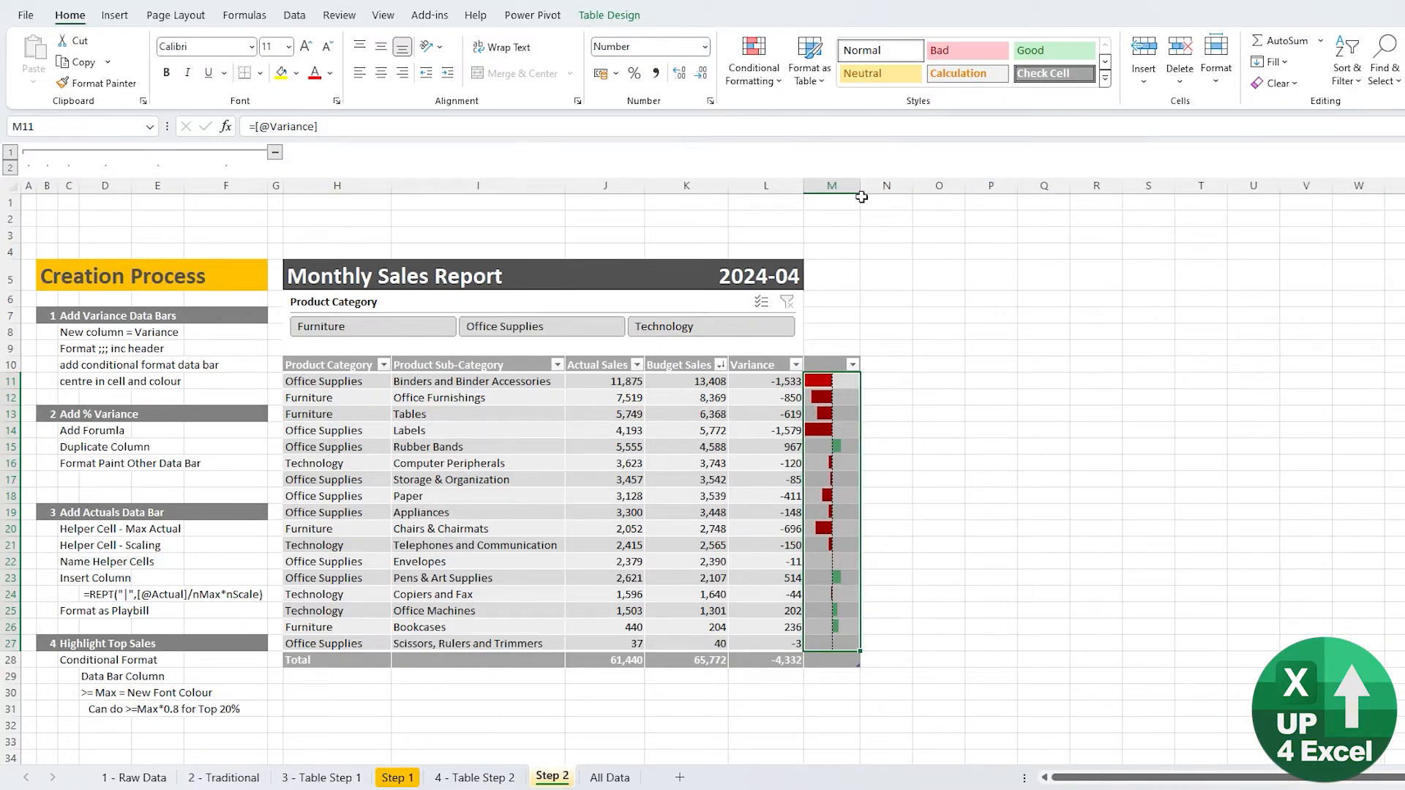
Sort the table by the variance bar column, first in descending and finally in ascending order.
{"action": "left_click", "coordinate": [832, 397]}
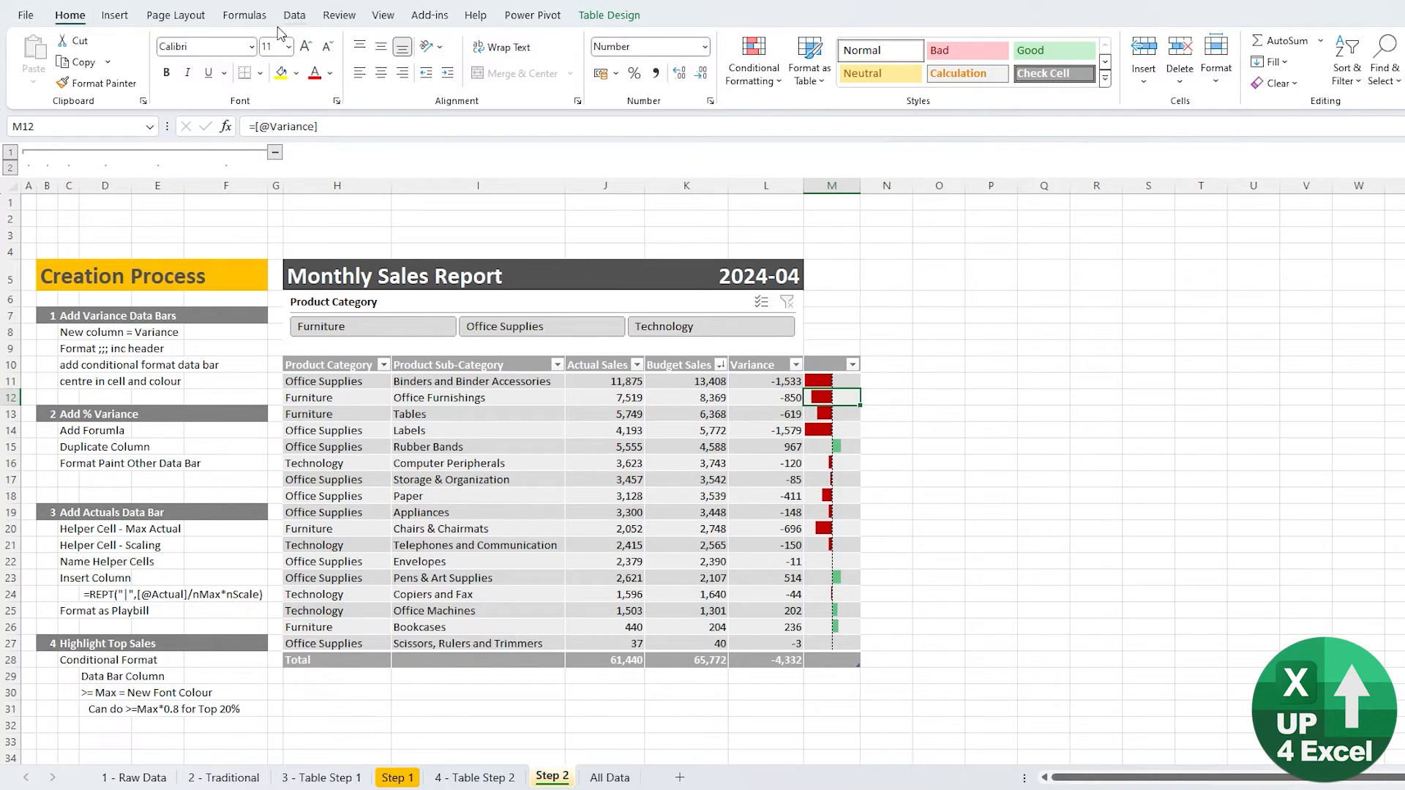
{"action": "left_click", "coordinate": [294, 15]}
{"action": "left_click", "coordinate": [703, 72]}
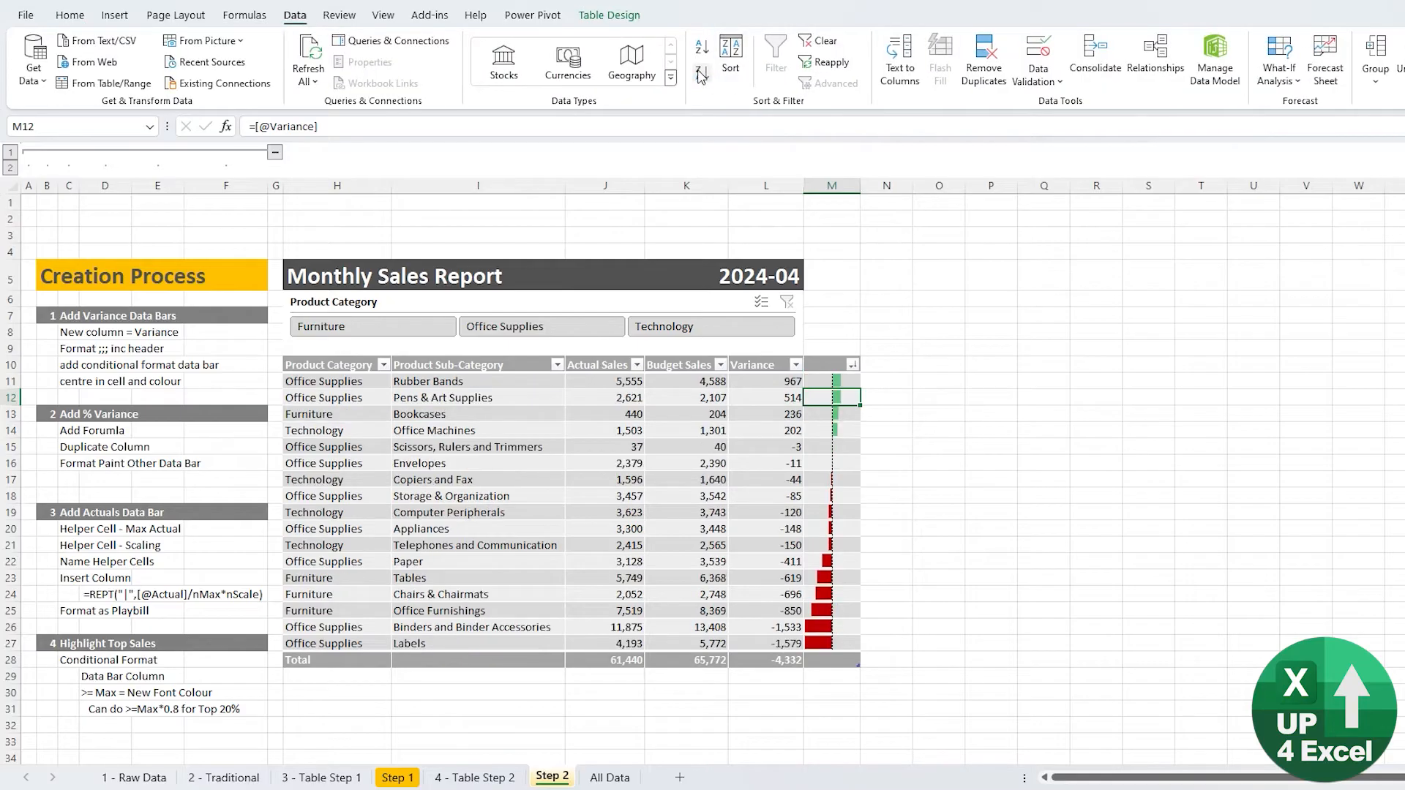
{"action": "left_click", "coordinate": [703, 49]}
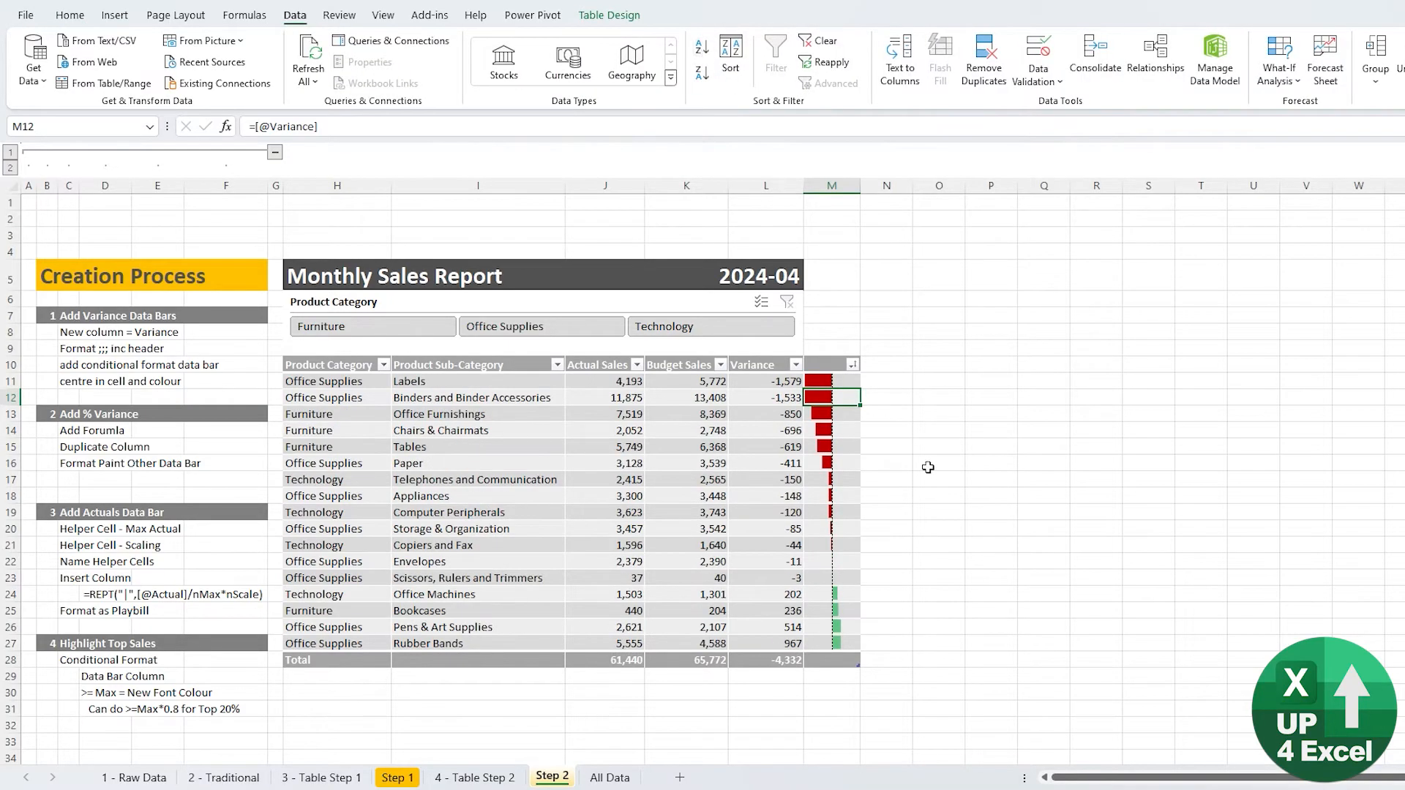
{"action": "left_click", "coordinate": [769, 443]}
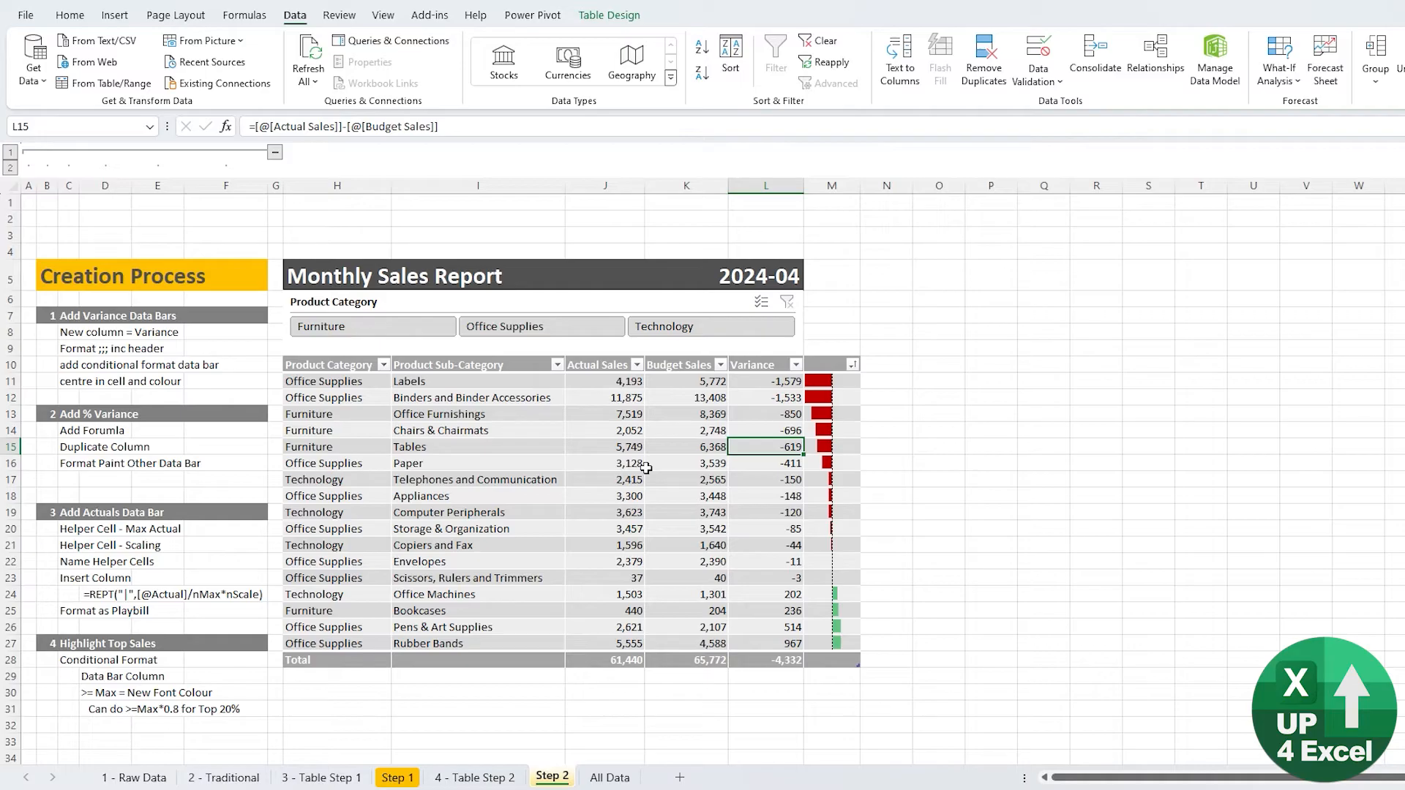
{"action": "left_click", "coordinate": [870, 379]}
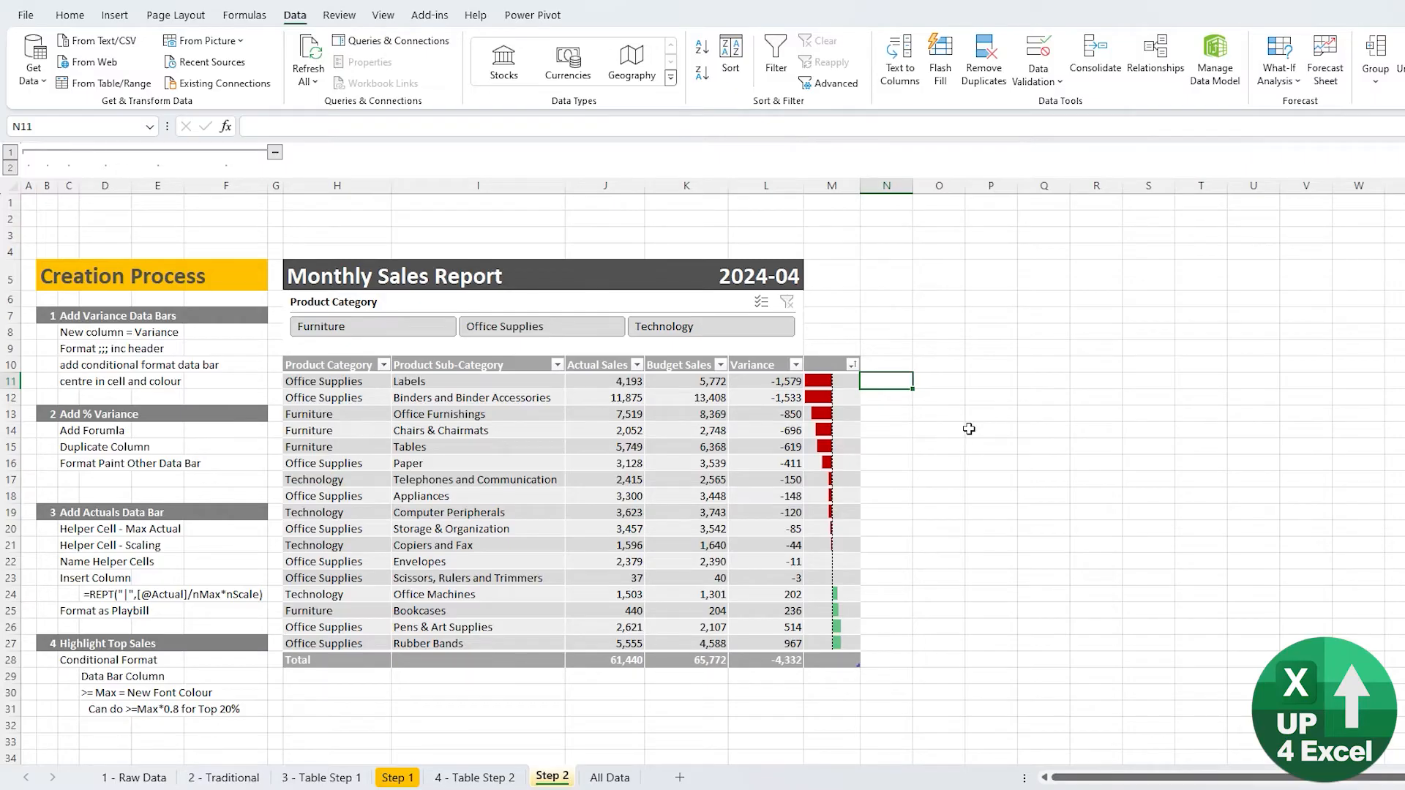
{"action": "type", "text": "="}
{"action": "key", "text": "Left"}
{"action": "key", "text": "Left"}
{"action": "type", "text": "/"}
{"action": "key", "text": "Left"}
{"action": "key", "text": "Left"}
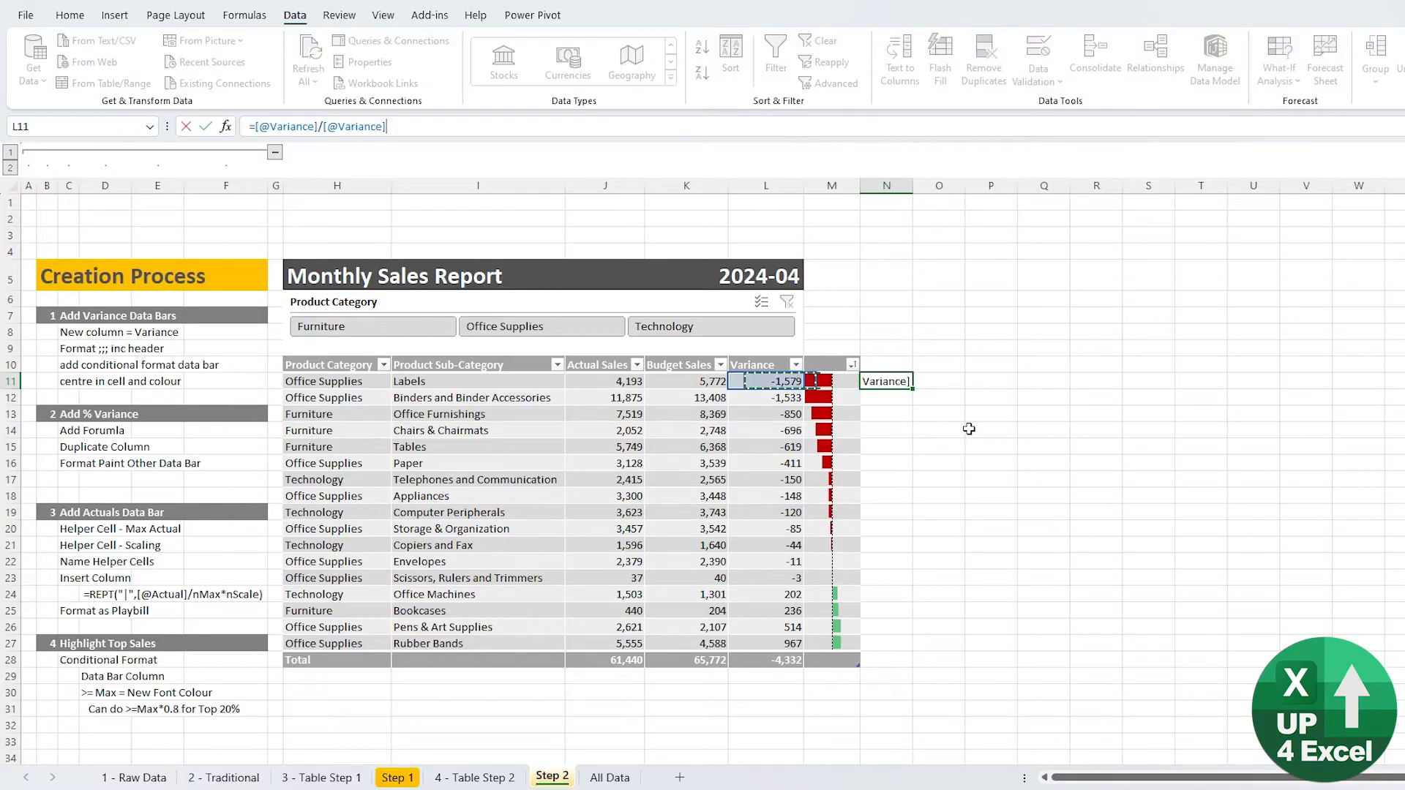
{"action": "key", "text": "Left"}
{"action": "key", "text": "Return"}
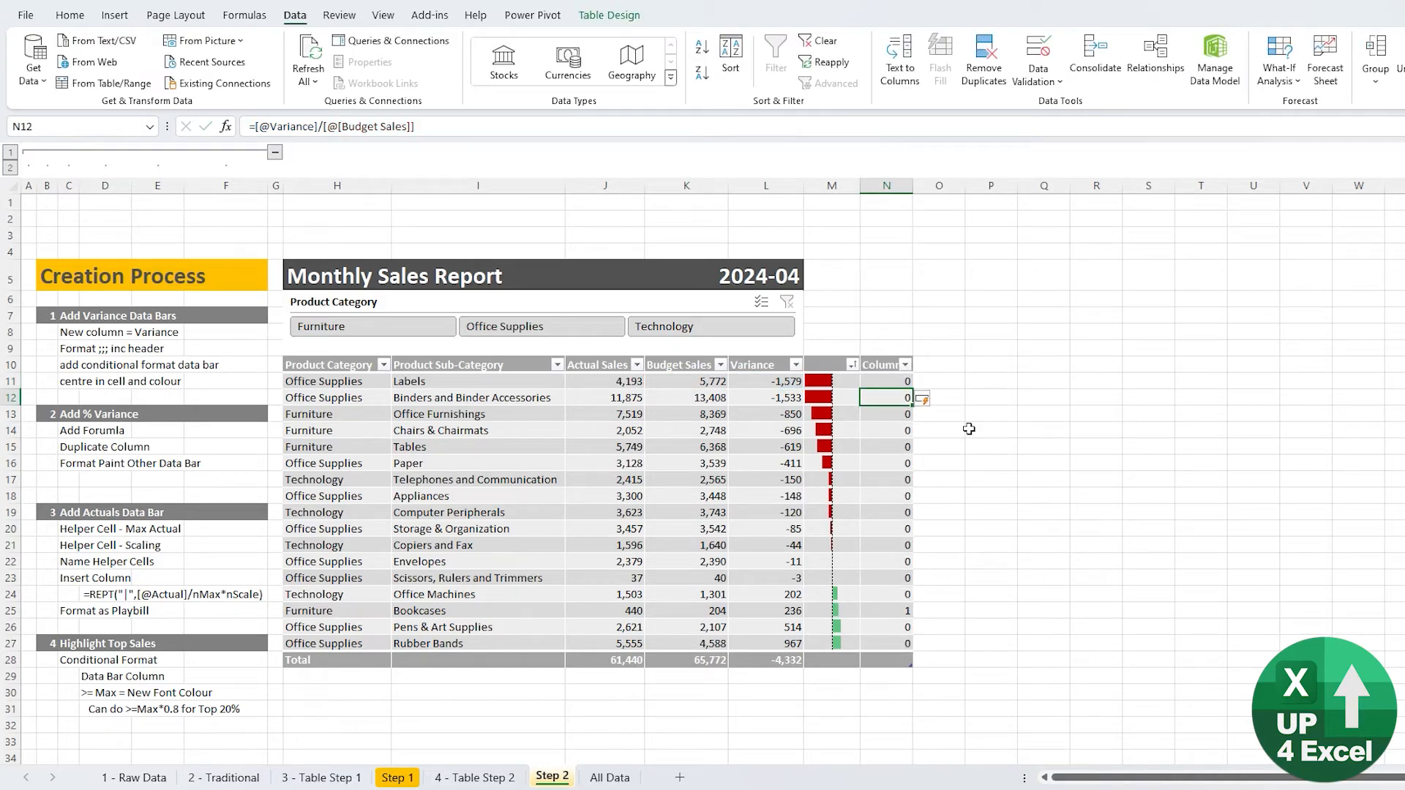
Format the new column N data as percentages and rename its header Var %.
{"action": "key", "text": "ctrl+space"}
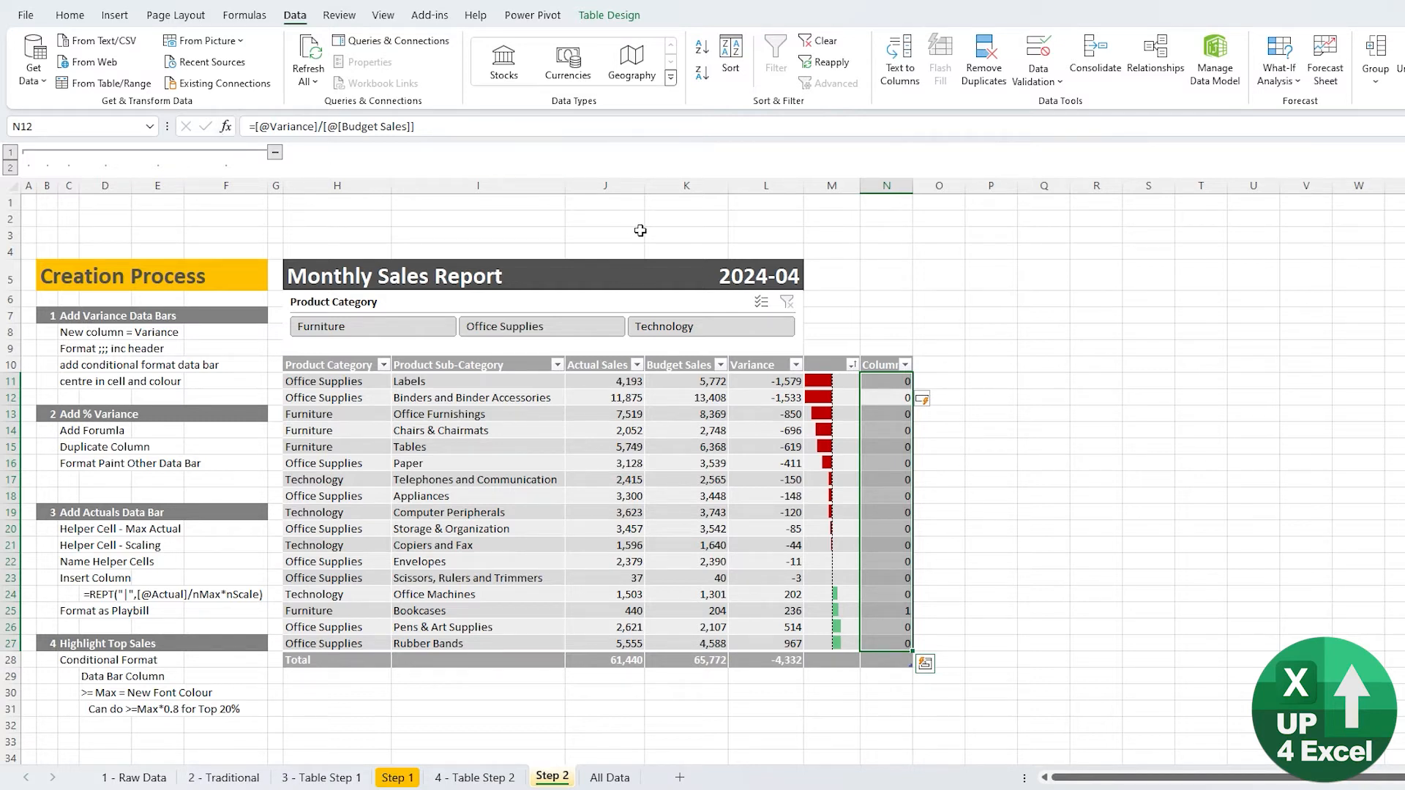
{"action": "key", "text": "ctrl+shift+5"}
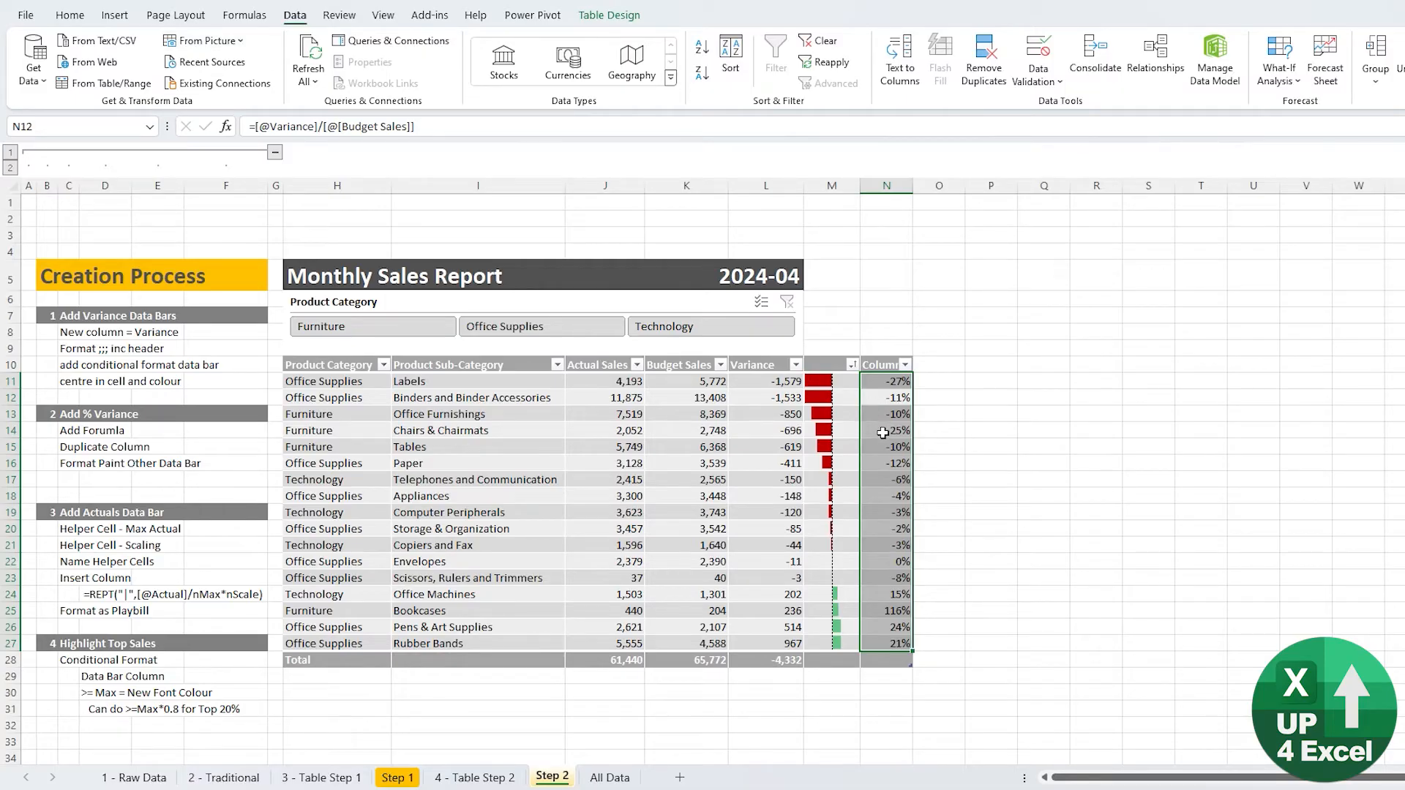
{"action": "left_click", "coordinate": [882, 366]}
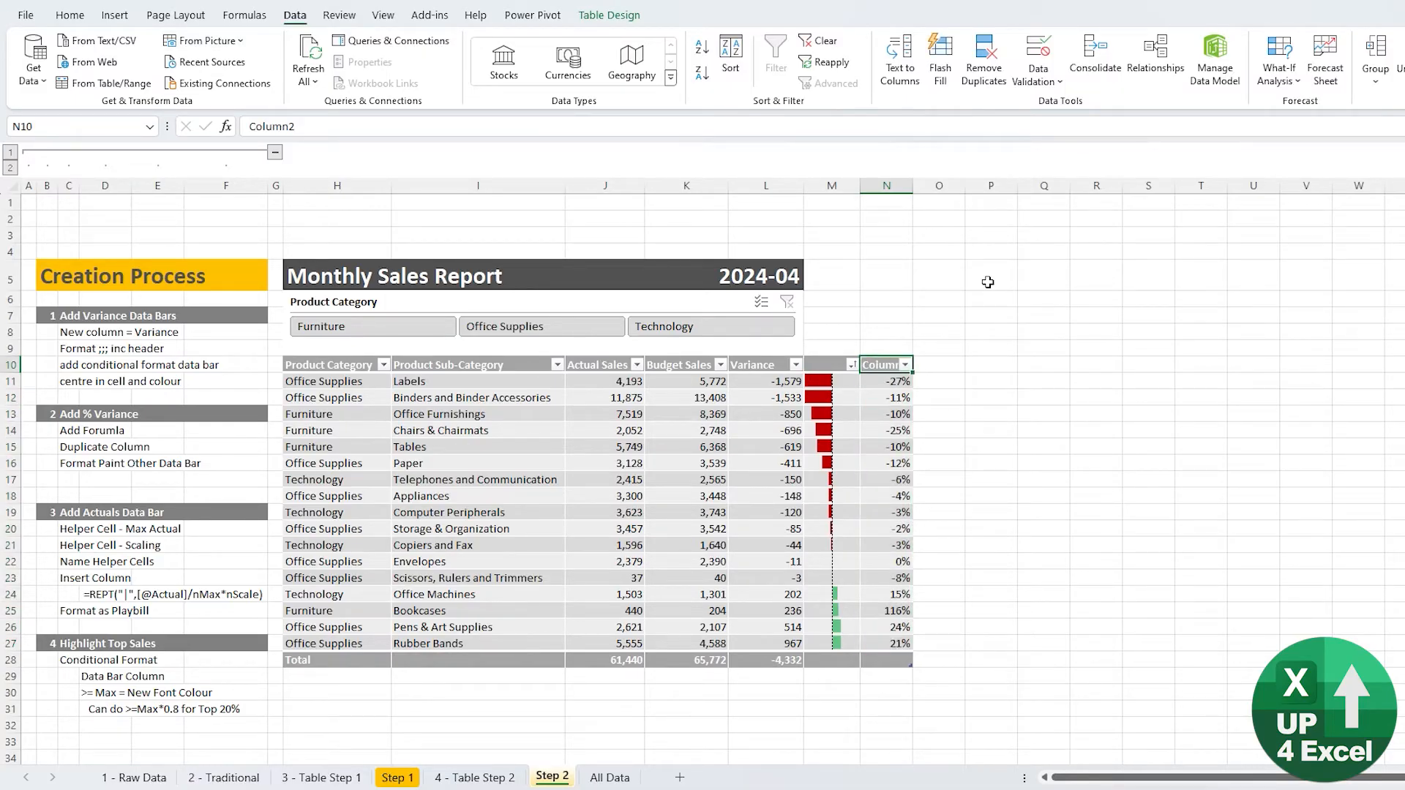
{"action": "type", "text": "Var %"}
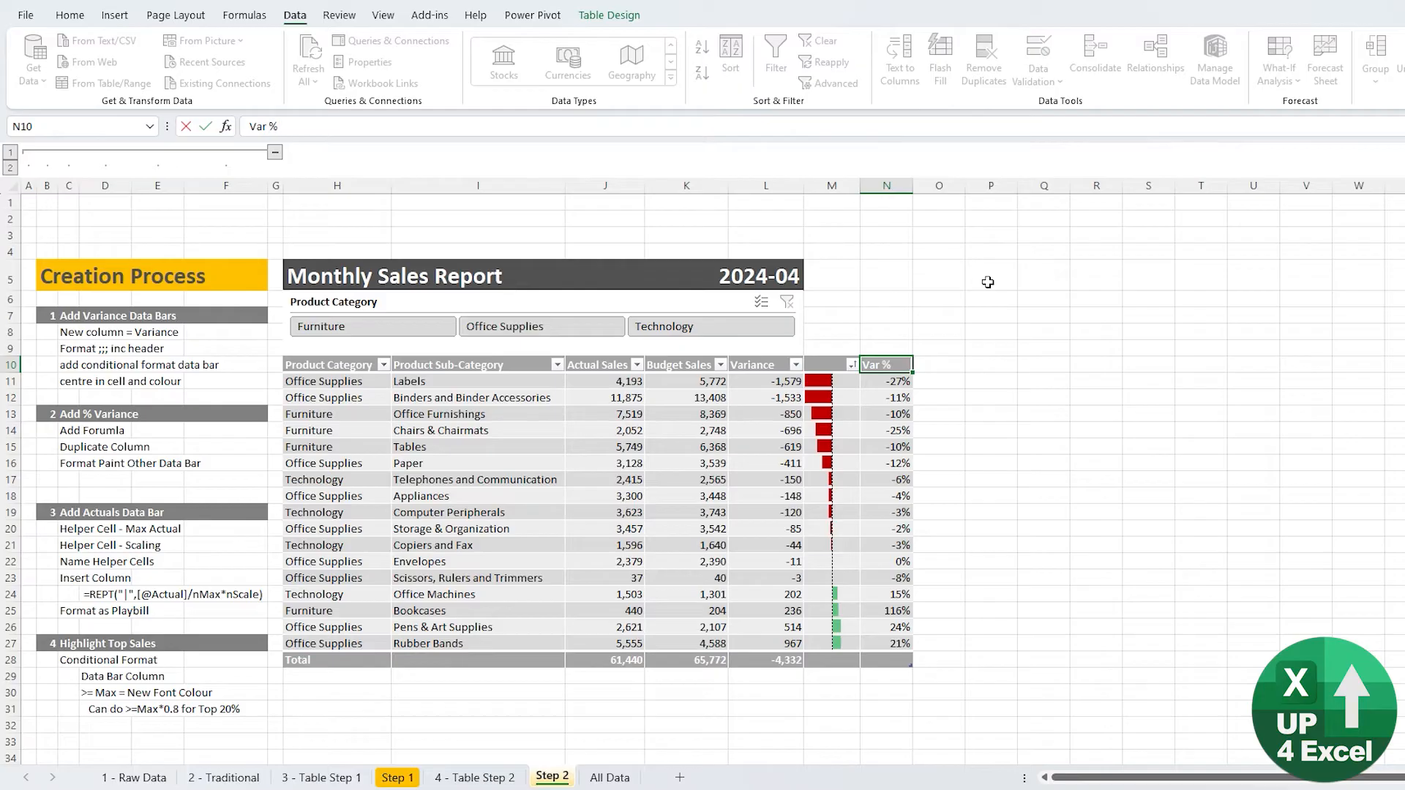
{"action": "key", "text": "Return"}
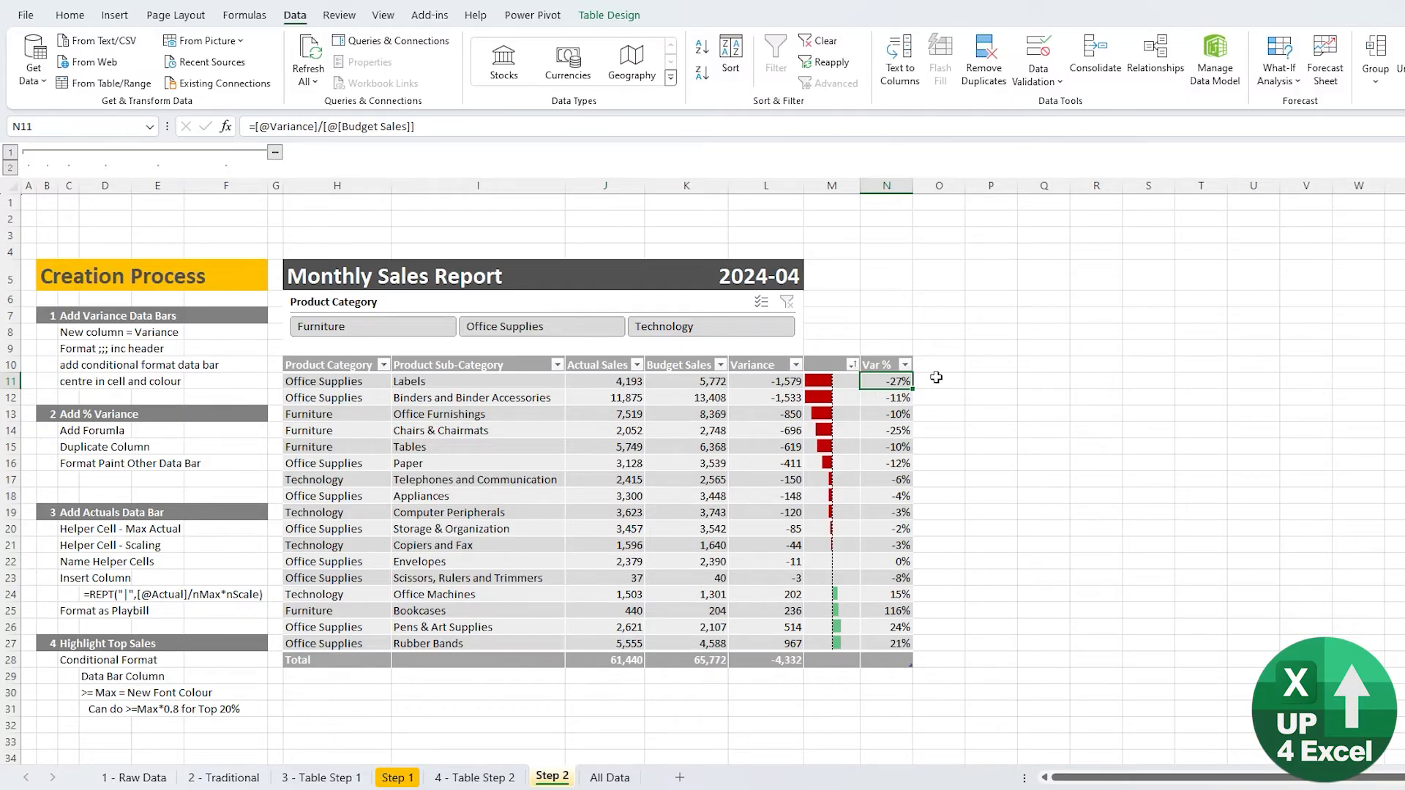
Add a table column in O that duplicates the percentage variance with =[@[Var %]].
{"action": "left_click", "coordinate": [959, 378]}
{"action": "type", "text": "="}
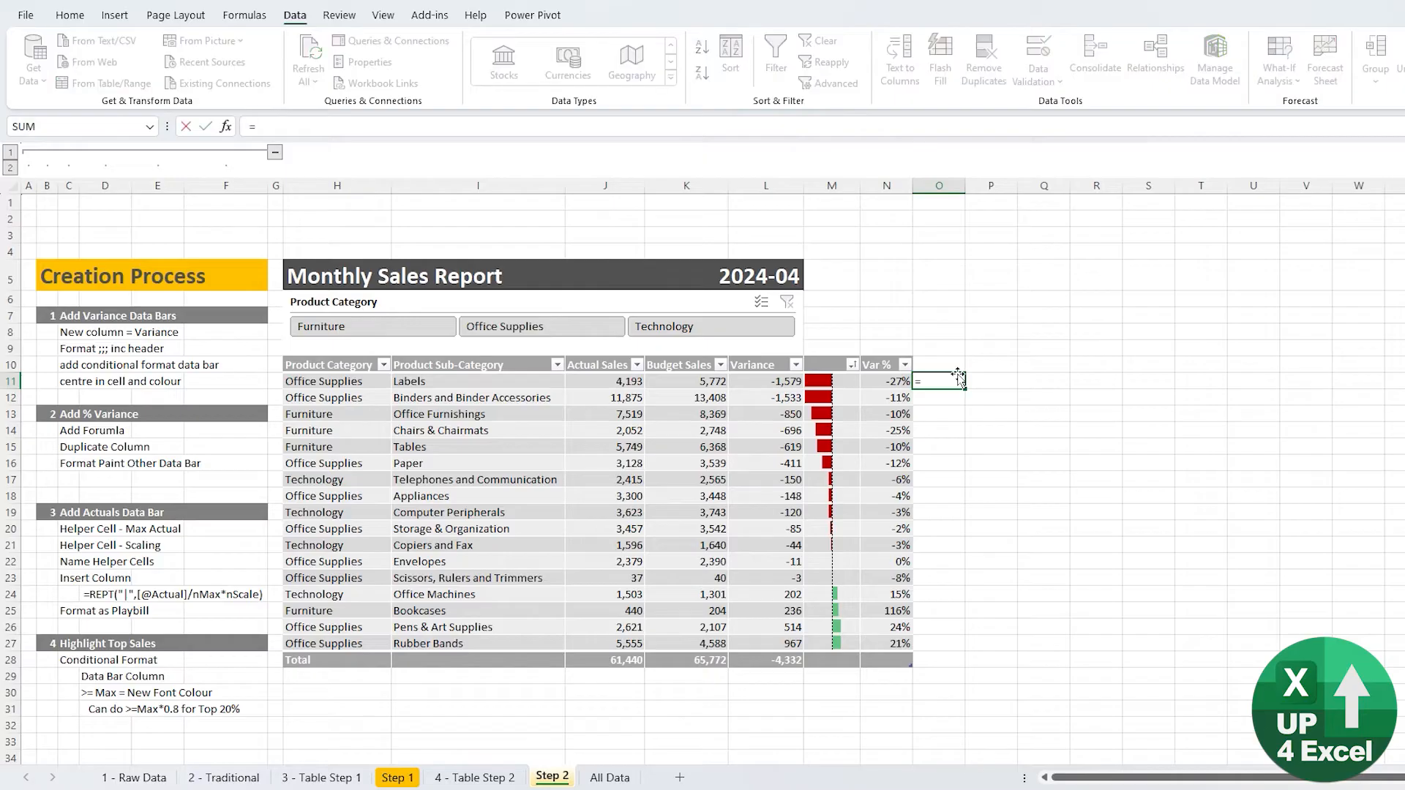
{"action": "key", "text": "Left"}
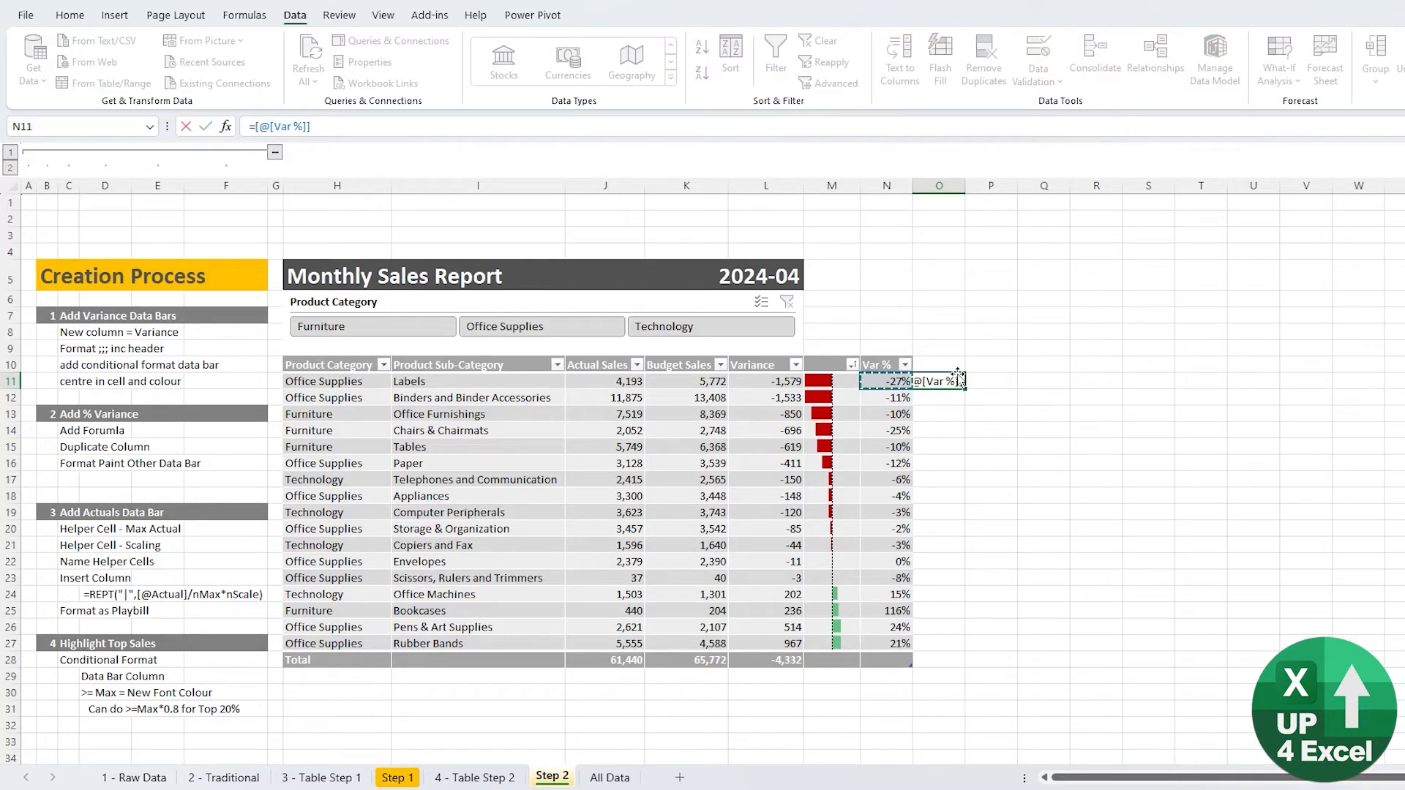
{"action": "key", "text": "Return"}
Copy the formatting of column M onto column O with Format Painter.
{"action": "left_click", "coordinate": [833, 186]}
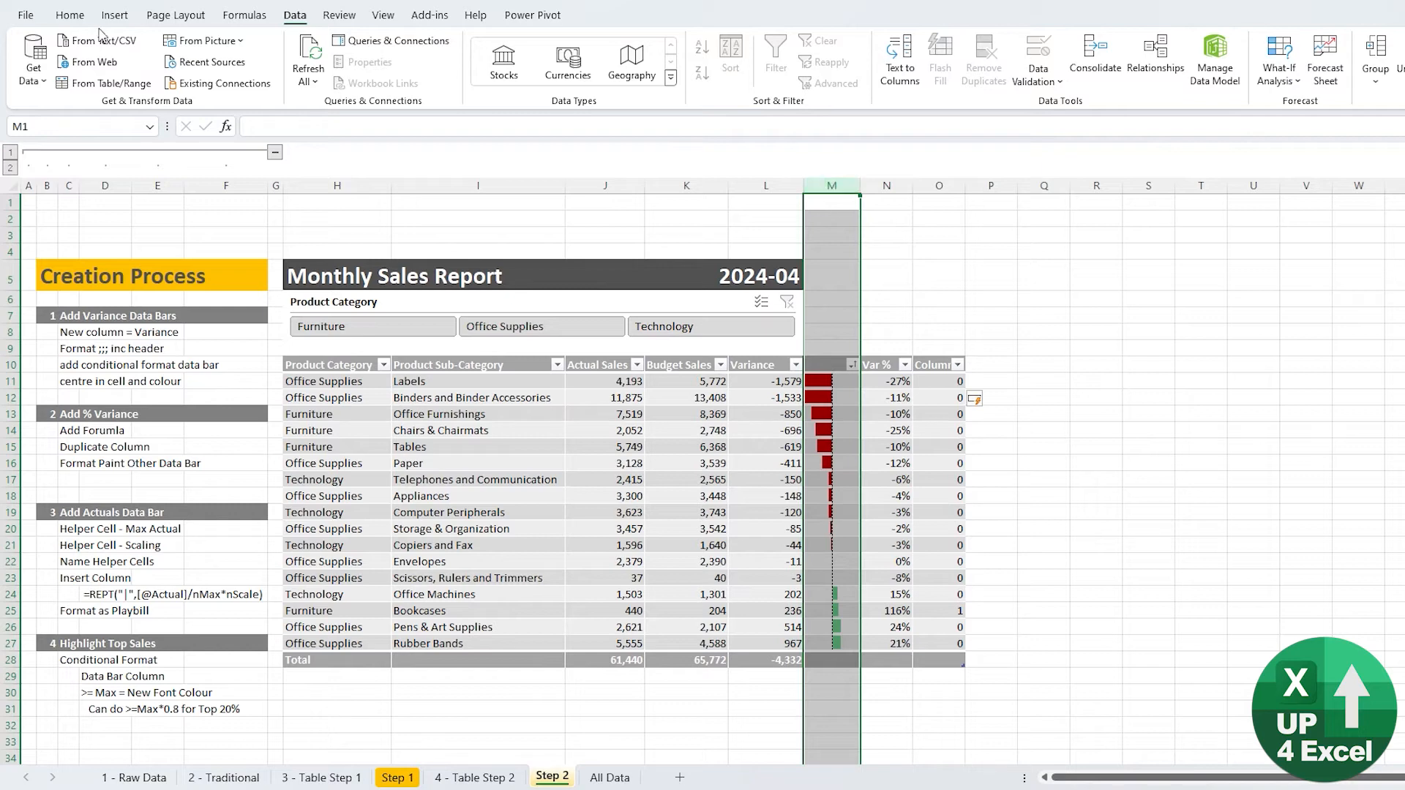
{"action": "left_click", "coordinate": [70, 16]}
{"action": "left_click", "coordinate": [99, 83]}
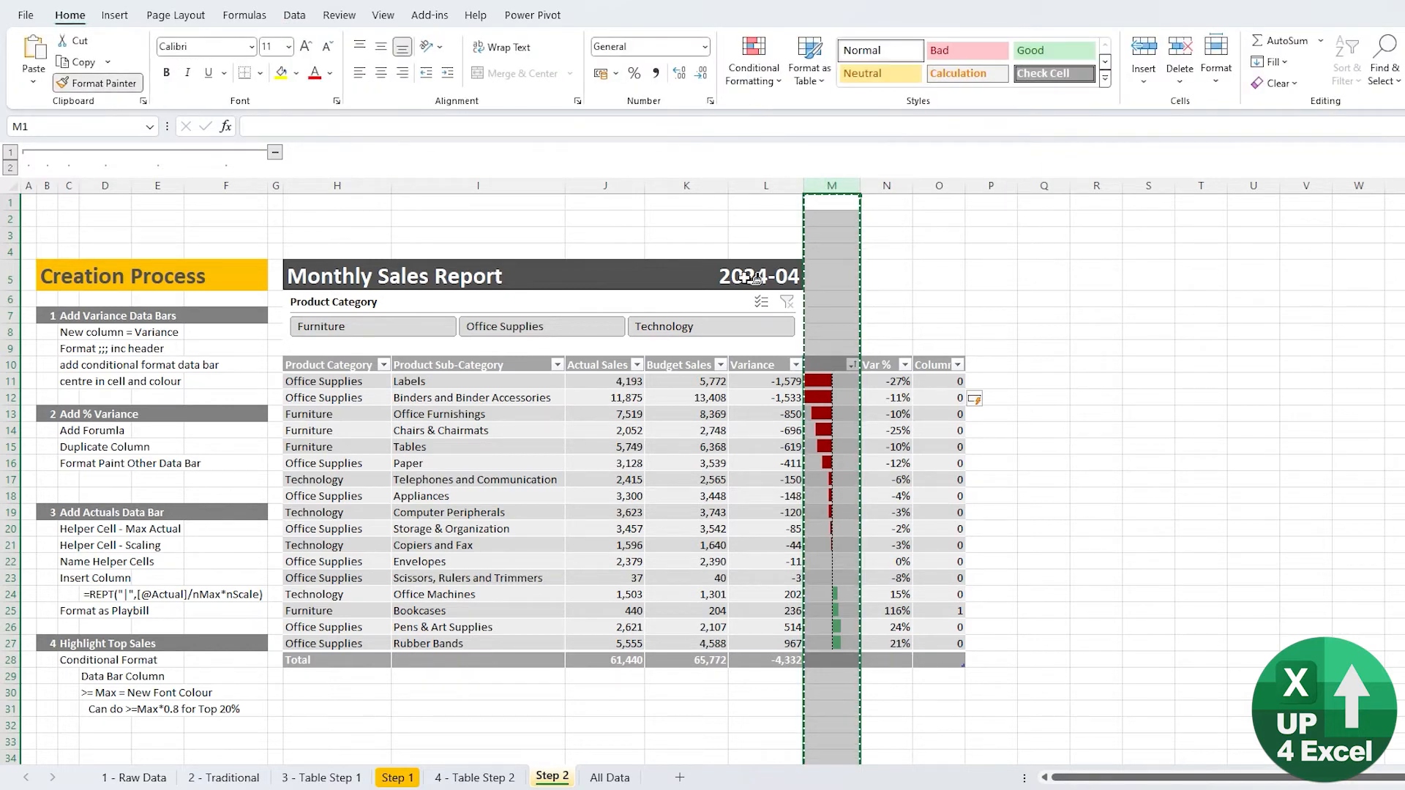
{"action": "left_click", "coordinate": [944, 185]}
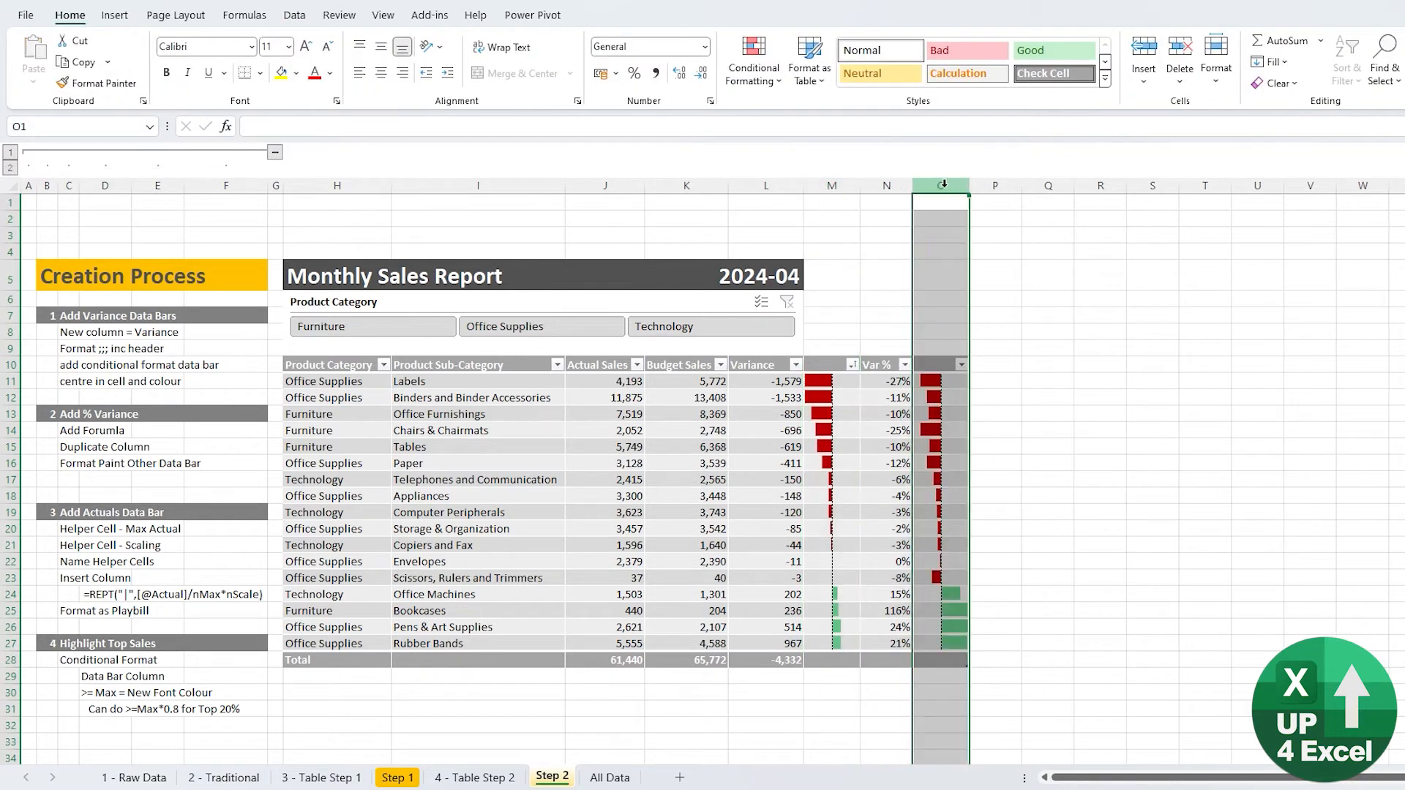
Compare the variance bars in column M with the percentage variance bars in column O.
{"action": "left_click", "coordinate": [924, 471]}
{"action": "left_click", "coordinate": [849, 404]}
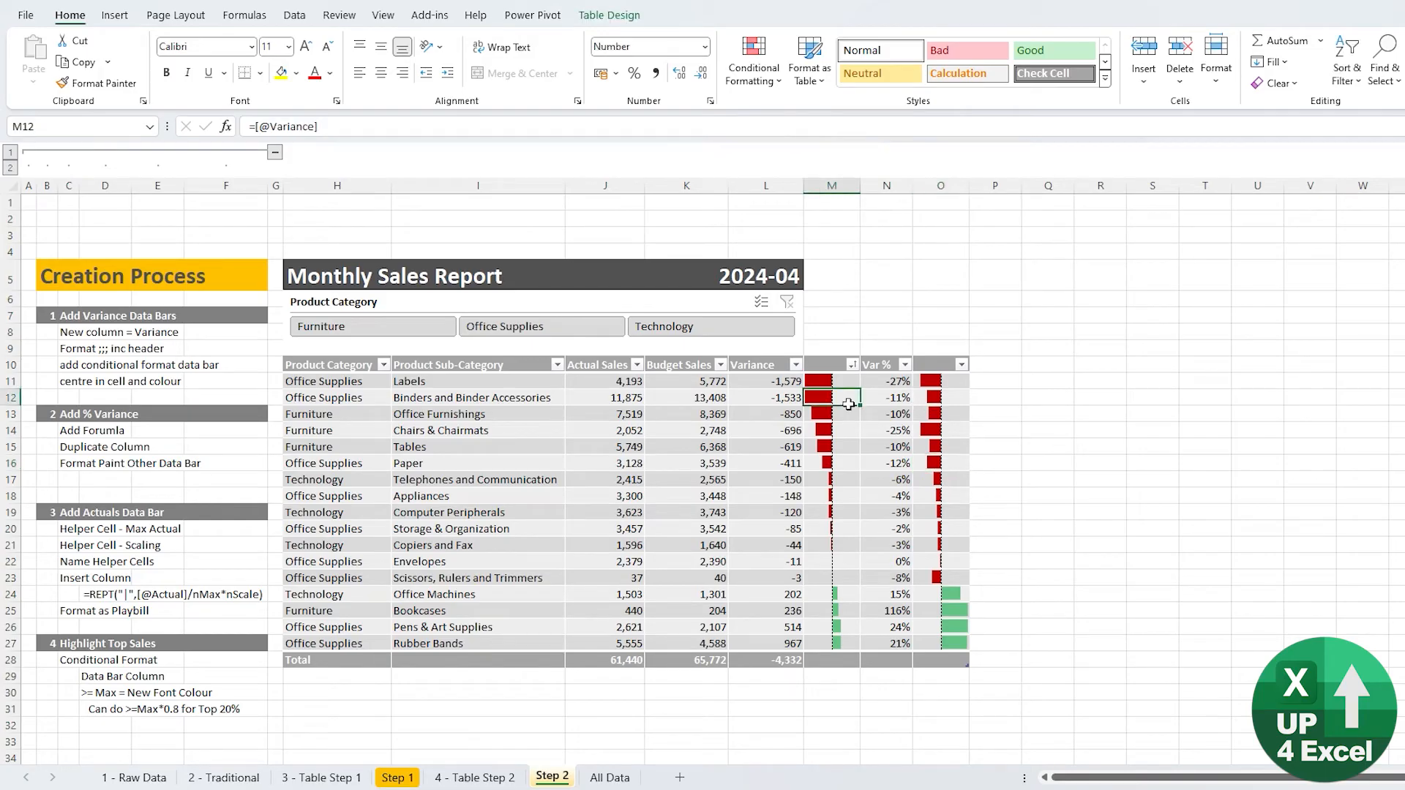
{"action": "left_click", "coordinate": [931, 414]}
{"action": "left_click", "coordinate": [837, 418]}
{"action": "left_click", "coordinate": [927, 413]}
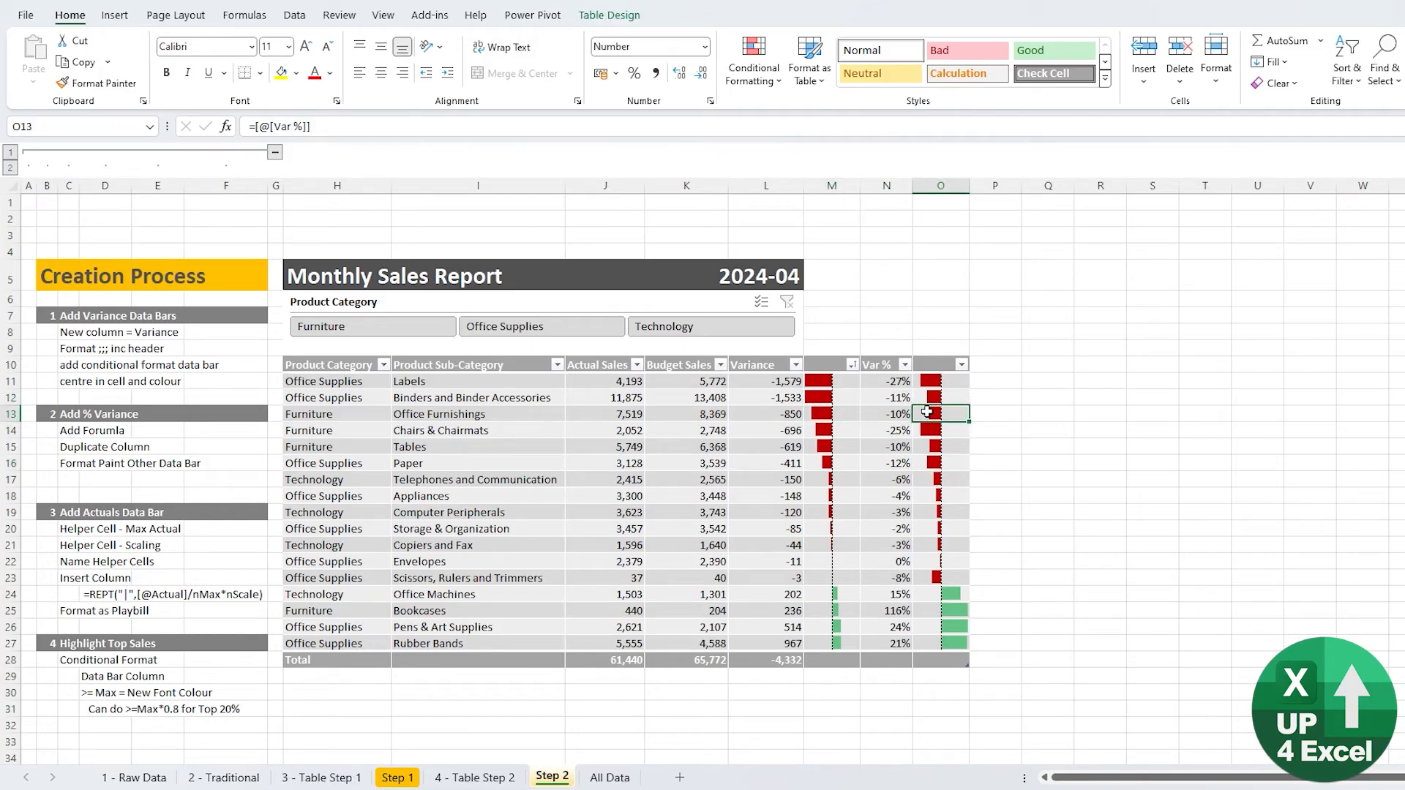
{"action": "left_click", "coordinate": [934, 463]}
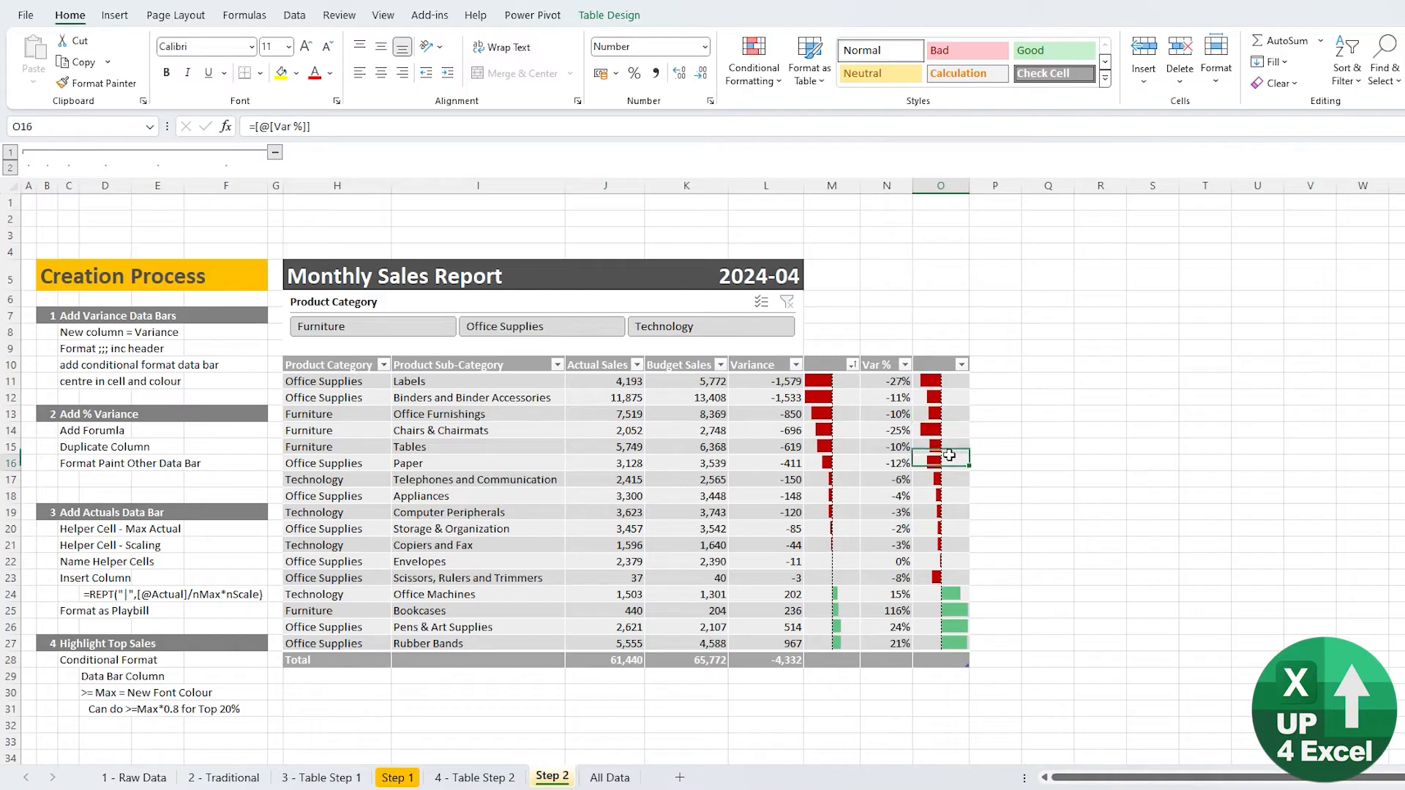
{"action": "left_click", "coordinate": [930, 415]}
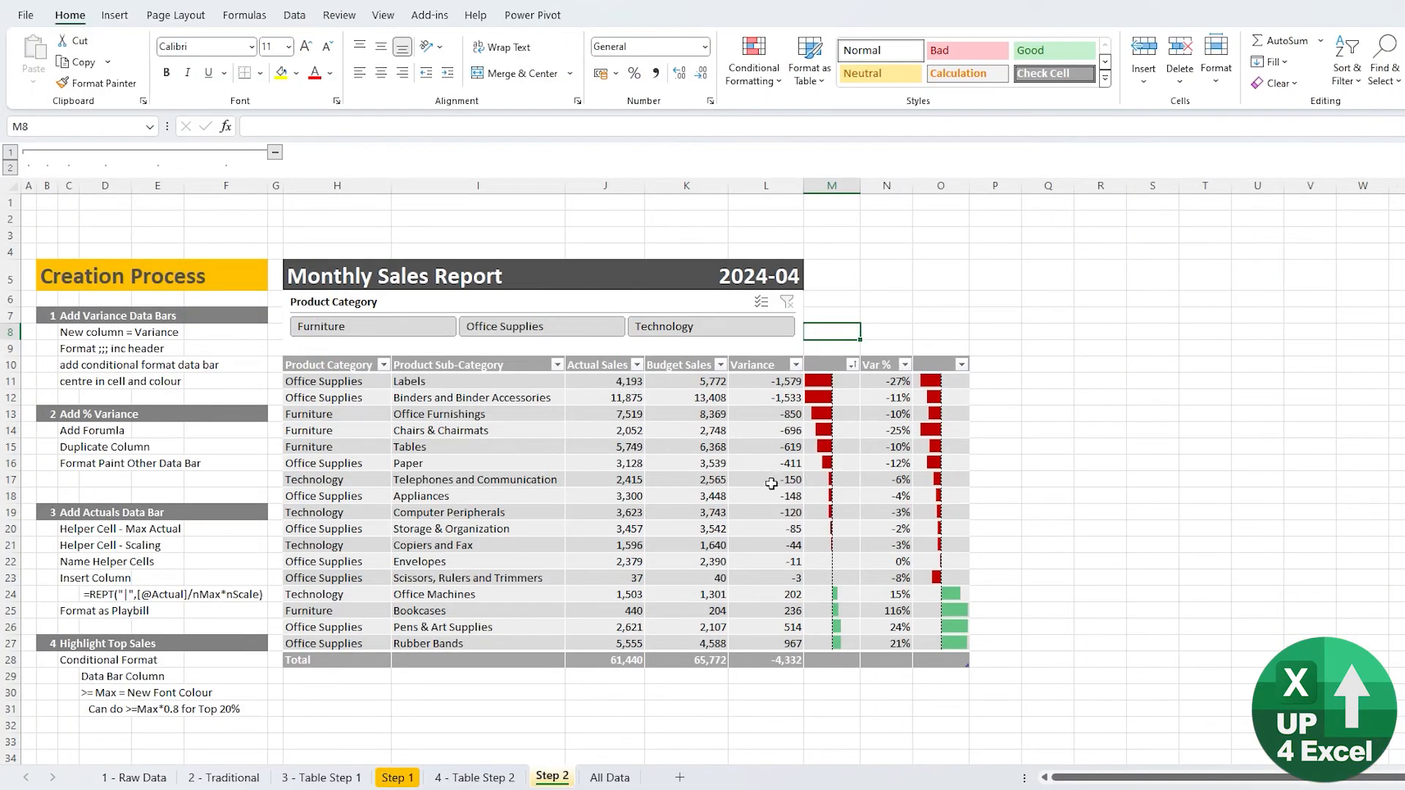
Insert a new table column before Variance and name its header Top Act.
{"action": "right_click", "coordinate": [767, 185]}
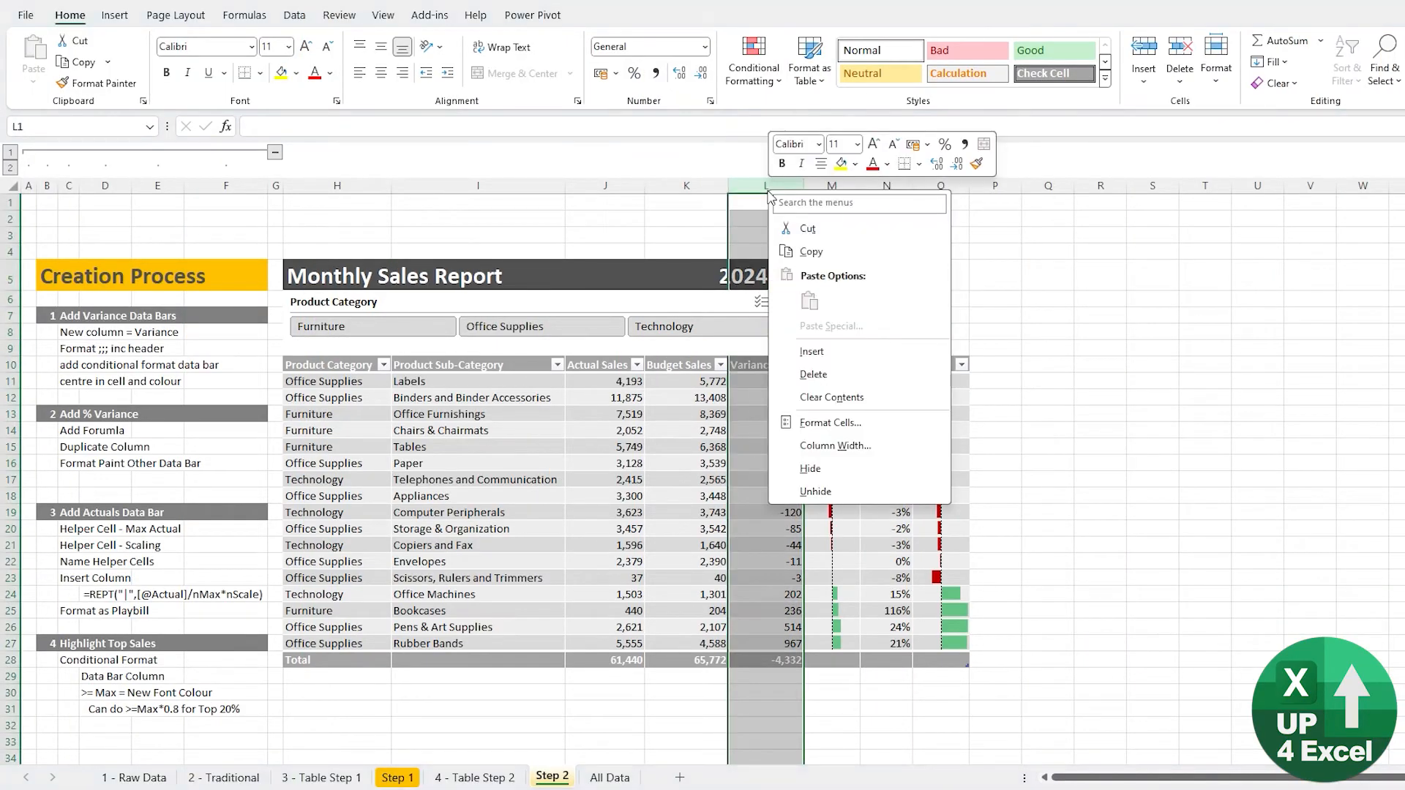
{"action": "left_click", "coordinate": [805, 354]}
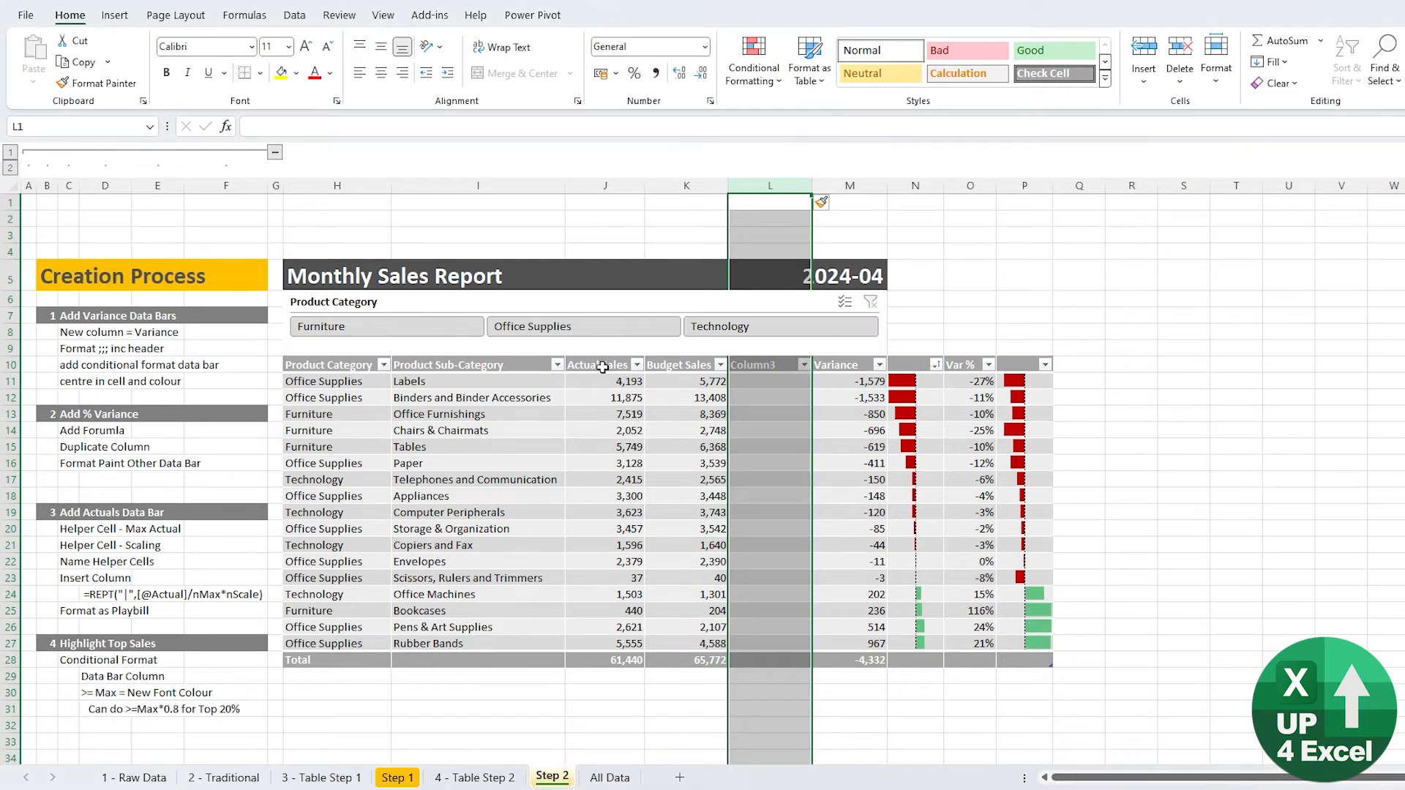
{"action": "left_click", "coordinate": [609, 777]}
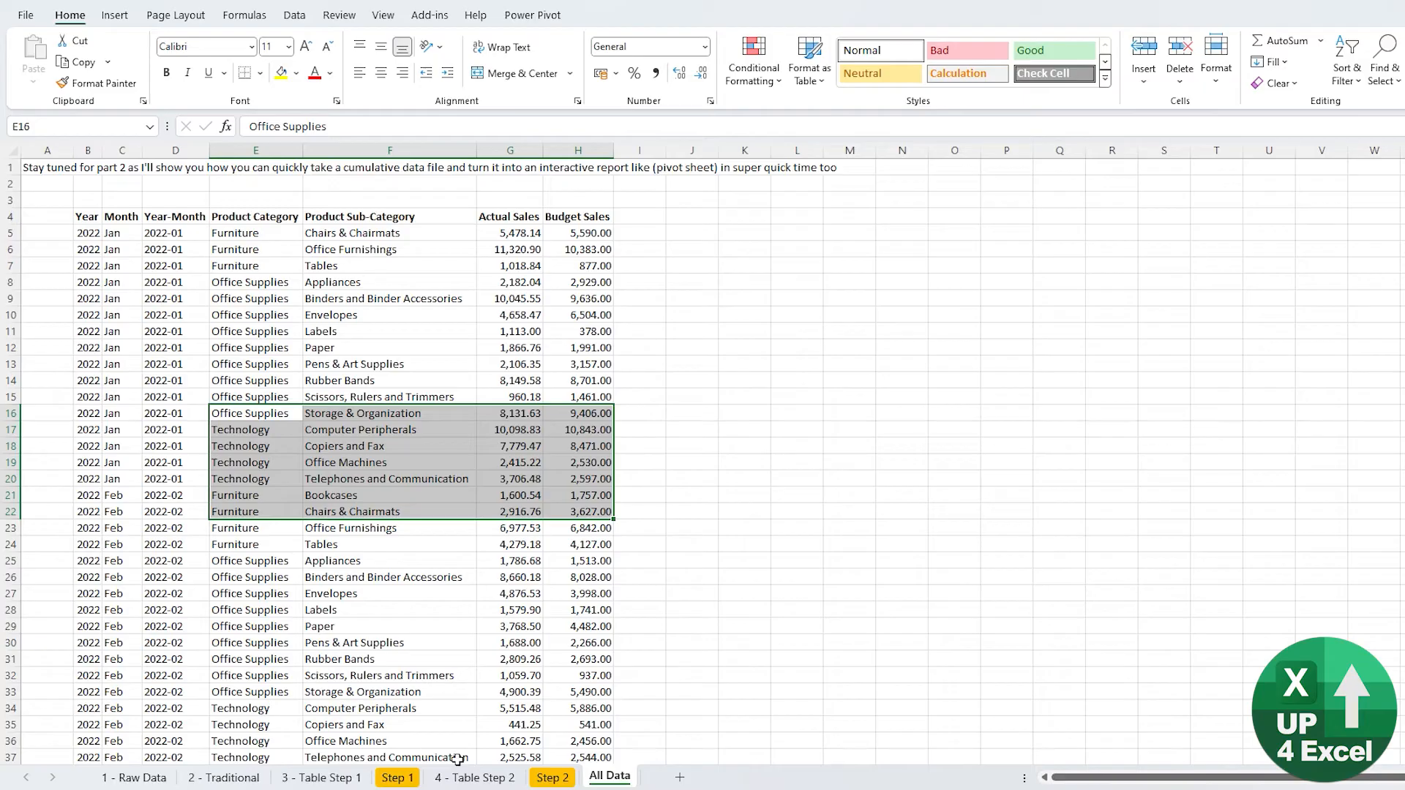
{"action": "left_click", "coordinate": [552, 777]}
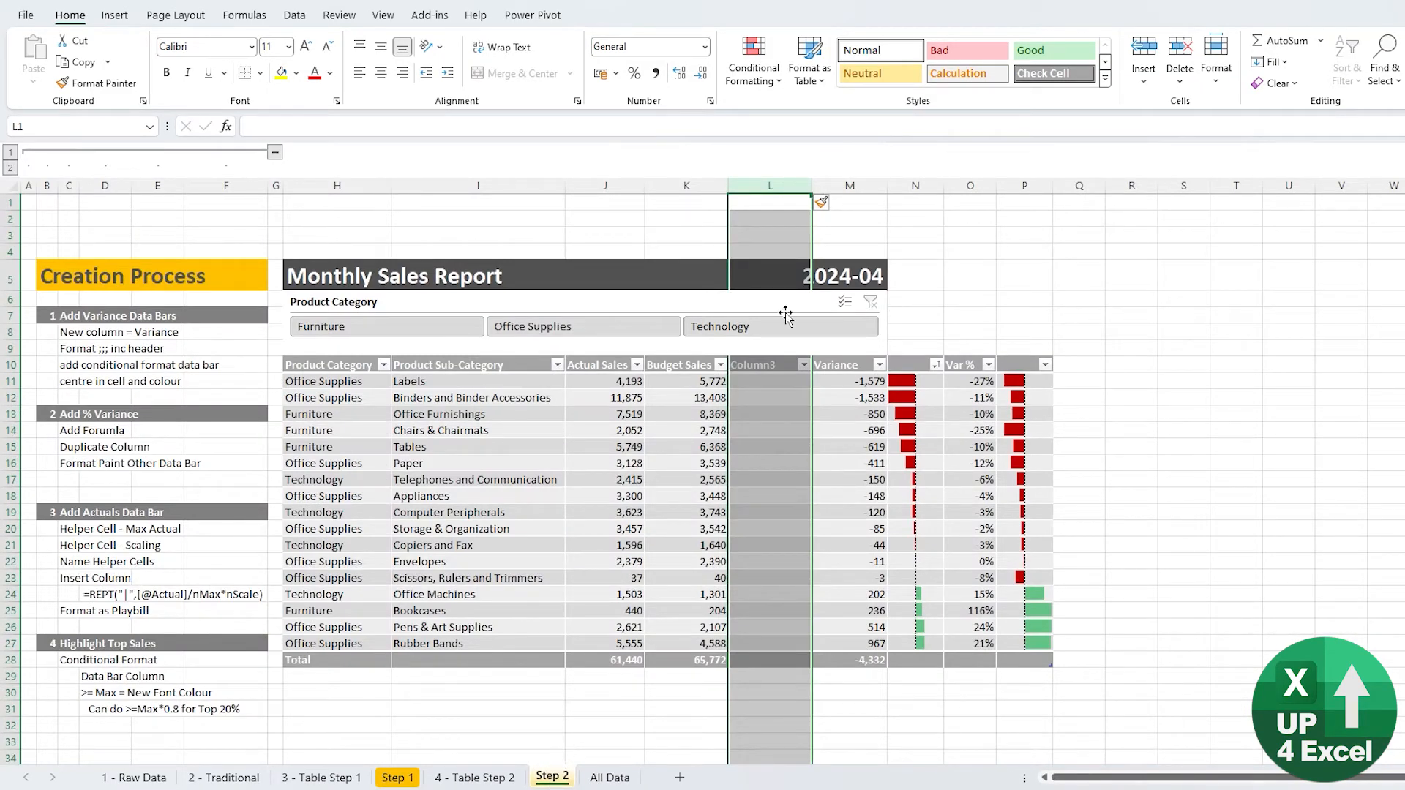
{"action": "left_click", "coordinate": [735, 371]}
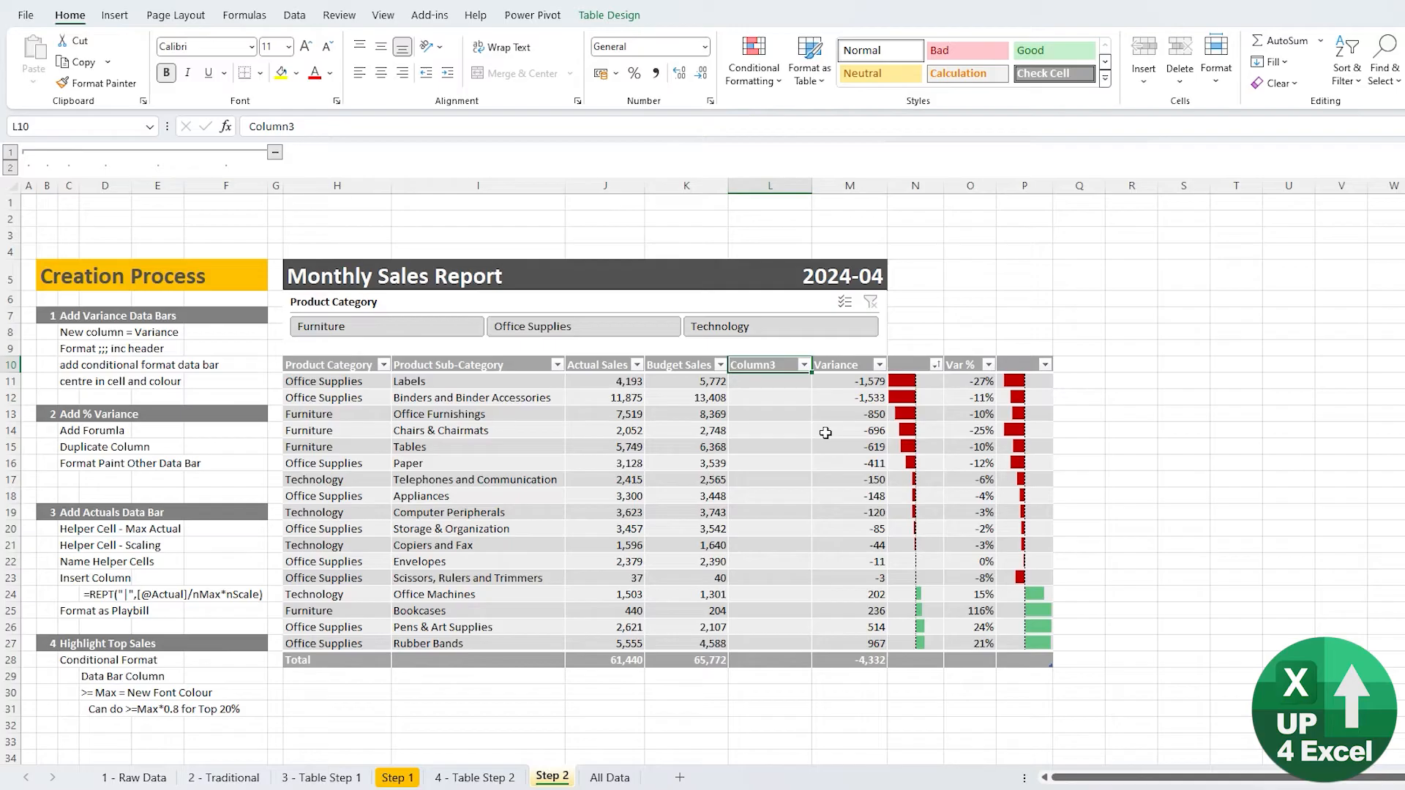
{"action": "type", "text": "Top Act"}
{"action": "key", "text": "Return"}
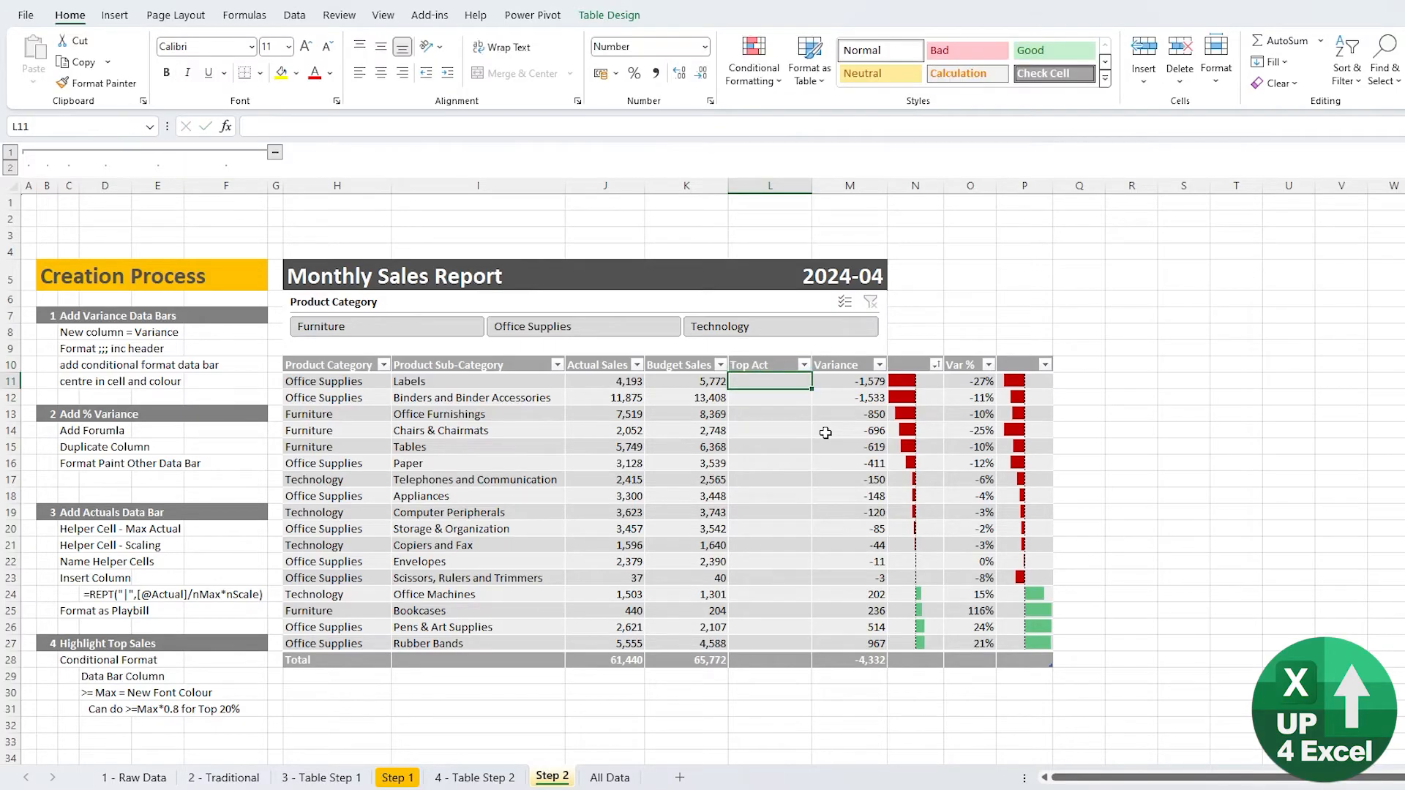
Fill the Top Act column with the formula =[@[Actual Sales]].
{"action": "type", "text": "="}
{"action": "key", "text": "Left"}
{"action": "key", "text": "Left"}
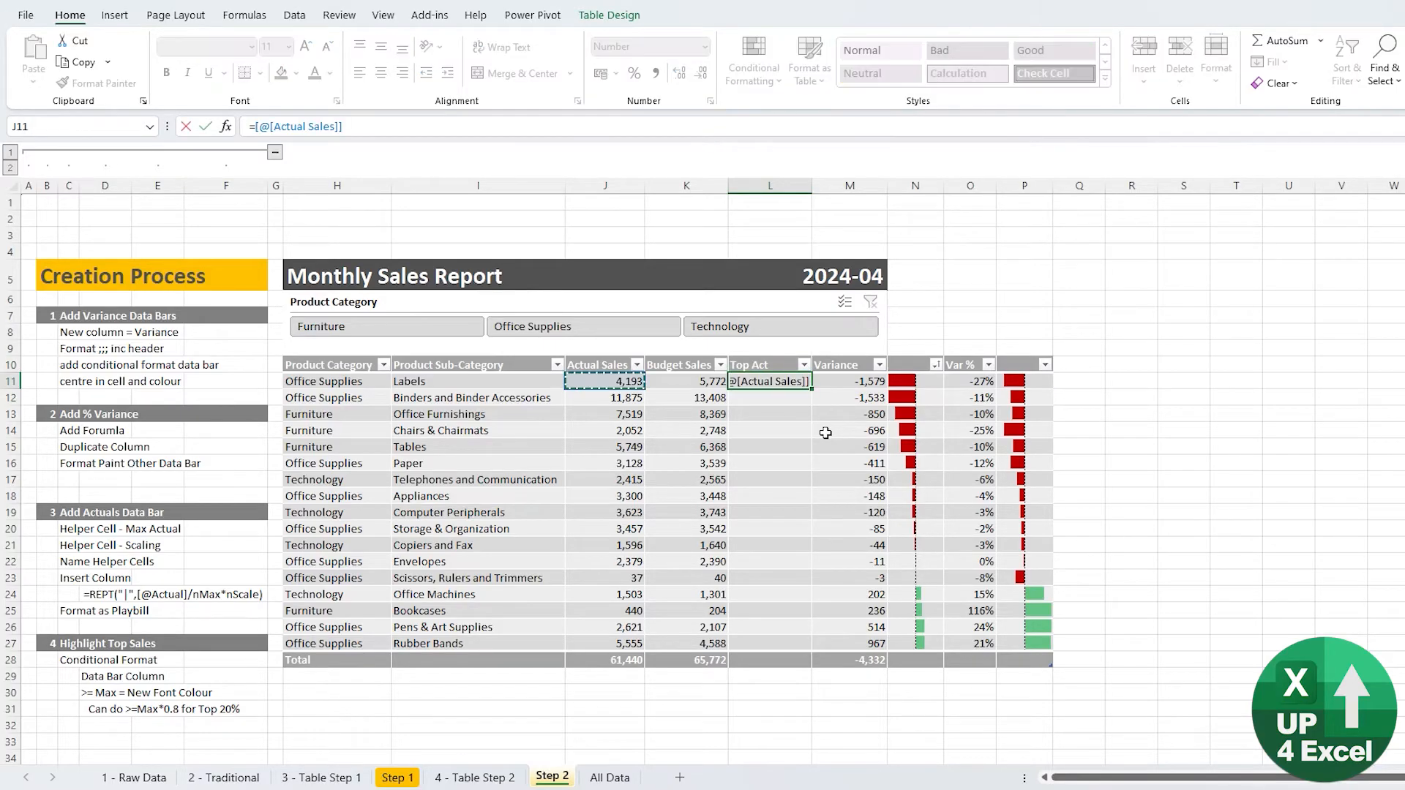
{"action": "key", "text": "Return"}
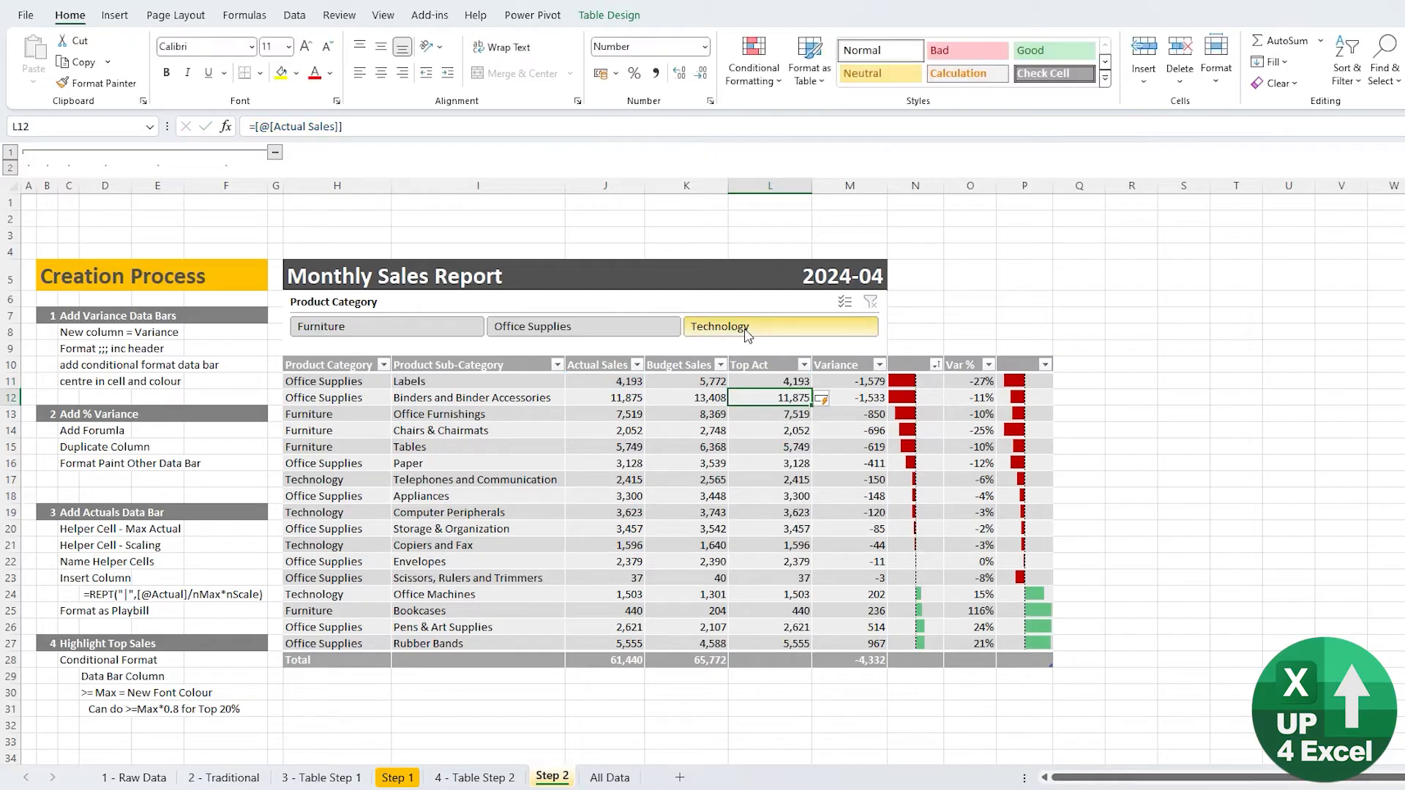
Apply orange solid-fill data bars to the values in the Top Act column.
{"action": "key", "text": "ctrl+space"}
{"action": "left_click", "coordinate": [753, 81]}
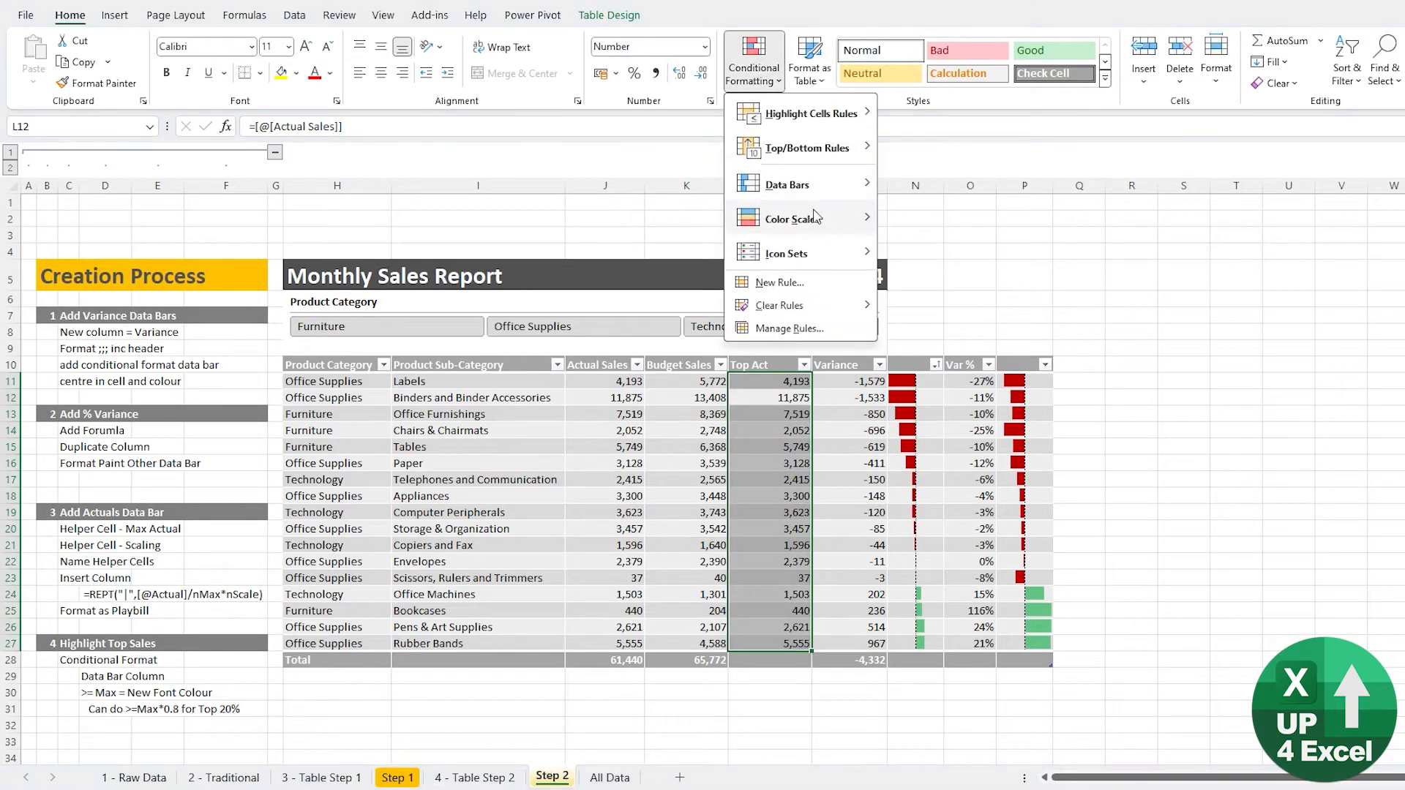
{"action": "mouse_move", "coordinate": [805, 183]}
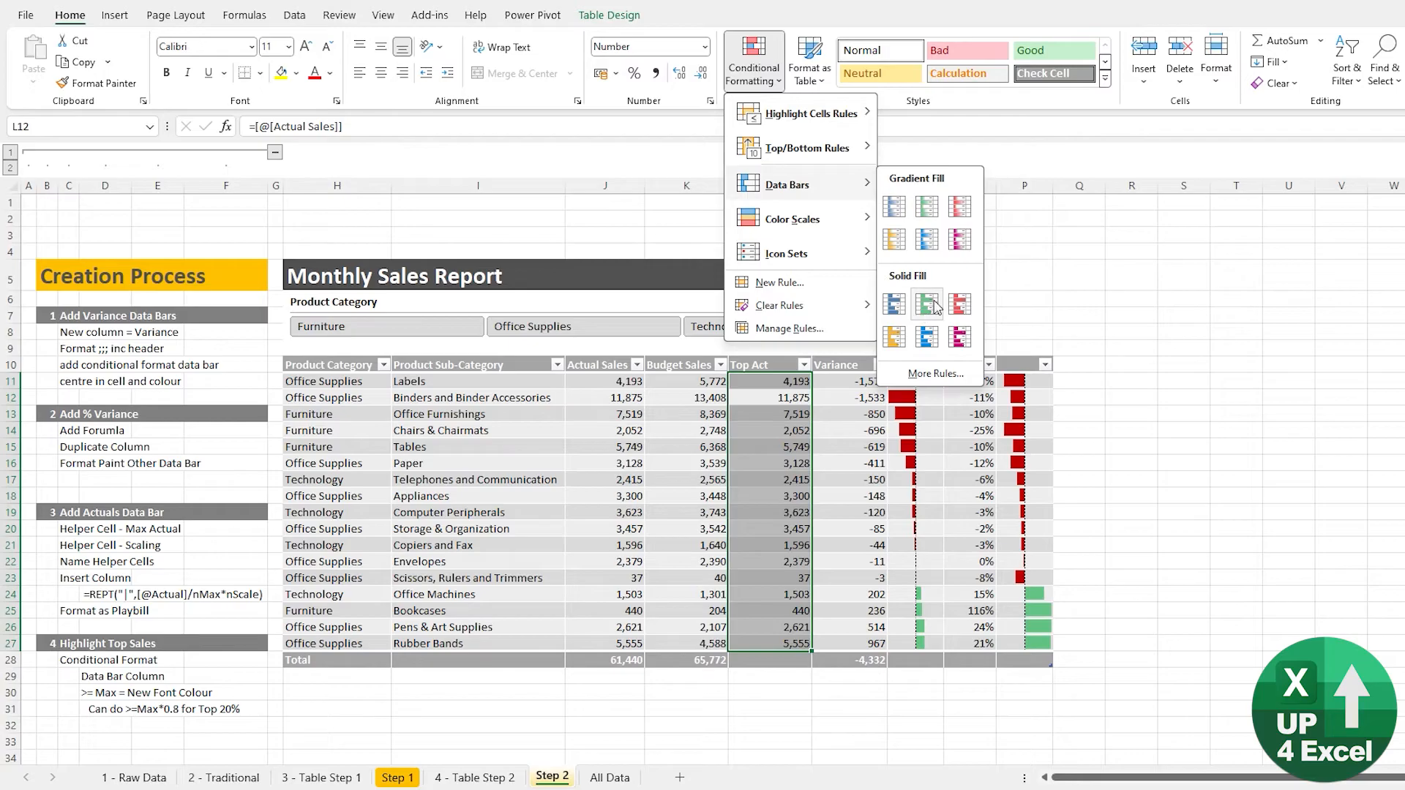
{"action": "left_click", "coordinate": [894, 336]}
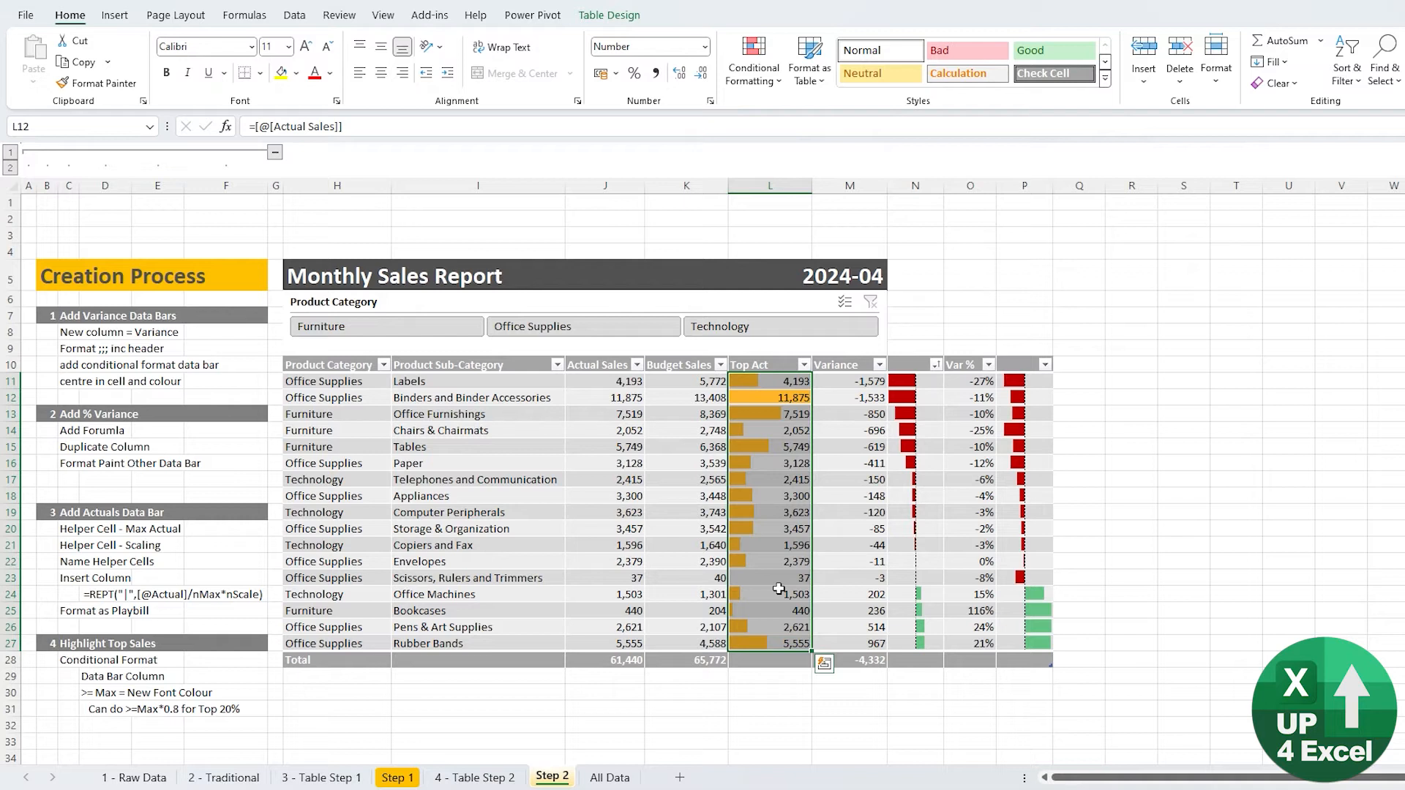
Undo the data bars and the formula in the Top Act column.
{"action": "key", "text": "ctrl+z"}
{"action": "key", "text": "ctrl+z"}
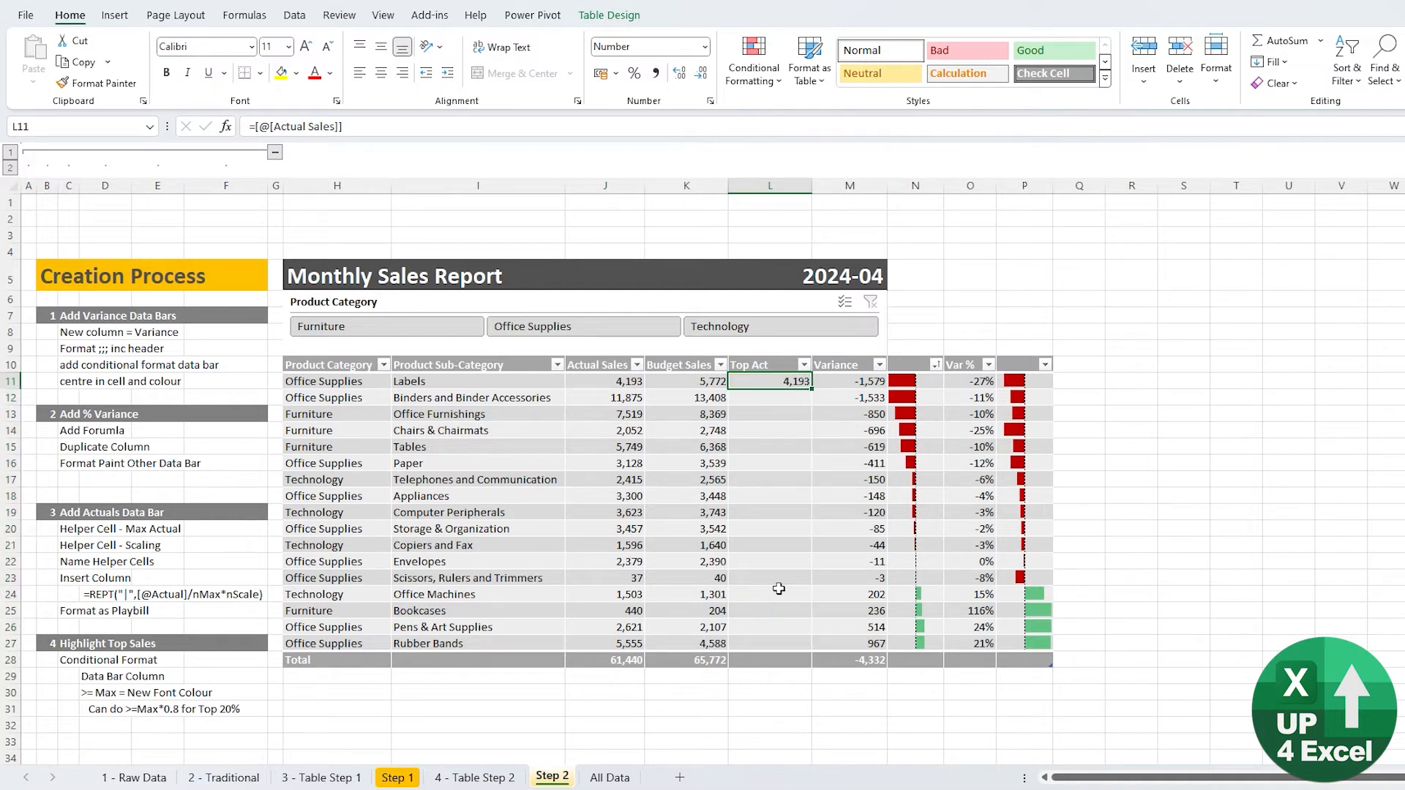
{"action": "key", "text": "ctrl+z"}
Examine the Top Act bar formula in cell L12 of the 4 - Table Step 2 sheet and return to the Step 2 sheet.
{"action": "left_click", "coordinate": [492, 778]}
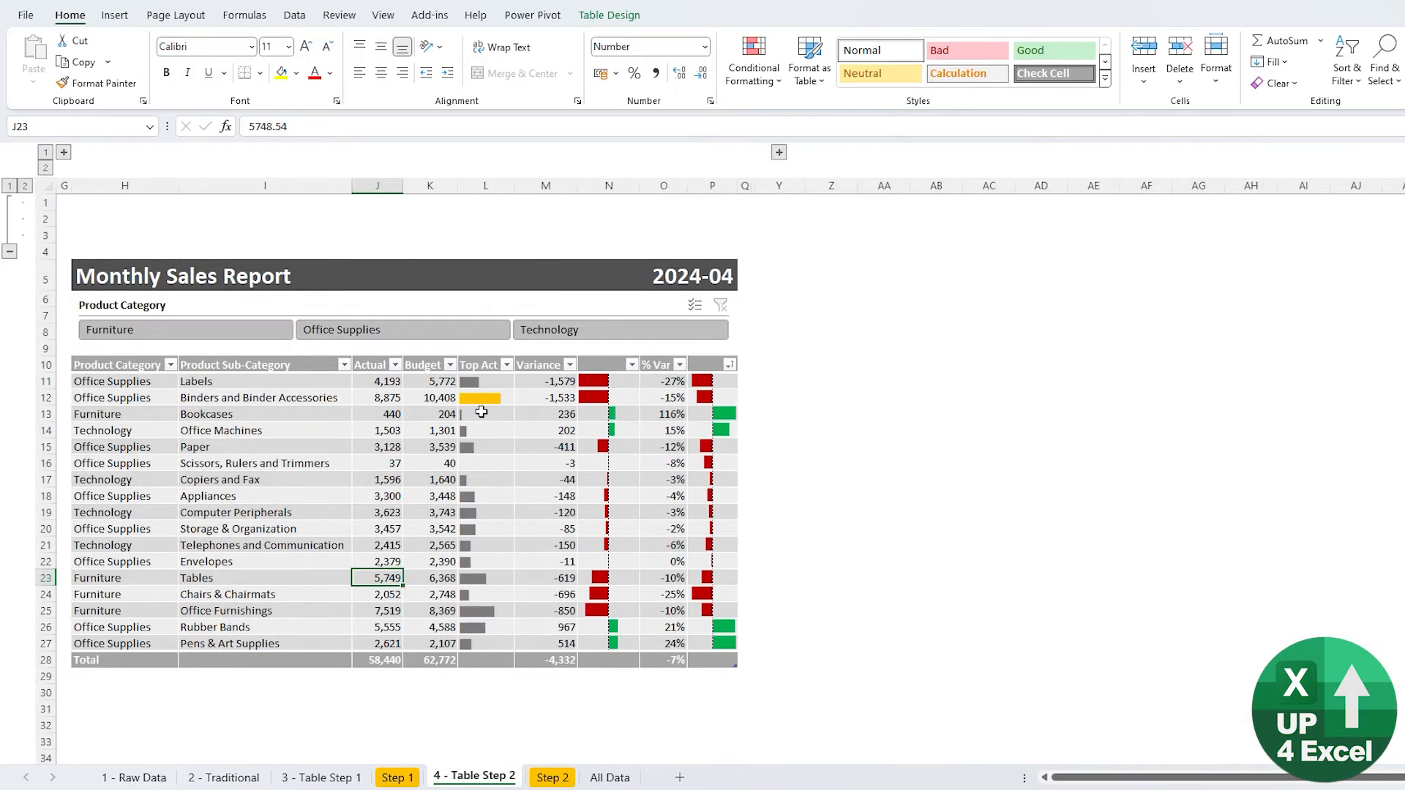
{"action": "left_click", "coordinate": [482, 398]}
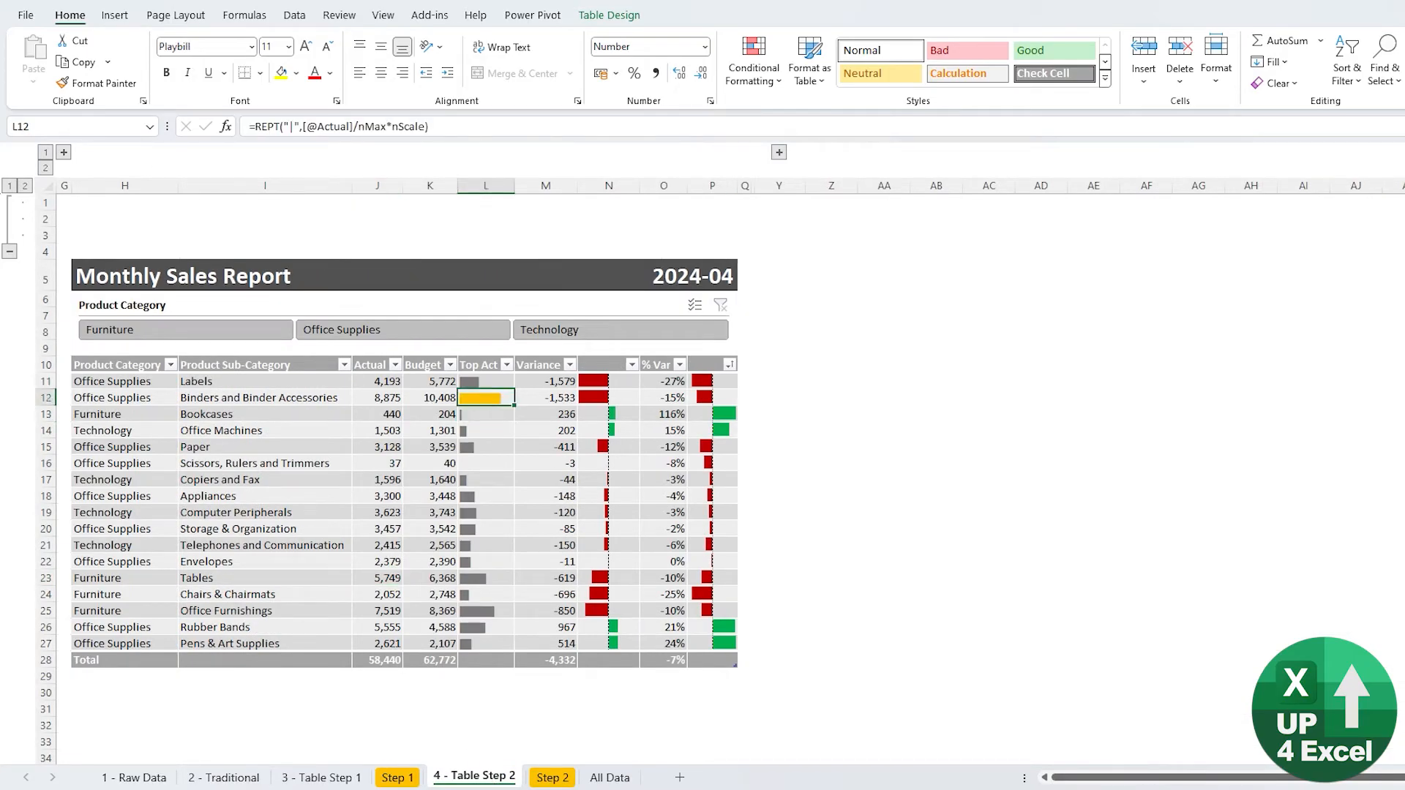
{"action": "left_click", "coordinate": [553, 777]}
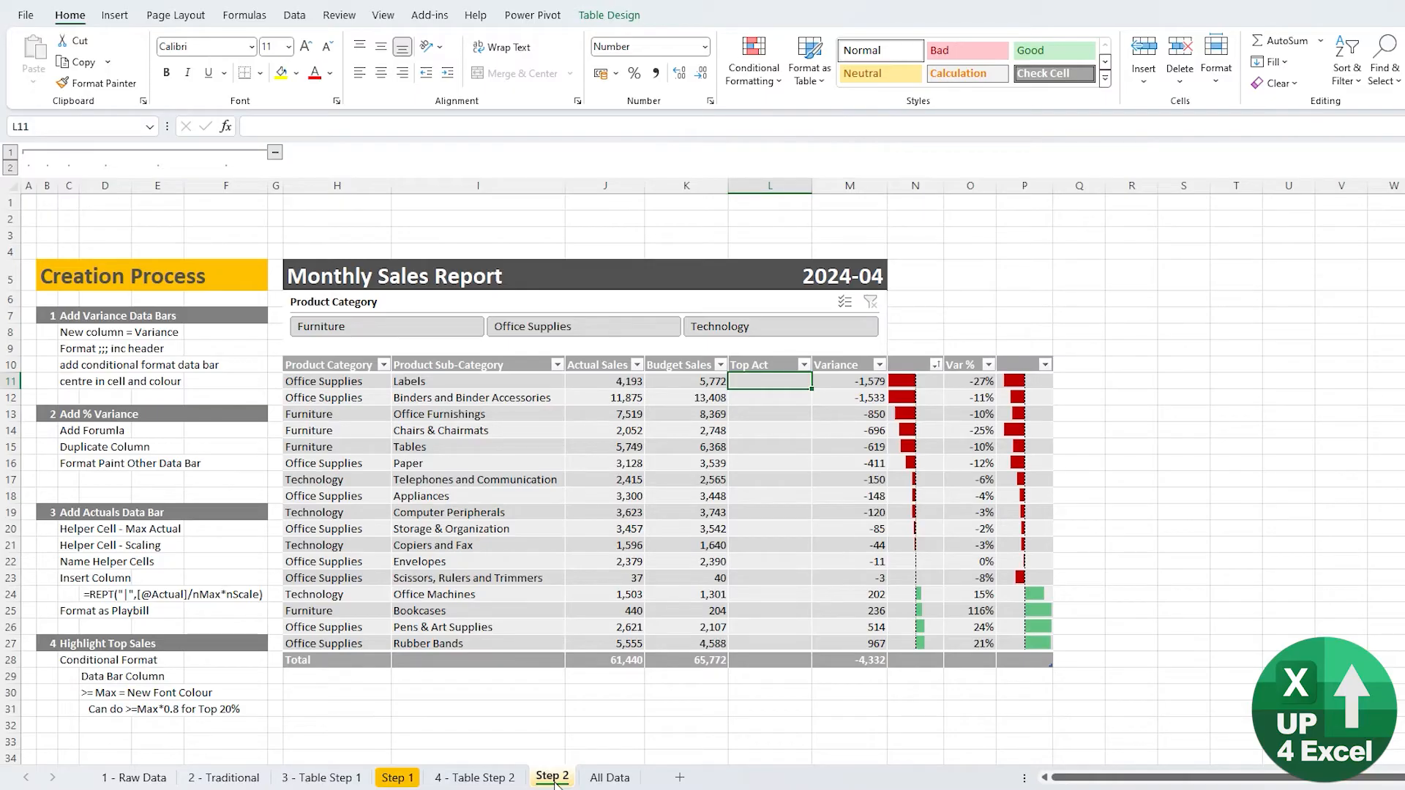
Add a new blank worksheet and enter 10 in C5 and 4 in C6.
{"action": "left_click", "coordinate": [679, 777]}
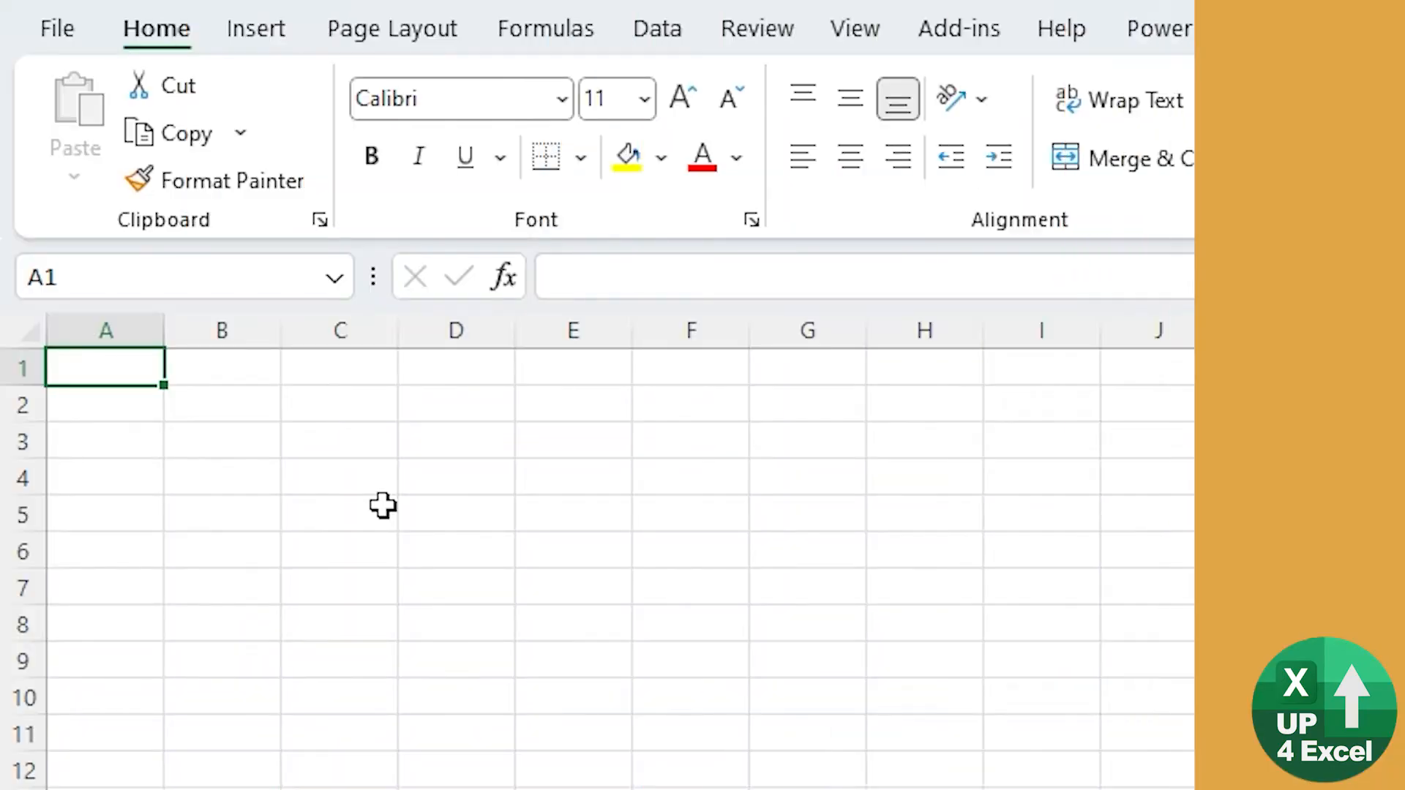
{"action": "left_click", "coordinate": [169, 229]}
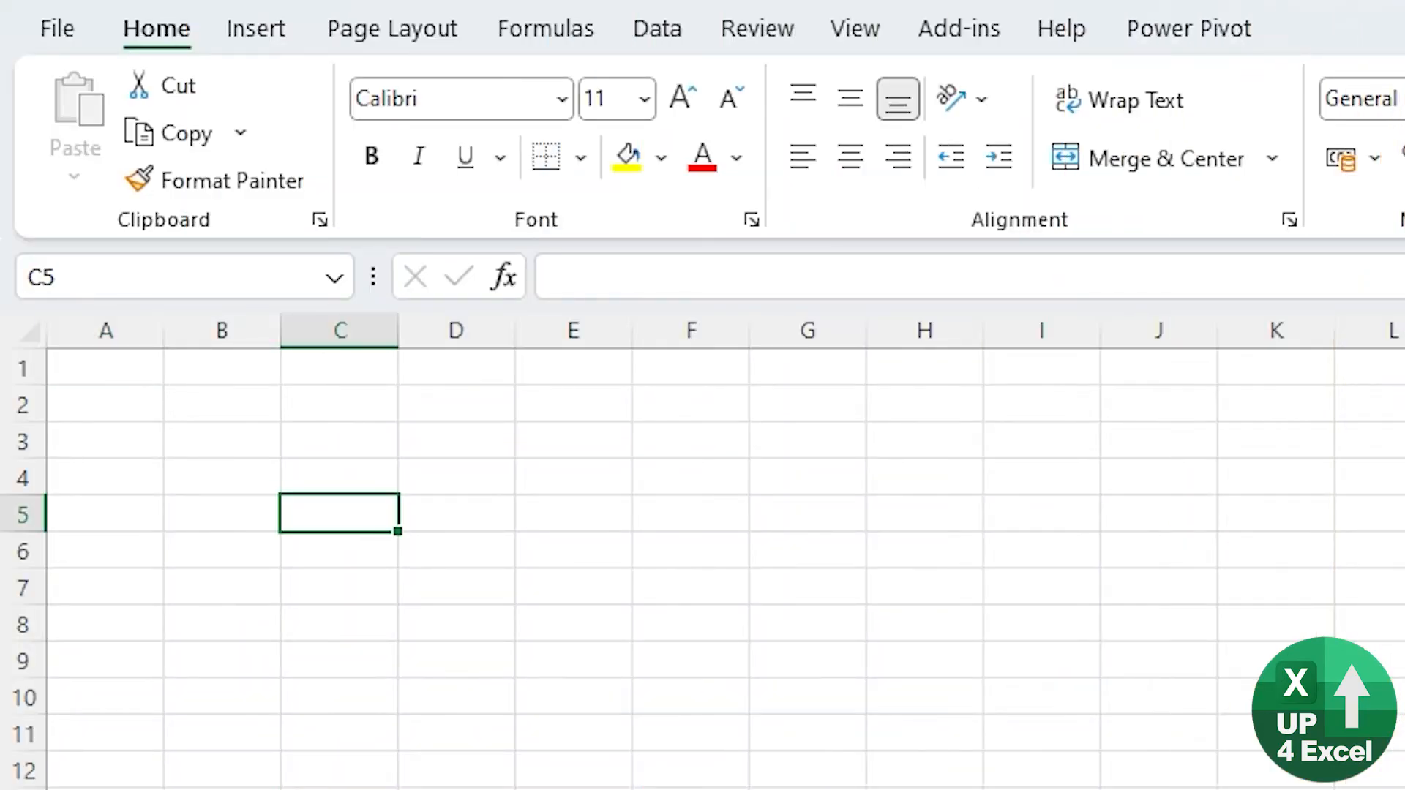
{"action": "type", "text": "10"}
{"action": "key", "text": "Return"}
{"action": "key", "text": "Up"}
{"action": "key", "text": "Right"}
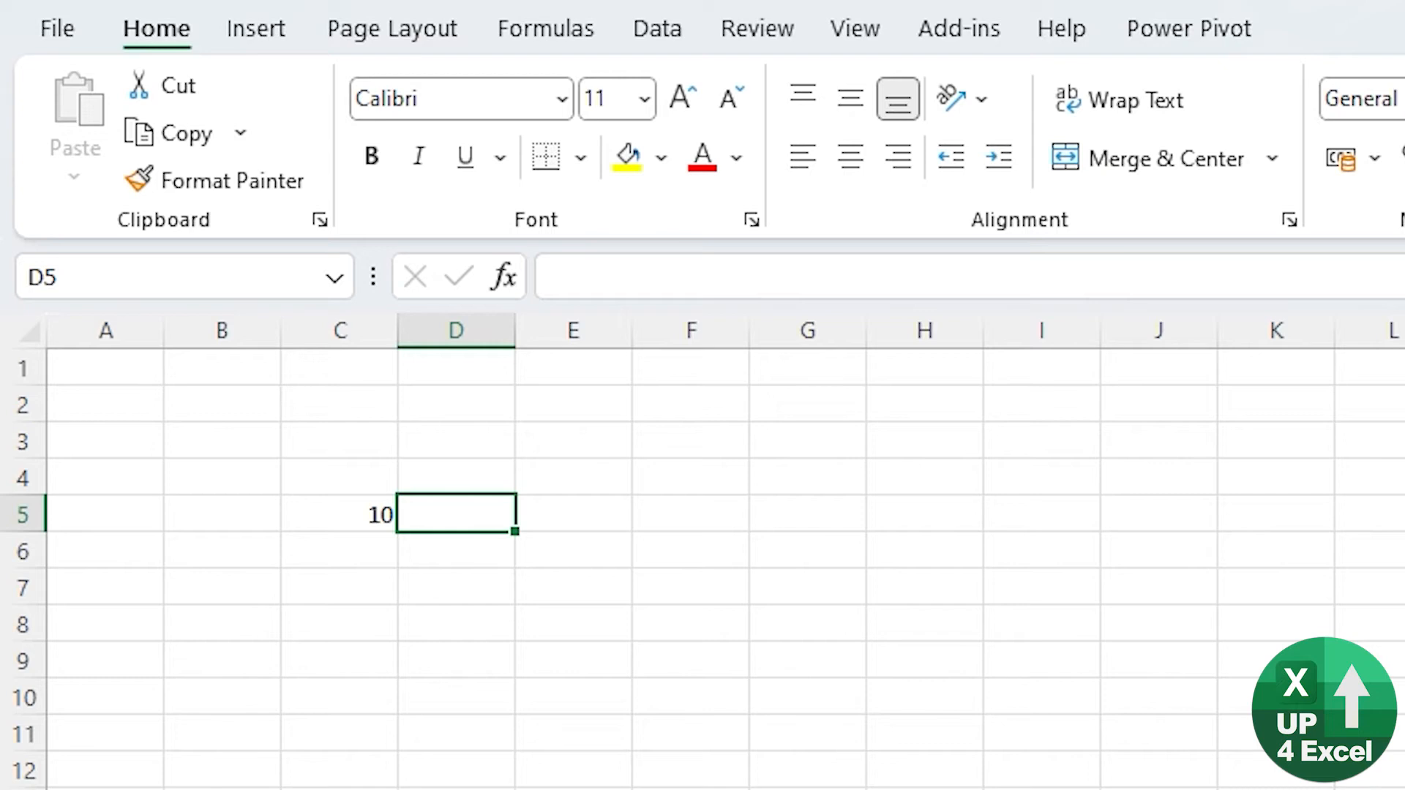
{"action": "key", "text": "Left"}
{"action": "key", "text": "Down"}
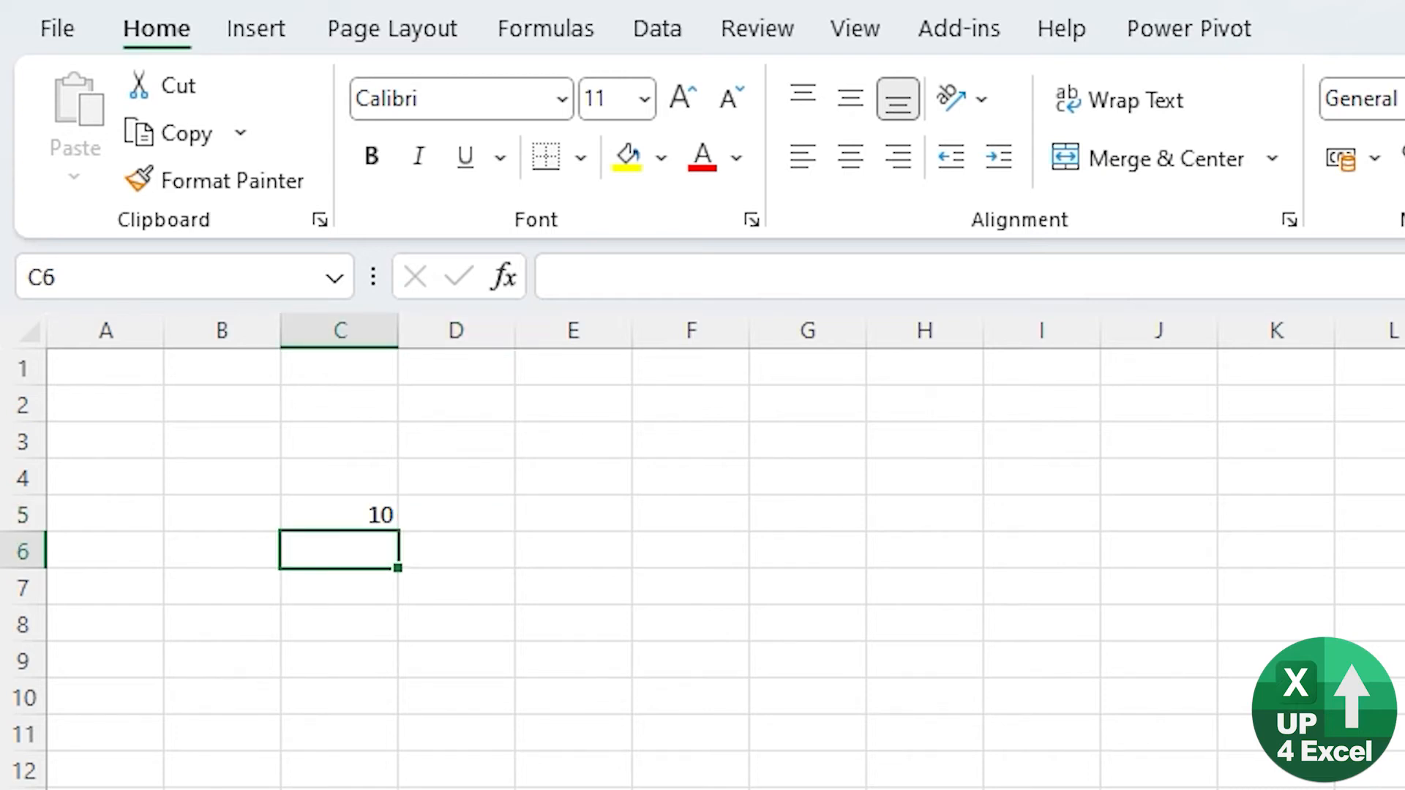
{"action": "type", "text": "4"}
{"action": "key", "text": "Tab"}
{"action": "key", "text": "Up"}
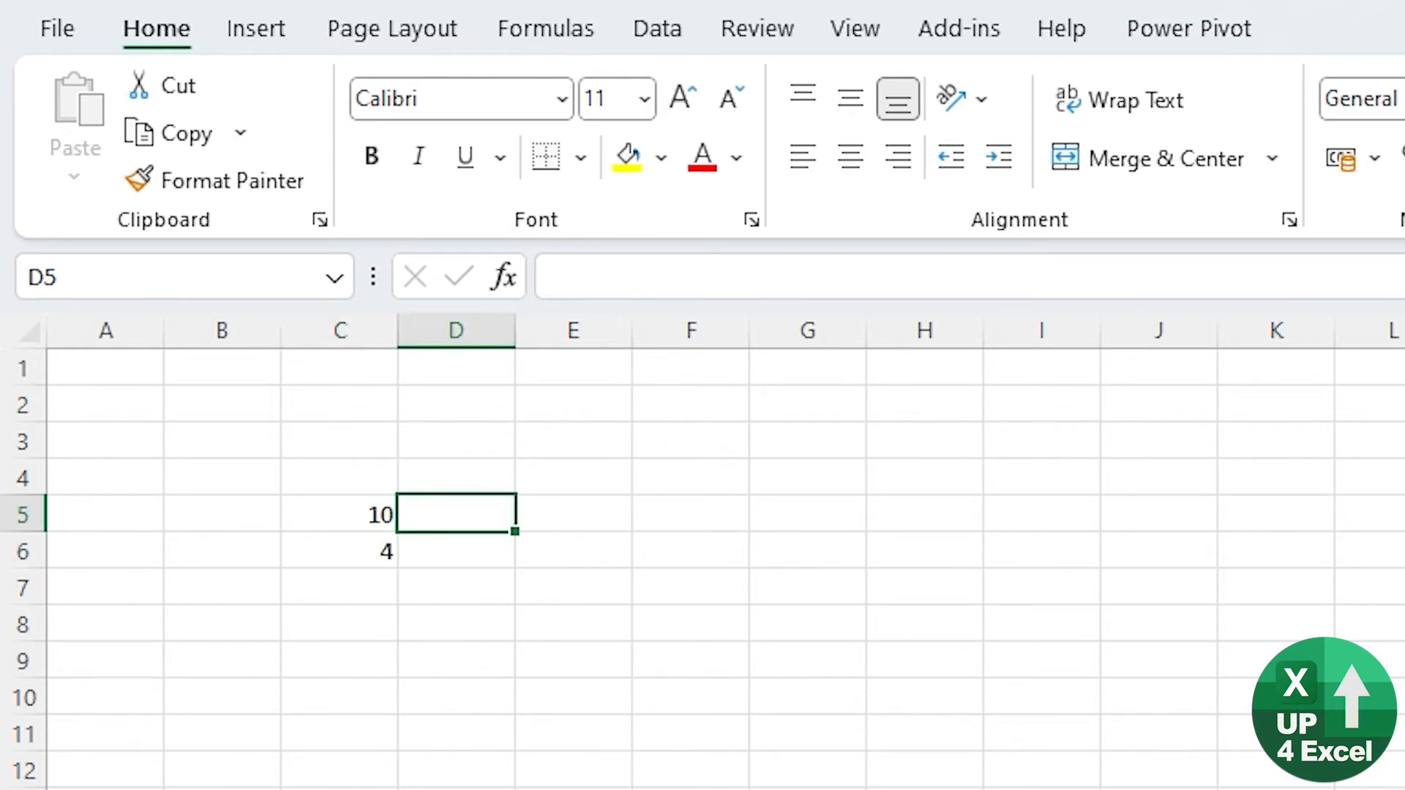
Enter =REPT("|",C5) in D5 to repeat the vertical bar character by the value in C5.
{"action": "type", "text": "=rept("}
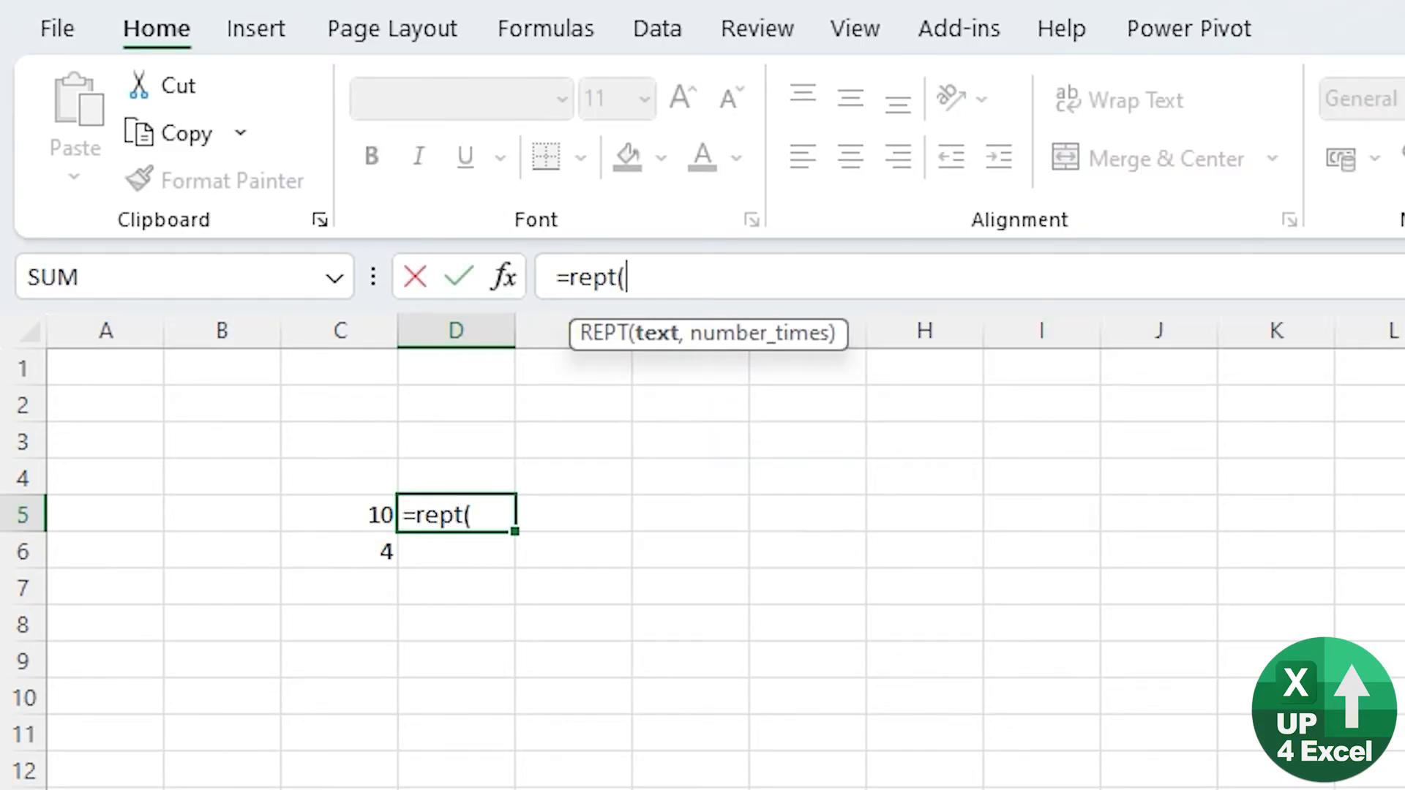
{"action": "type", "text": "\""}
{"action": "type", "text": " \\"}
{"action": "key", "text": "BackSpace"}
{"action": "type", "text": "\","}
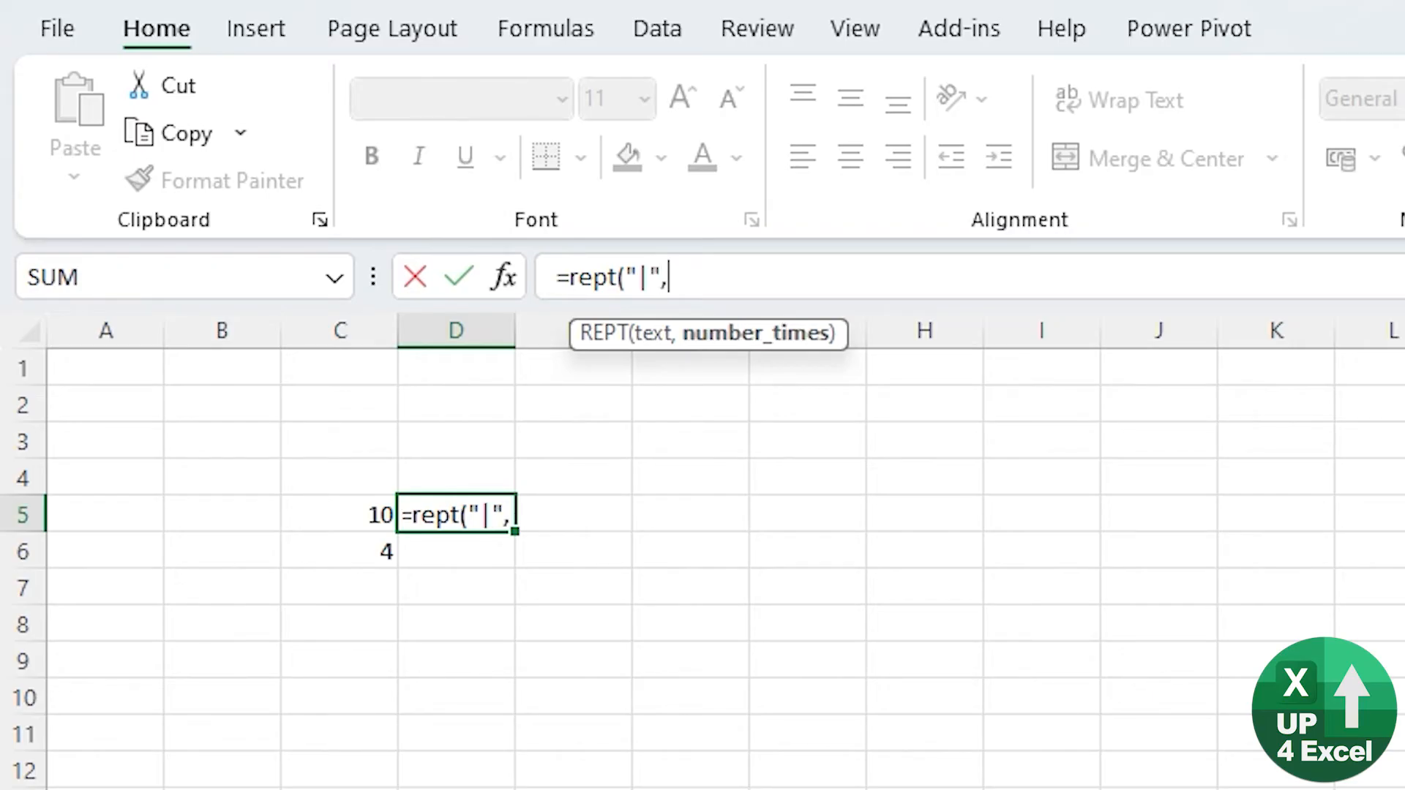
{"action": "key", "text": "Left"}
{"action": "key", "text": "Return"}
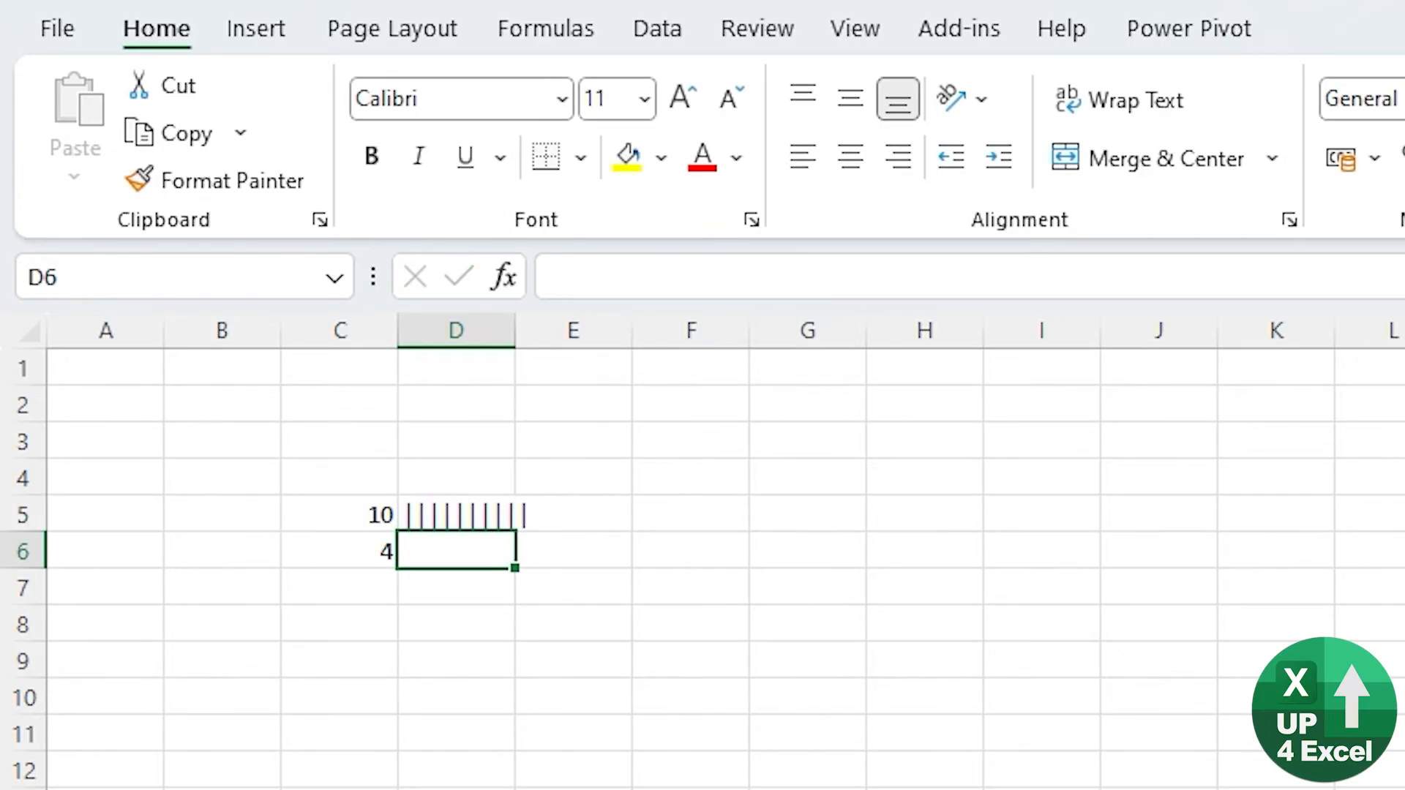
Copy the REPT formula from D5 down to D6.
{"action": "key", "text": "Up"}
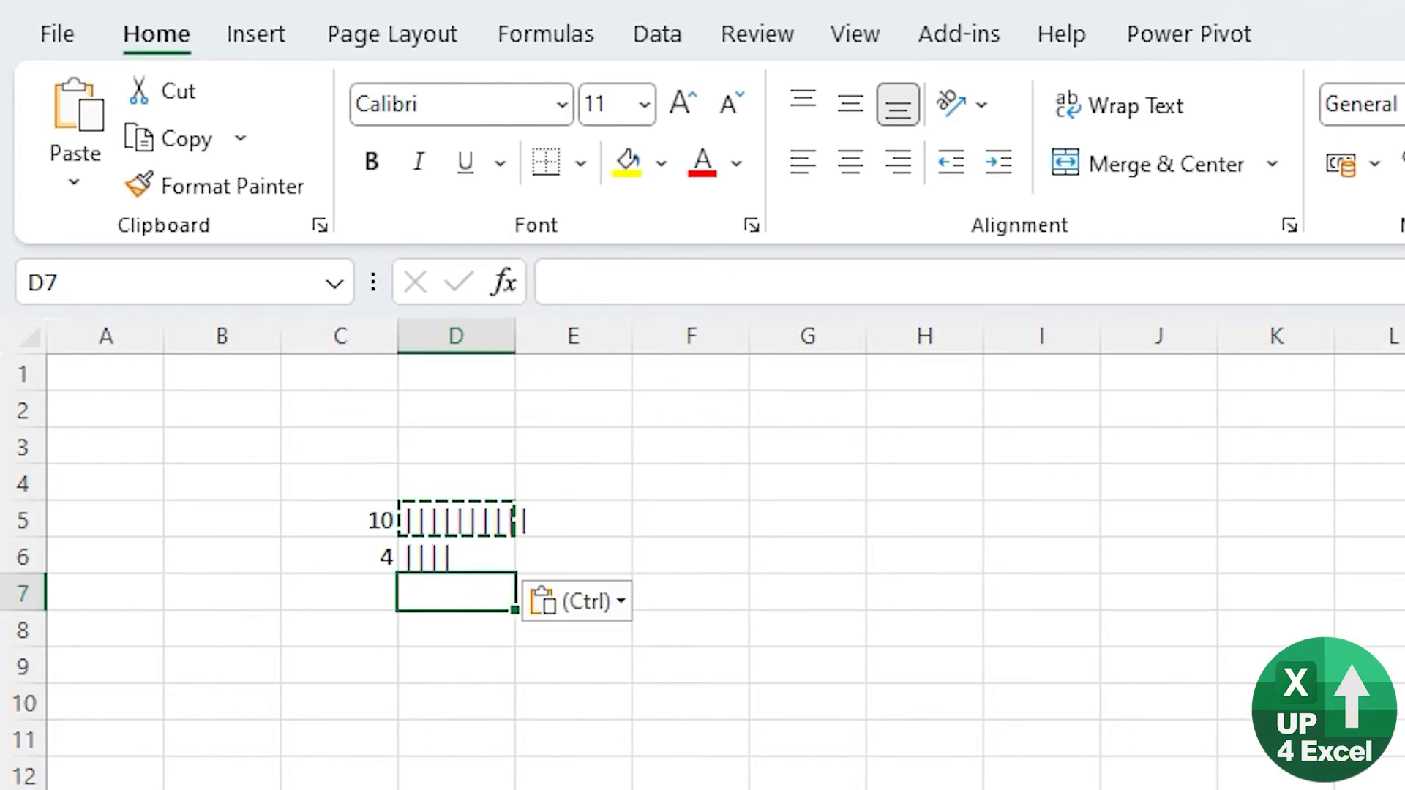
{"action": "key", "text": "Up"}
{"action": "key", "text": "Up"}
{"action": "key", "text": "Left"}
{"action": "key", "text": "Escape"}
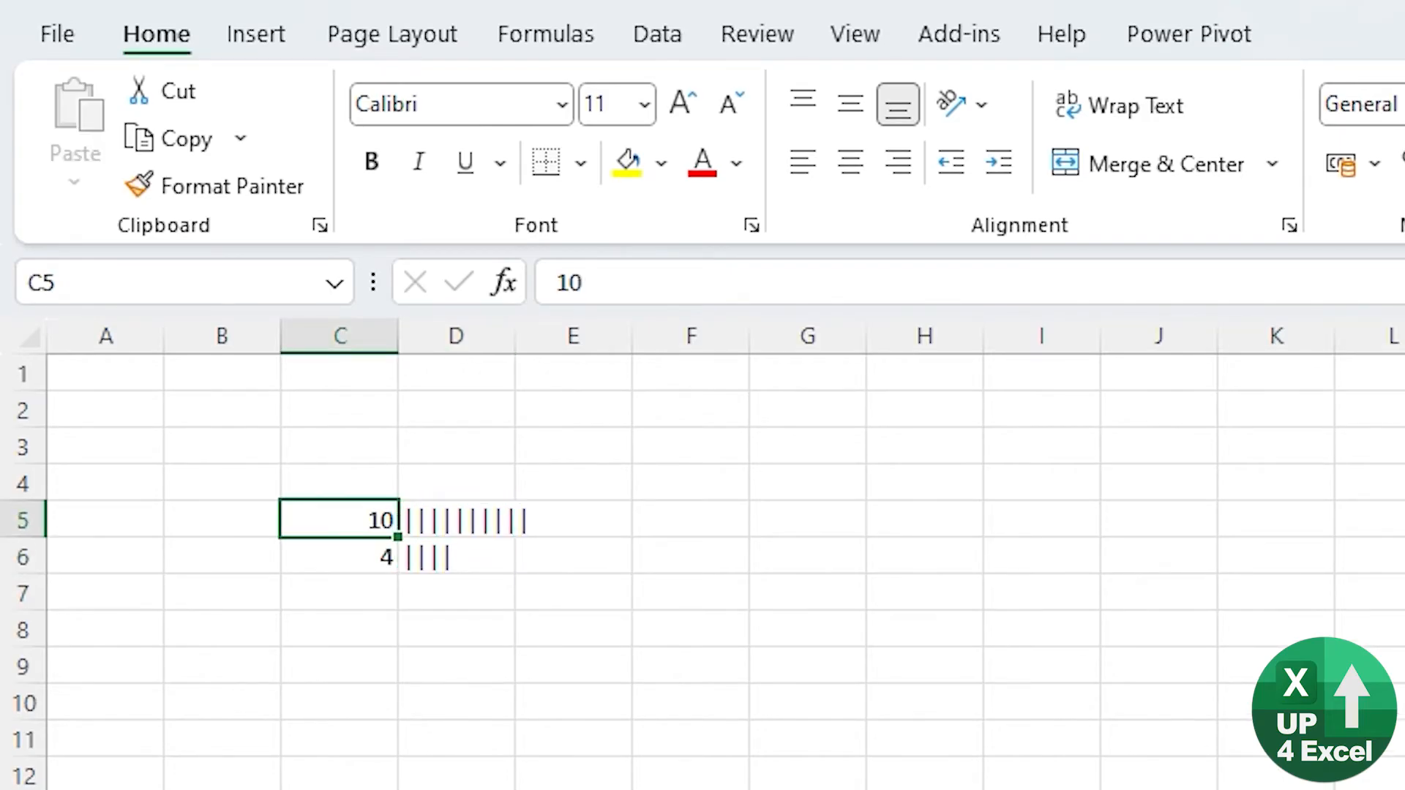
Test the bar length in D5 by setting C5 to 50 and replacing that with 40.
{"action": "type", "text": "50"}
{"action": "key", "text": "ctrl+Return"}
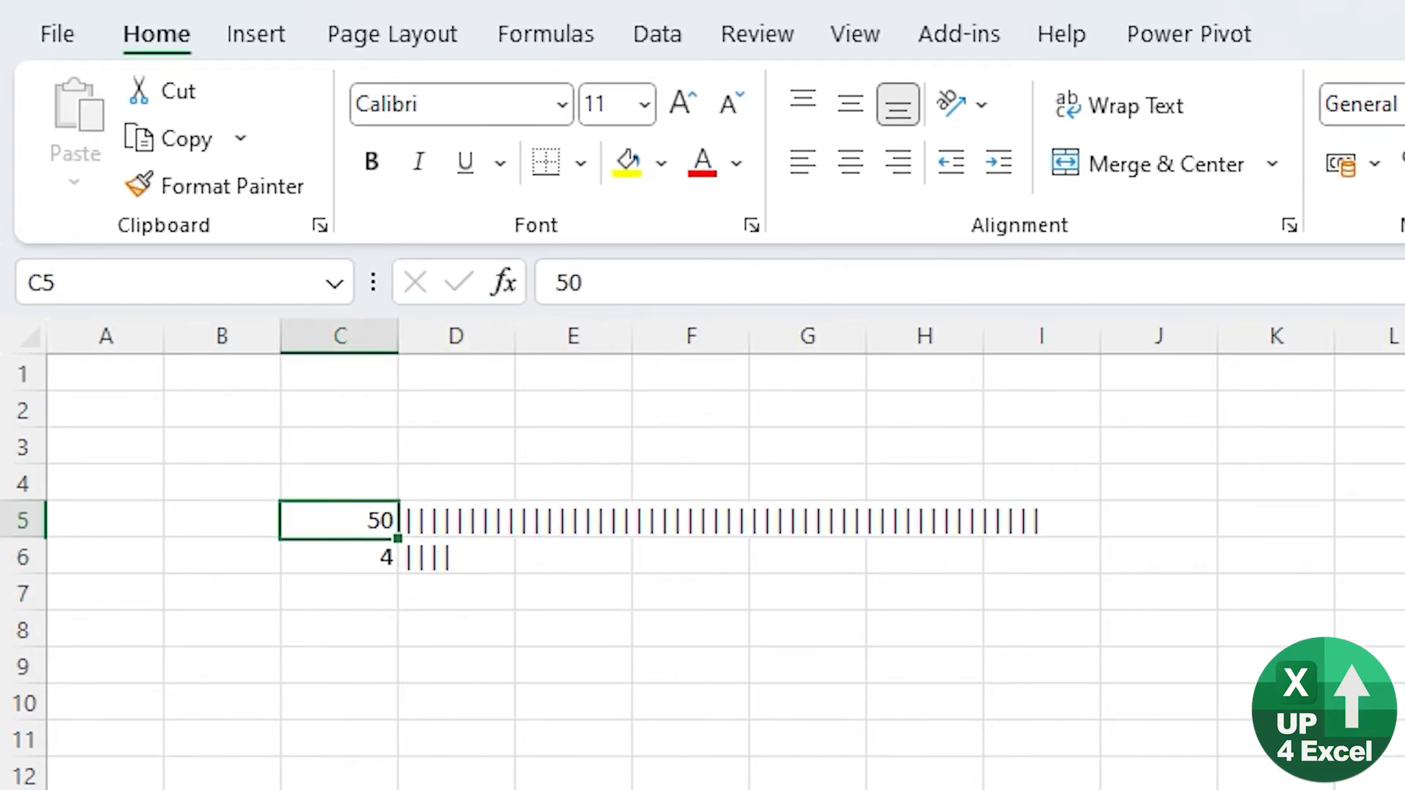
{"action": "type", "text": "40"}
{"action": "key", "text": "Return"}
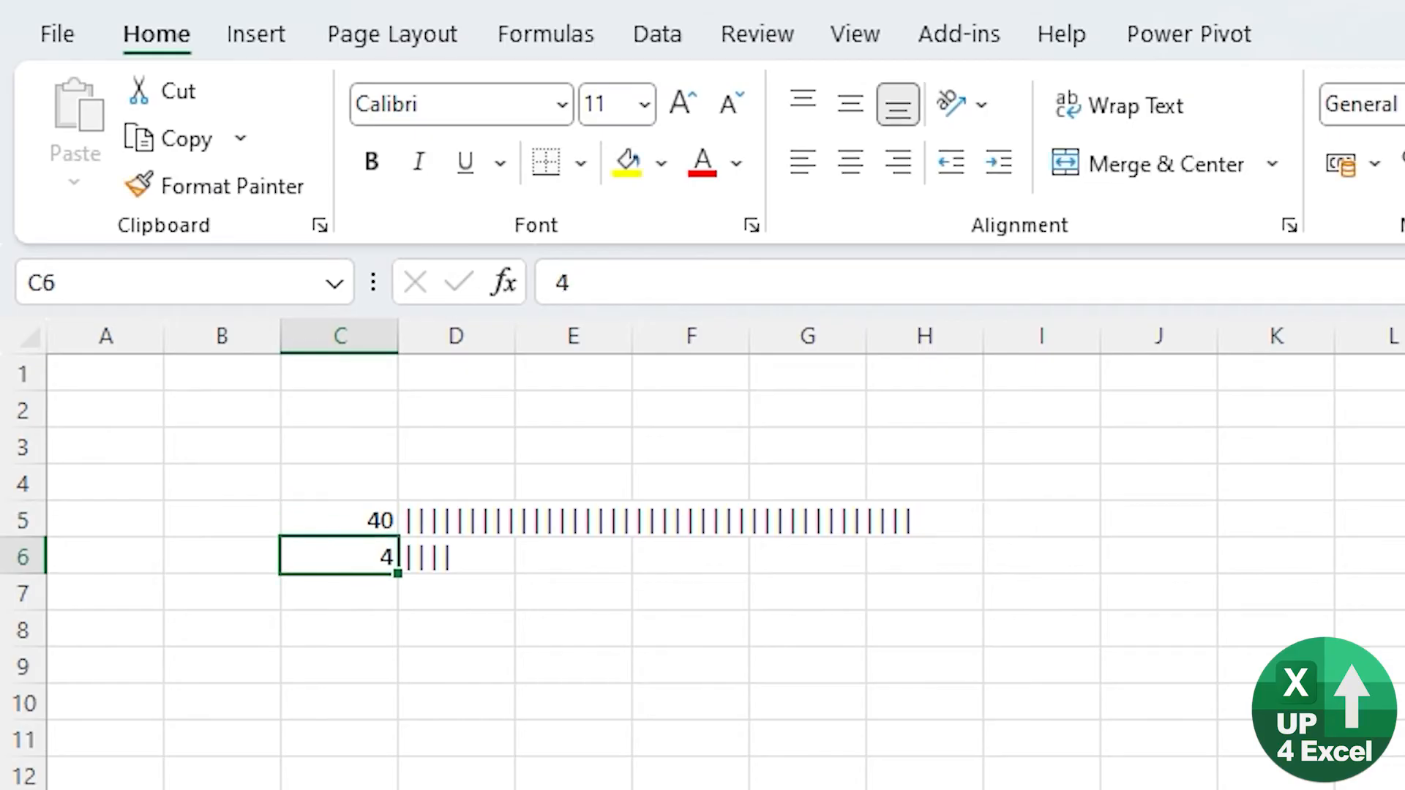
Set the font of D5 to Playbill and copy its formatting to D6 with Format Painter.
{"action": "key", "text": "Up"}
{"action": "key", "text": "Right"}
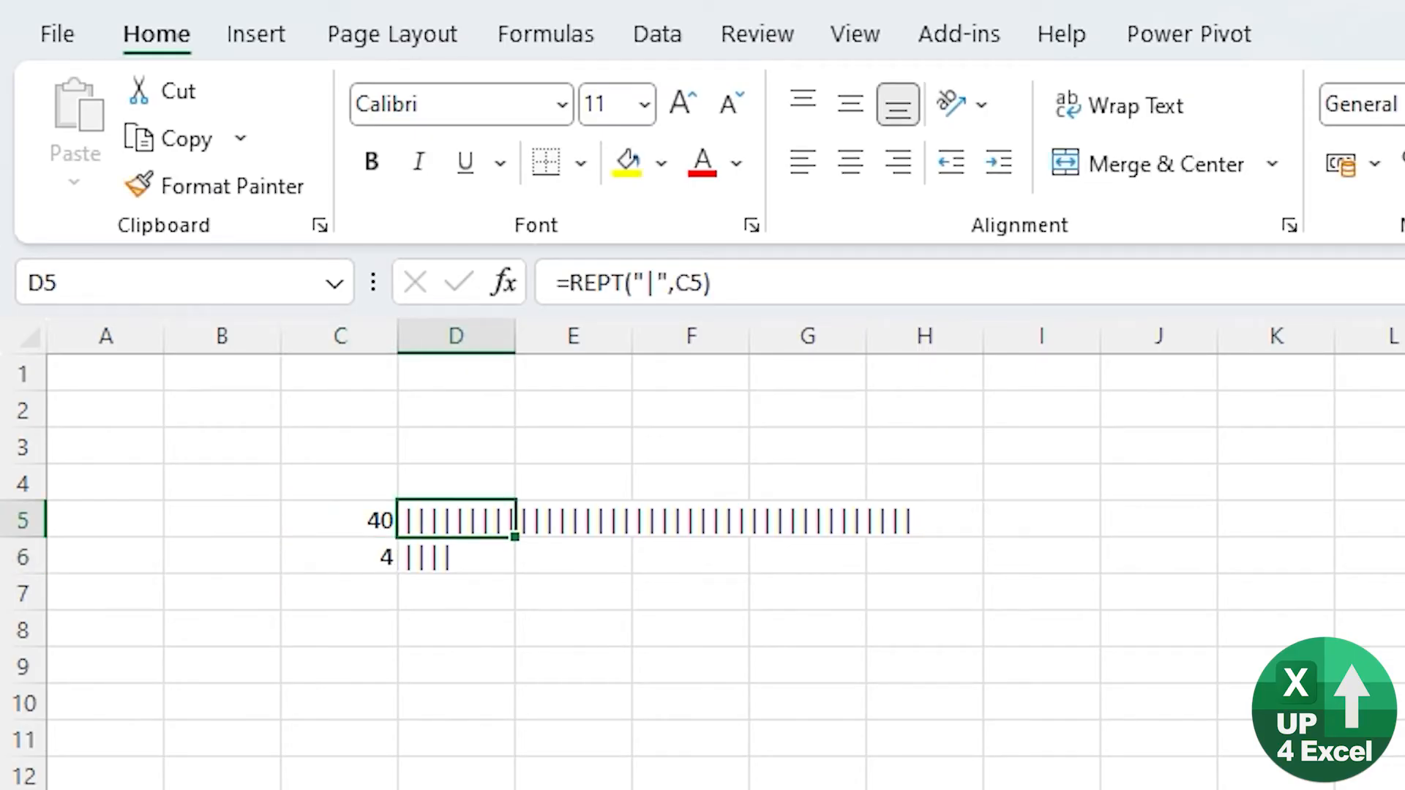
{"action": "left_click", "coordinate": [486, 102]}
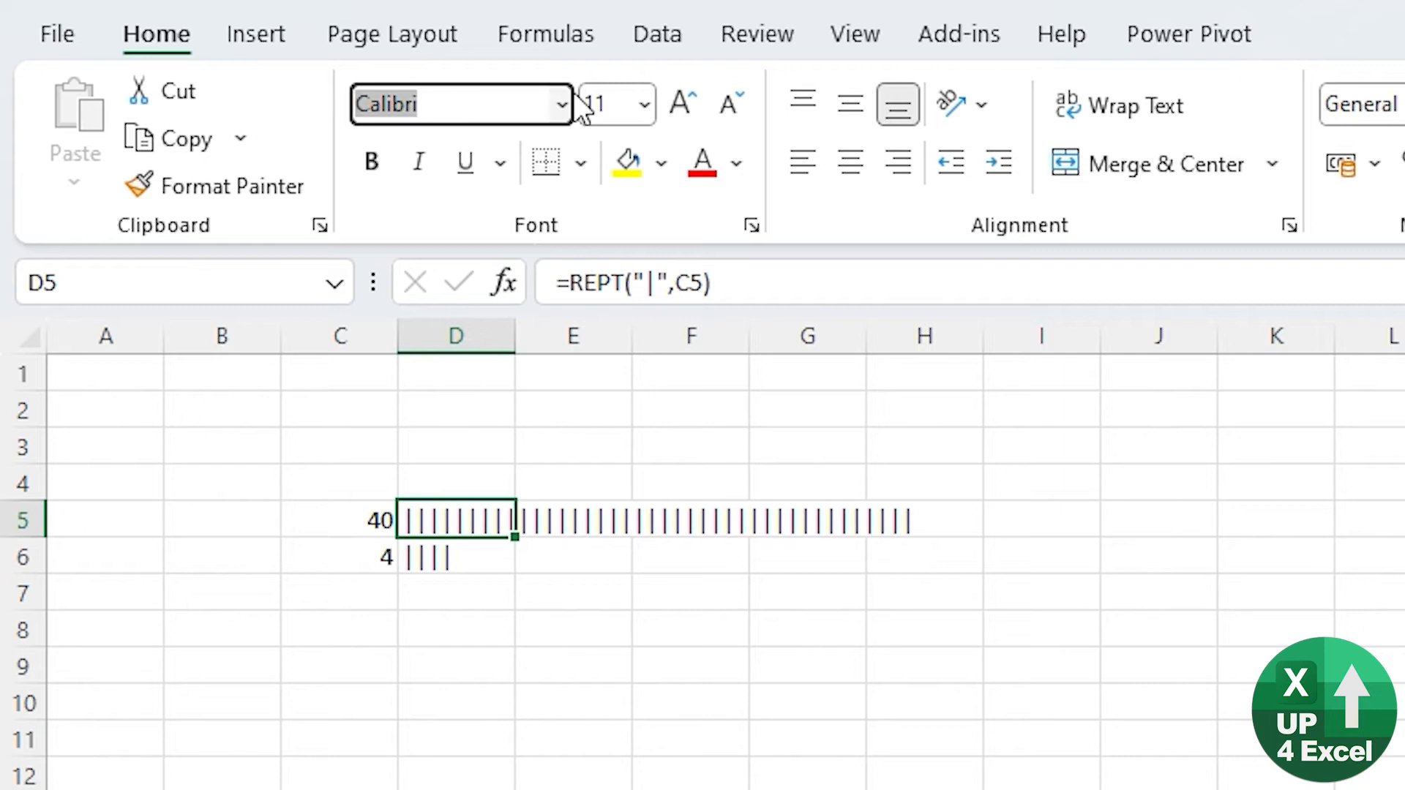
{"action": "type", "text": "Play"}
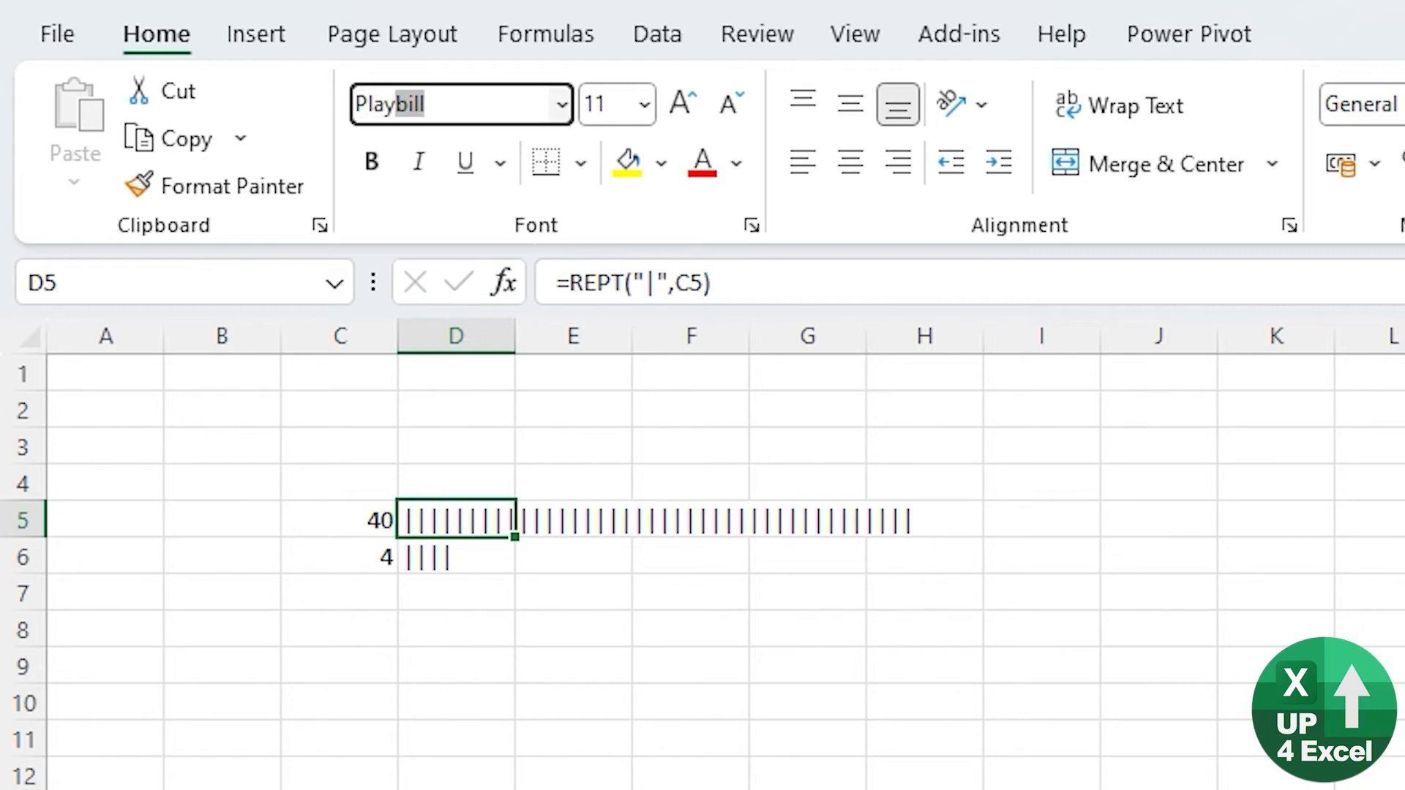
{"action": "key", "text": "Tab"}
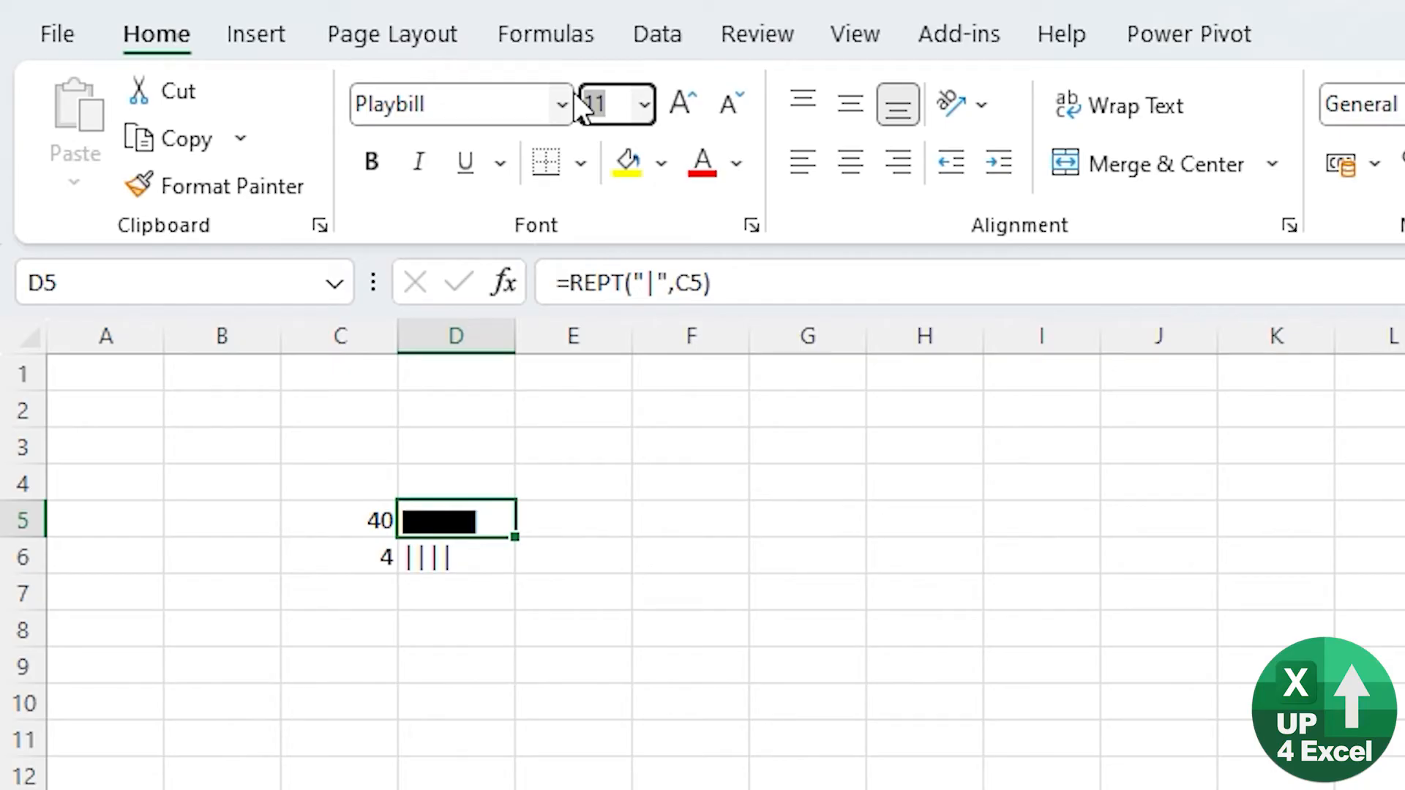
{"action": "key", "text": "Return"}
{"action": "key", "text": "Up"}
{"action": "key", "text": "Down"}
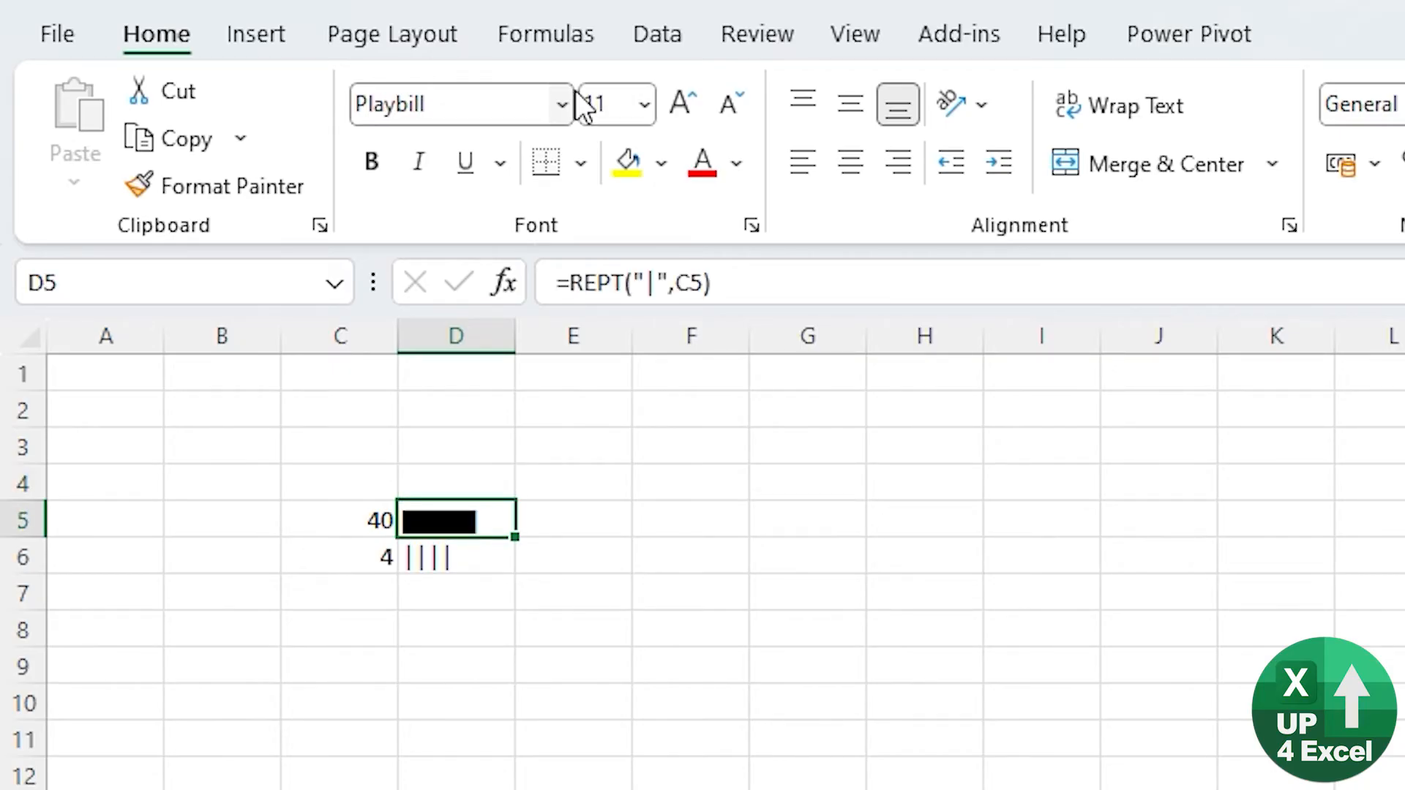
{"action": "left_click", "coordinate": [307, 186]}
{"action": "left_click", "coordinate": [439, 565]}
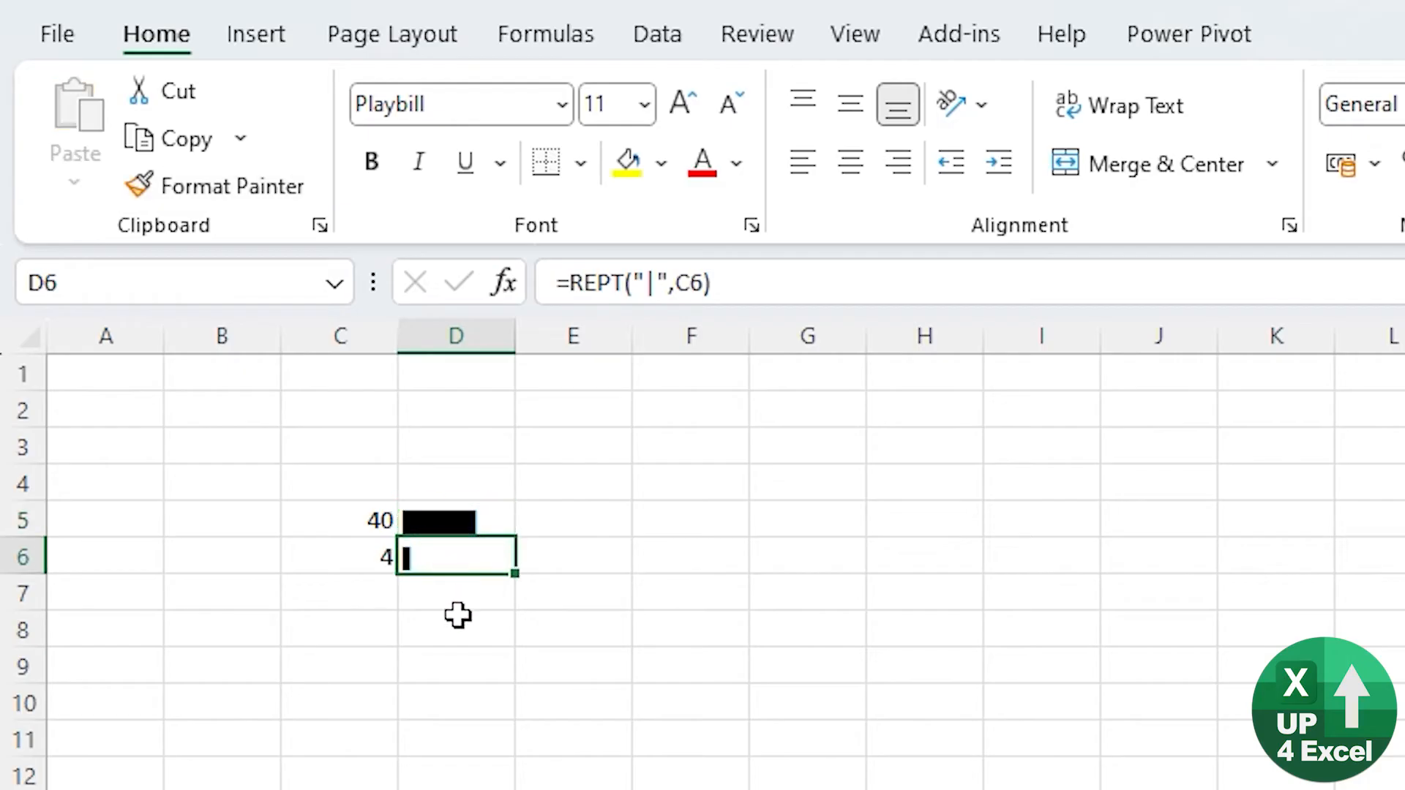
Test the bar in D6 by setting C6 to 45 and replacing that with 100.
{"action": "left_click", "coordinate": [363, 568]}
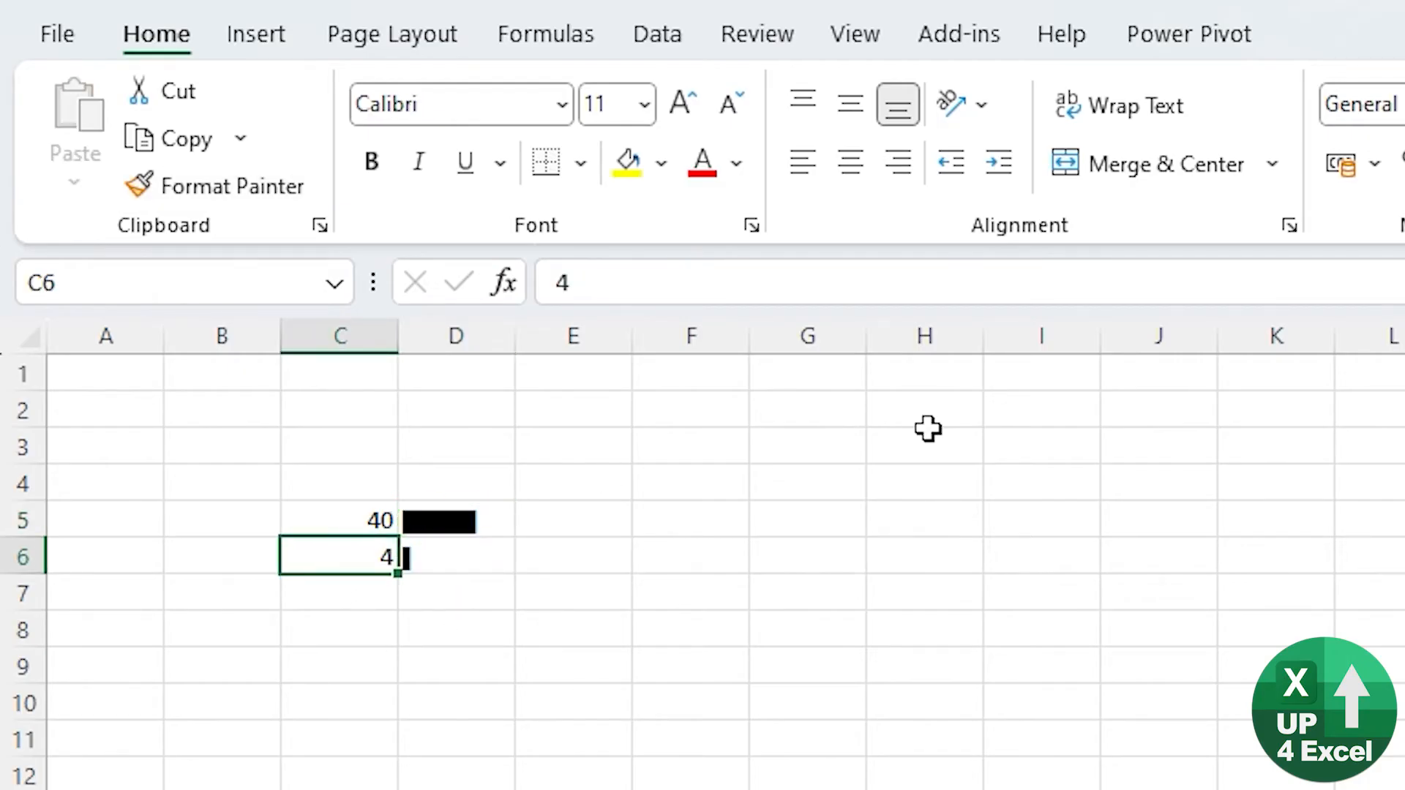
{"action": "key", "text": "ctrl+z"}
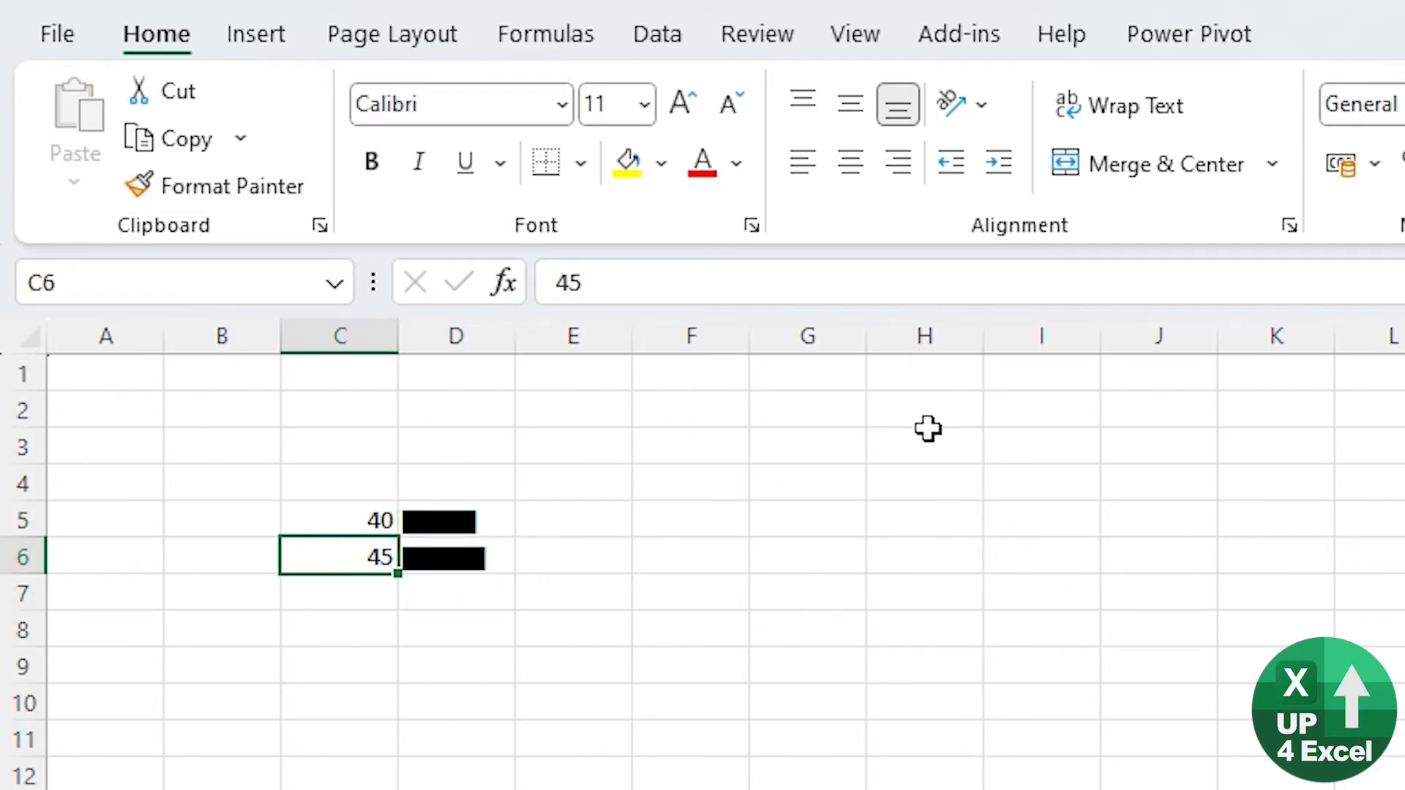
{"action": "type", "text": "100"}
{"action": "key", "text": "Return"}
{"action": "key", "text": "Up"}
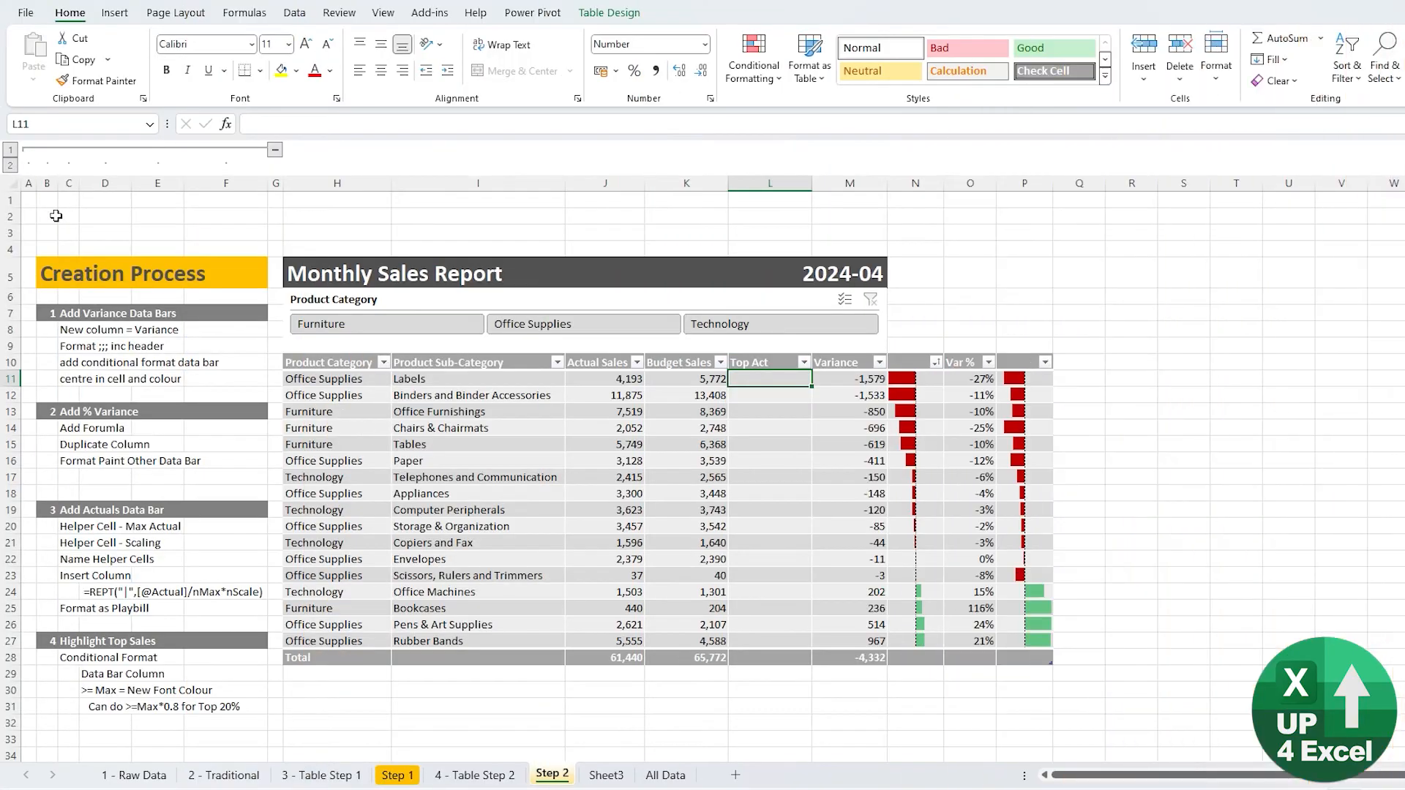
On the Step 2 sheet, label B2 as Max and enter =MAX(tblStep13[Actual Sales]) in D2.
{"action": "left_click", "coordinate": [56, 216]}
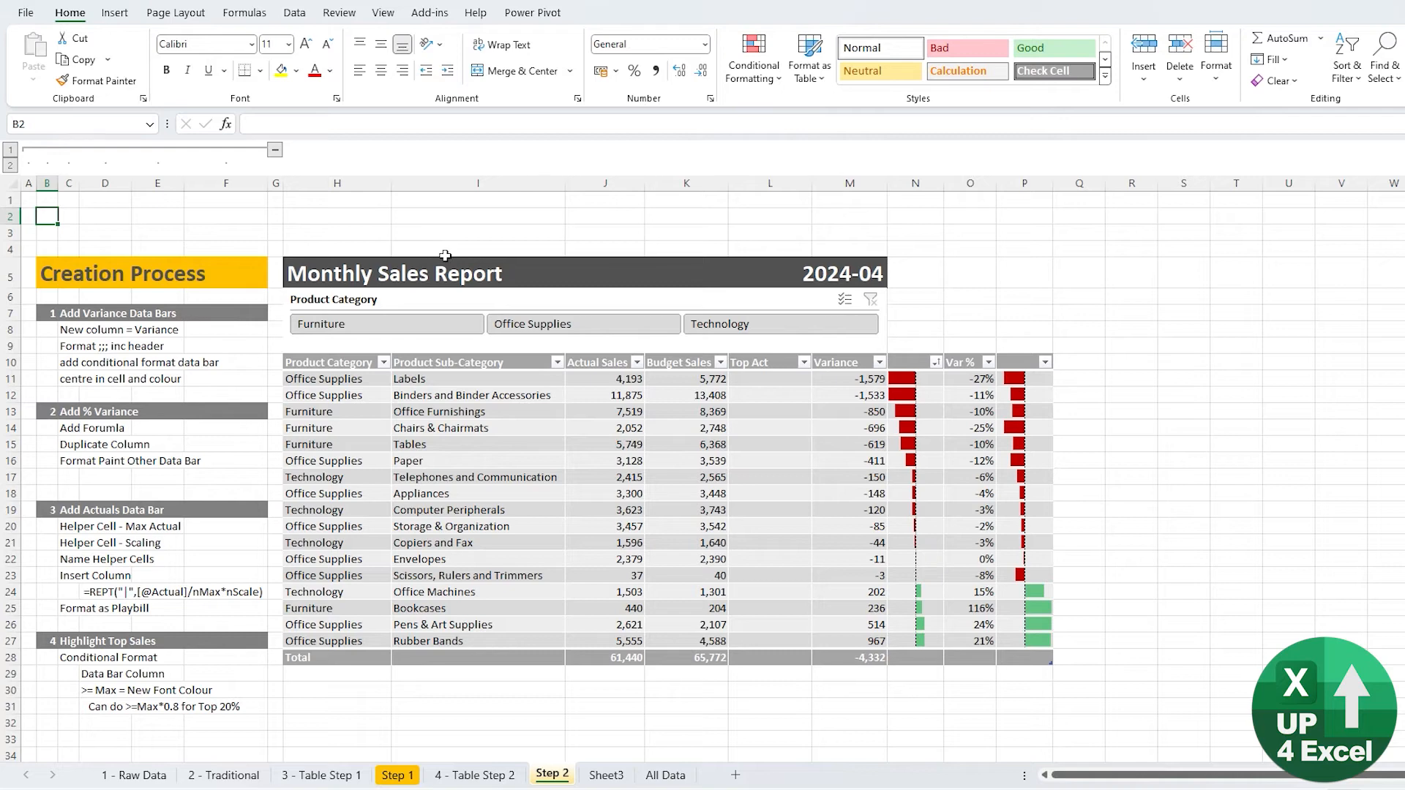
{"action": "type", "text": "Max"}
{"action": "key", "text": "Return"}
{"action": "key", "text": "Up"}
{"action": "key", "text": "Right"}
{"action": "key", "text": "Right"}
{"action": "type", "text": "=MAX("}
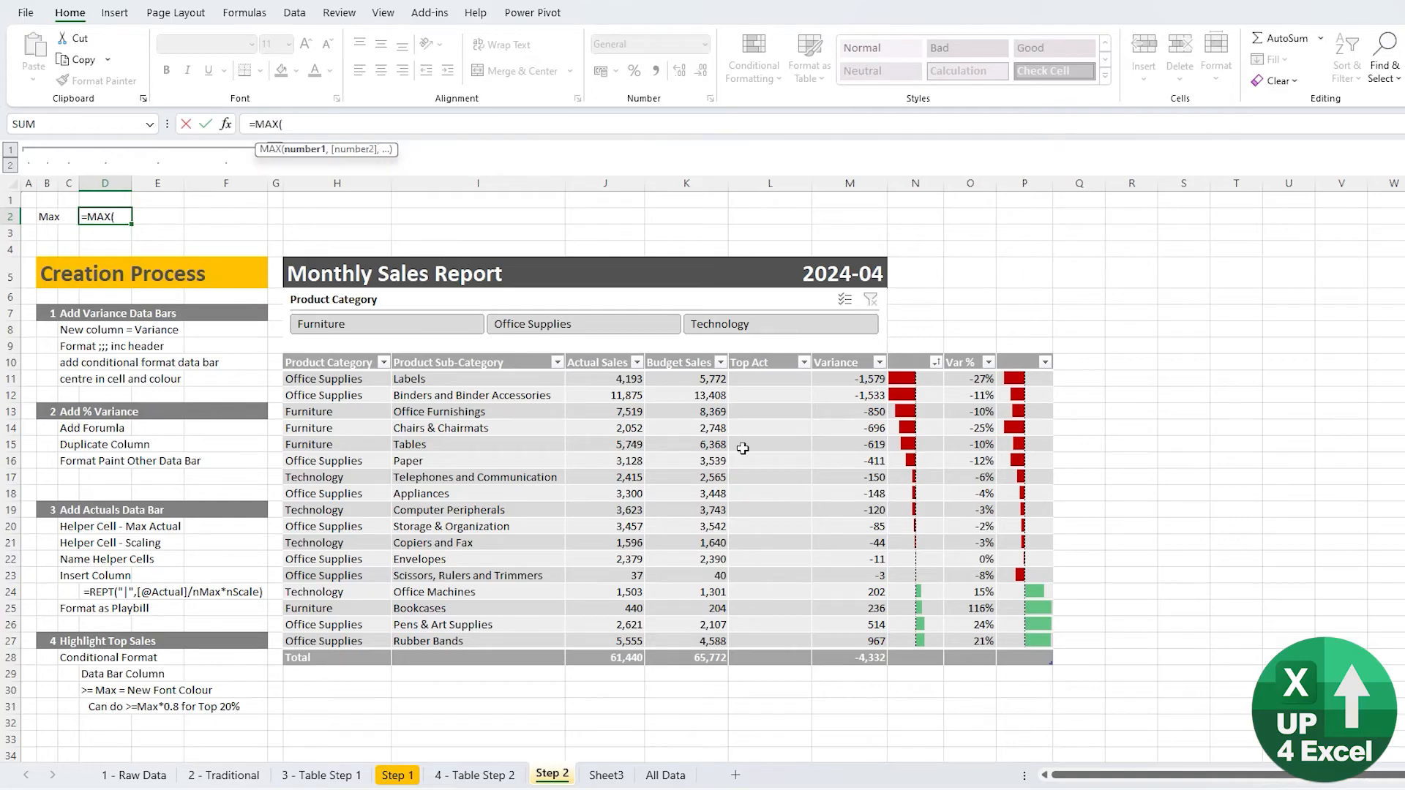
{"action": "left_click", "coordinate": [605, 356]}
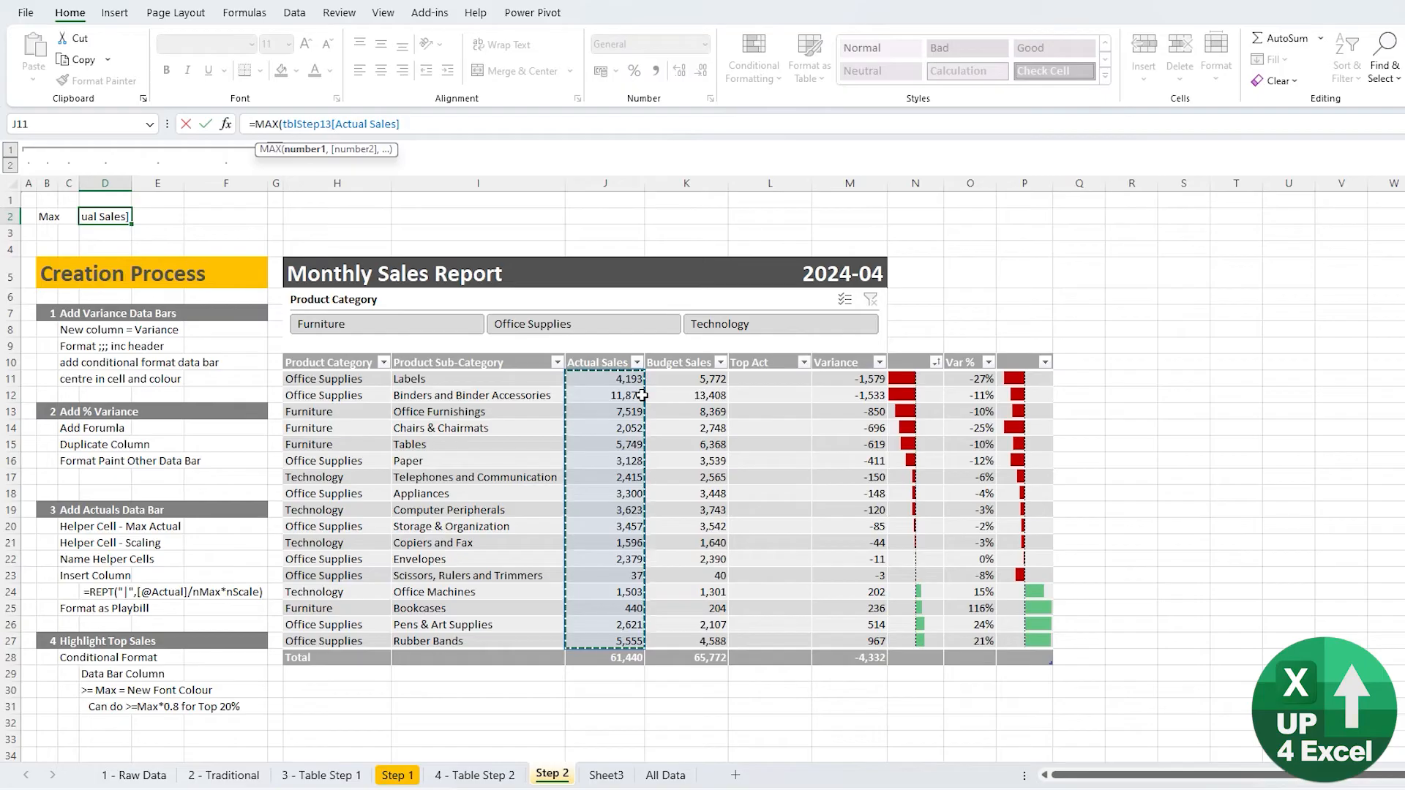
{"action": "type", "text": ")"}
{"action": "key", "text": "Return"}
{"action": "key", "text": "Up"}
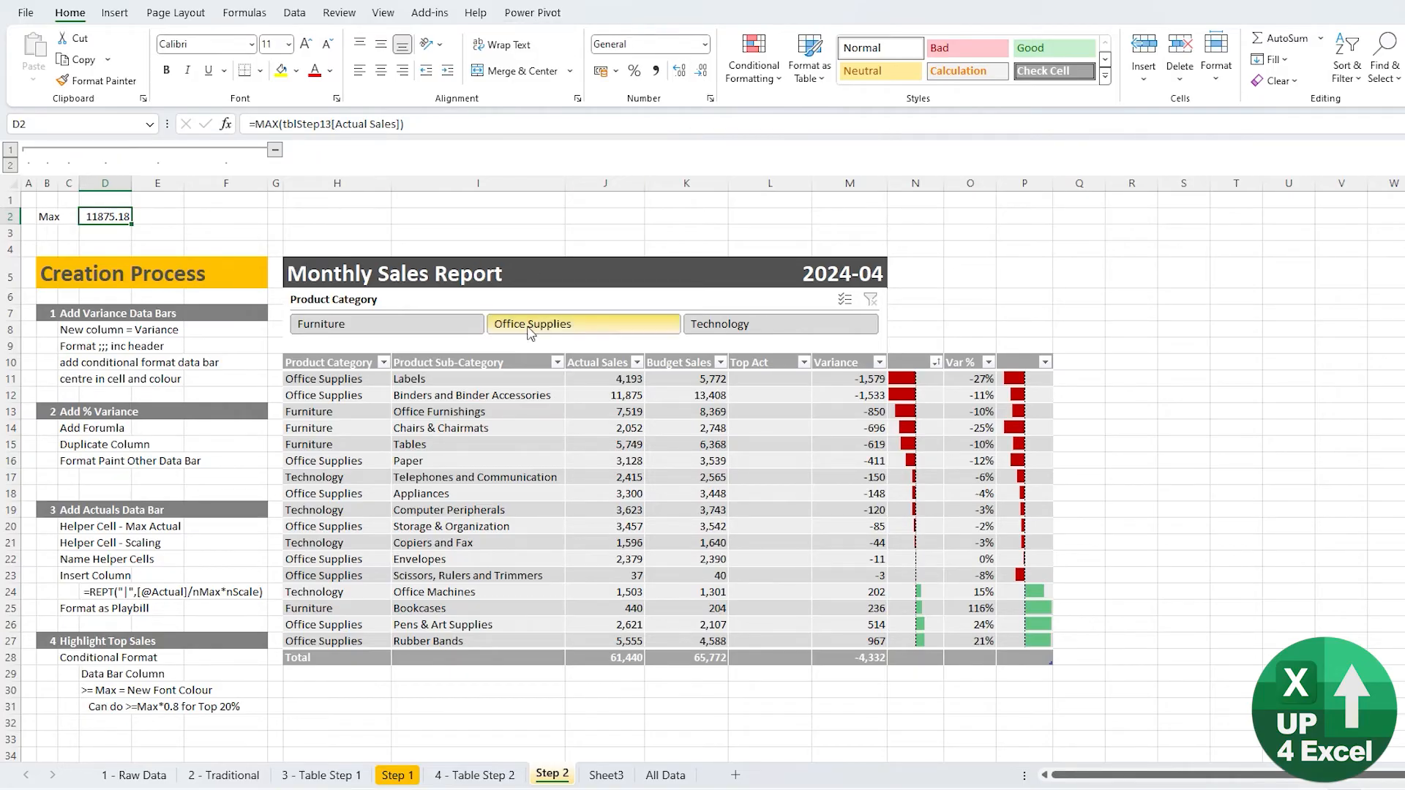
Open the sales report table's name in its table design properties.
{"action": "left_click", "coordinate": [478, 379]}
{"action": "left_click", "coordinate": [609, 12]}
{"action": "left_click", "coordinate": [70, 61]}
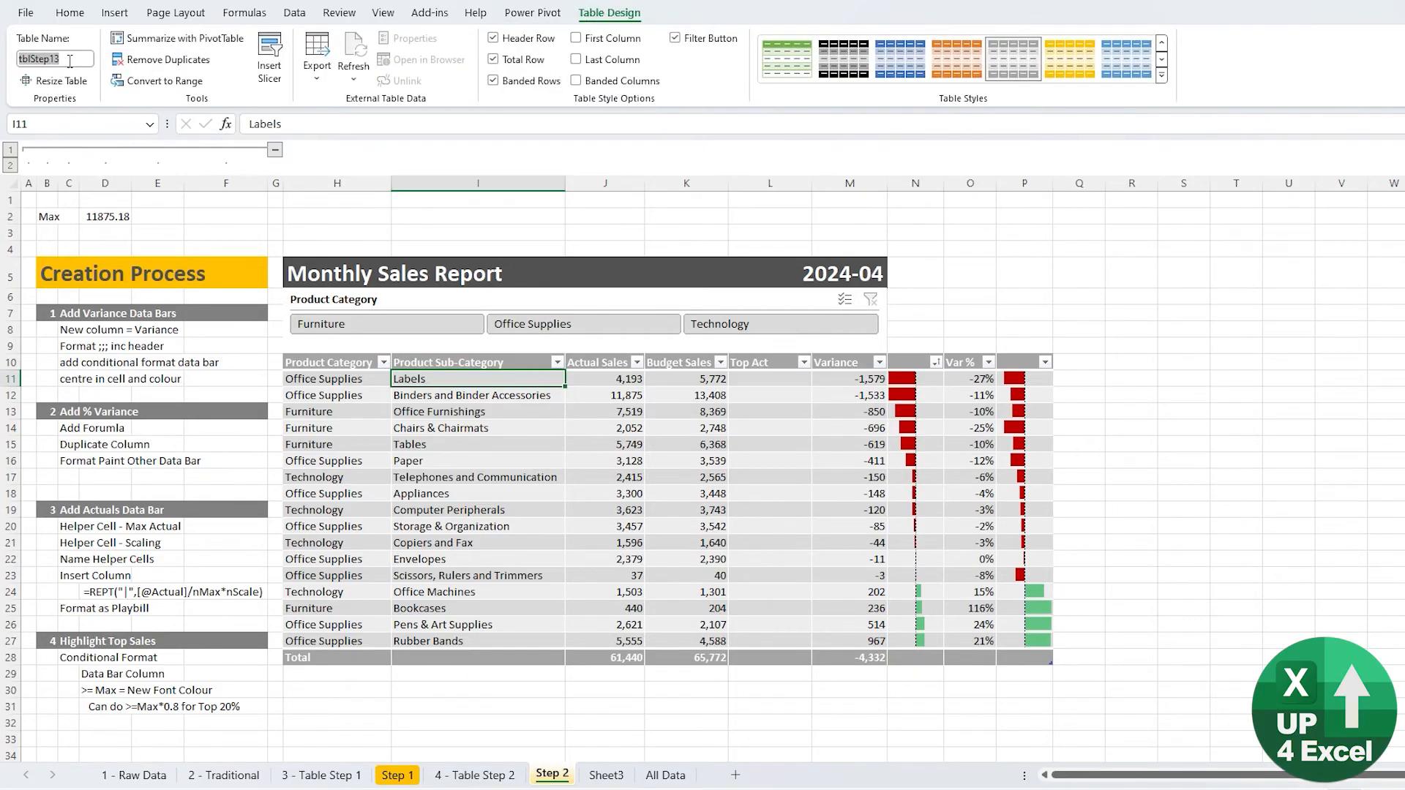
Rename the sales report table as tblStep2.
{"action": "type", "text": "tblStep"}
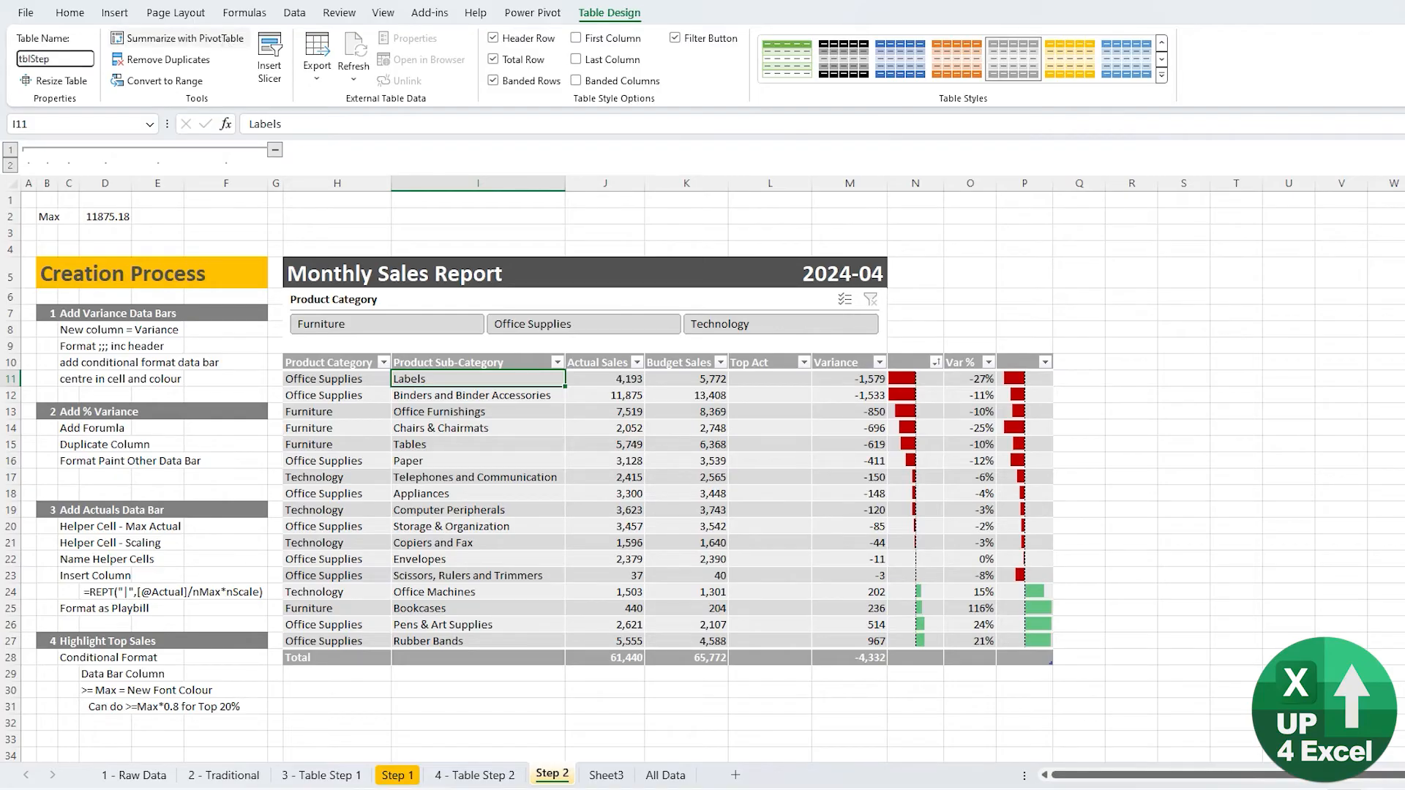
{"action": "type", "text": "2"}
{"action": "key", "text": "Return"}
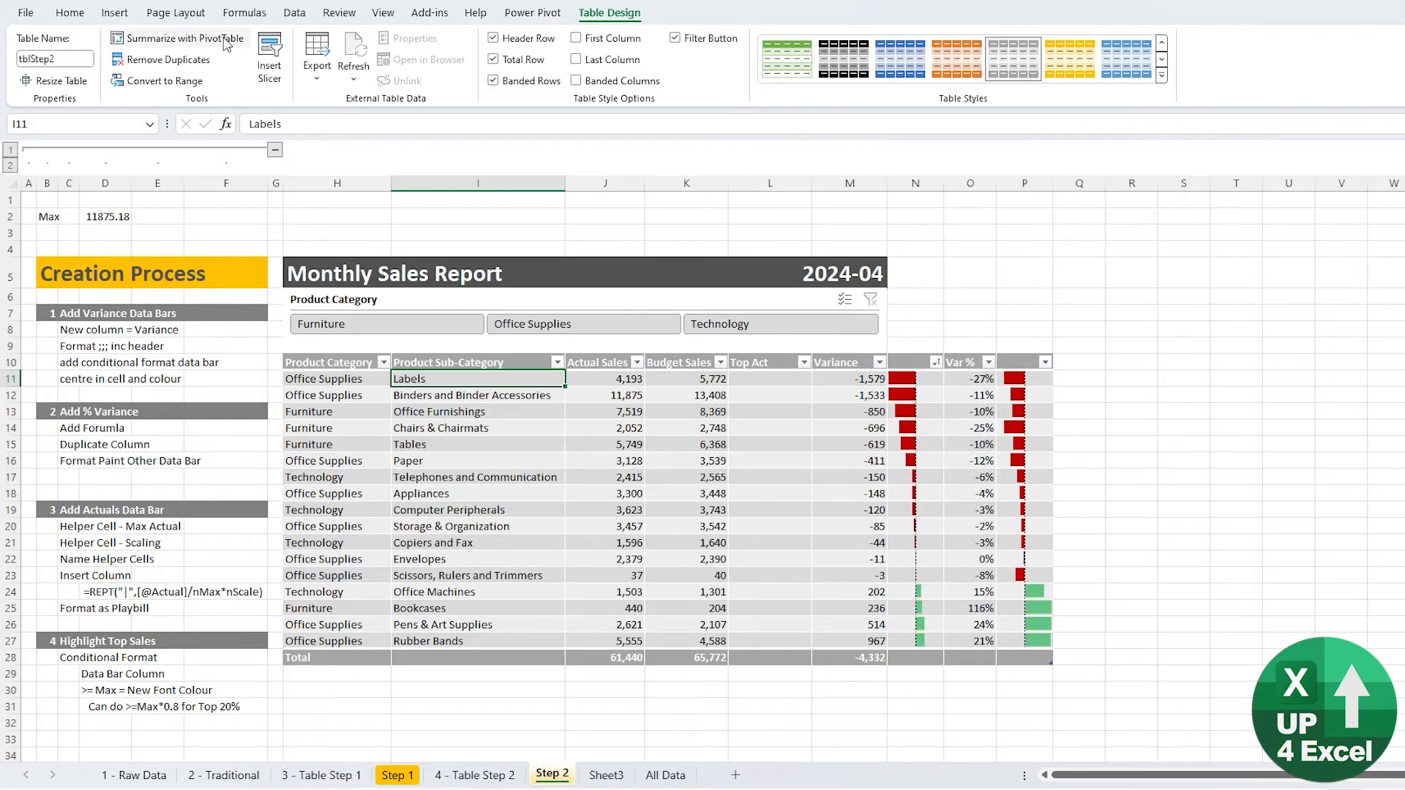
Format the maximum in D2 as a number with a thousands separator and two decimals, and label B3 as Scale.
{"action": "left_click", "coordinate": [105, 216]}
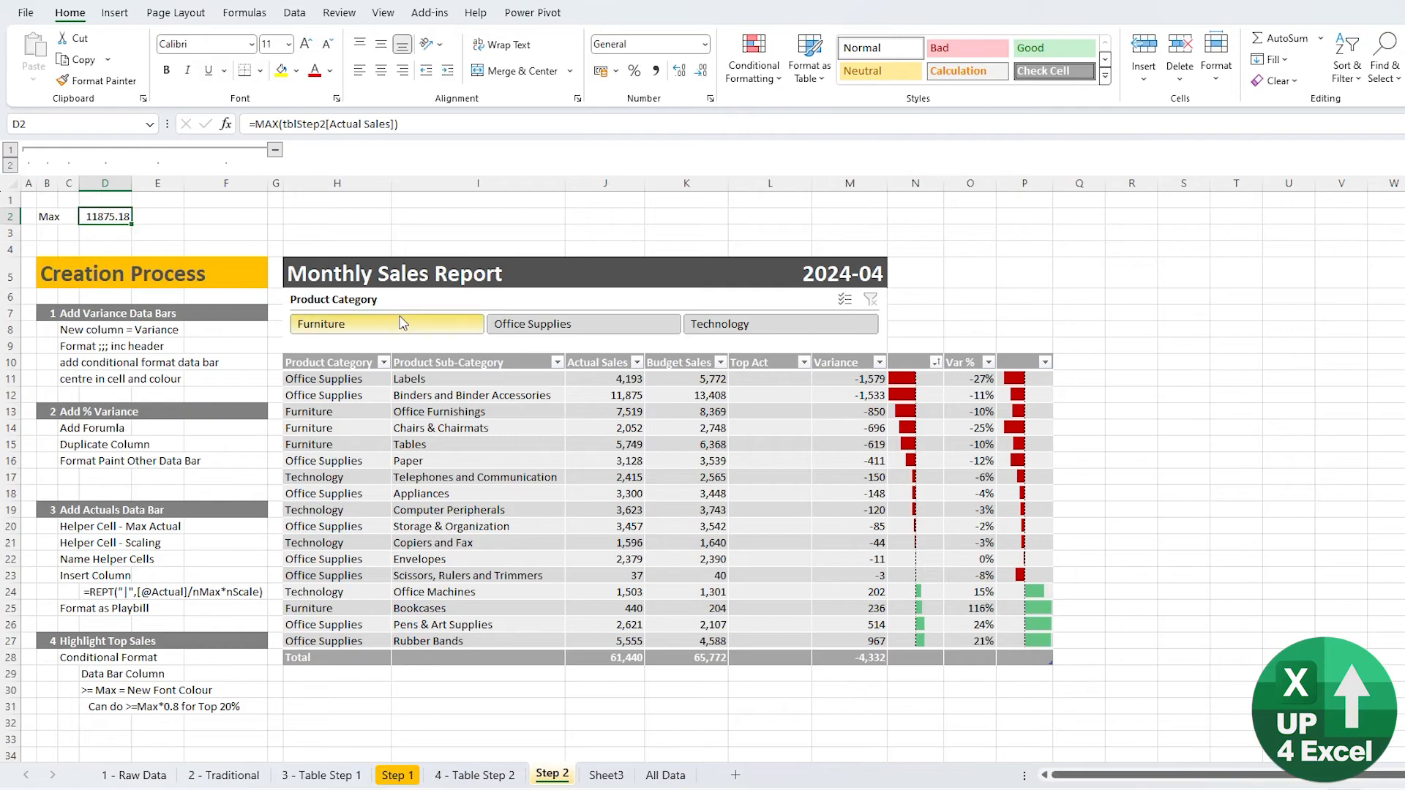
{"action": "key", "text": "ctrl+shift+1"}
{"action": "key", "text": "Down"}
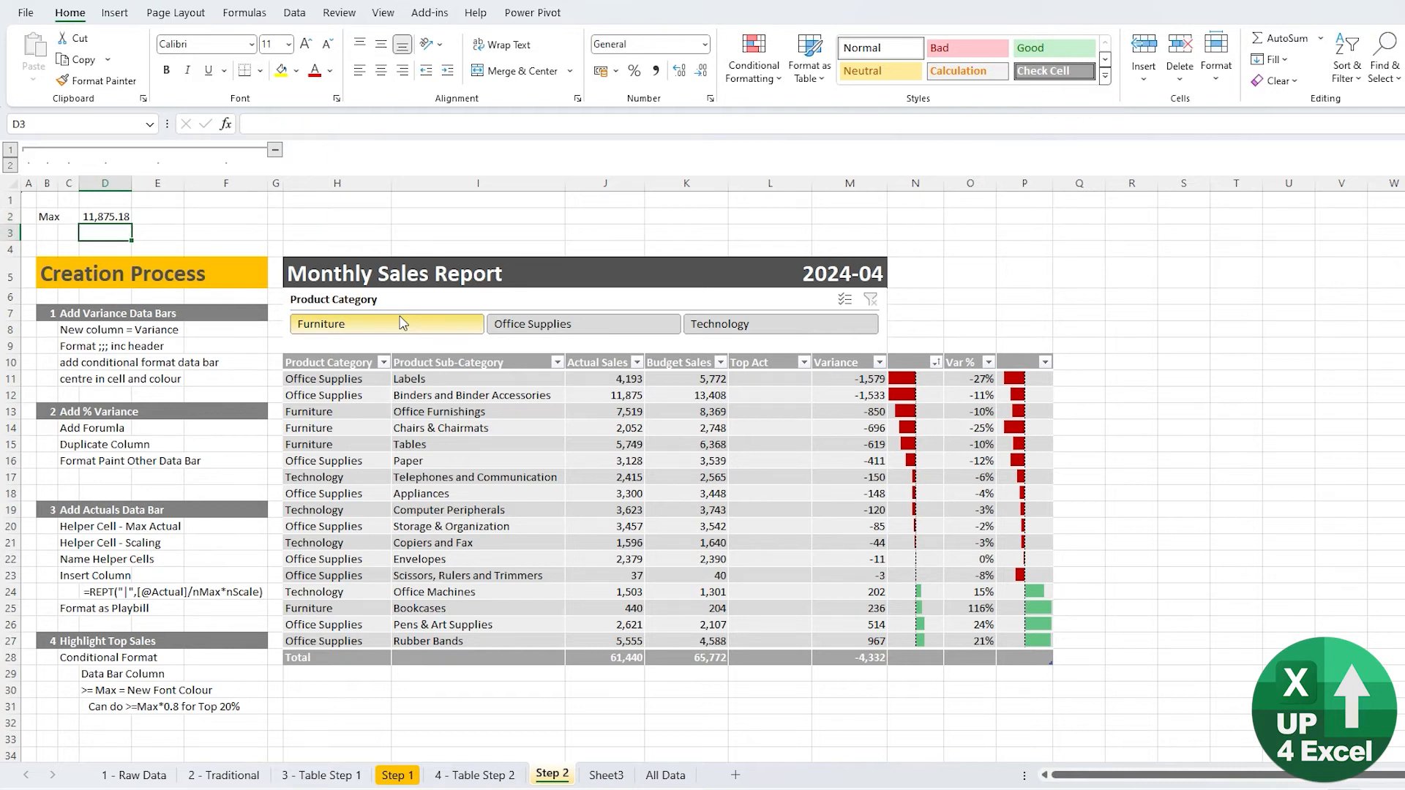
{"action": "key", "text": "Left"}
{"action": "key", "text": "Left"}
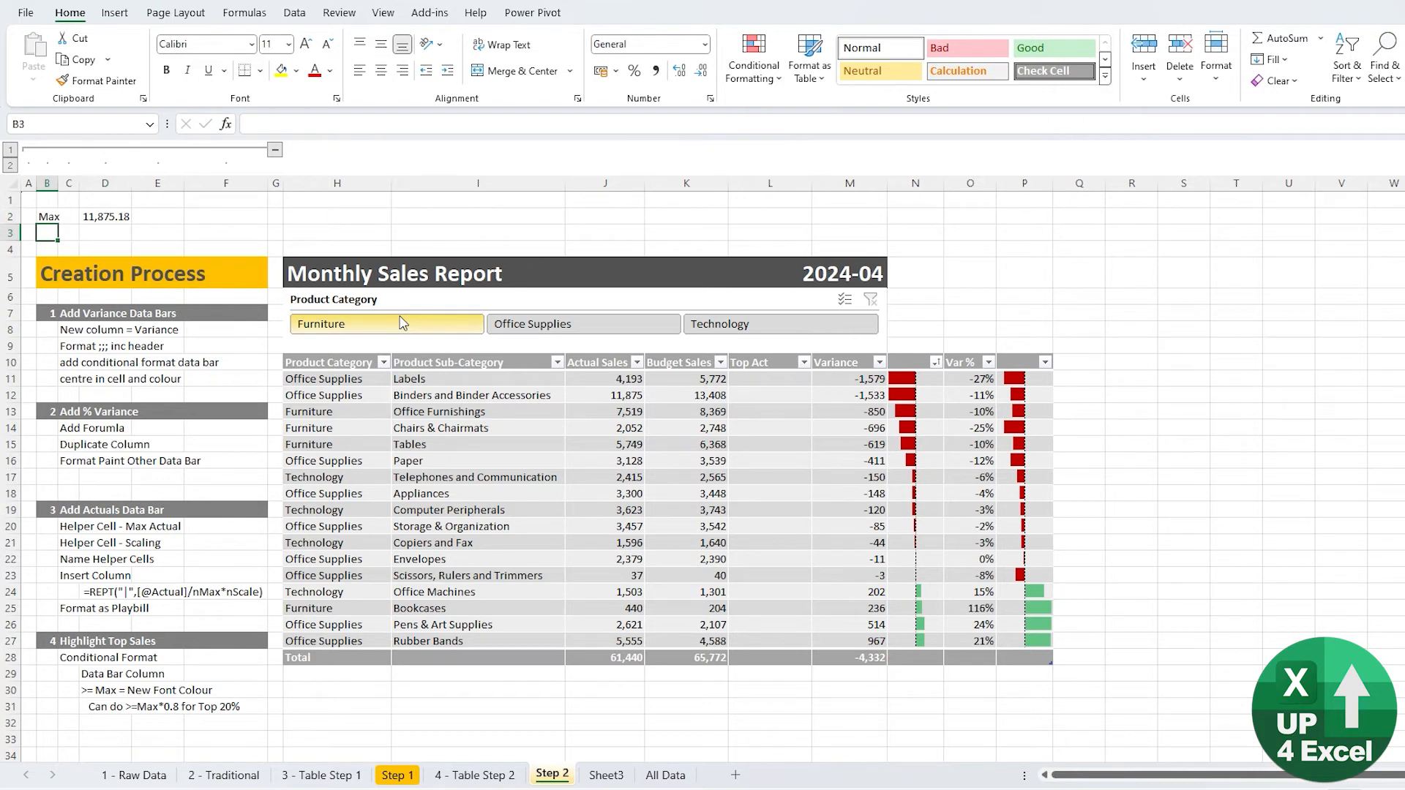
{"action": "type", "text": "Scale"}
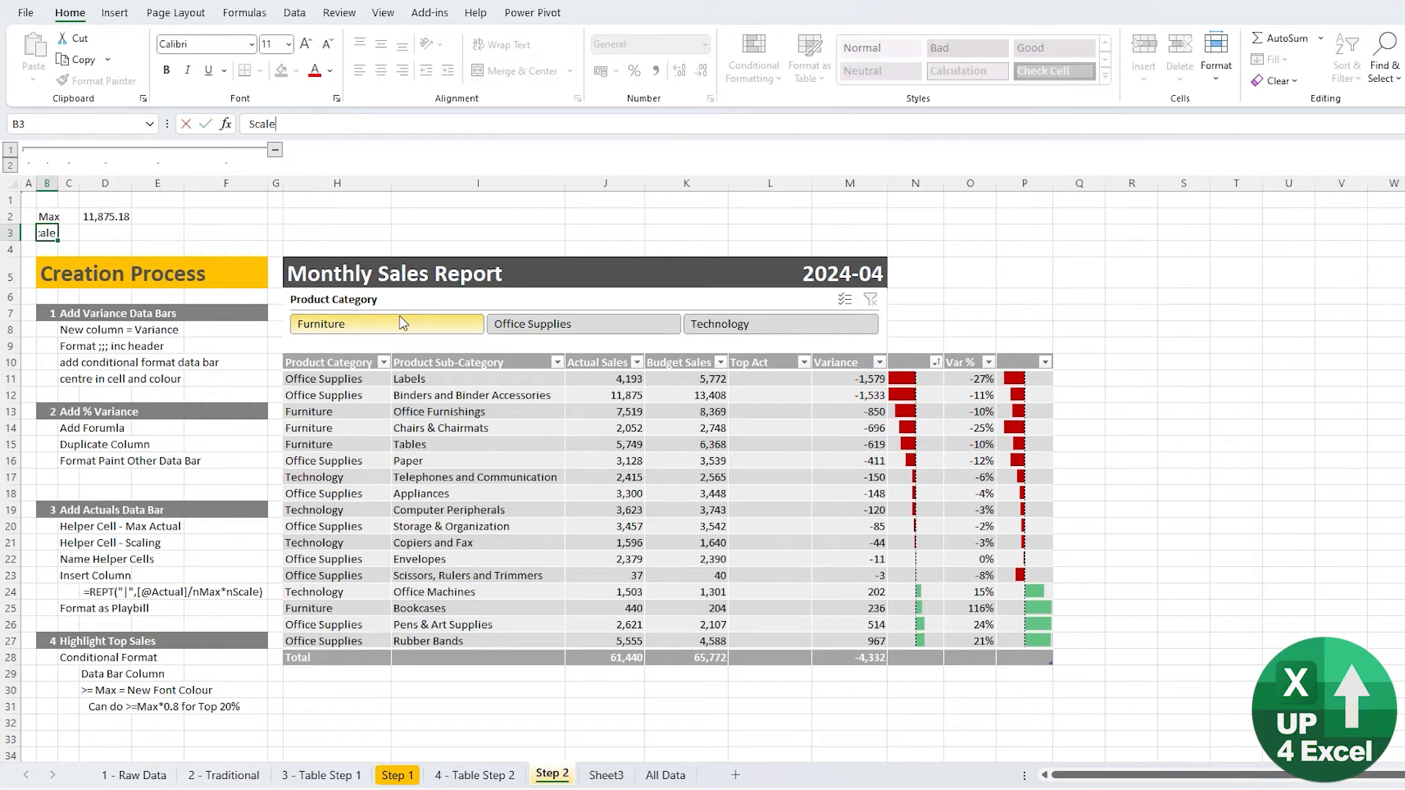
{"action": "key", "text": "Tab"}
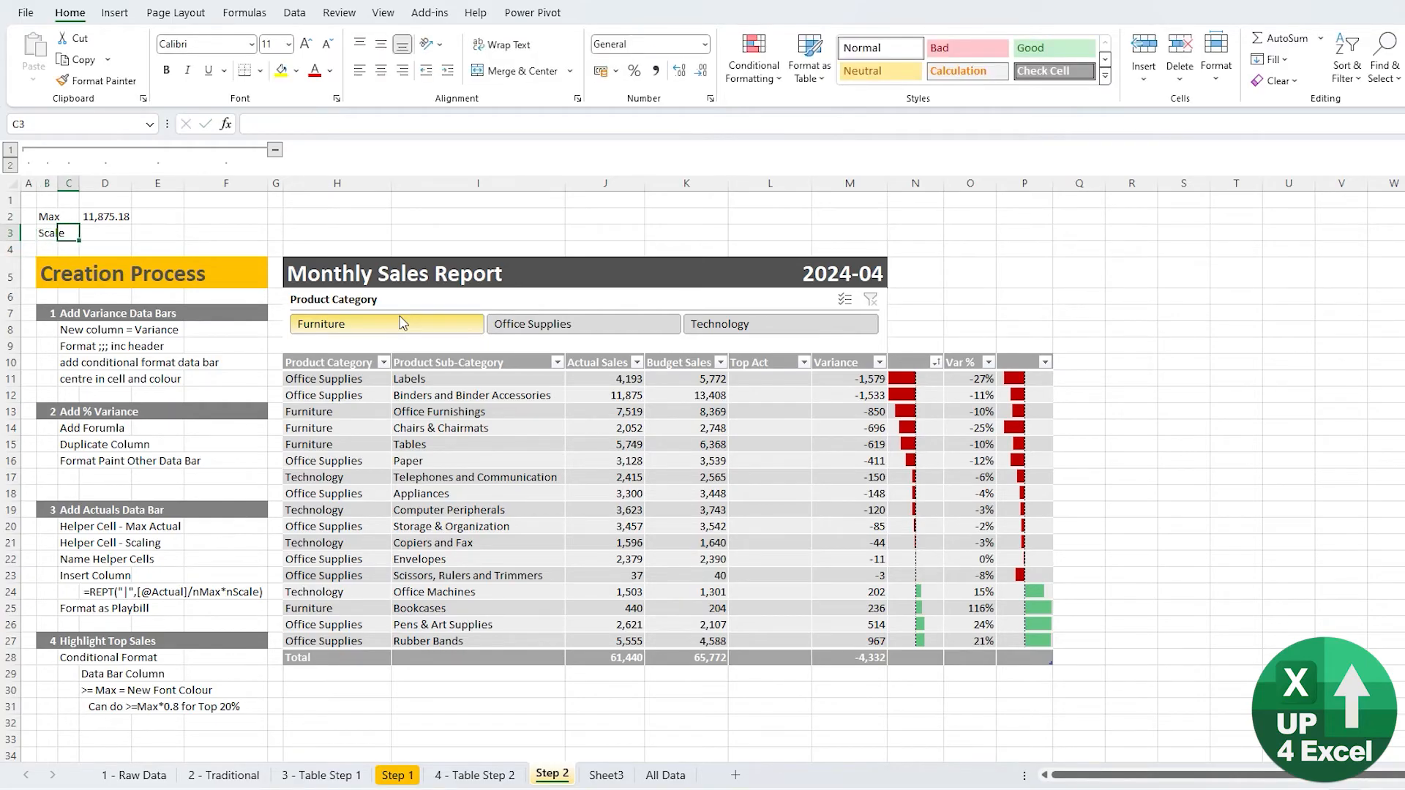
{"action": "key", "text": "Right"}
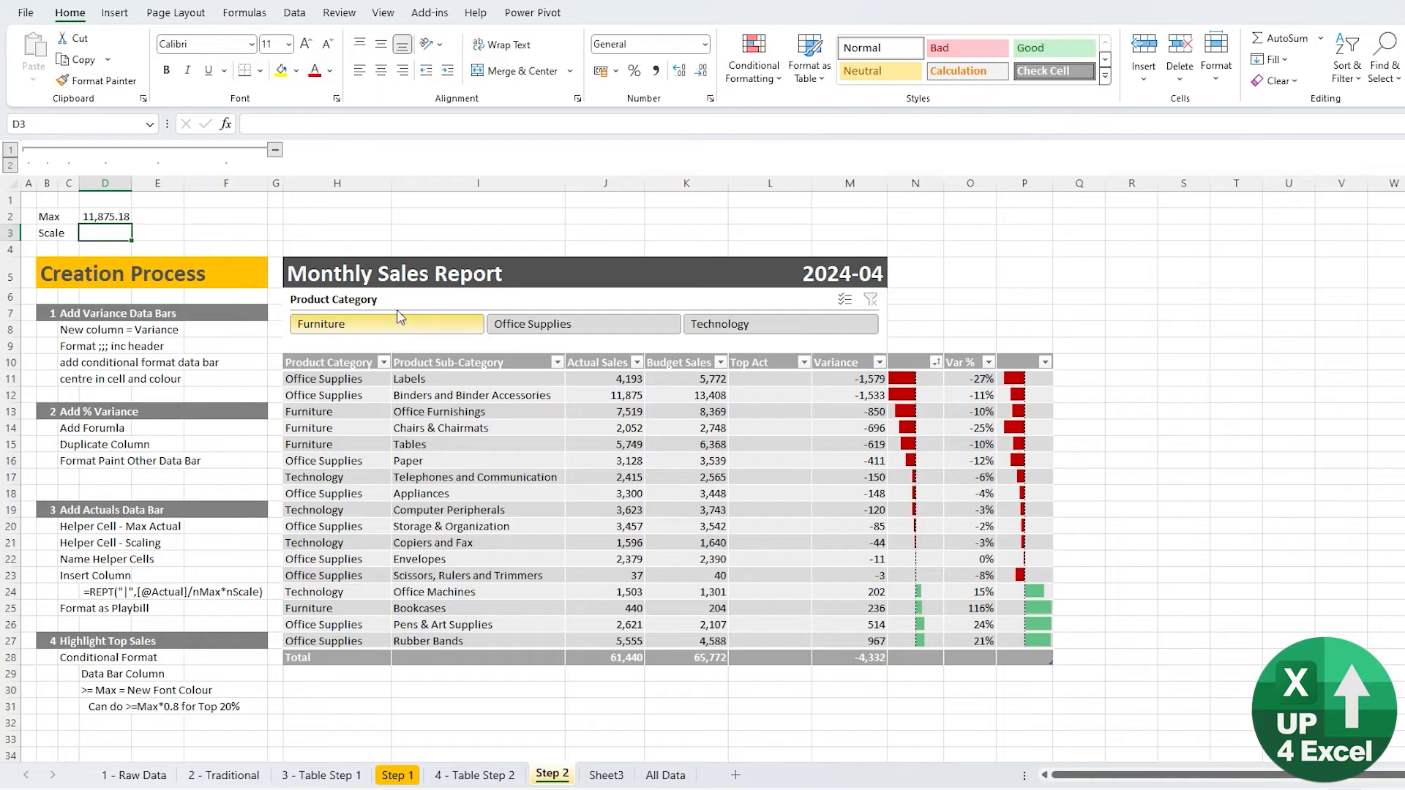
On Sheet3, widen column D and set C6 to 50 to test the bar length.
{"action": "left_click", "coordinate": [607, 776]}
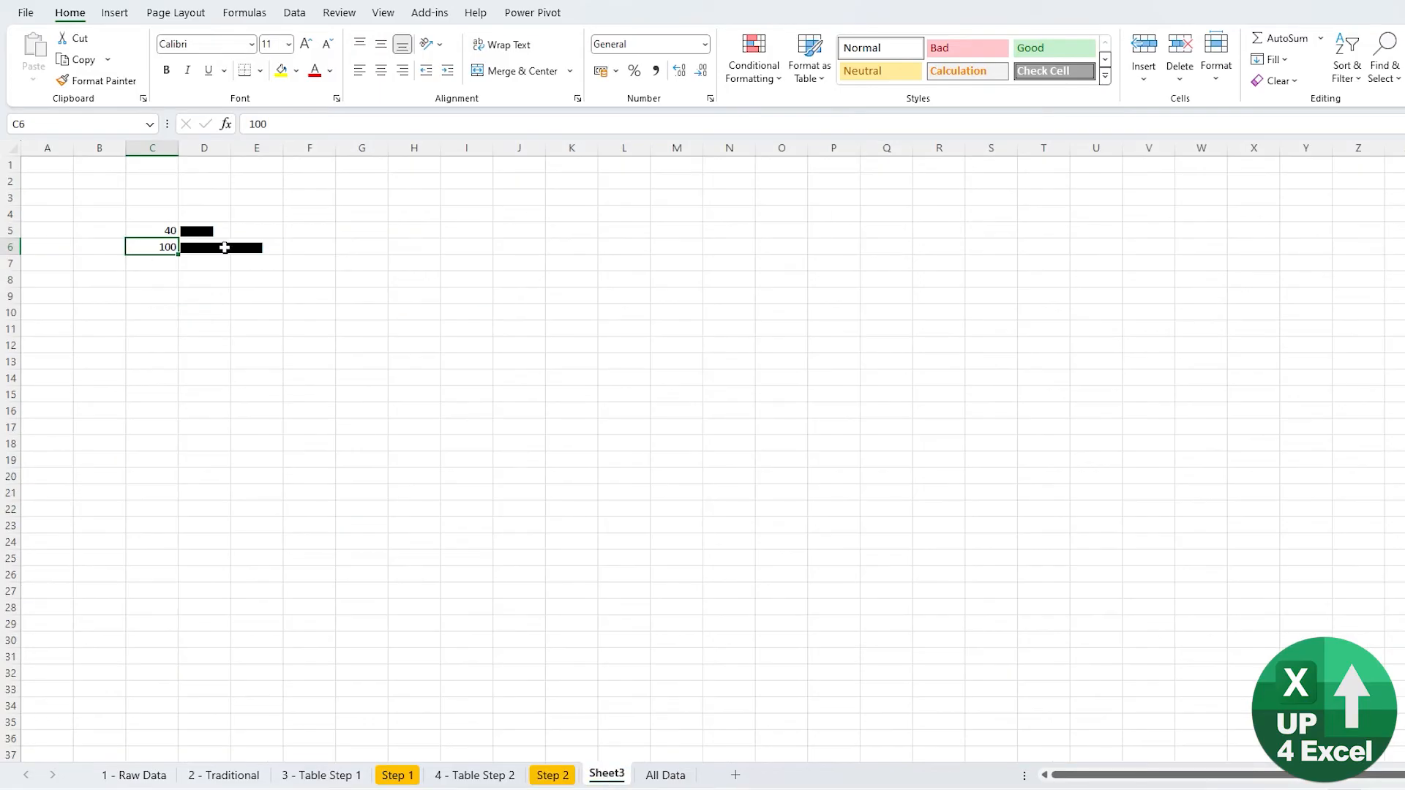
{"action": "left_click_drag", "start_coordinate": [231, 145], "coordinate": [269, 146]}
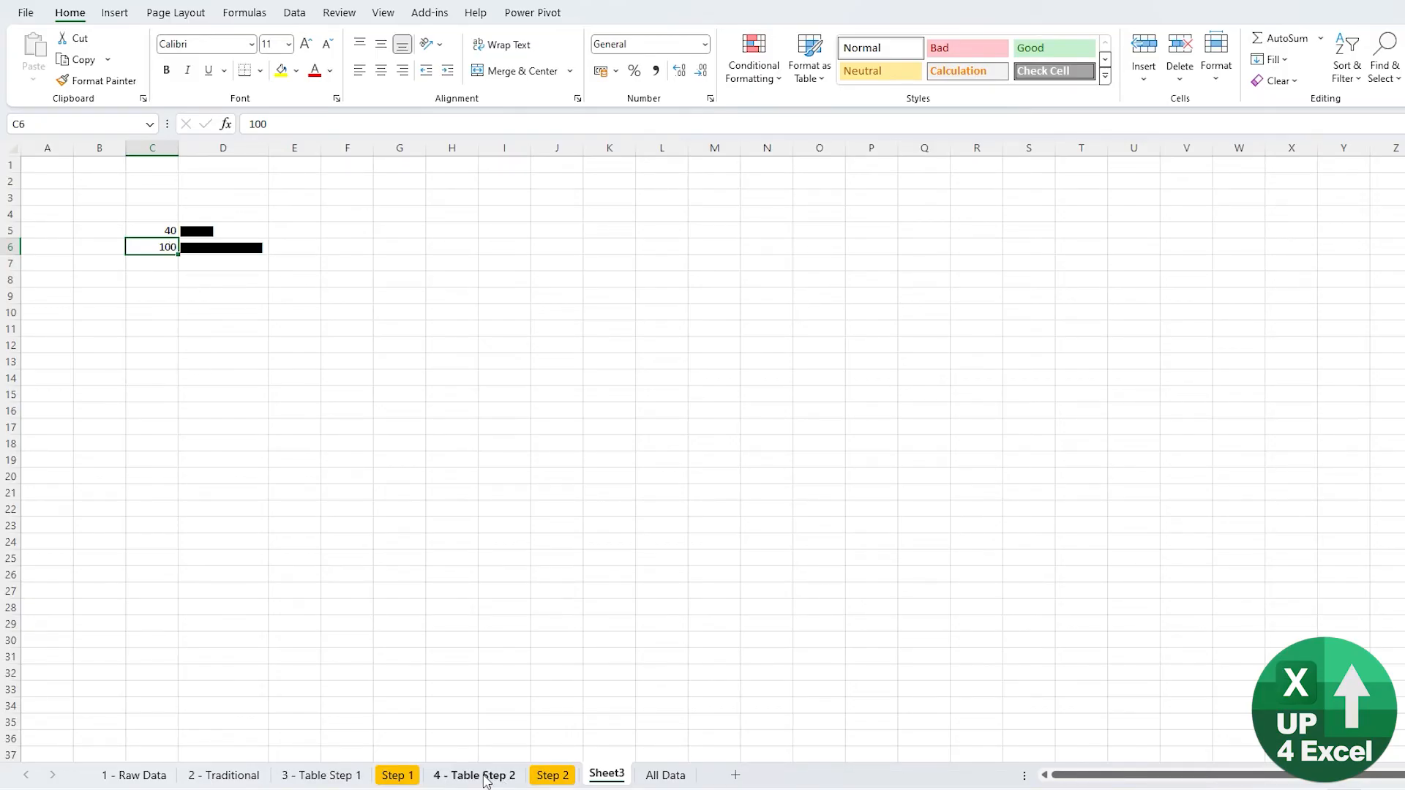
{"action": "type", "text": "50"}
{"action": "key", "text": "Return"}
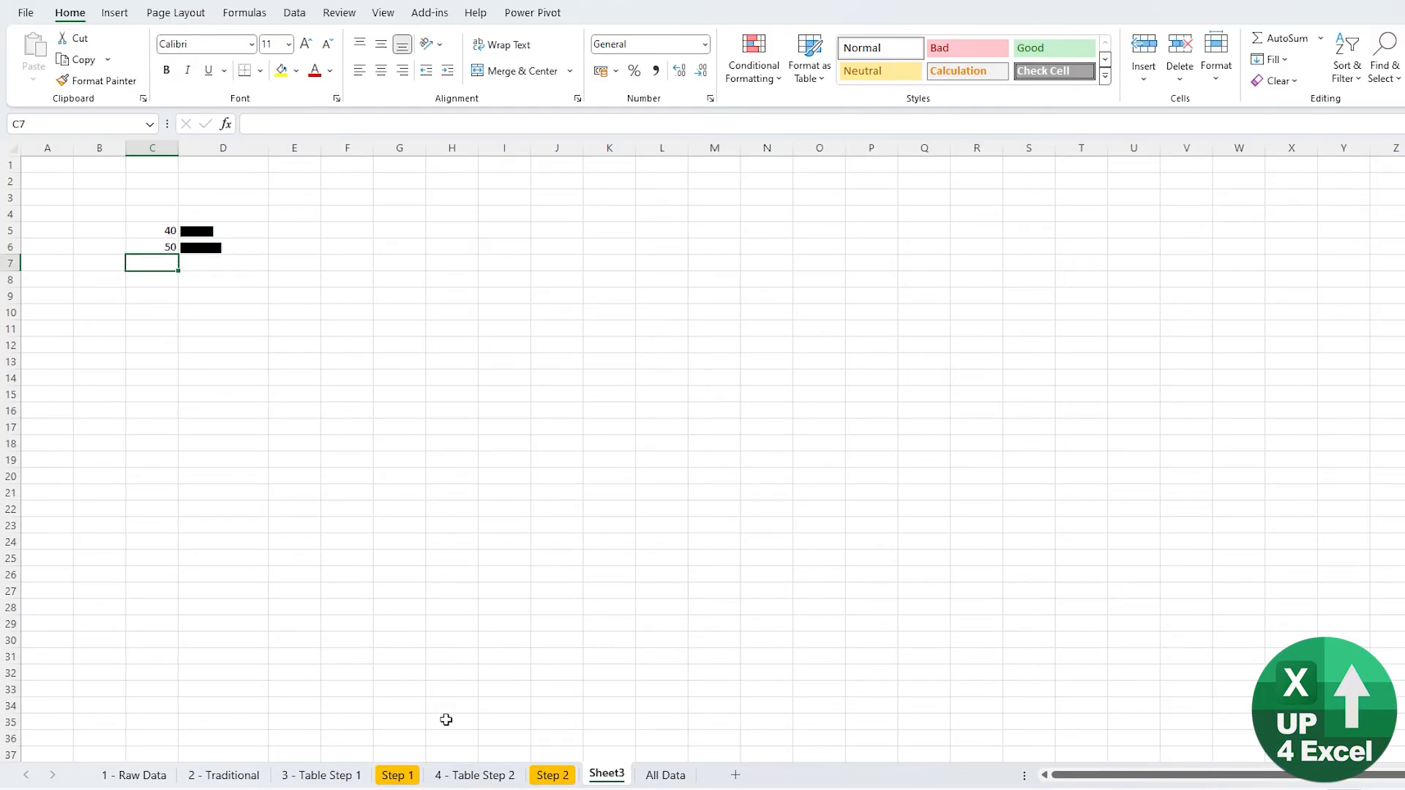
{"action": "key", "text": "Up"}
{"action": "key", "text": "Right"}
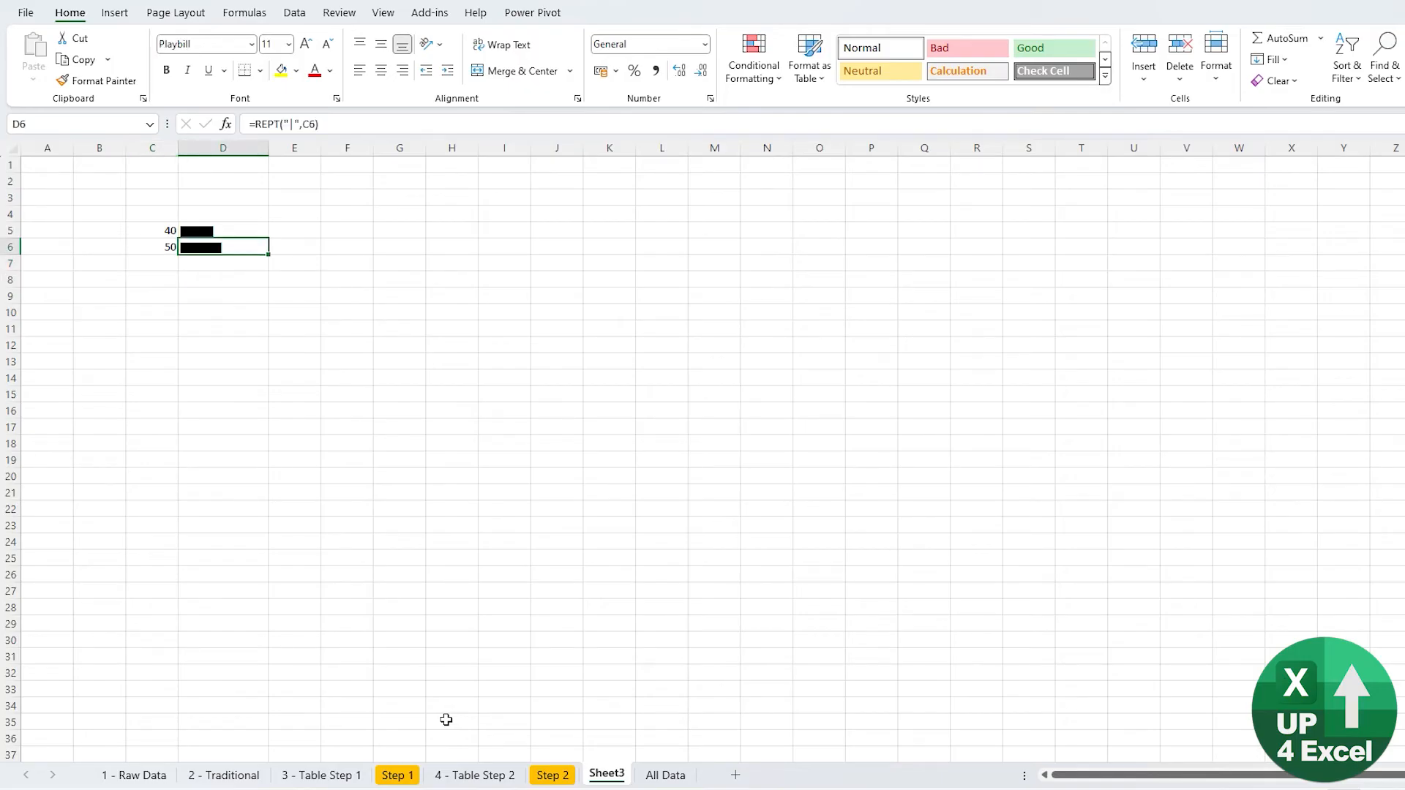
{"action": "key", "text": "Left"}
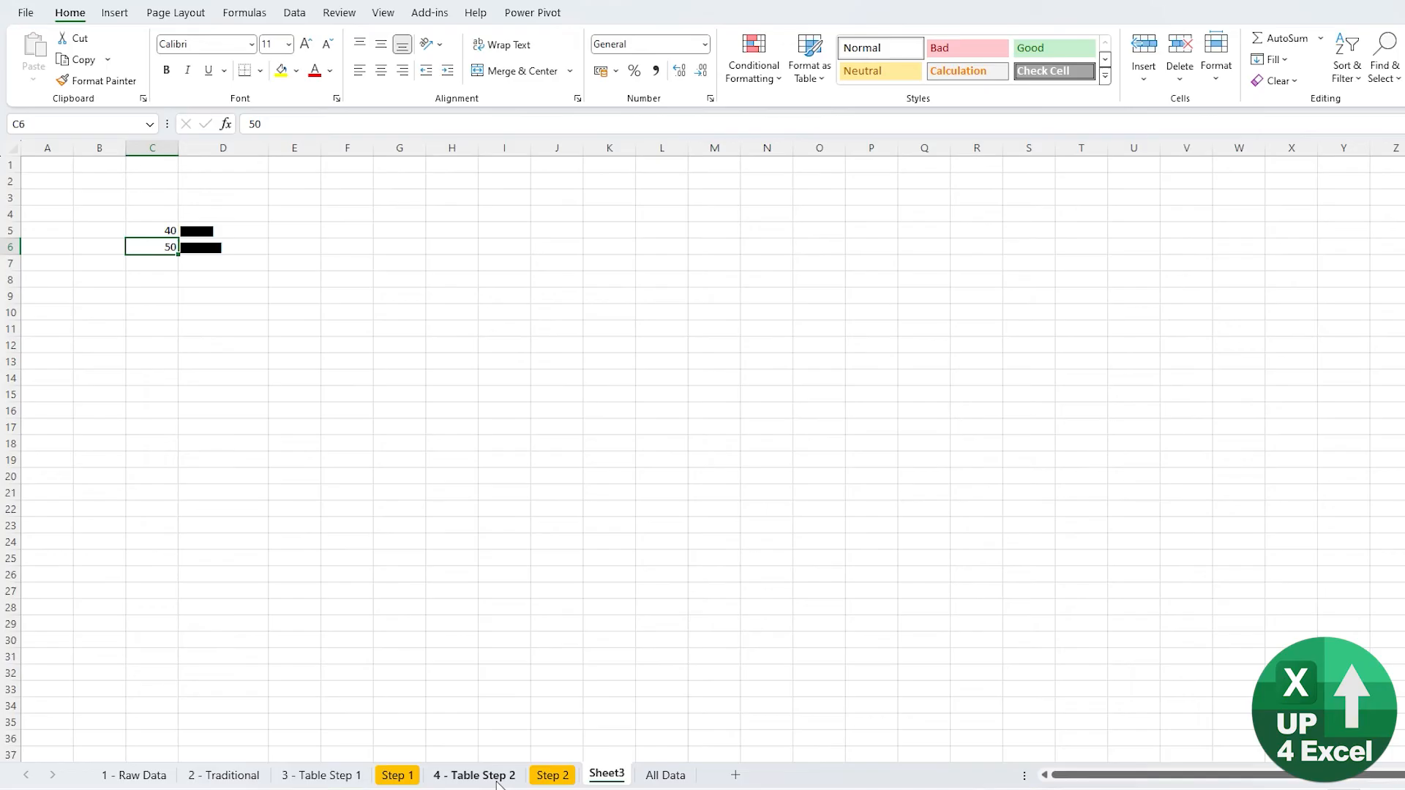
On the Step 2 sheet, enter 50 as the scale value in D3.
{"action": "left_click", "coordinate": [553, 775]}
{"action": "type", "text": "50"}
{"action": "key", "text": "Return"}
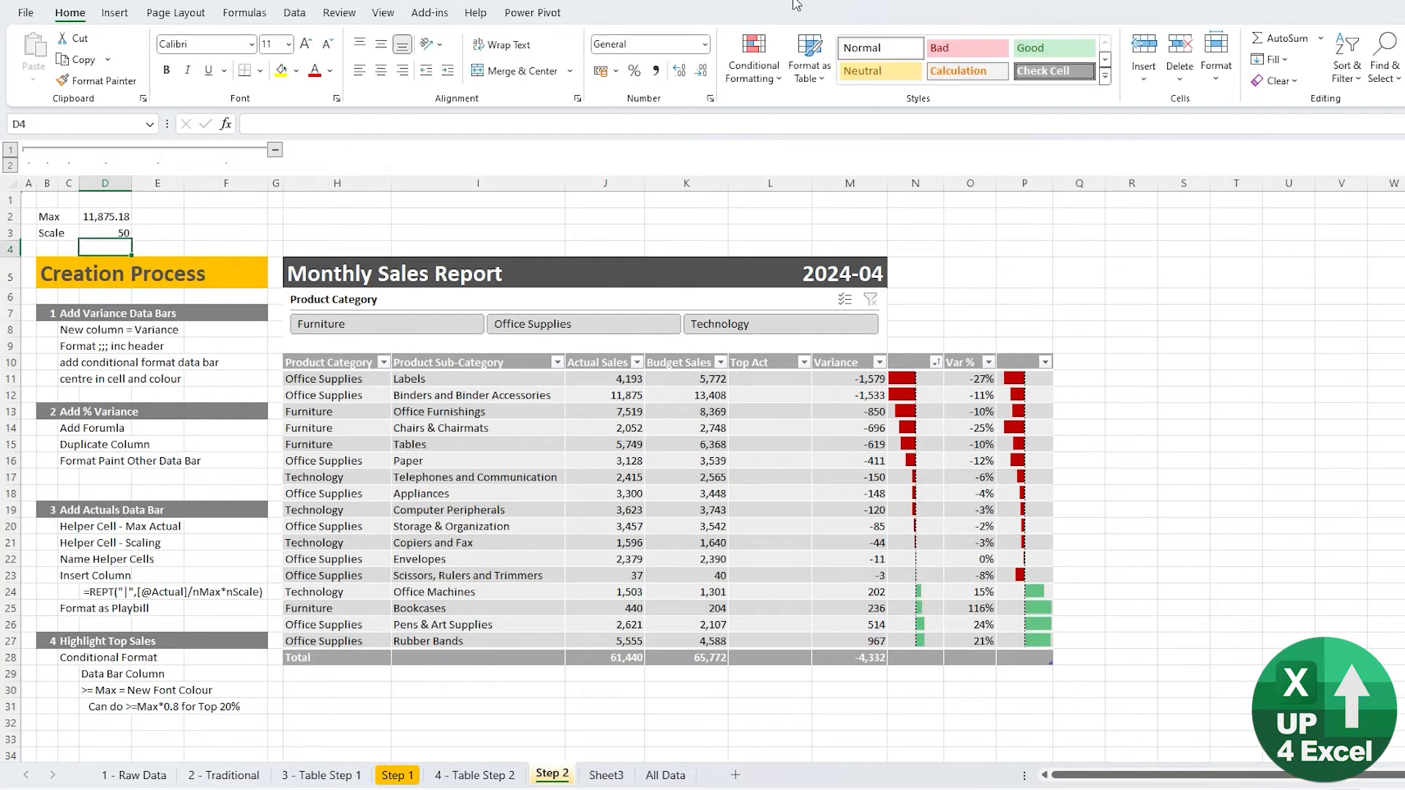
{"action": "key", "text": "Up"}
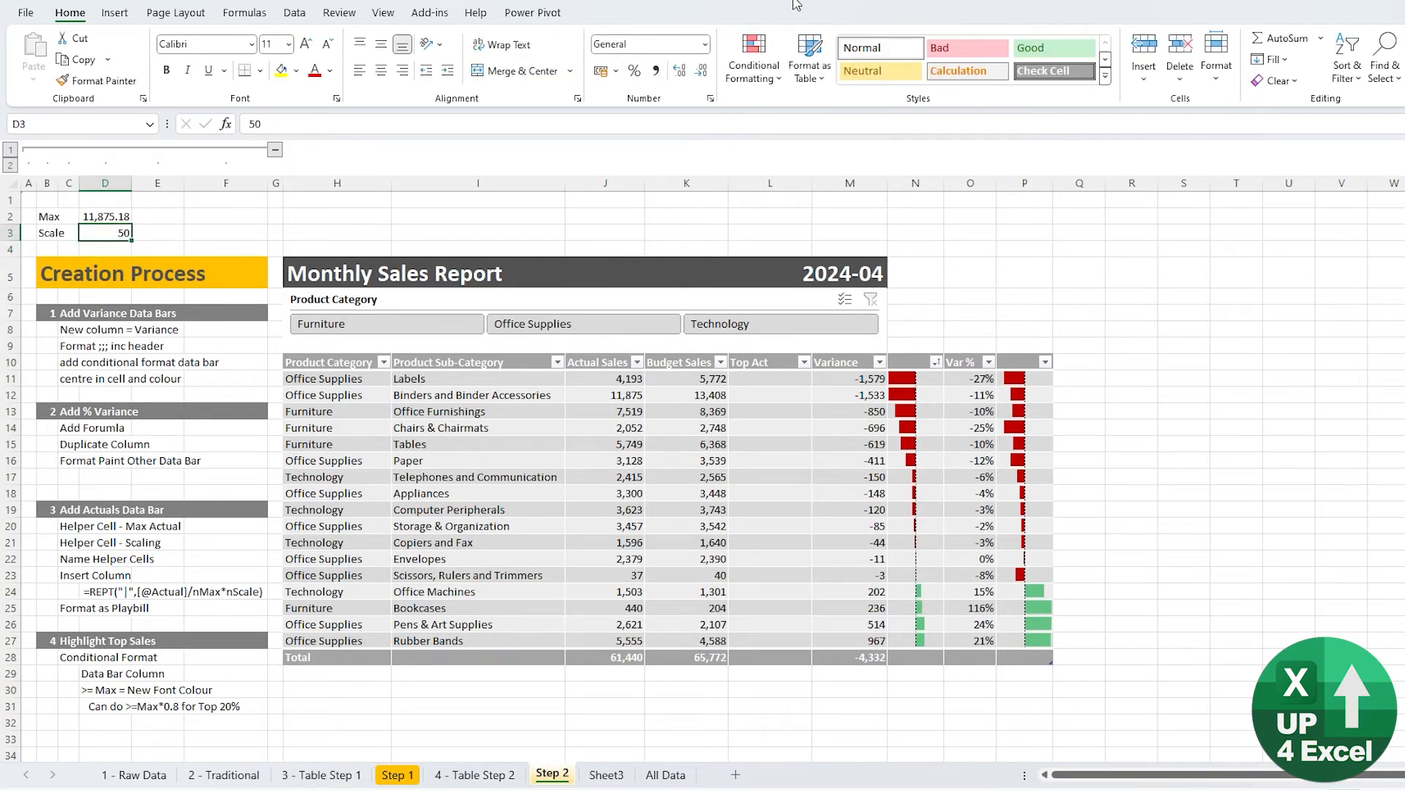
Name the helper cell D2 nMaxActual and the helper cell D3 nMaxScale.
{"action": "left_click", "coordinate": [115, 216]}
{"action": "left_click", "coordinate": [75, 118]}
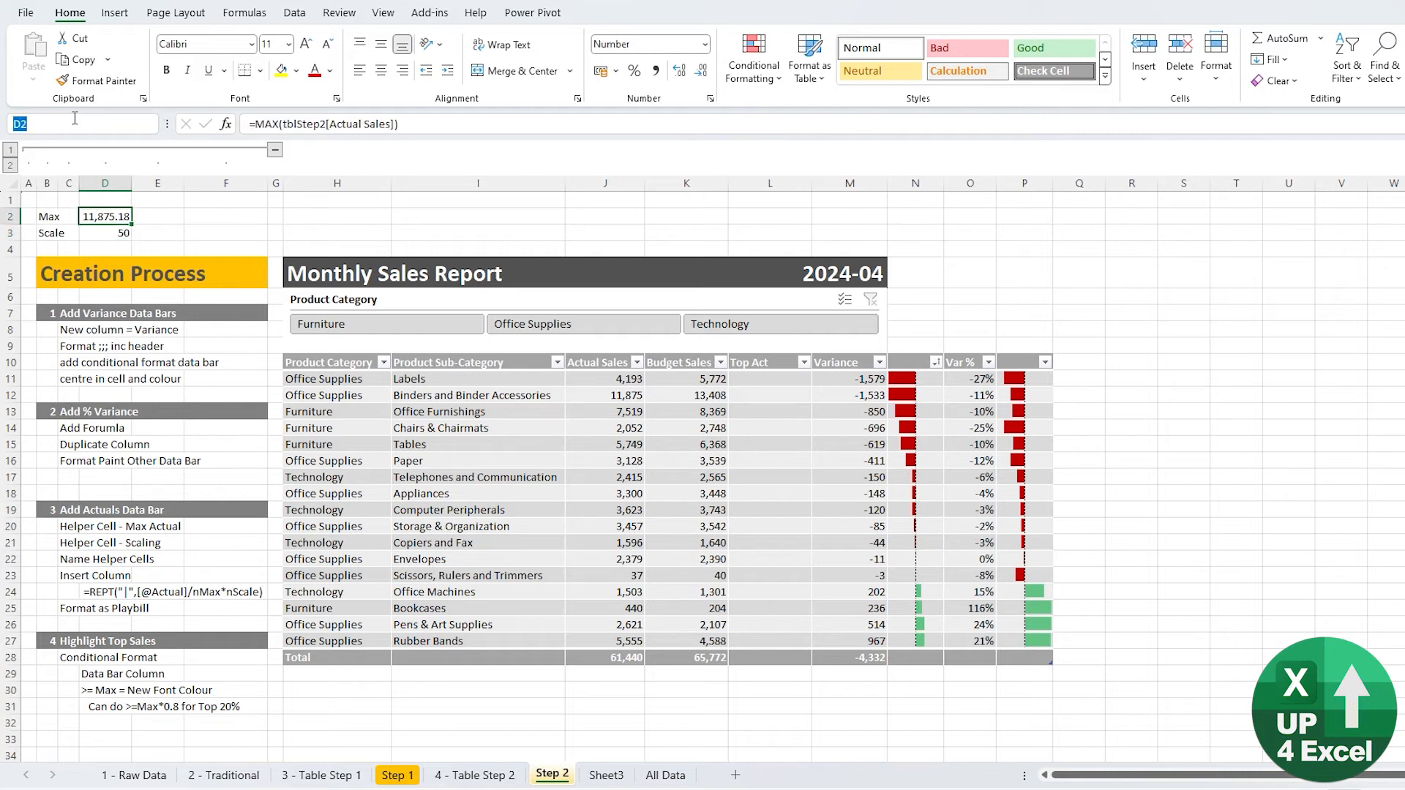
{"action": "type", "text": "nMaxActual"}
{"action": "key", "text": "Return"}
{"action": "key", "text": "Down"}
{"action": "left_click", "coordinate": [62, 122]}
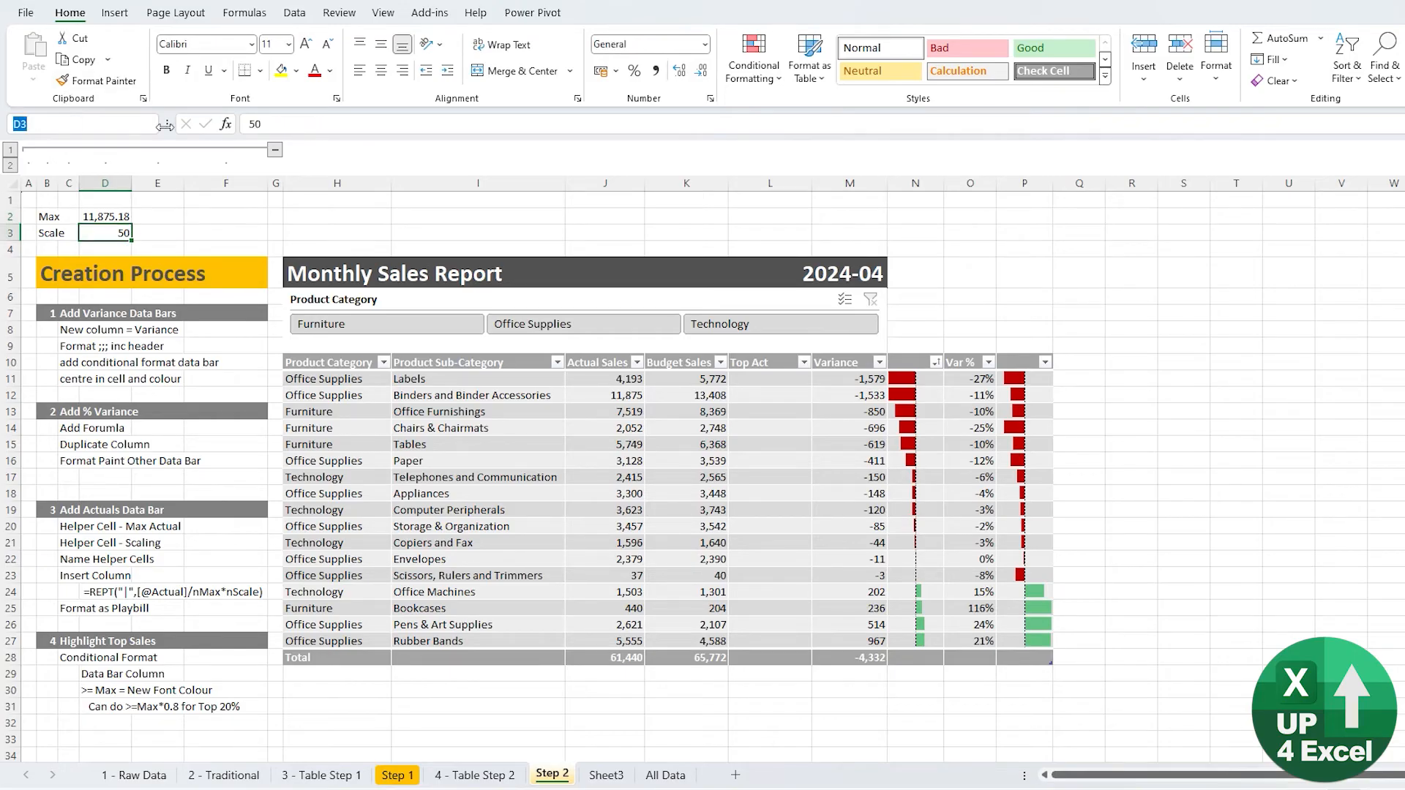
{"action": "type", "text": "nMax*nScale"}
{"action": "key", "text": "Return"}
Fill the Top Act column with =REPT("|",[@[Actual Sales]]/nMaxActual*nMaxScale), starting in L11.
{"action": "left_click", "coordinate": [770, 379]}
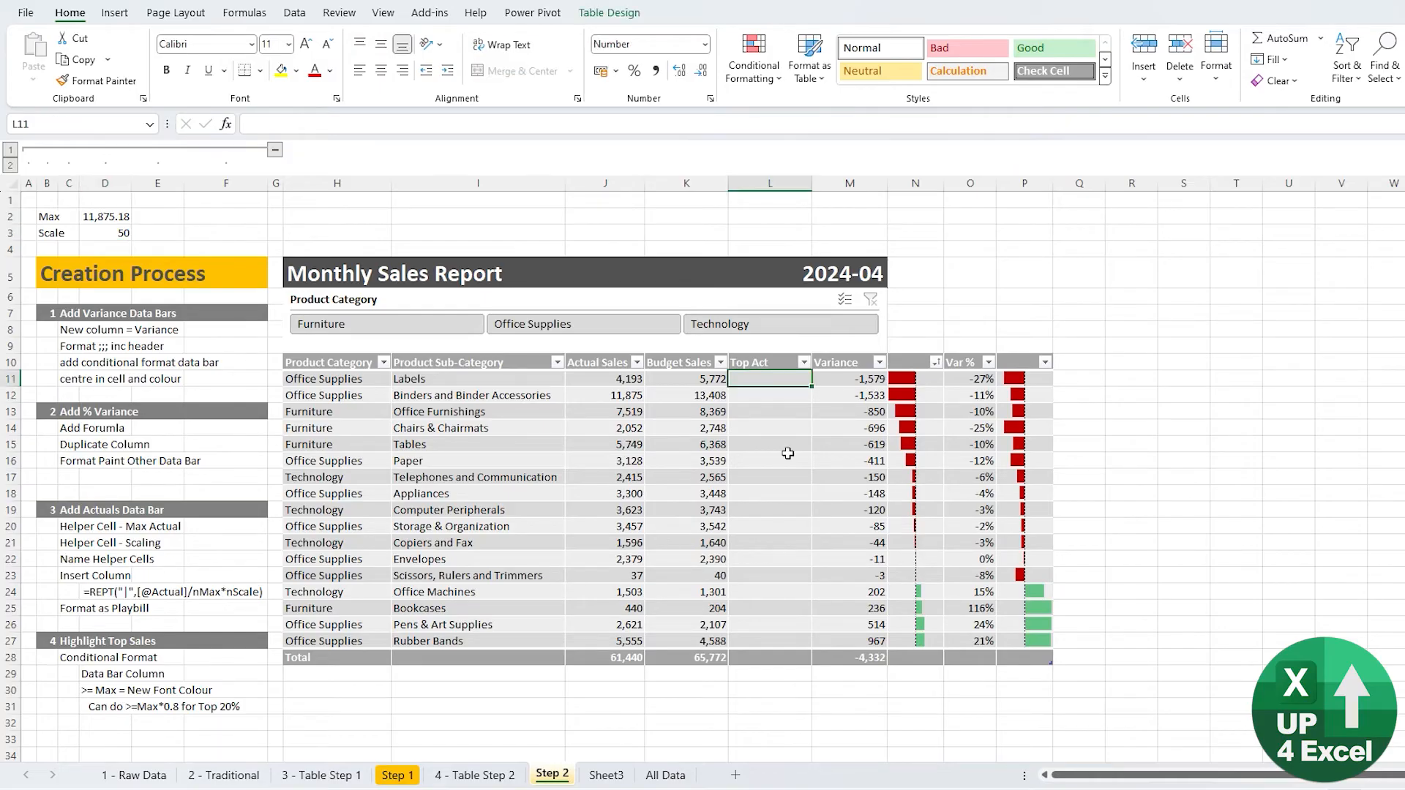
{"action": "type", "text": "=rept(\"|"}
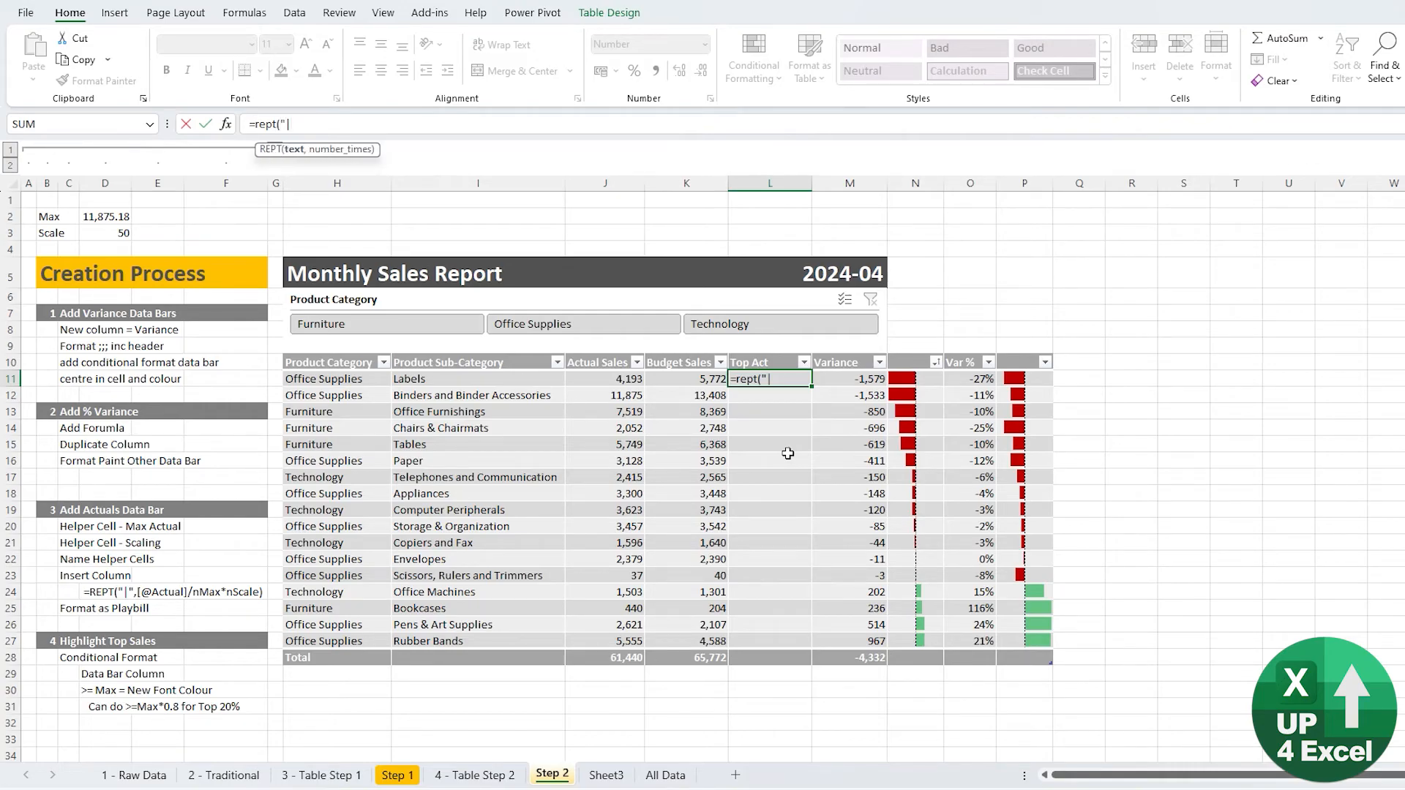
{"action": "type", "text": ","}
{"action": "key", "text": "Left"}
{"action": "key", "text": "Left"}
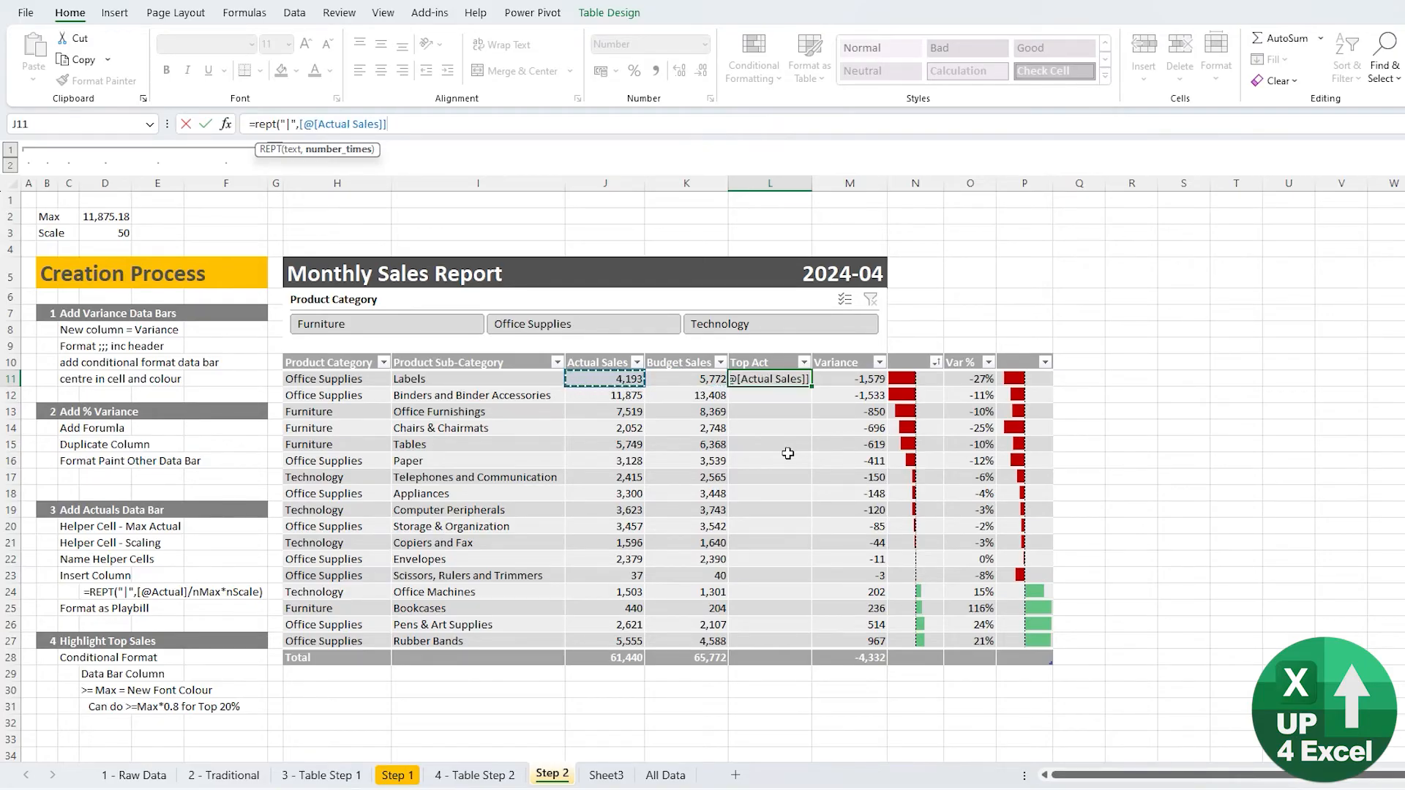
{"action": "type", "text": "/"}
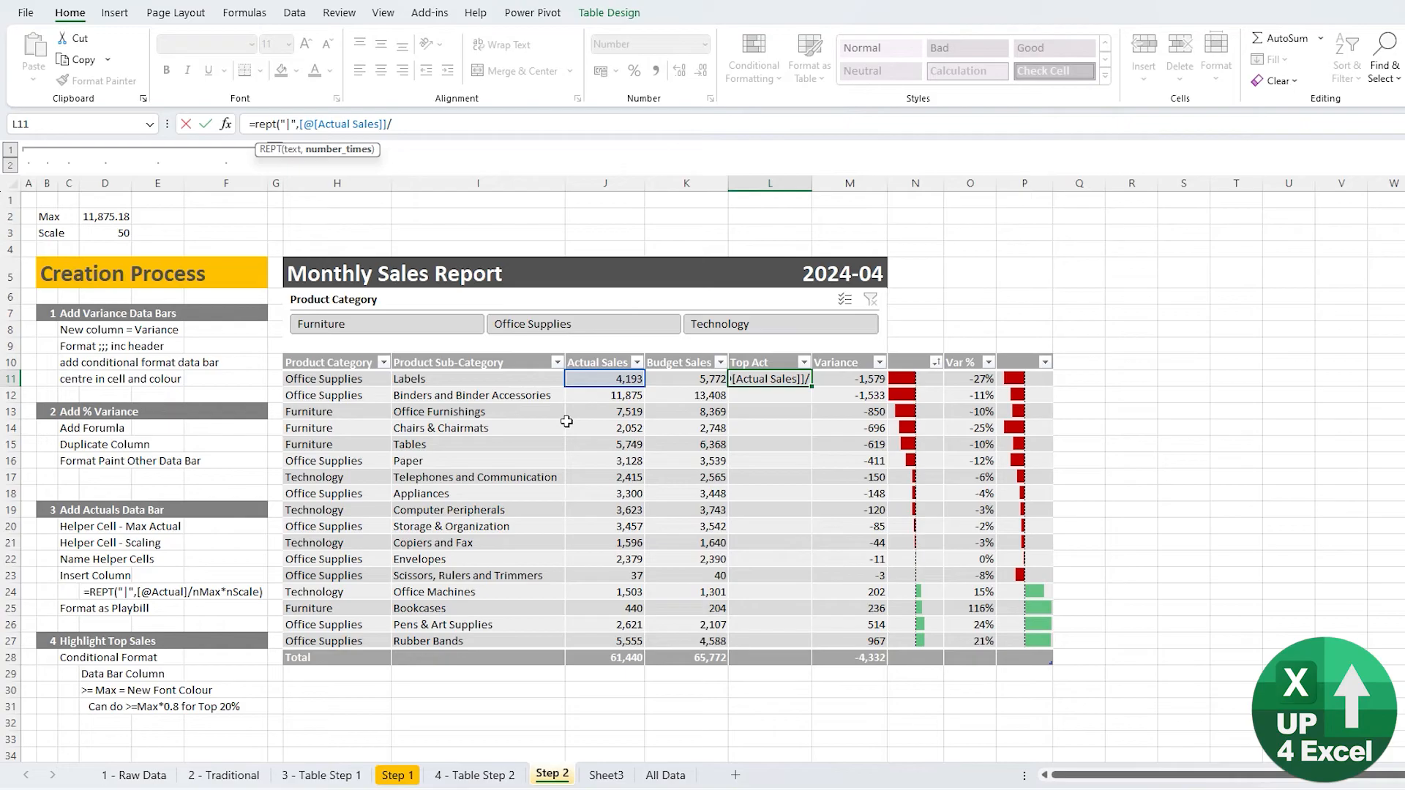
{"action": "left_click", "coordinate": [99, 216]}
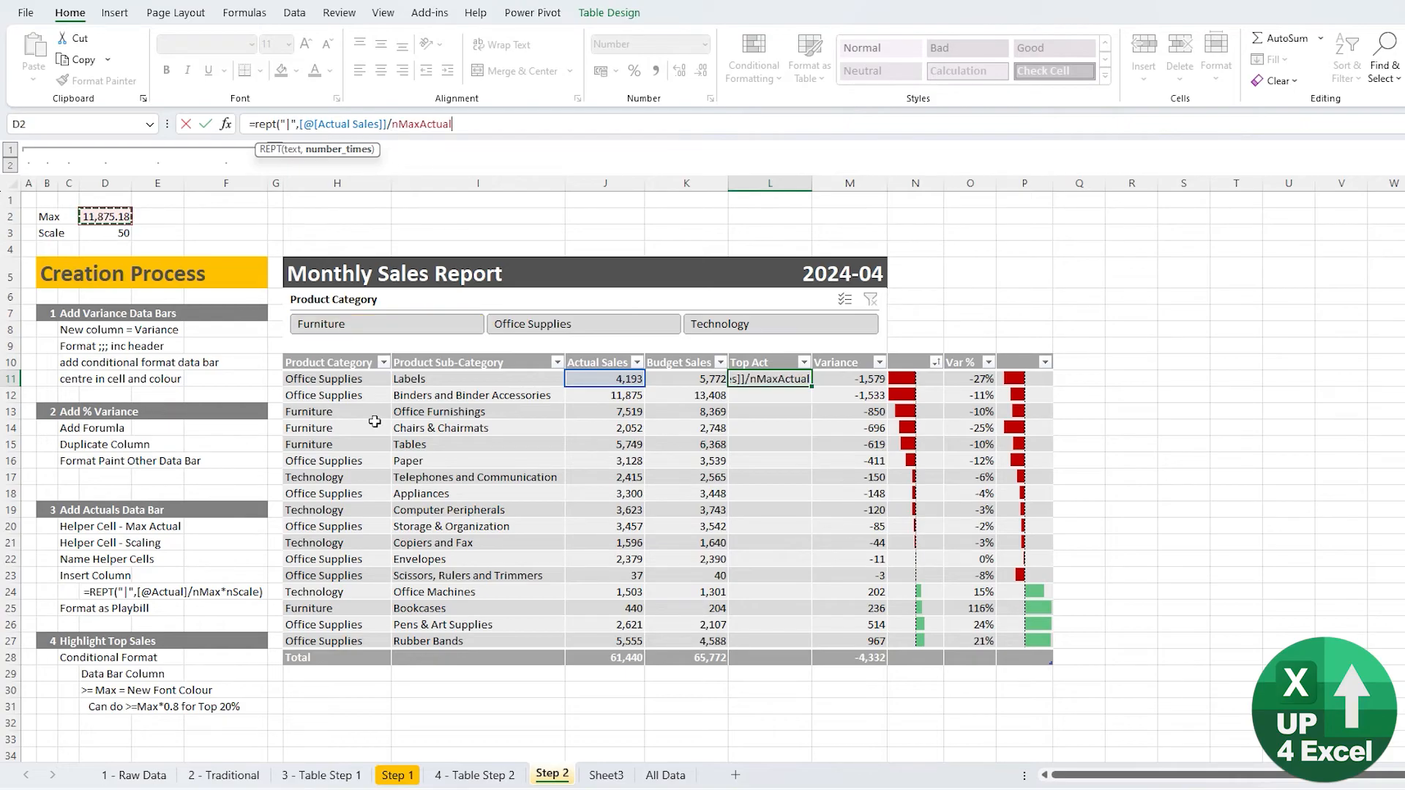
{"action": "type", "text": "*"}
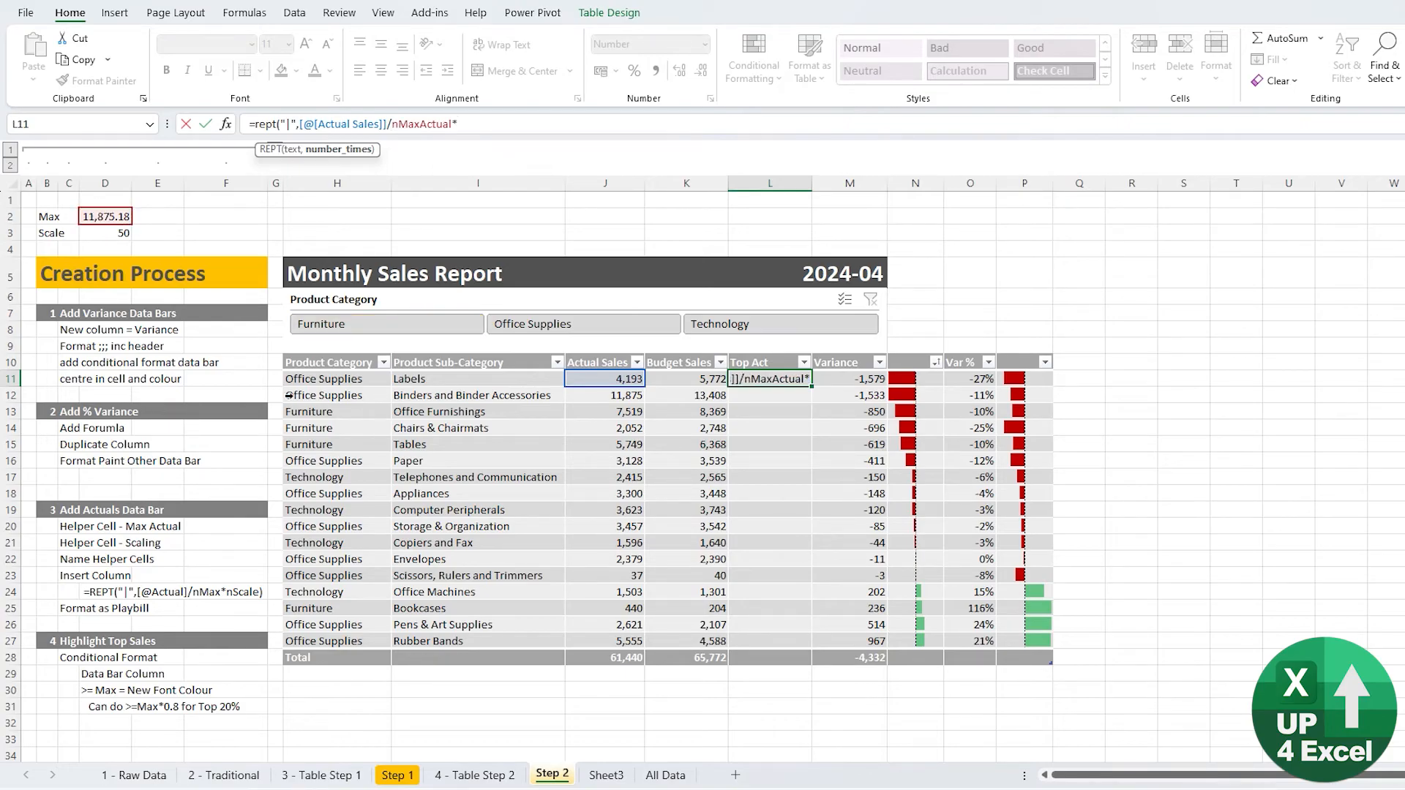
{"action": "left_click", "coordinate": [126, 235]}
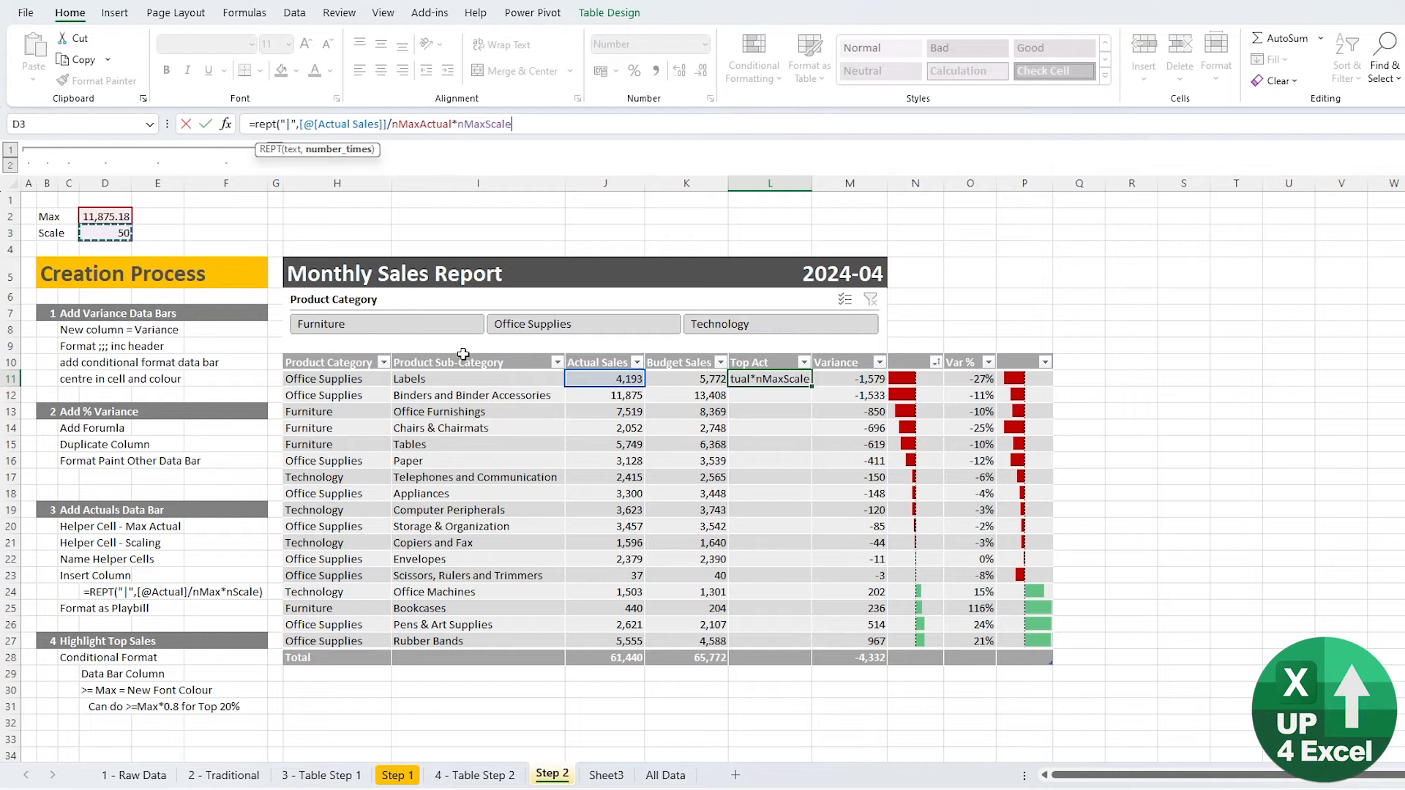
{"action": "type", "text": ")"}
{"action": "key", "text": "Return"}
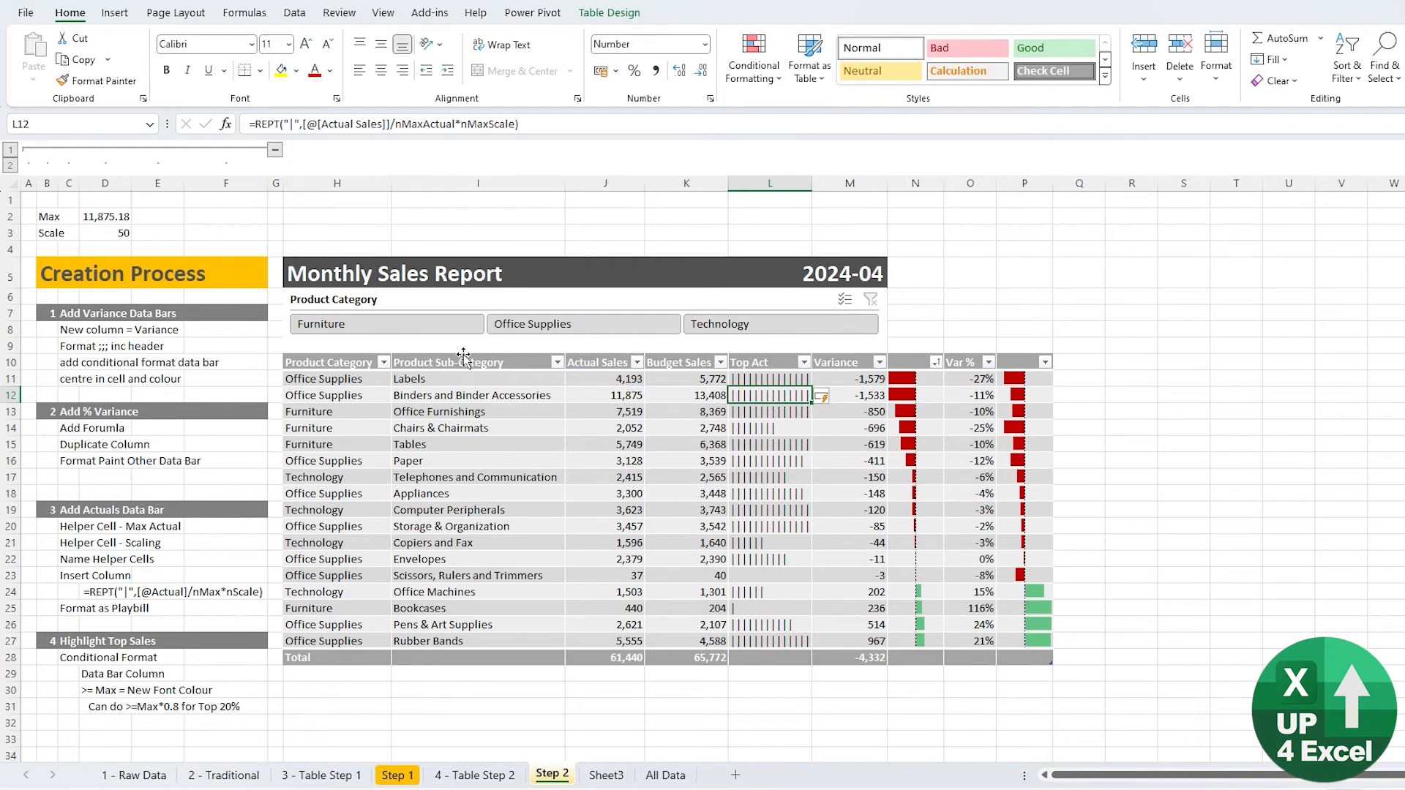
Set the font of all data cells in the Top Act column to Playbill.
{"action": "key", "text": "ctrl+space"}
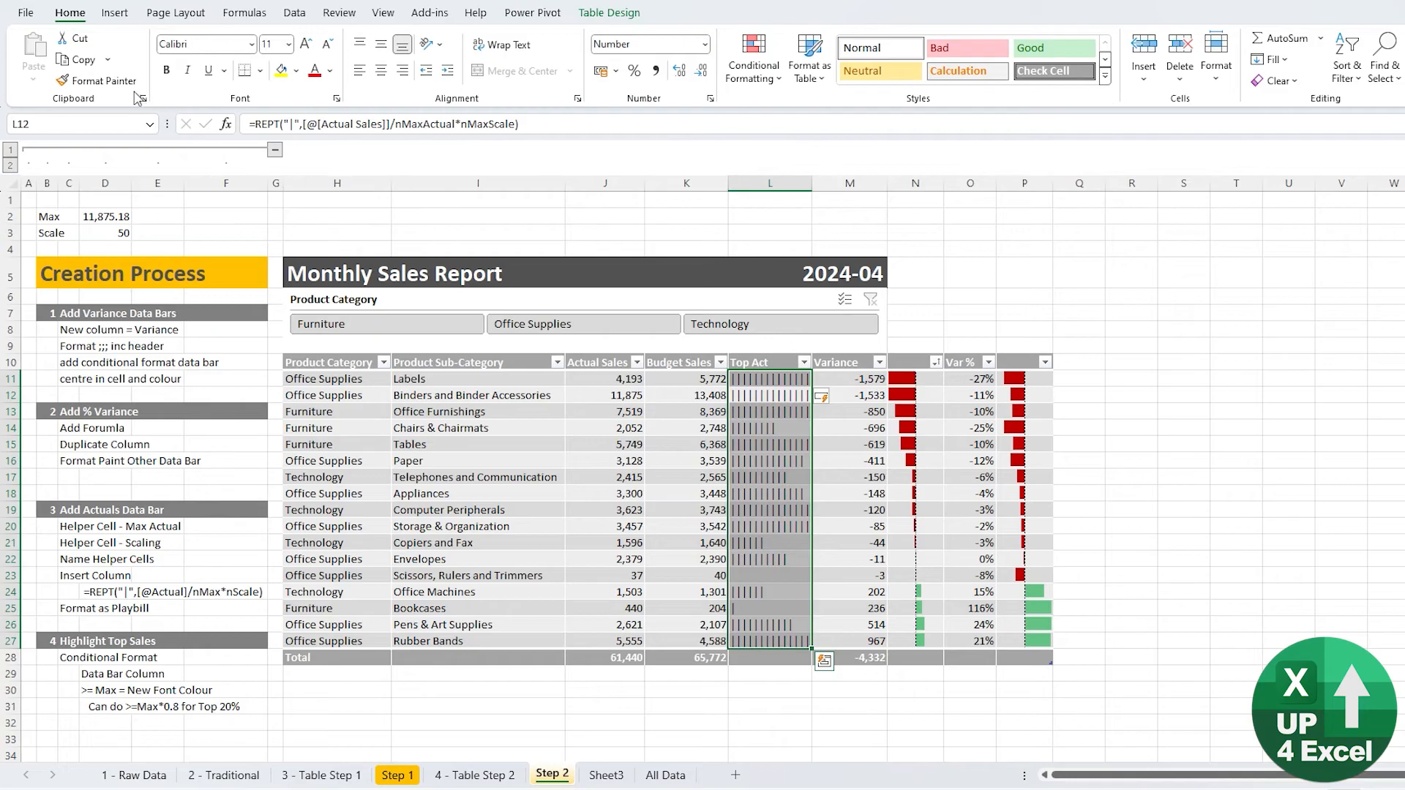
{"action": "left_click", "coordinate": [251, 45]}
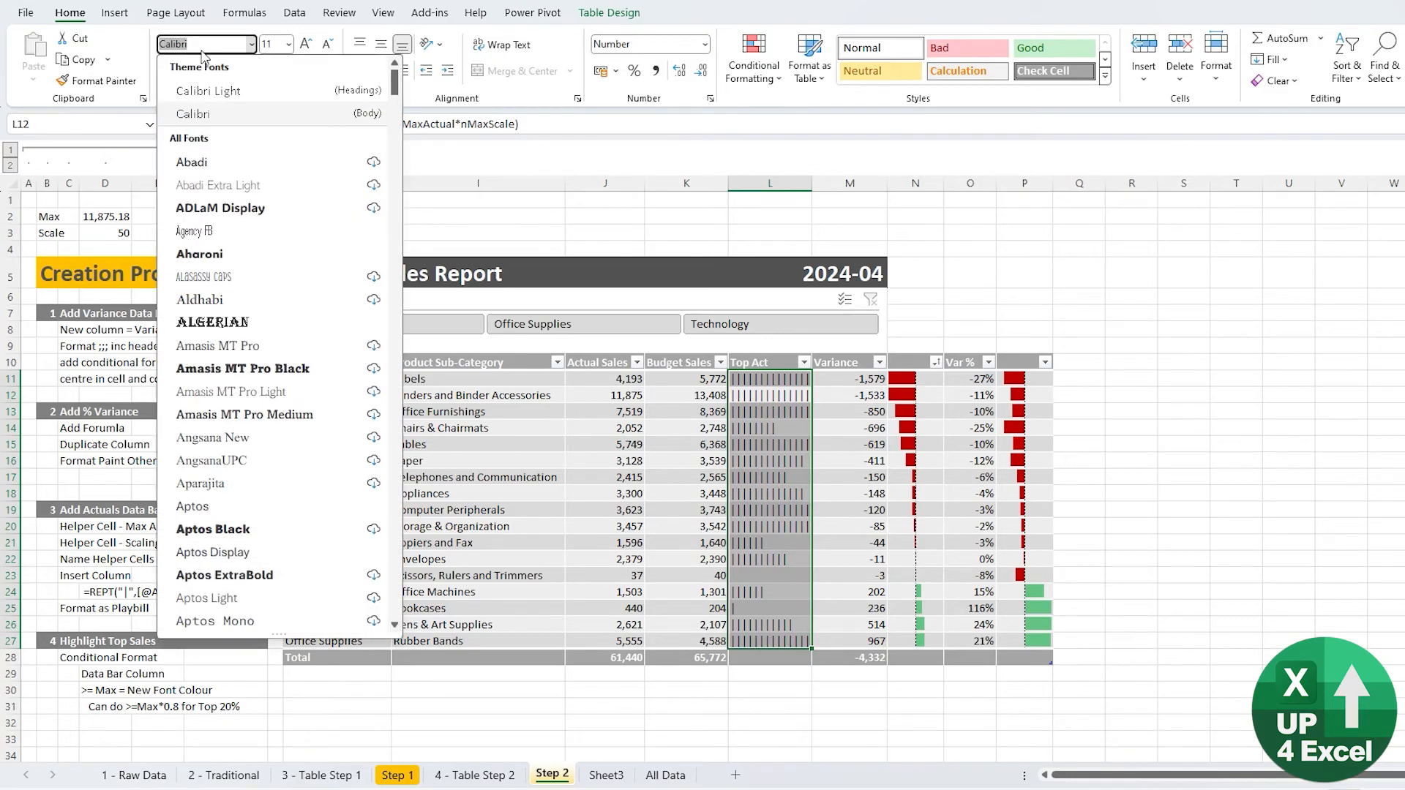
{"action": "type", "text": "pl"}
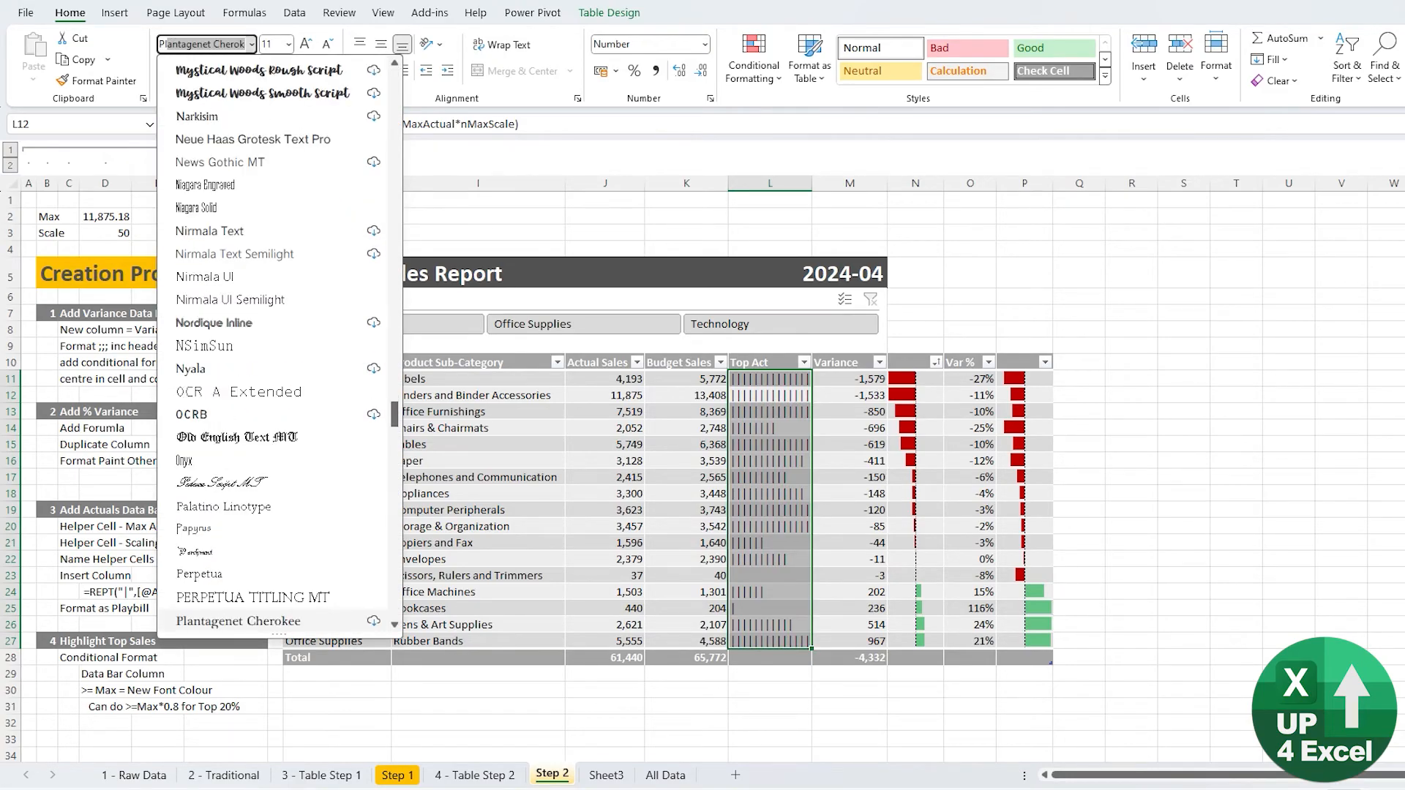
{"action": "type", "text": "aybill"}
{"action": "key", "text": "Return"}
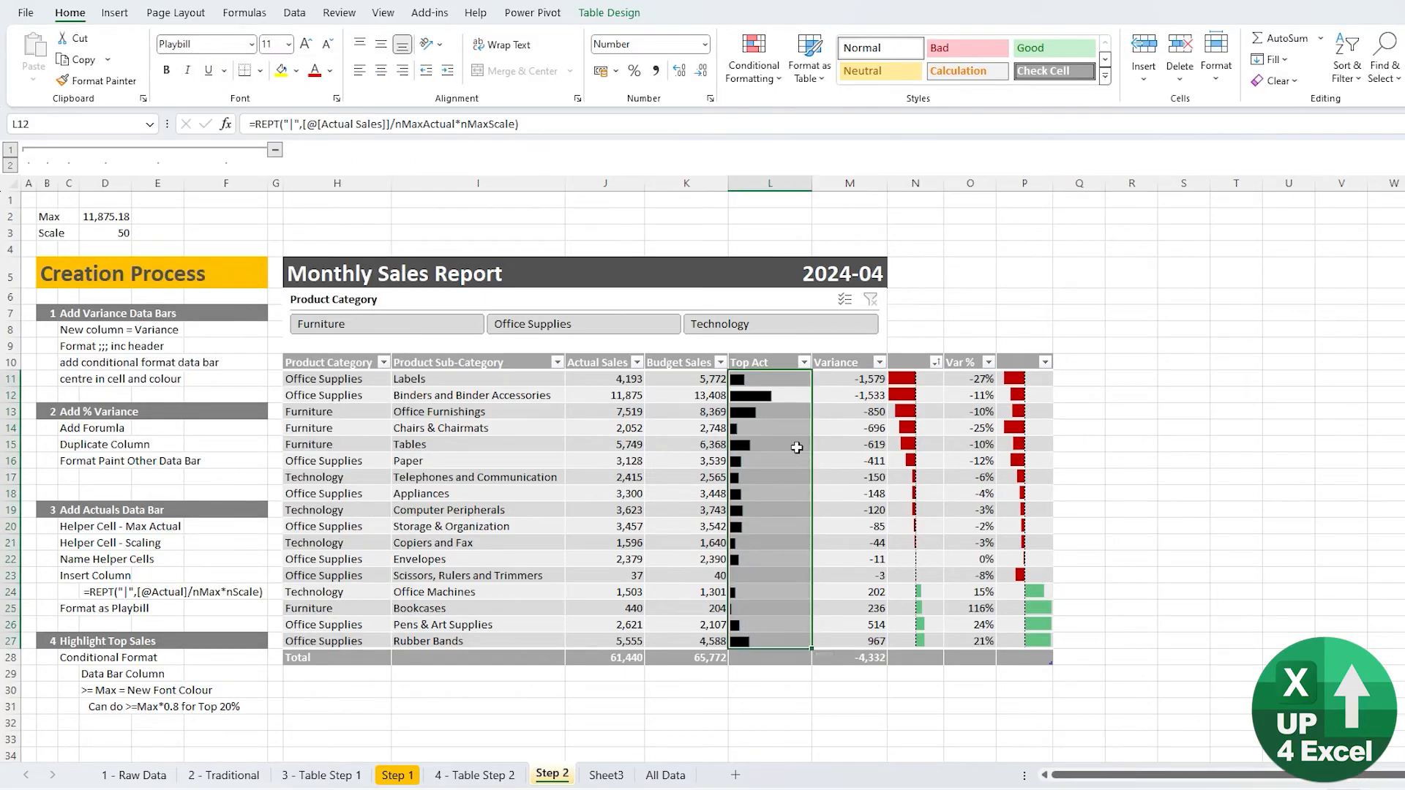
Autofit the width of column L to the Top Act bars.
{"action": "left_click", "coordinate": [768, 424]}
{"action": "left_click", "coordinate": [761, 399]}
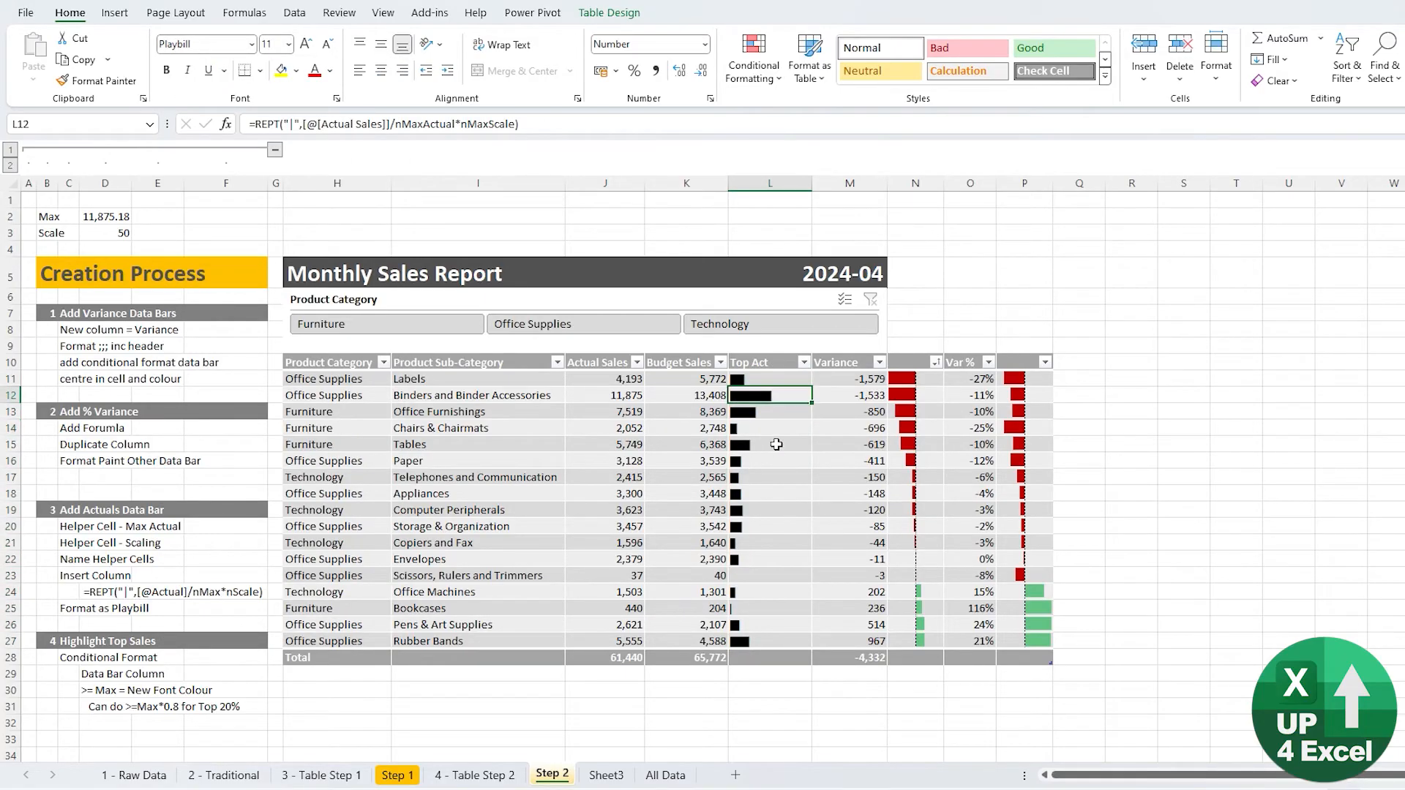
{"action": "double_click", "coordinate": [812, 184]}
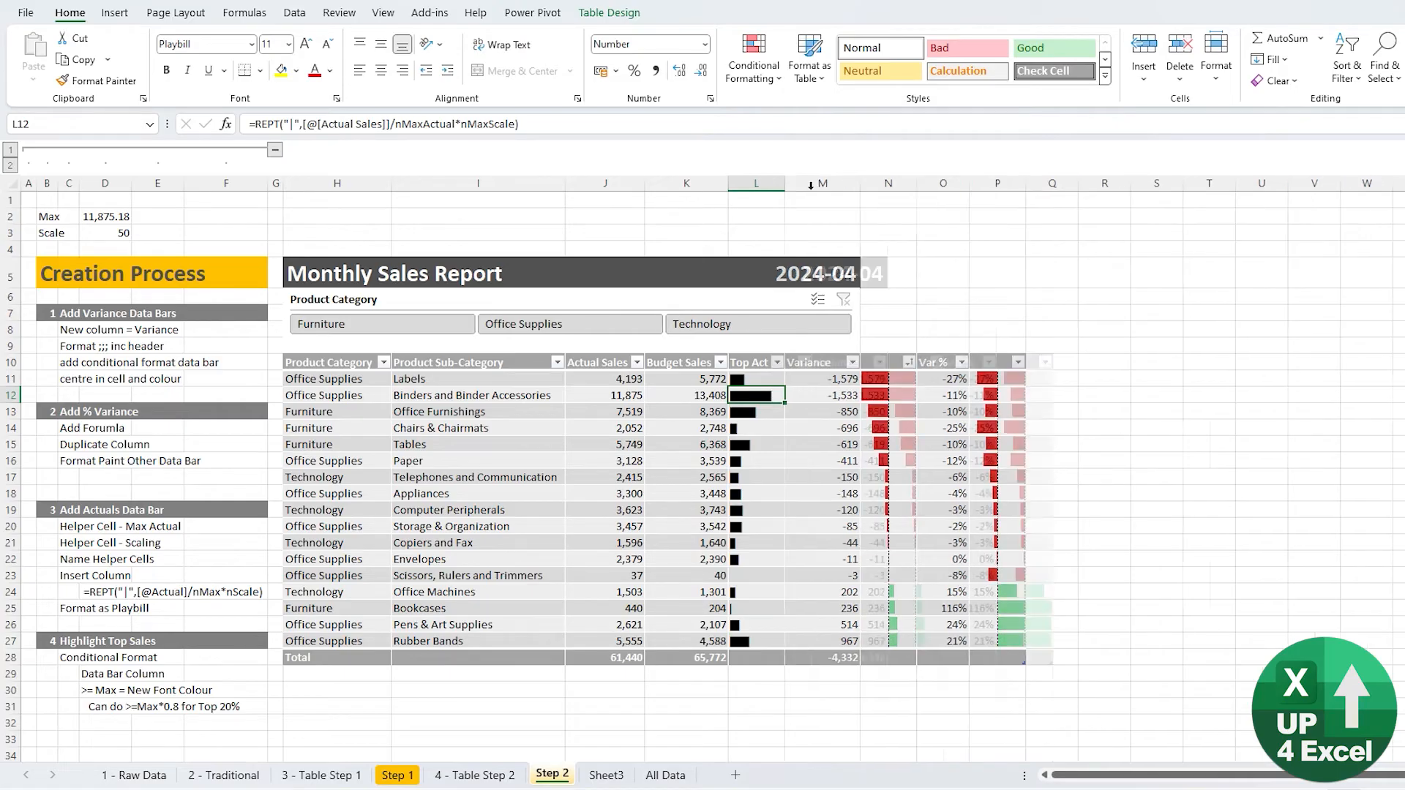
Tune the bar scale in D3 by entering 60, trying 65, and settling on 60.
{"action": "left_click", "coordinate": [99, 240]}
{"action": "type", "text": "60"}
{"action": "key", "text": "Return"}
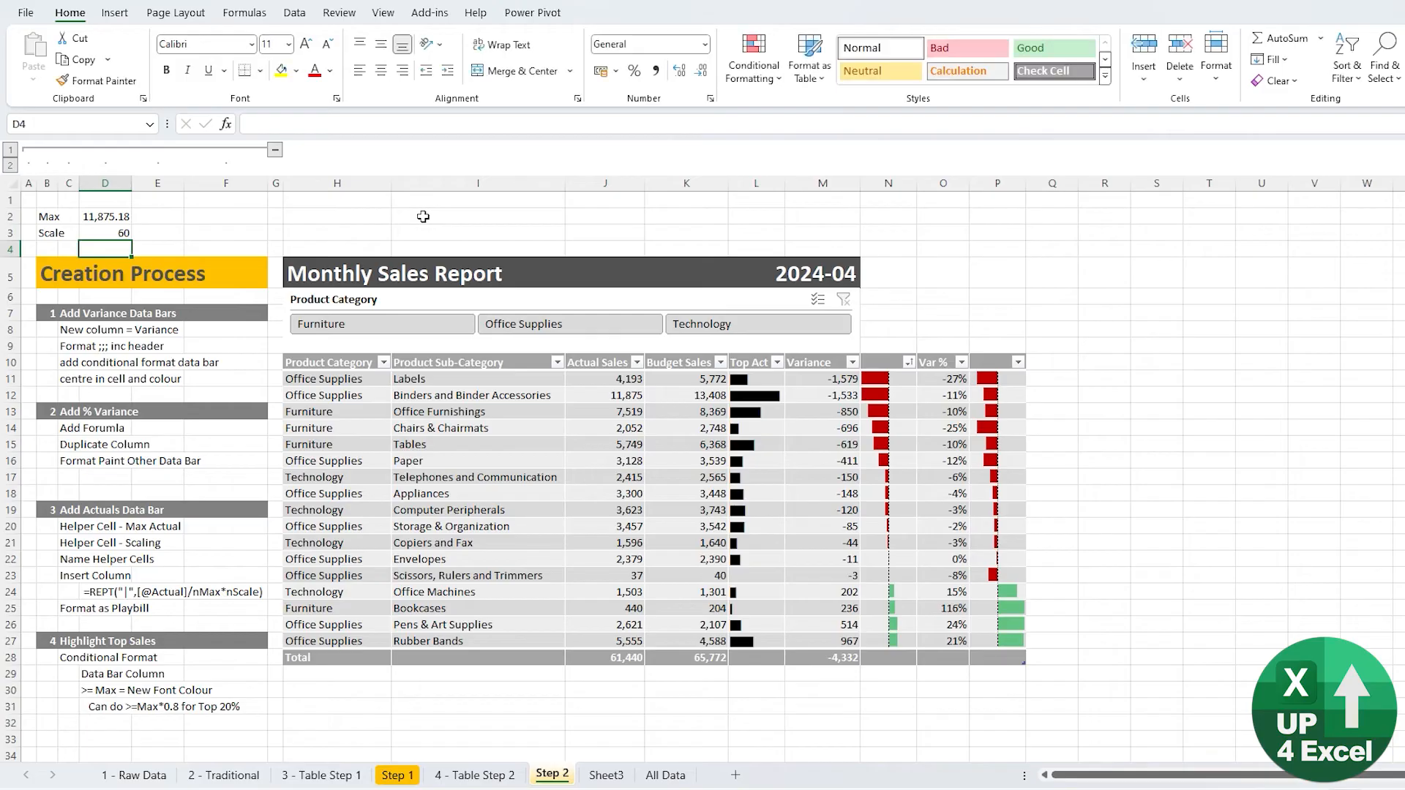
{"action": "key", "text": "Up"}
{"action": "type", "text": "65"}
{"action": "key", "text": "Return"}
{"action": "key", "text": "Up"}
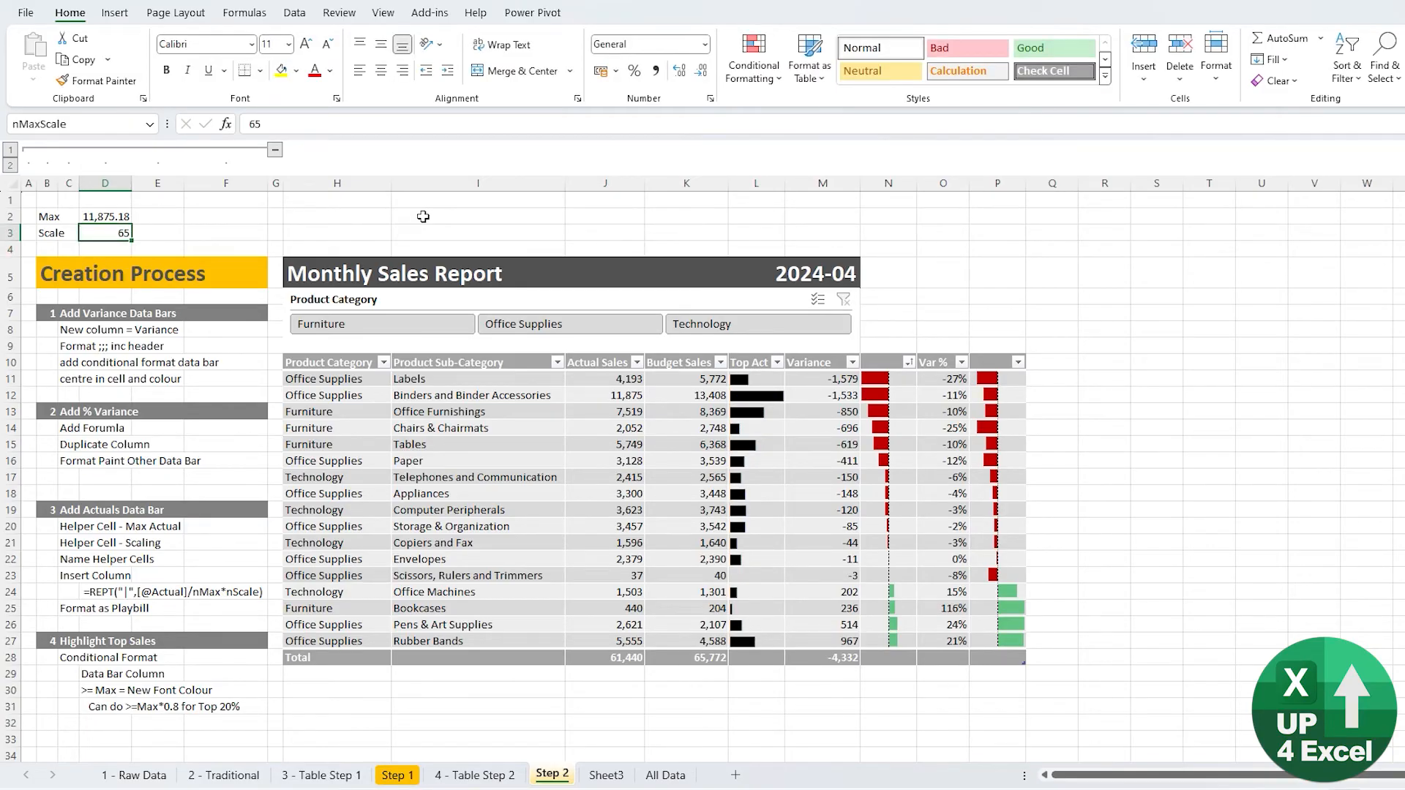
{"action": "type", "text": "60"}
{"action": "key", "text": "Return"}
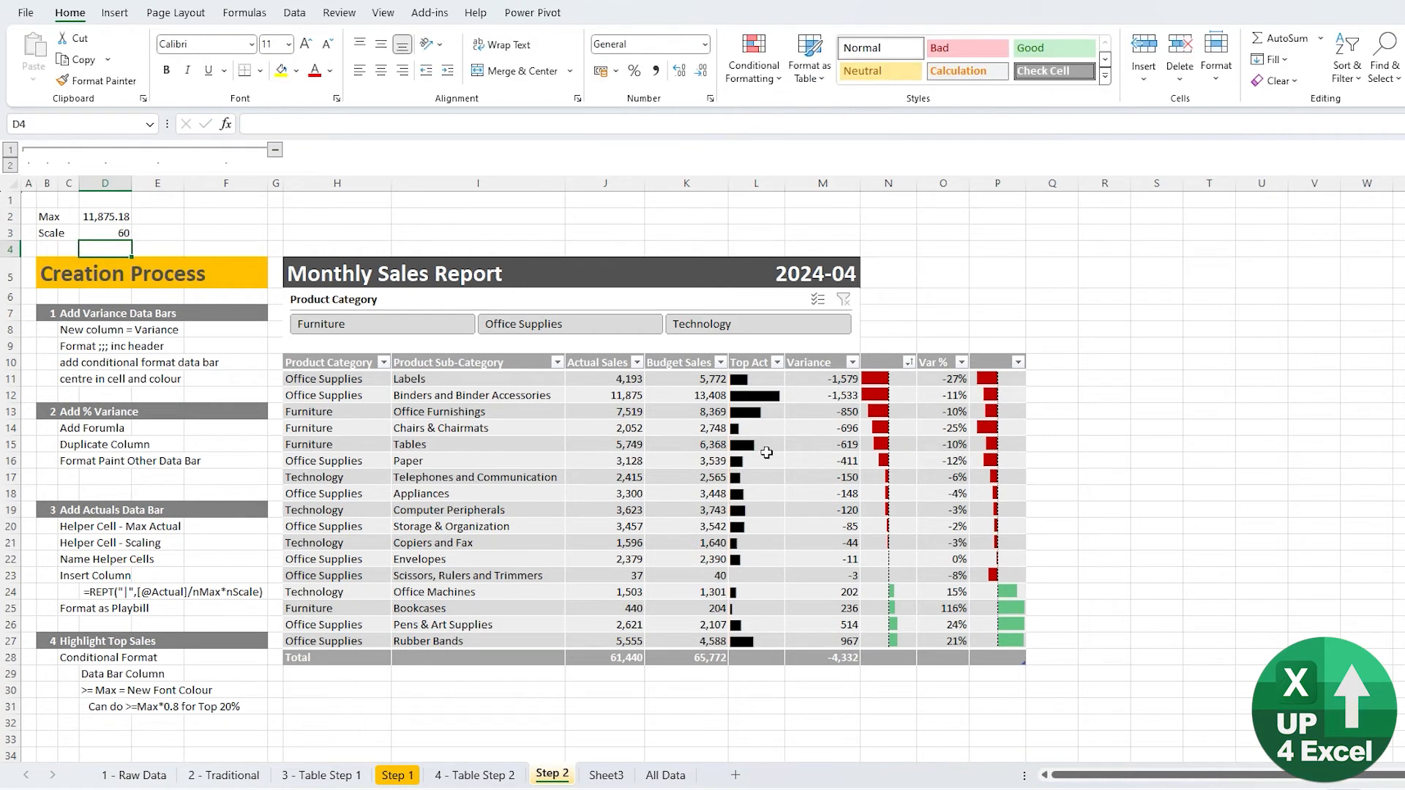
{"action": "left_click", "coordinate": [753, 378]}
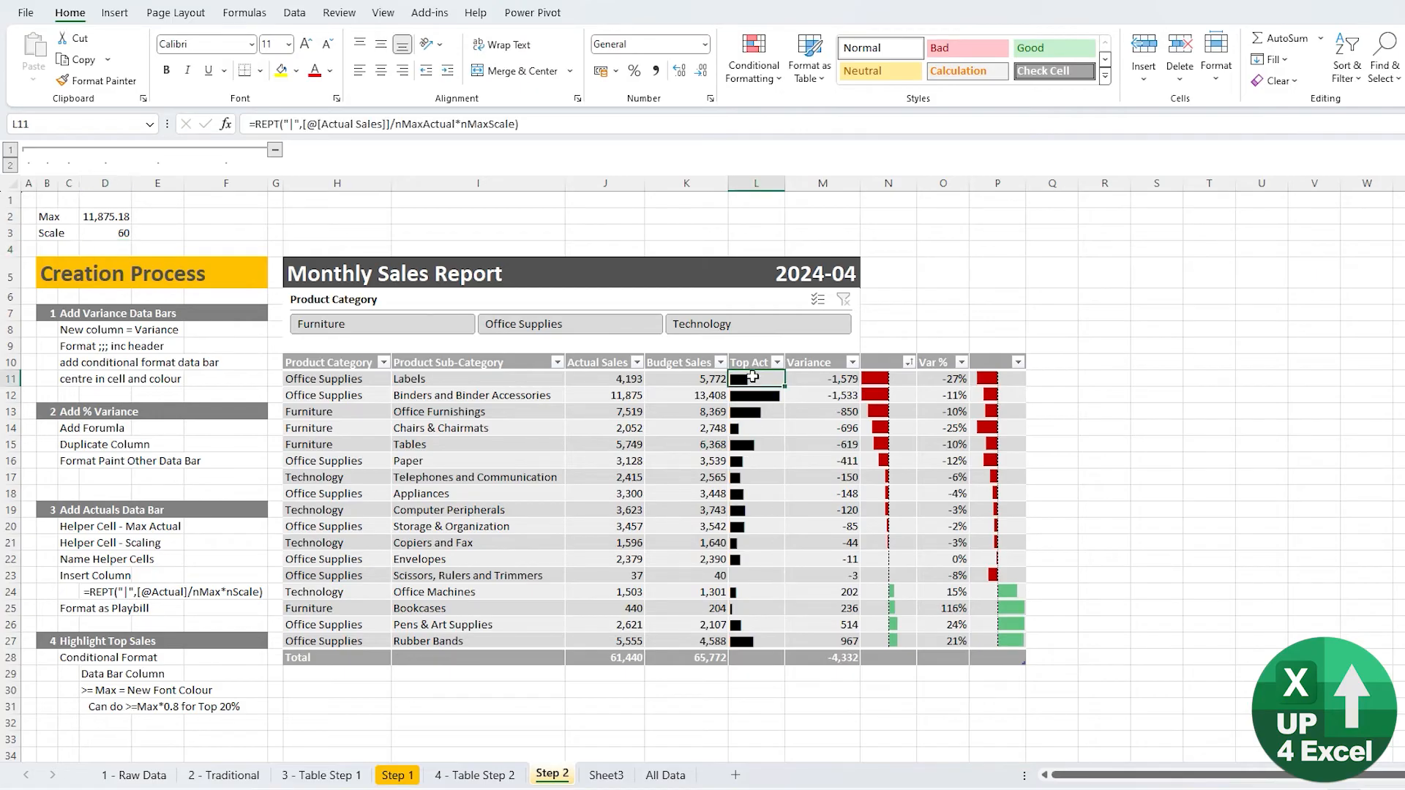
Change the font colour of all Top Act bars in L11:L27 to grey.
{"action": "key", "text": "ctrl+shift+Down"}
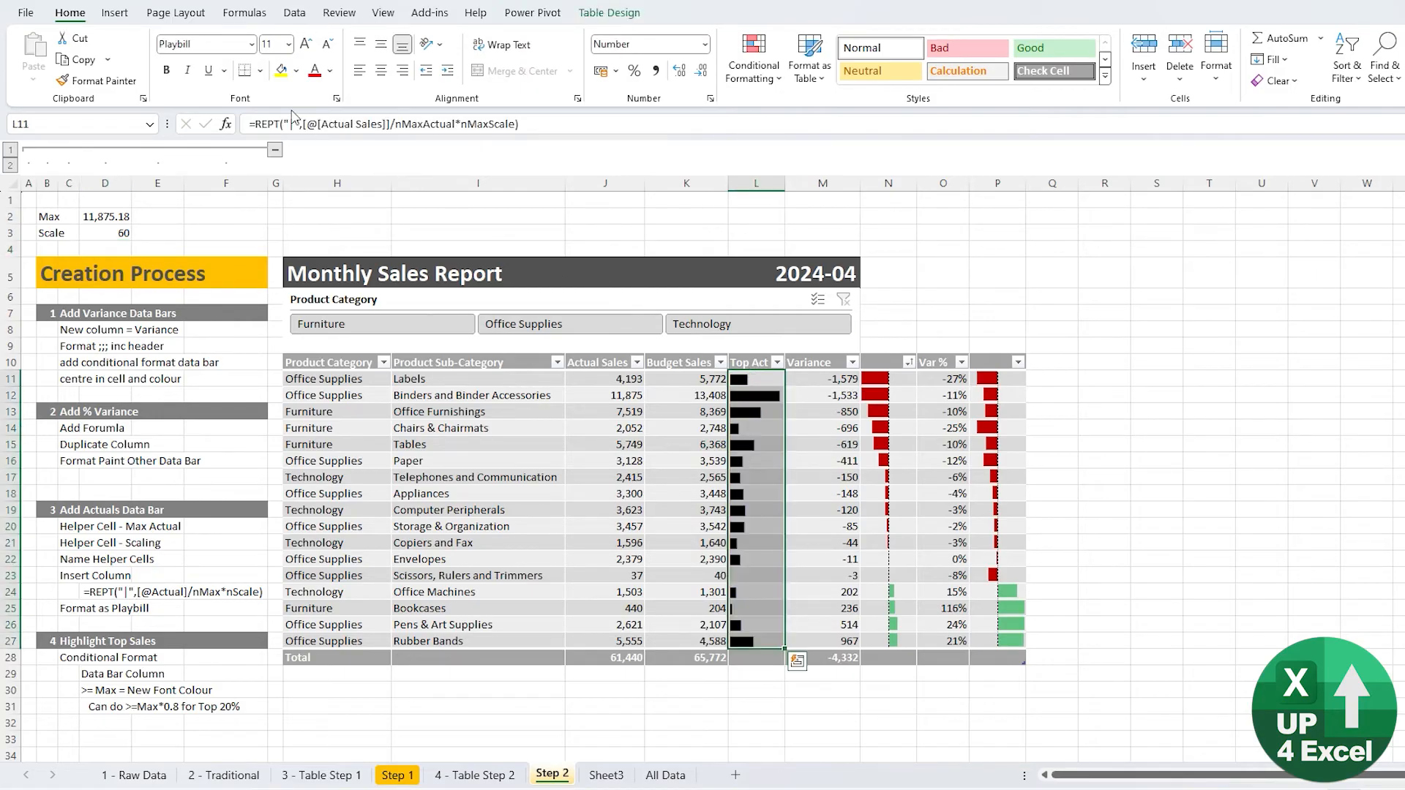
{"action": "left_click", "coordinate": [330, 72]}
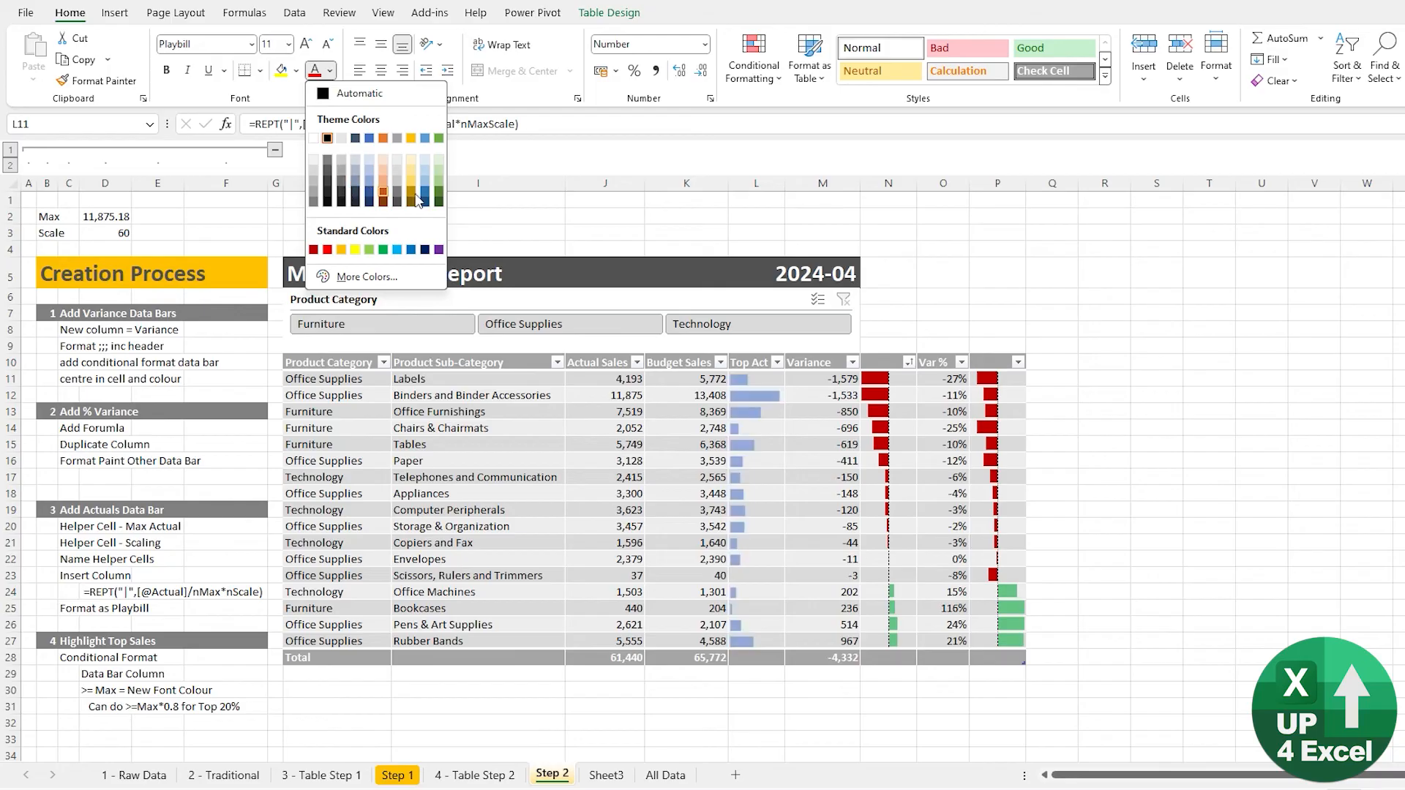
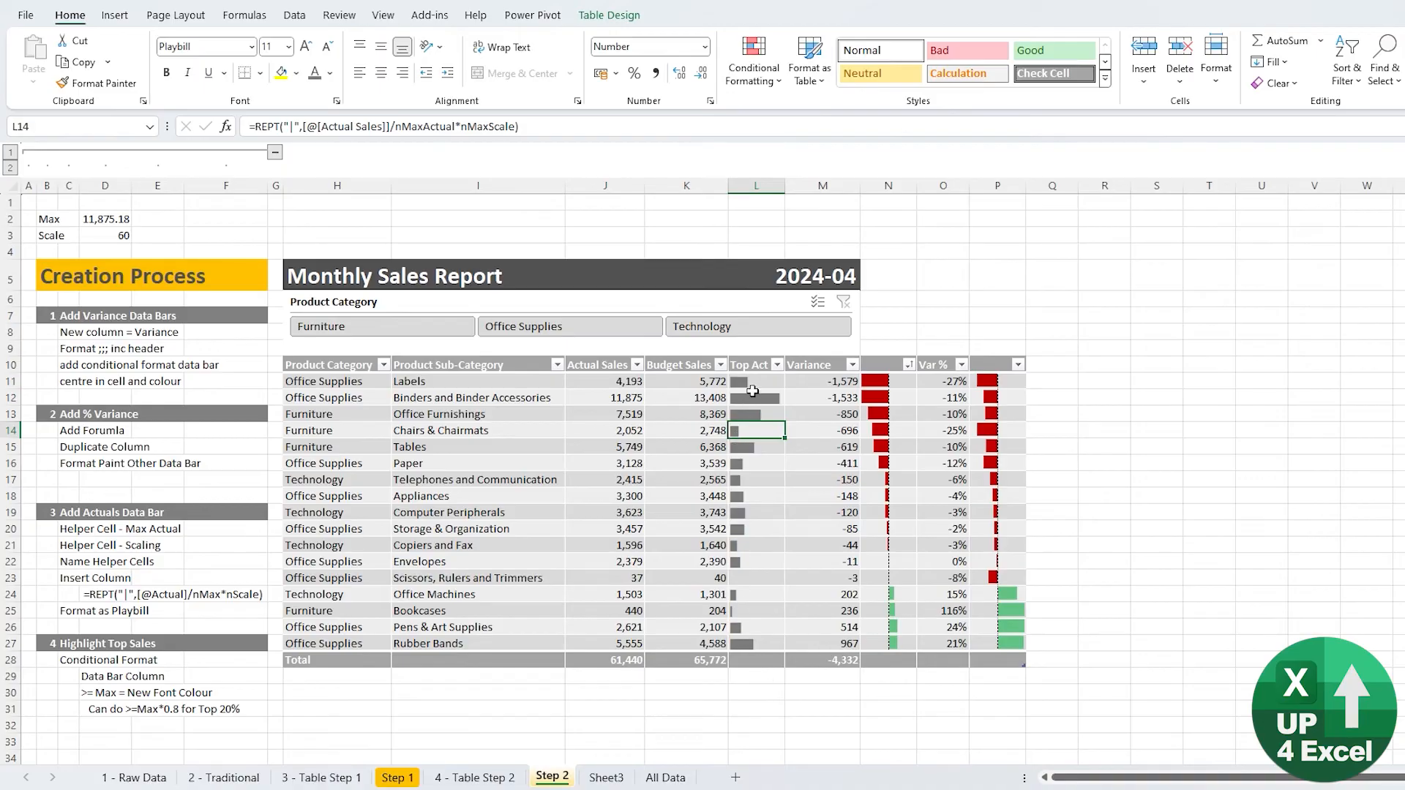
Start a new conditional formatting rule on the first Top Act cell, L11, that uses a formula to determine which cells to format.
{"action": "left_click", "coordinate": [90, 220]}
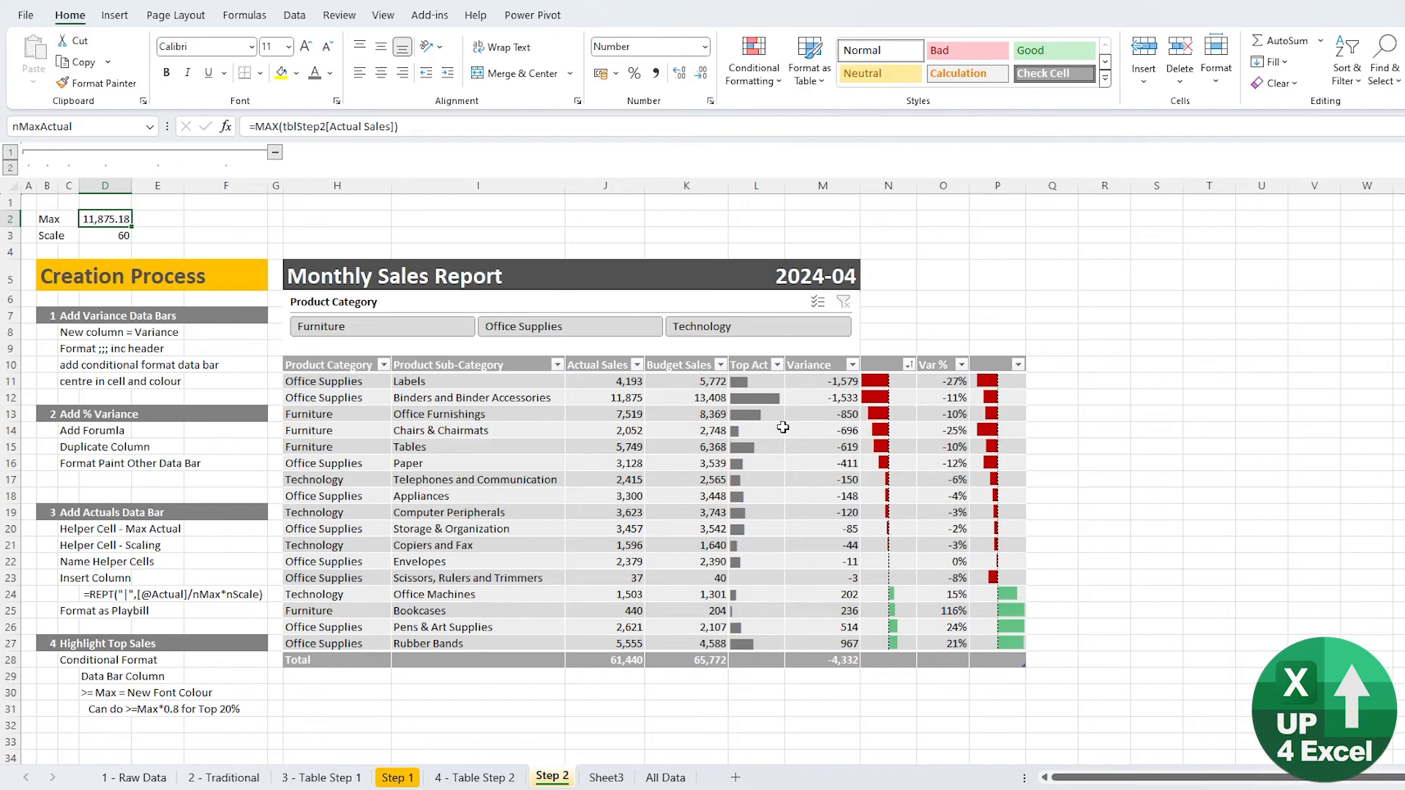
{"action": "left_click", "coordinate": [760, 383]}
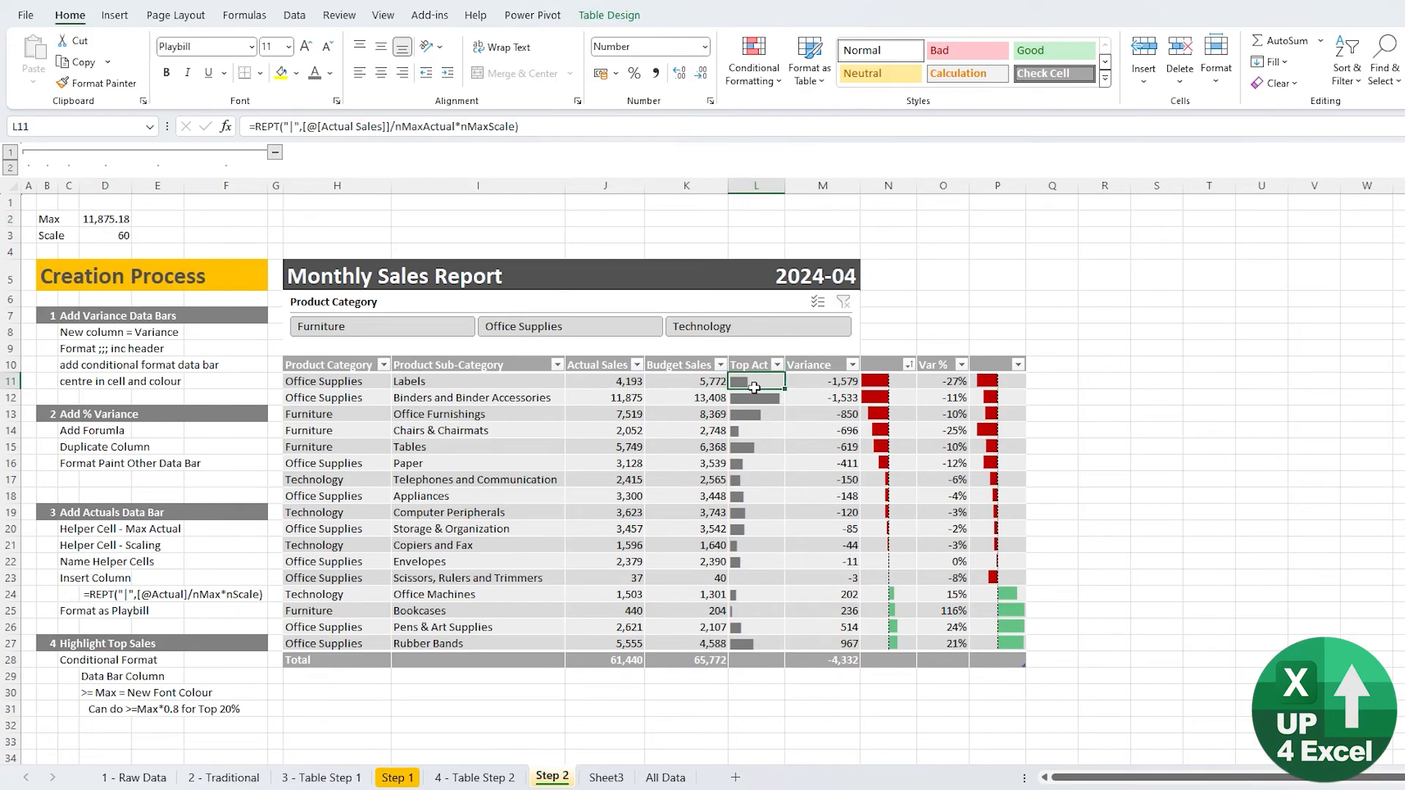
{"action": "left_click", "coordinate": [614, 383]}
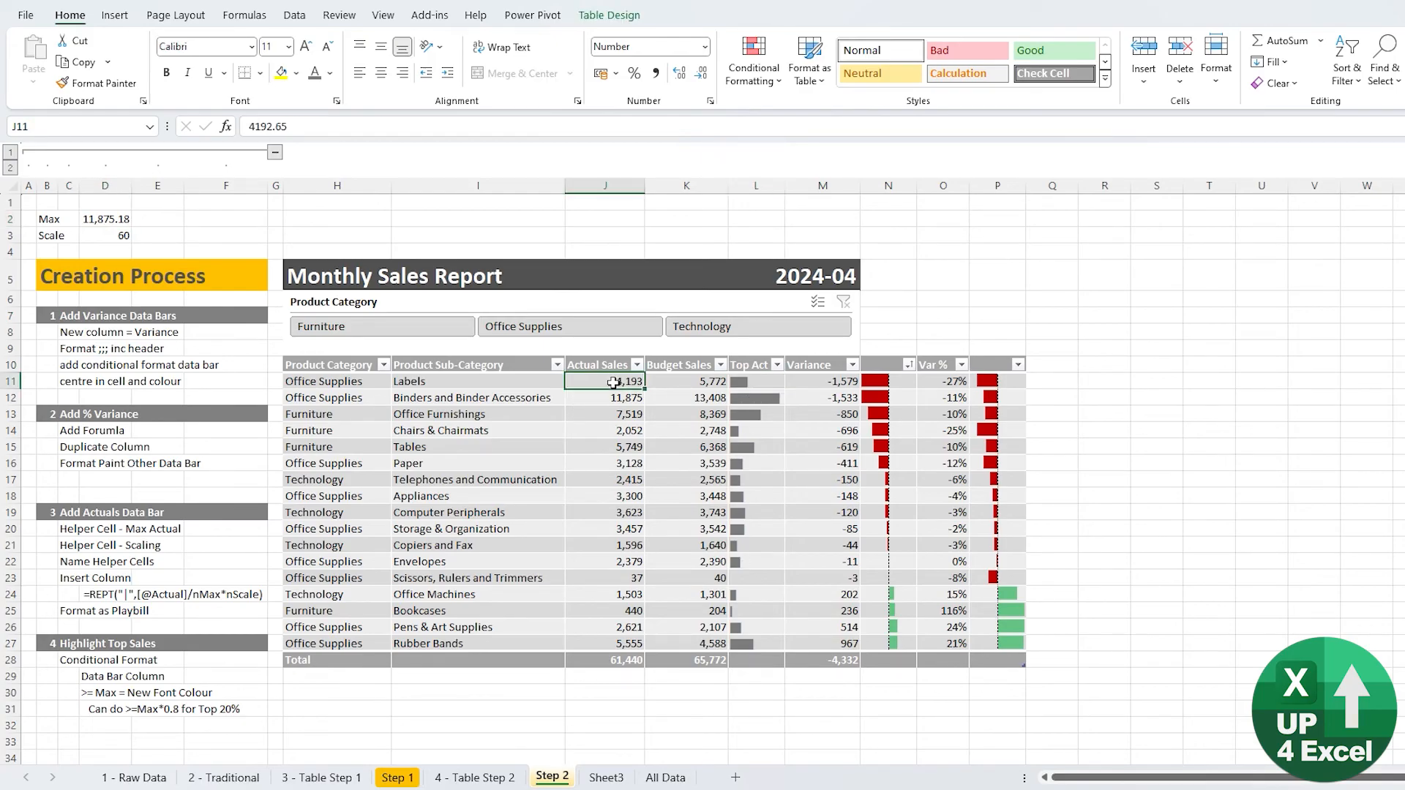
{"action": "left_click", "coordinate": [96, 221]}
{"action": "left_click", "coordinate": [752, 384]}
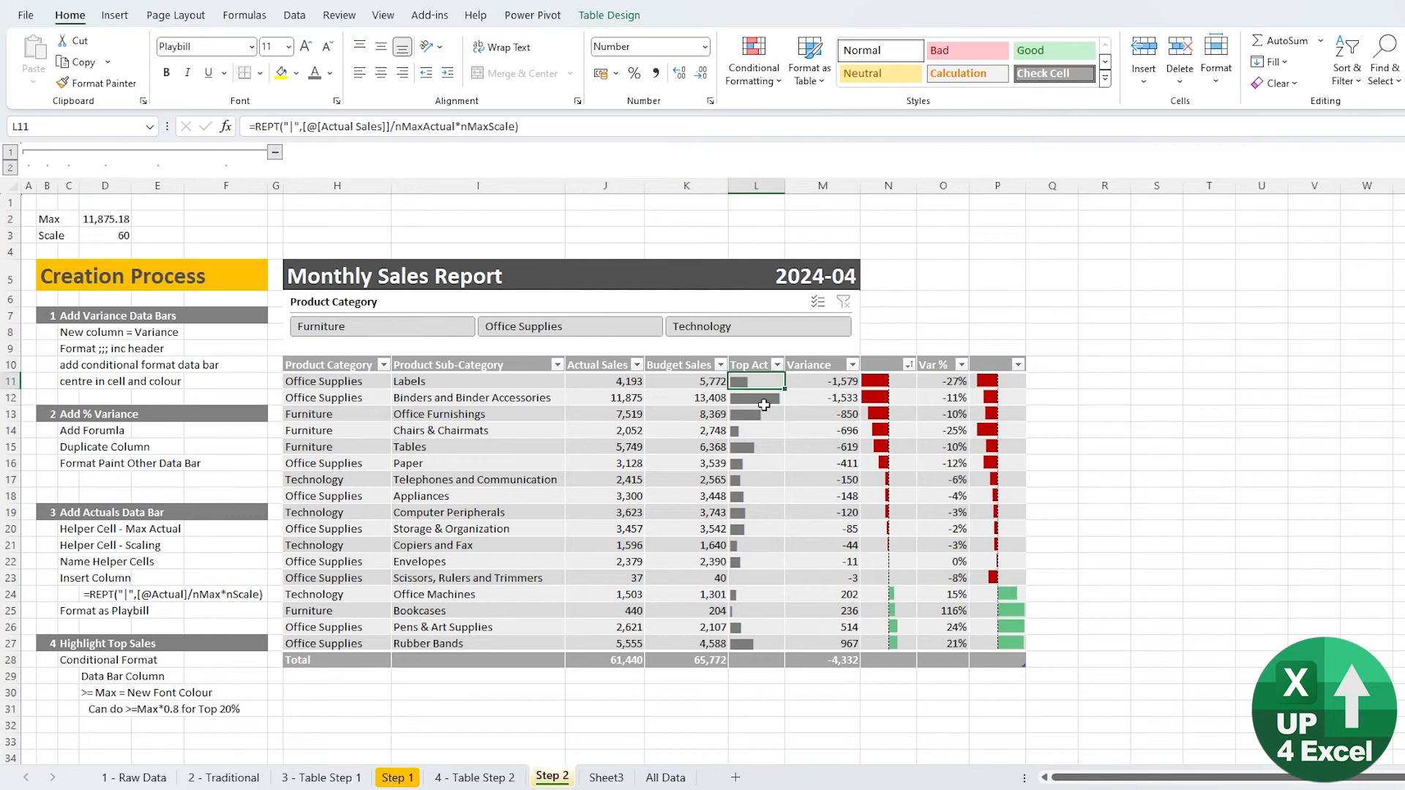
{"action": "left_click", "coordinate": [754, 69]}
{"action": "mouse_move", "coordinate": [833, 118]}
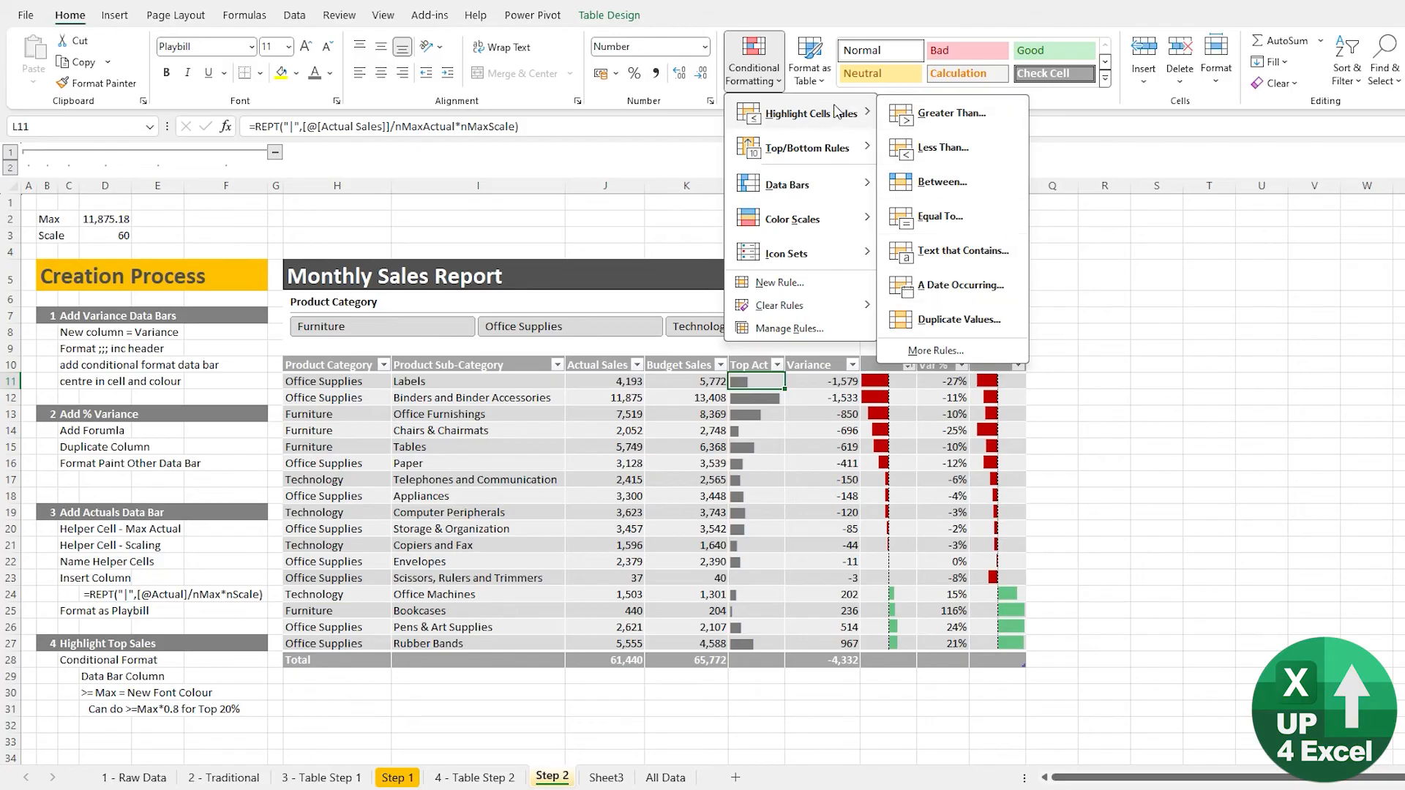
{"action": "left_click", "coordinate": [780, 283]}
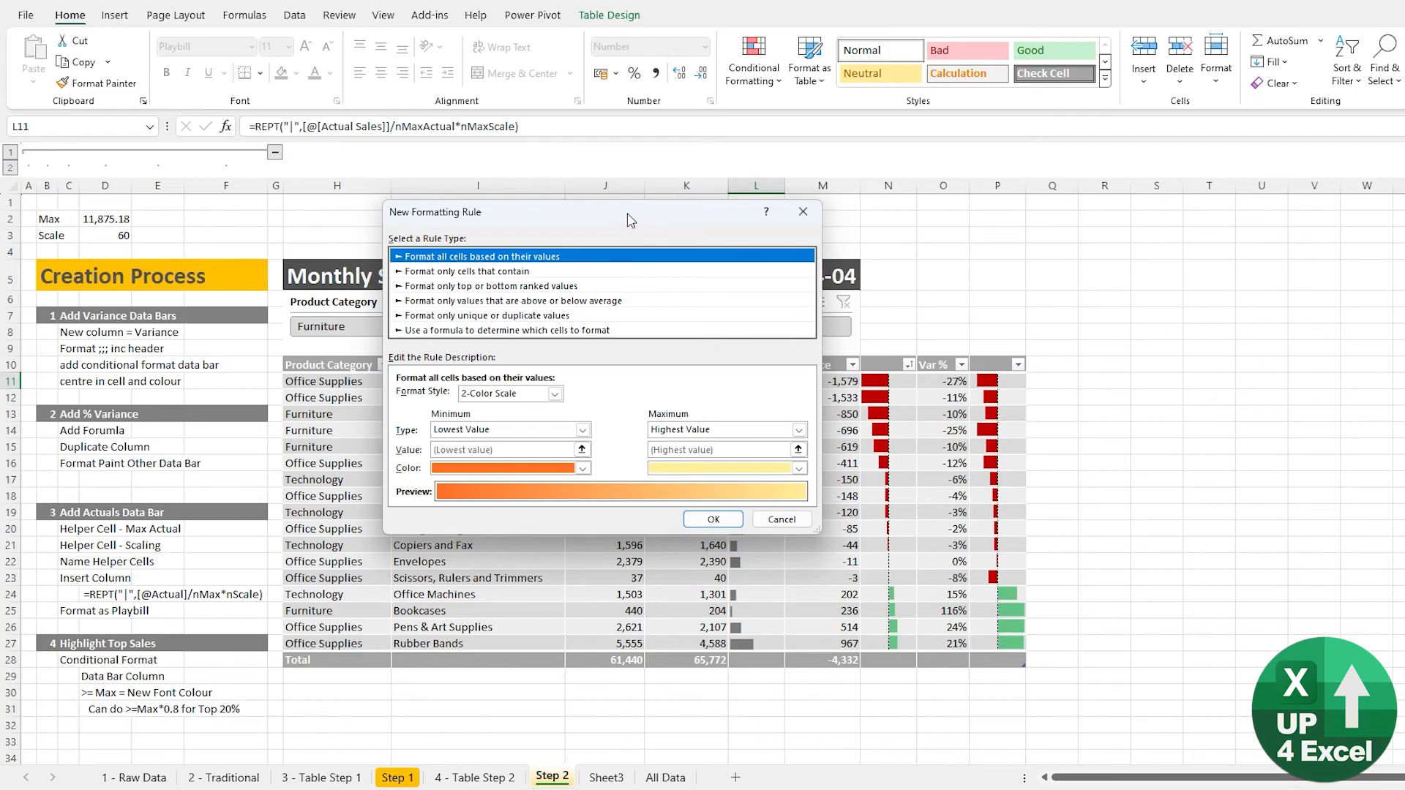
{"action": "left_click_drag", "start_coordinate": [631, 221], "coordinate": [1089, 327]}
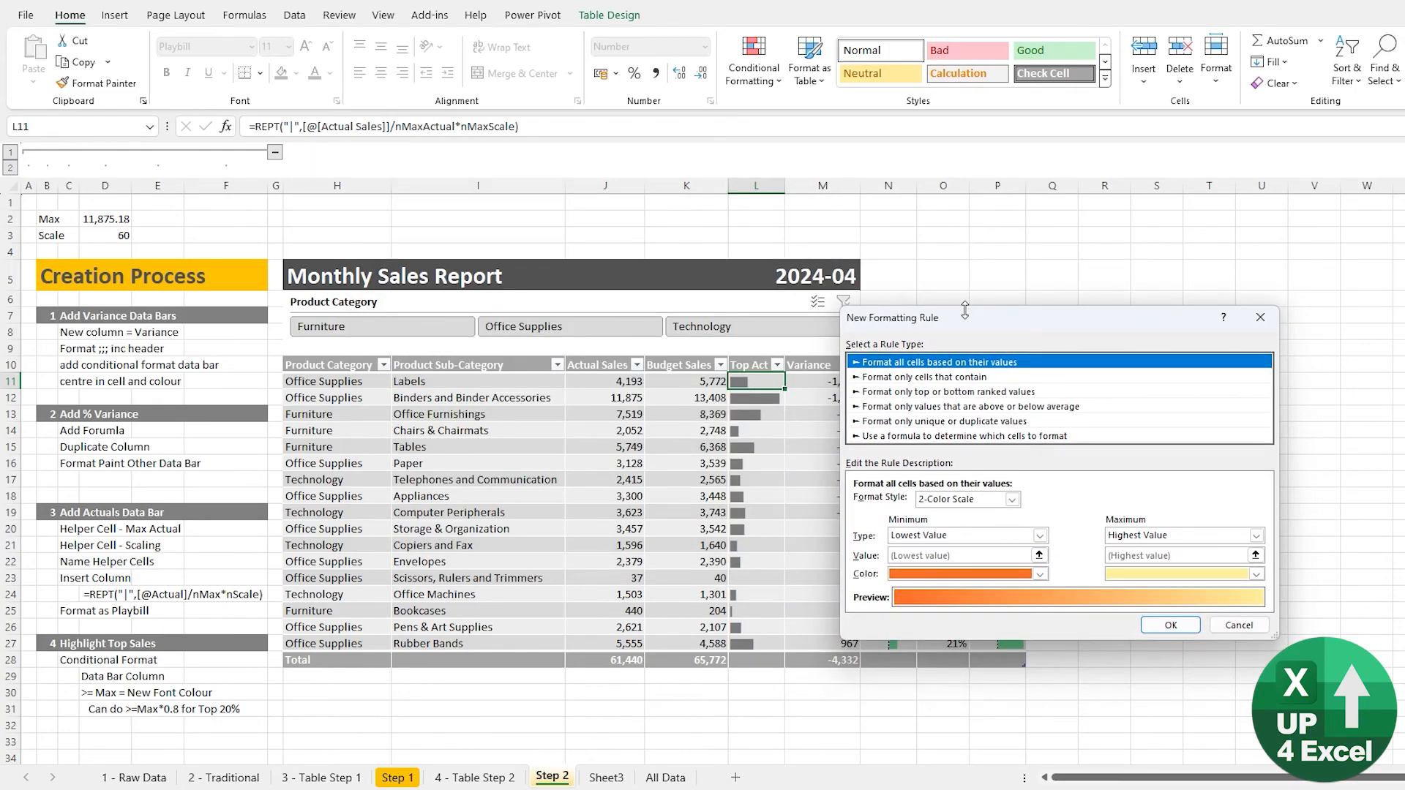
{"action": "left_click_drag", "start_coordinate": [966, 322], "coordinate": [264, 357]}
{"action": "left_click", "coordinate": [219, 472]}
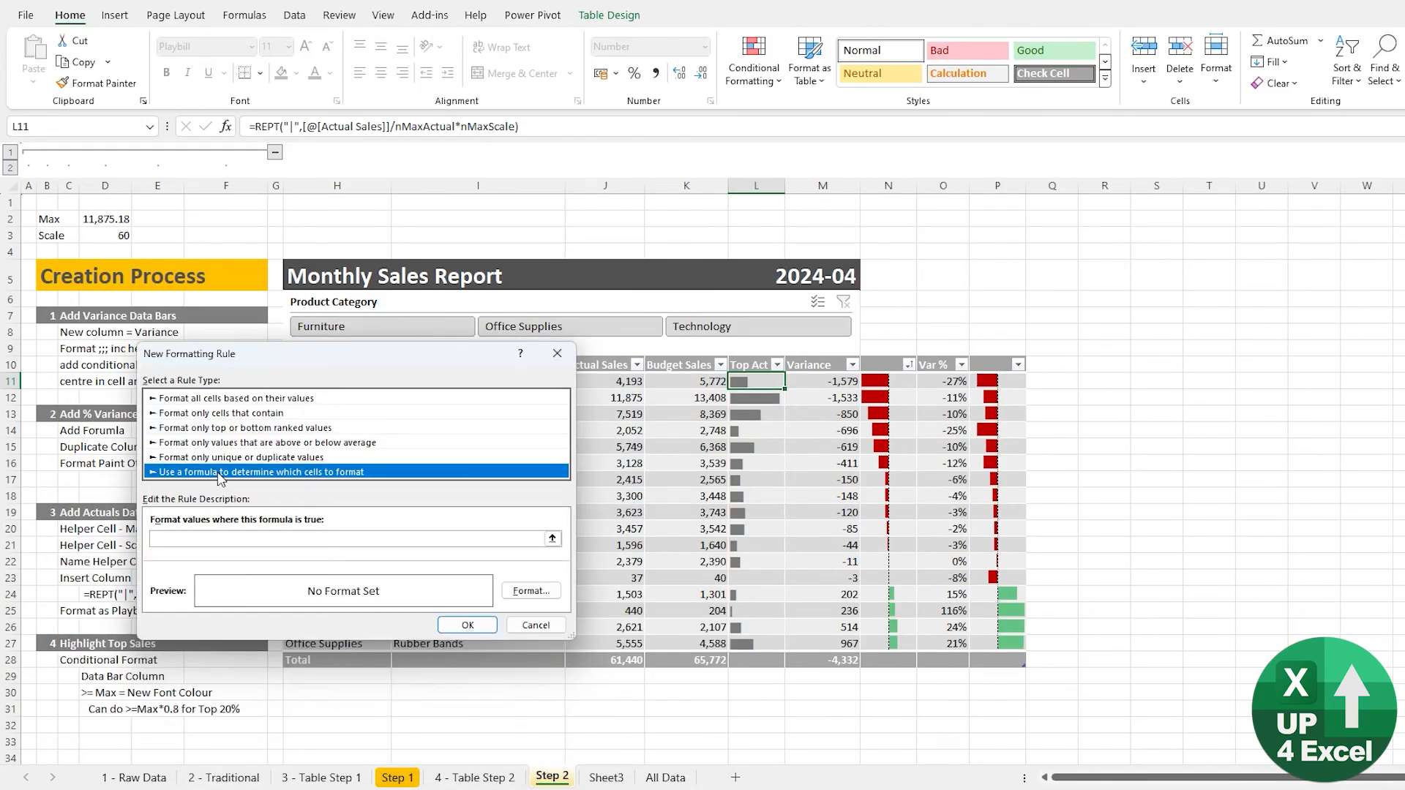
Enter =$J11>=$D$2 as the rule's formula, comparing each row's actual sales with the Max helper cell.
{"action": "left_click", "coordinate": [195, 539]}
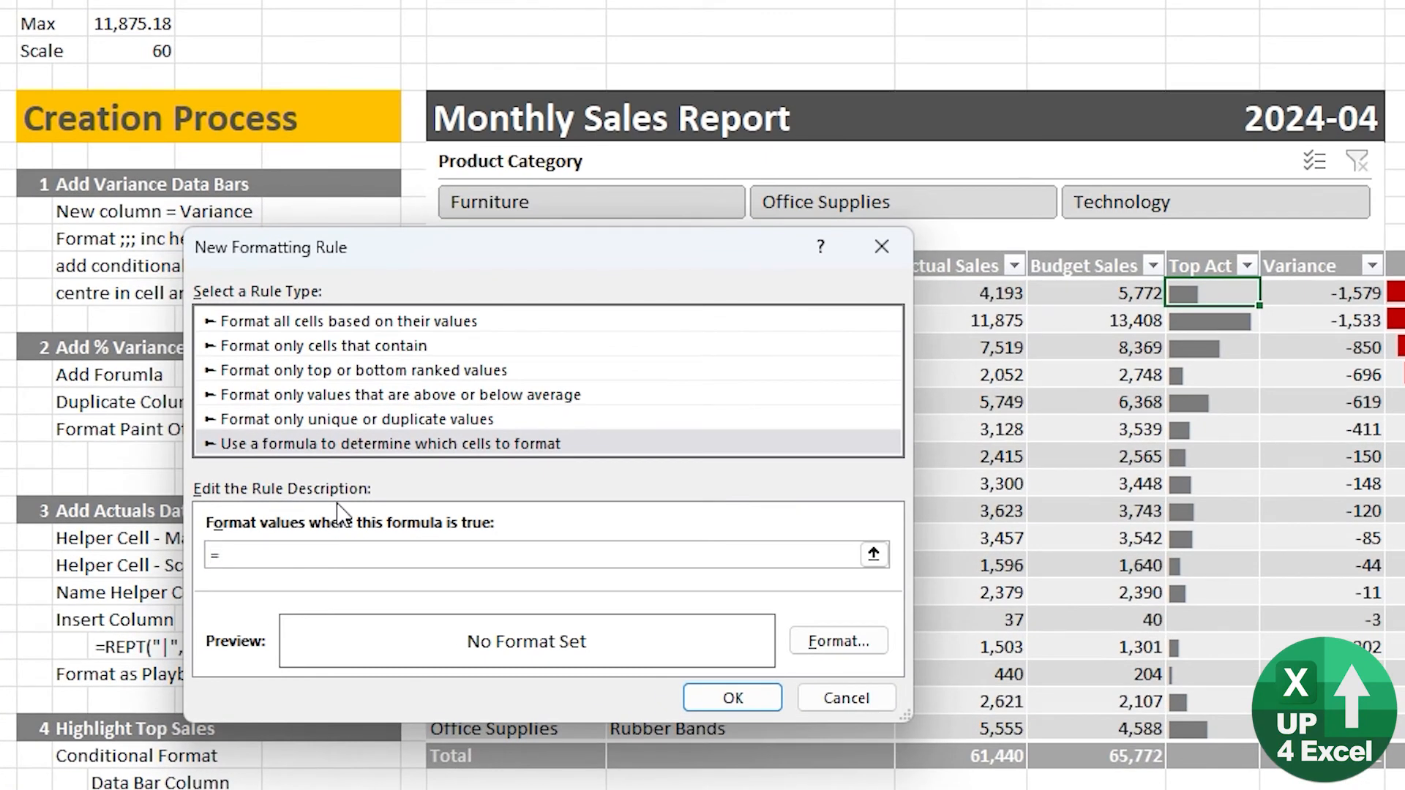
{"action": "left_click", "coordinate": [970, 295]}
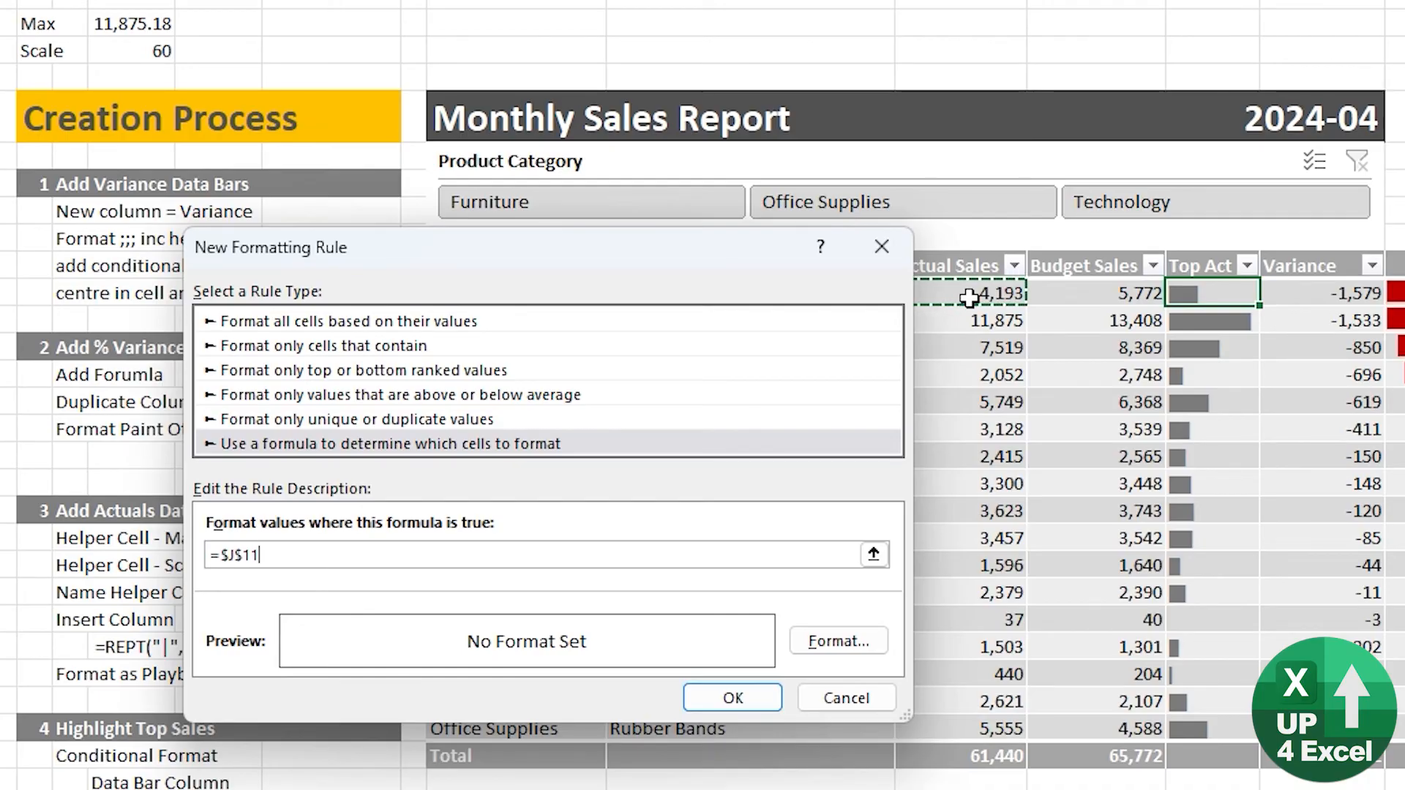
{"action": "key", "text": "F4"}
{"action": "key", "text": "F4"}
{"action": "type", "text": ">="}
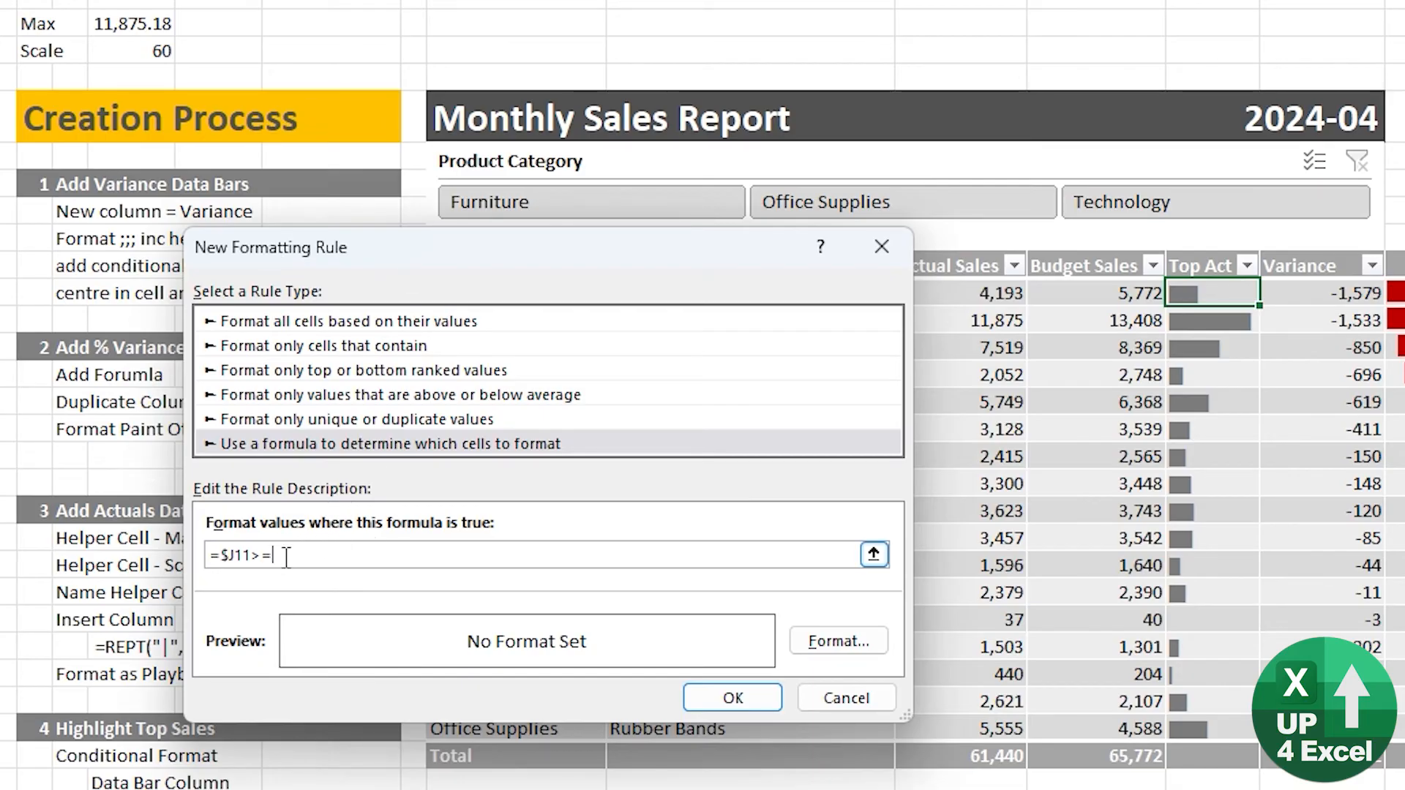
{"action": "left_click", "coordinate": [158, 25]}
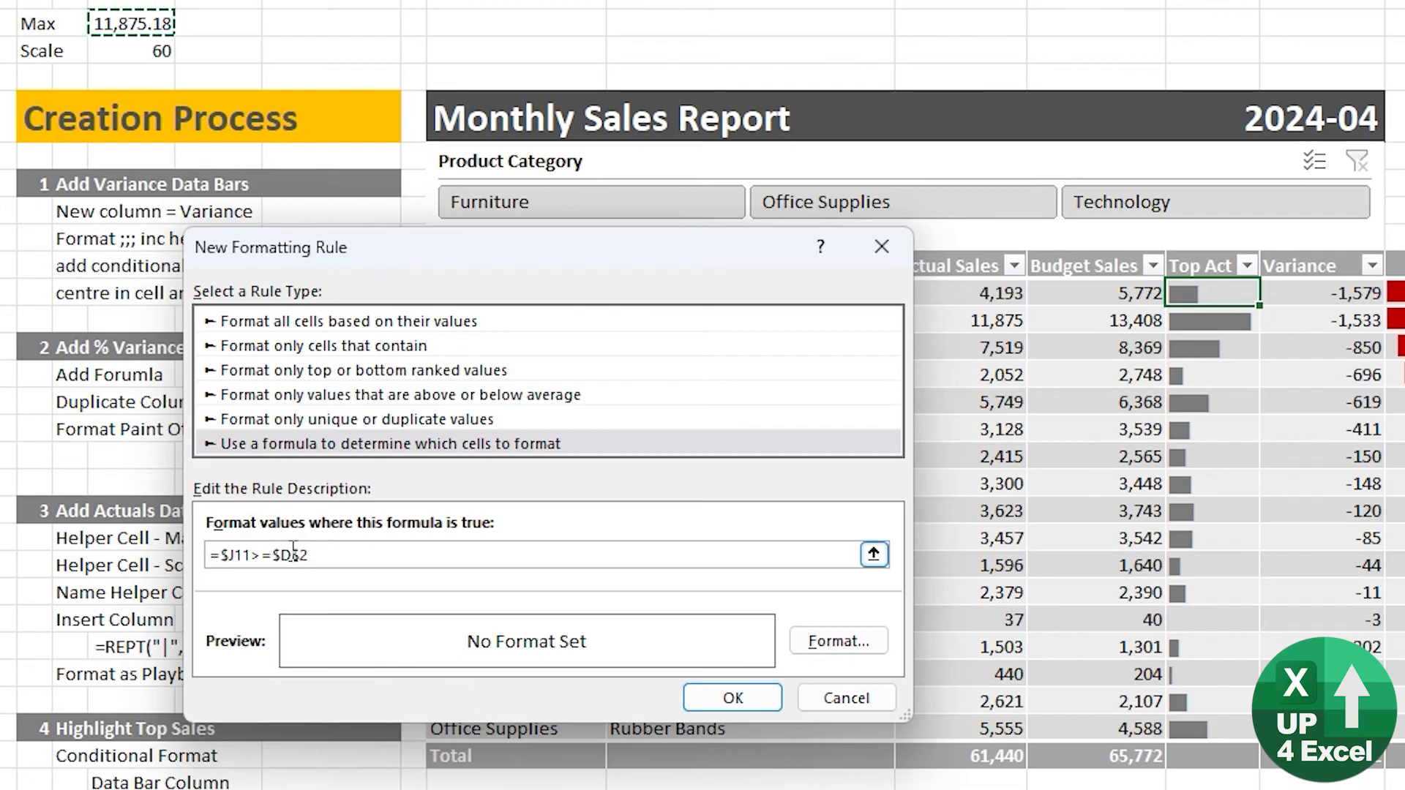
Give the rule a gold font colour and save it.
{"action": "left_click", "coordinate": [829, 648]}
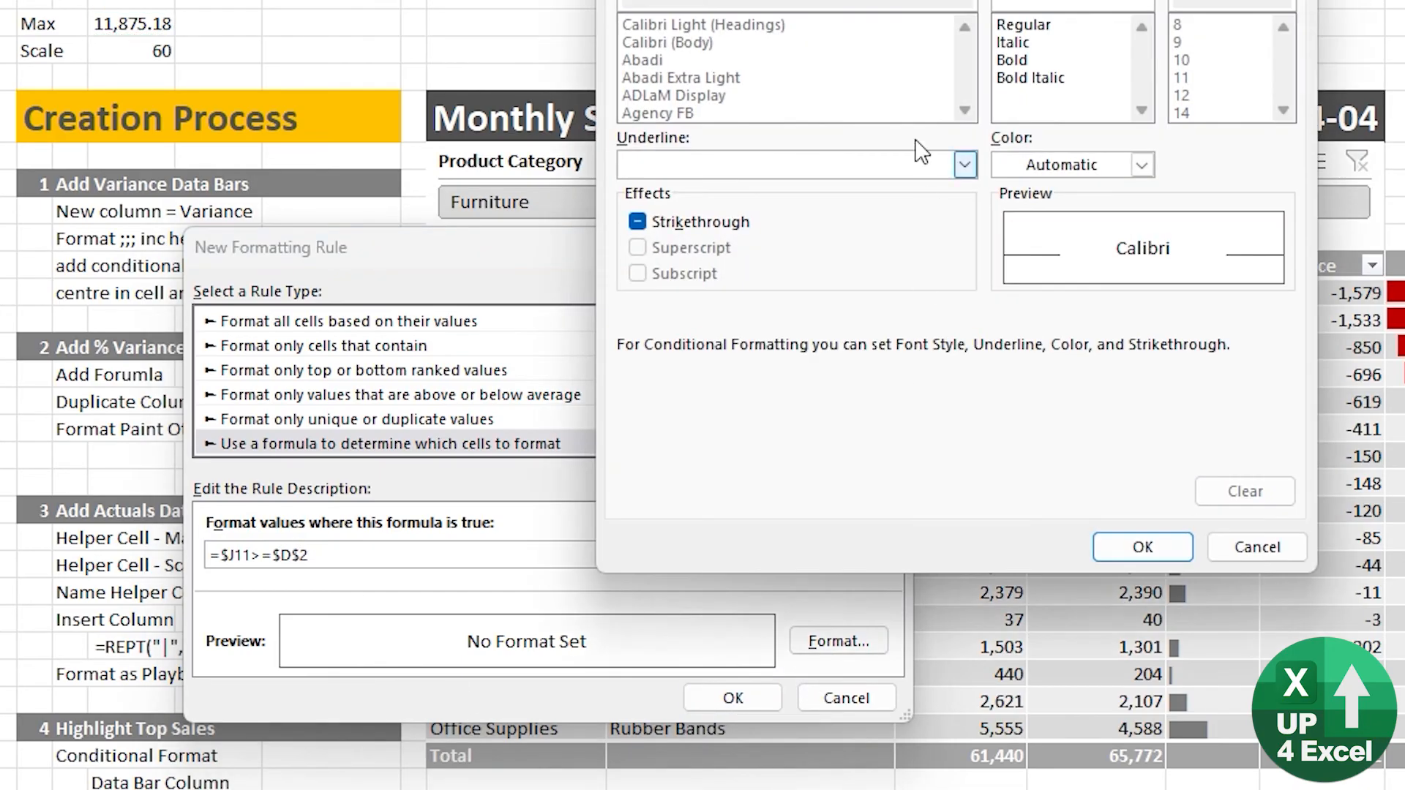
{"action": "left_click", "coordinate": [1142, 165]}
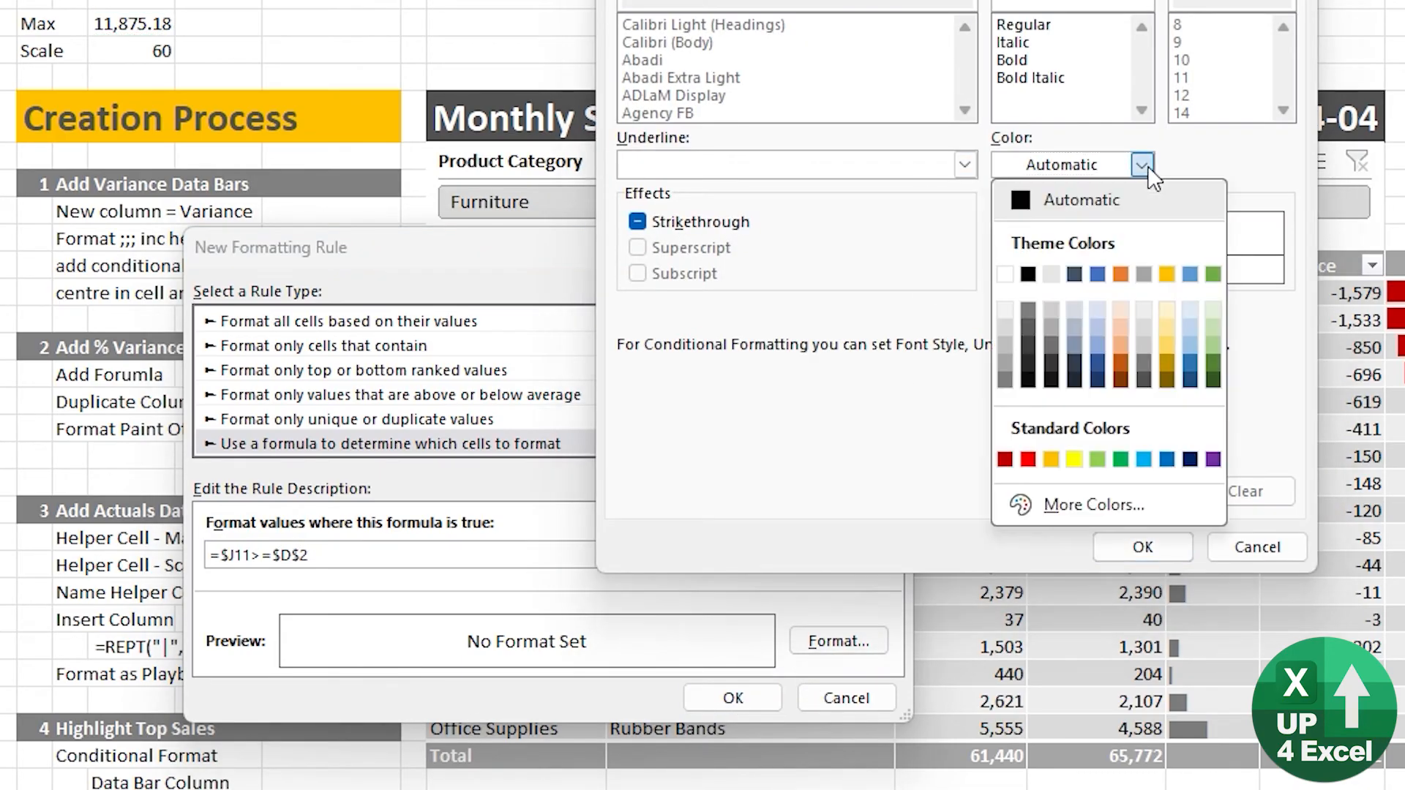
{"action": "left_click", "coordinate": [1169, 277]}
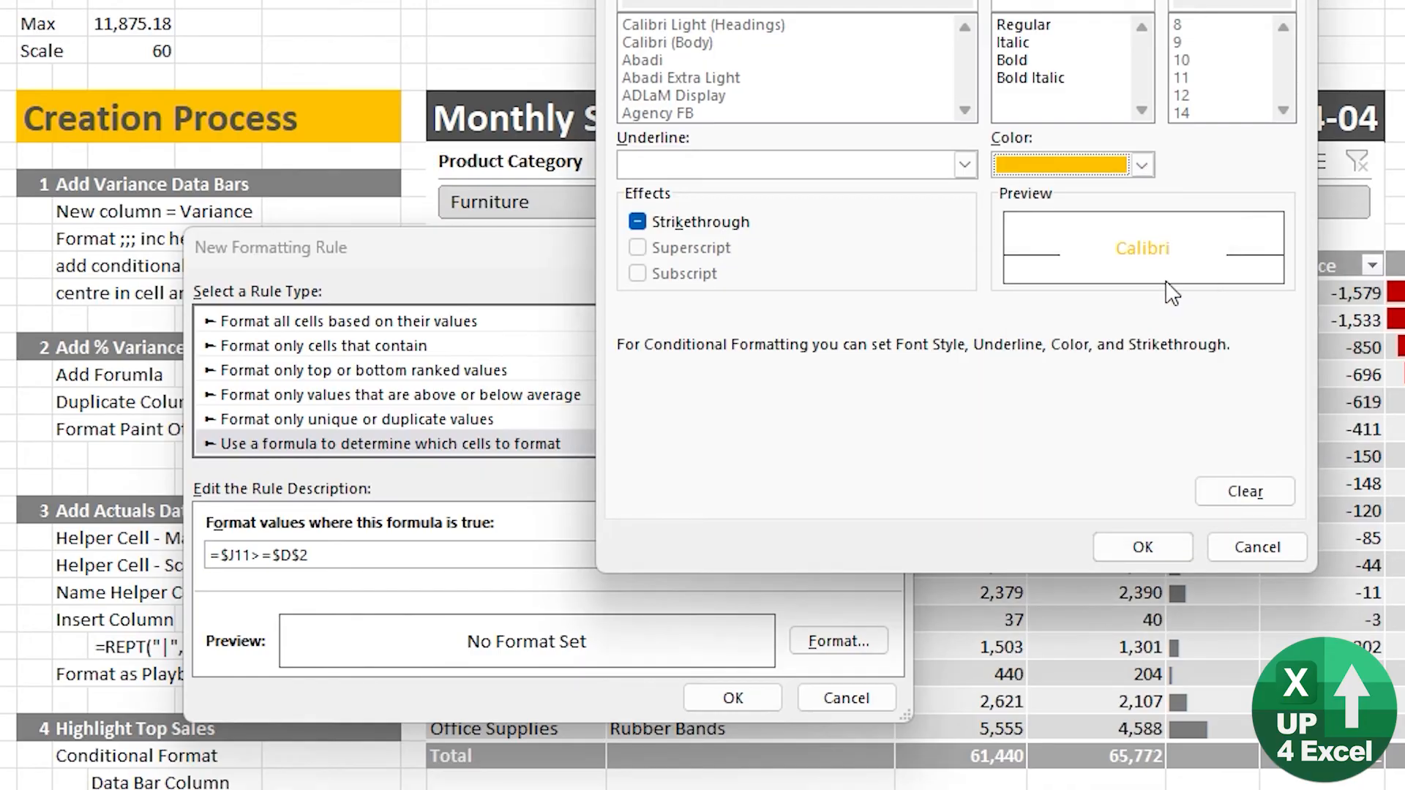
{"action": "left_click", "coordinate": [1152, 547]}
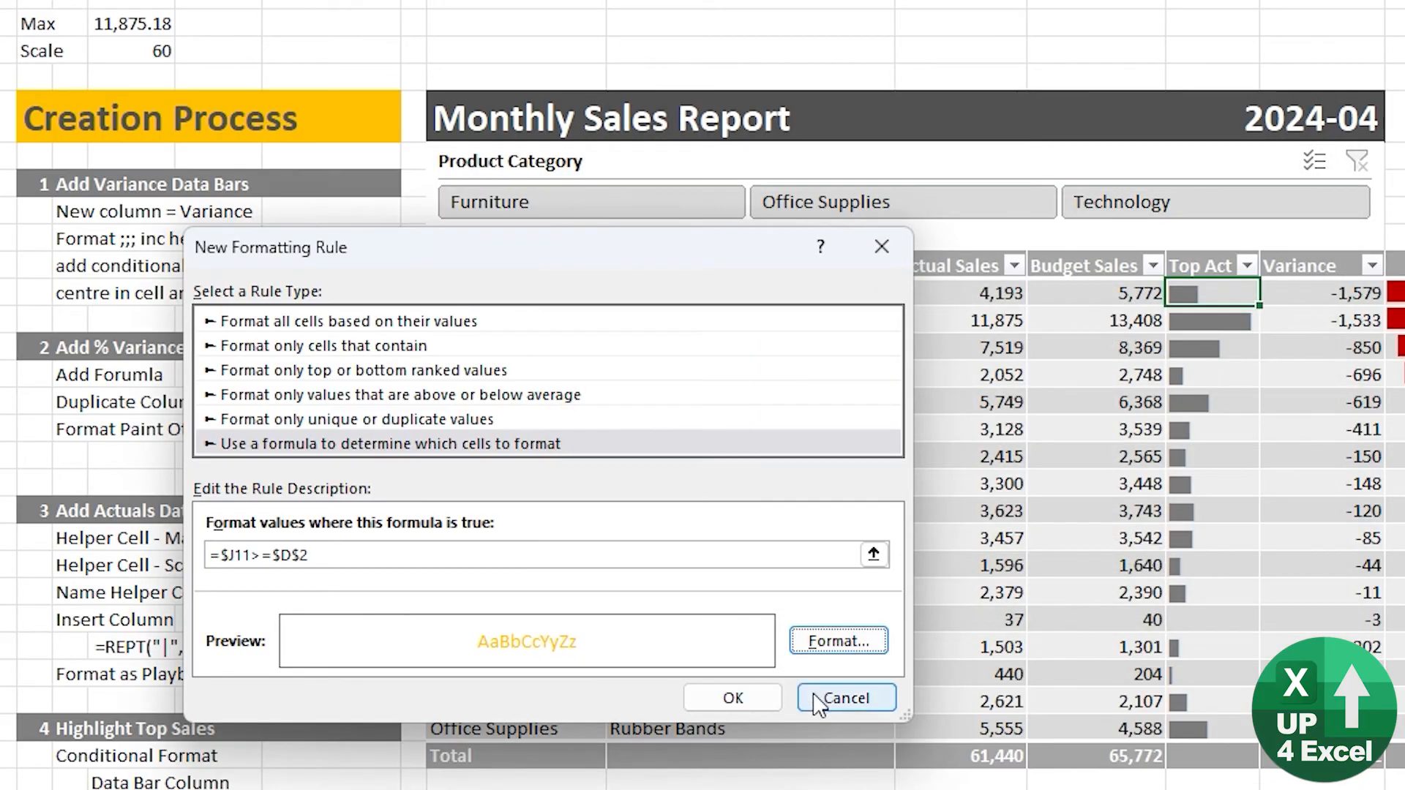
{"action": "left_click", "coordinate": [735, 700]}
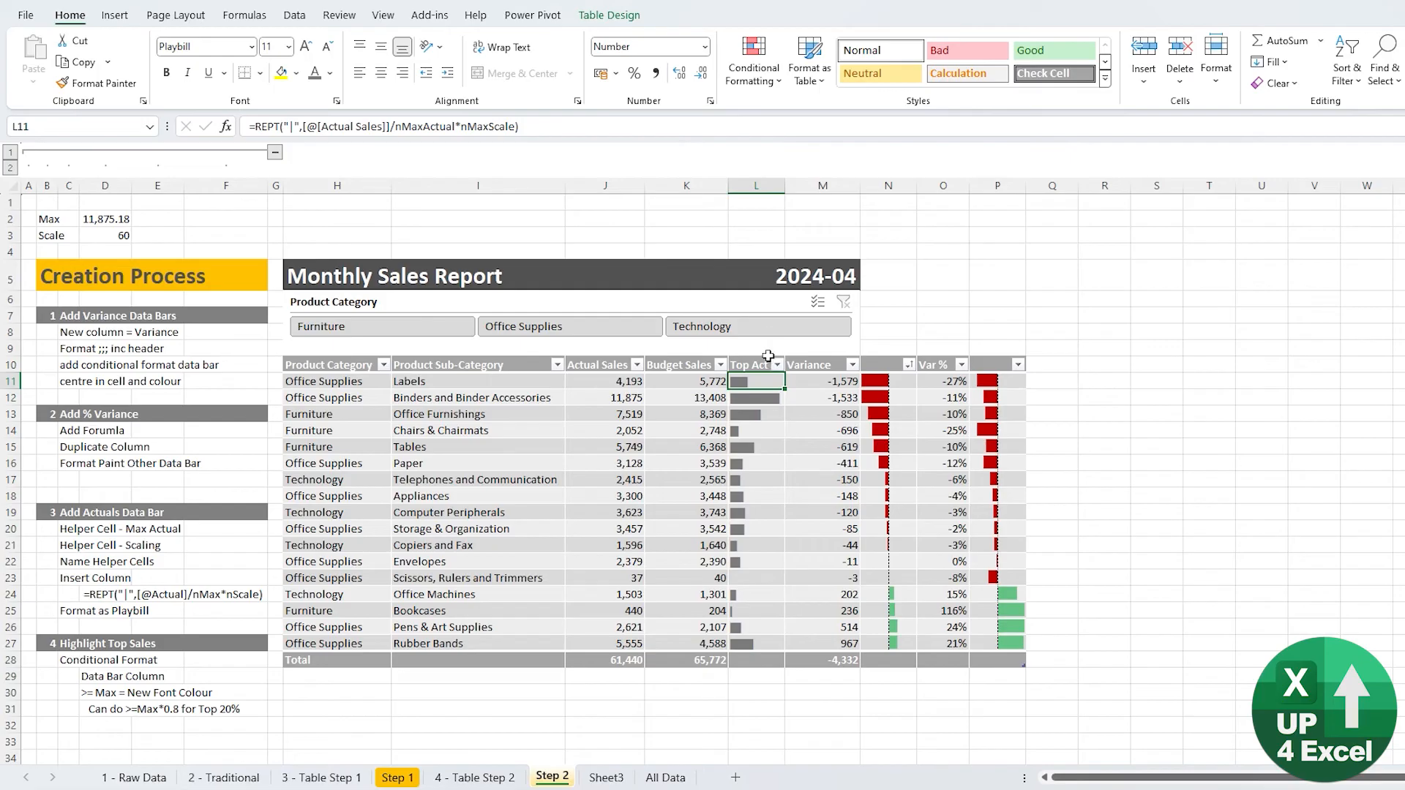
Extend the =$J11>=$D$2 formatting rule to the whole Top Act column, =$L$11:$L$27, and apply it.
{"action": "left_click", "coordinate": [750, 63]}
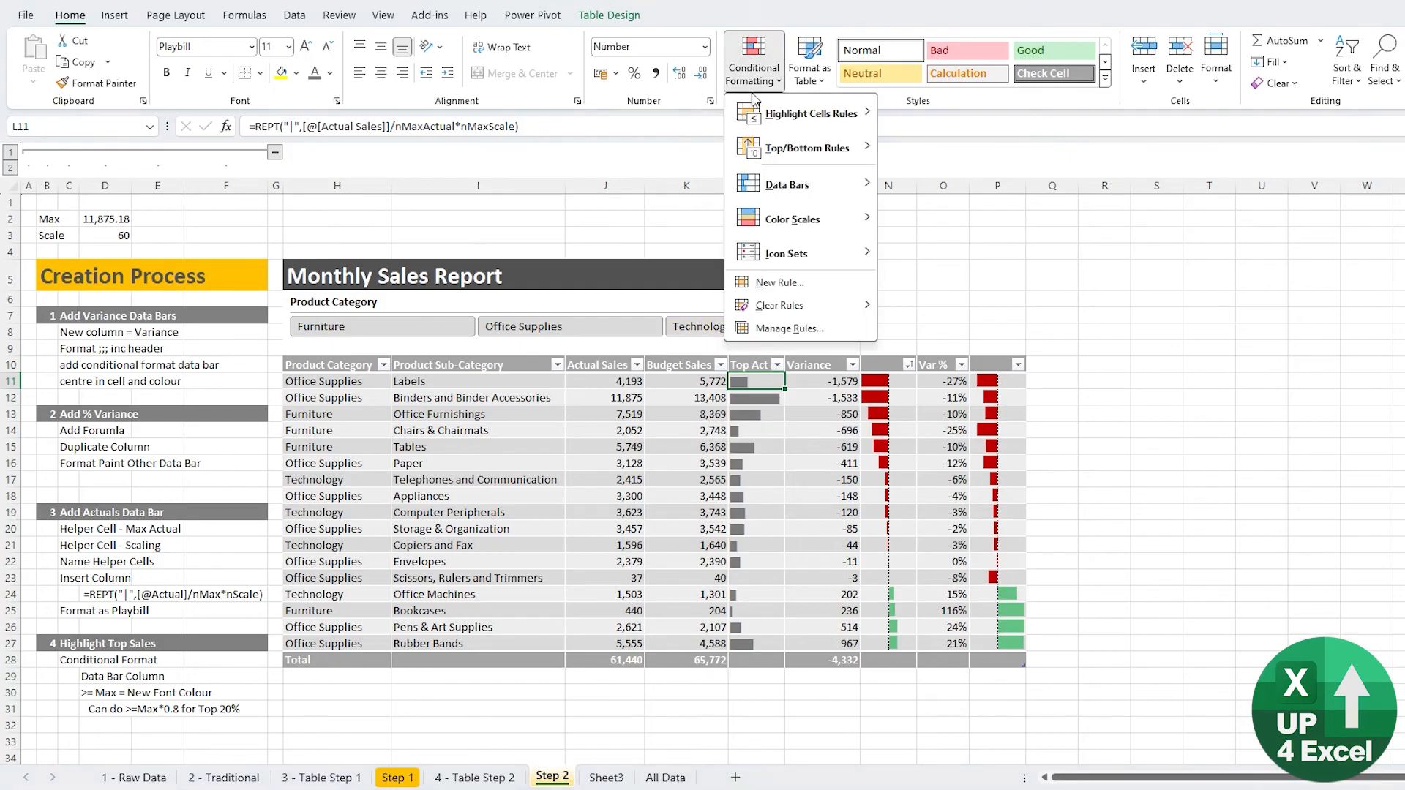
{"action": "left_click", "coordinate": [805, 324]}
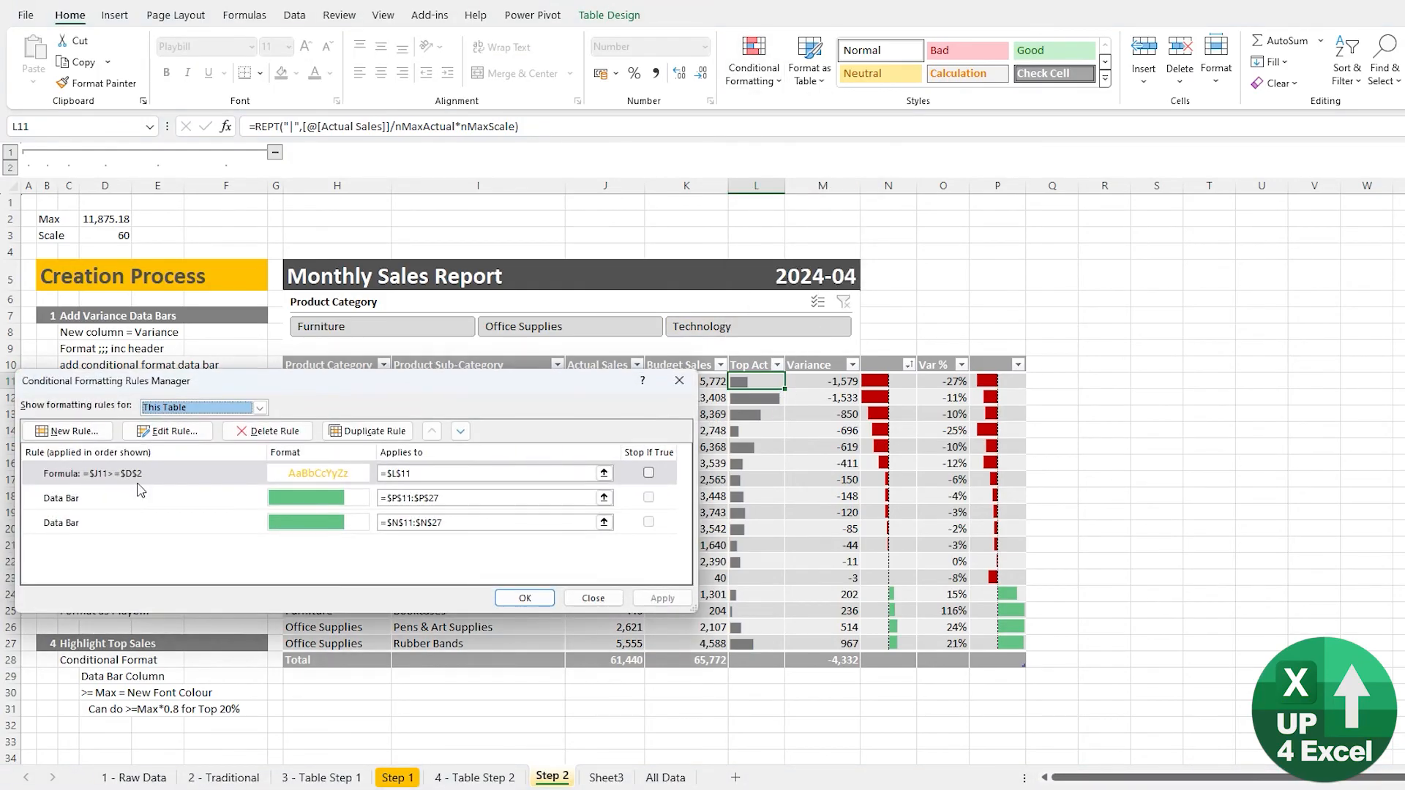
{"action": "left_click", "coordinate": [428, 474]}
{"action": "left_click", "coordinate": [605, 474]}
{"action": "left_click", "coordinate": [759, 354]}
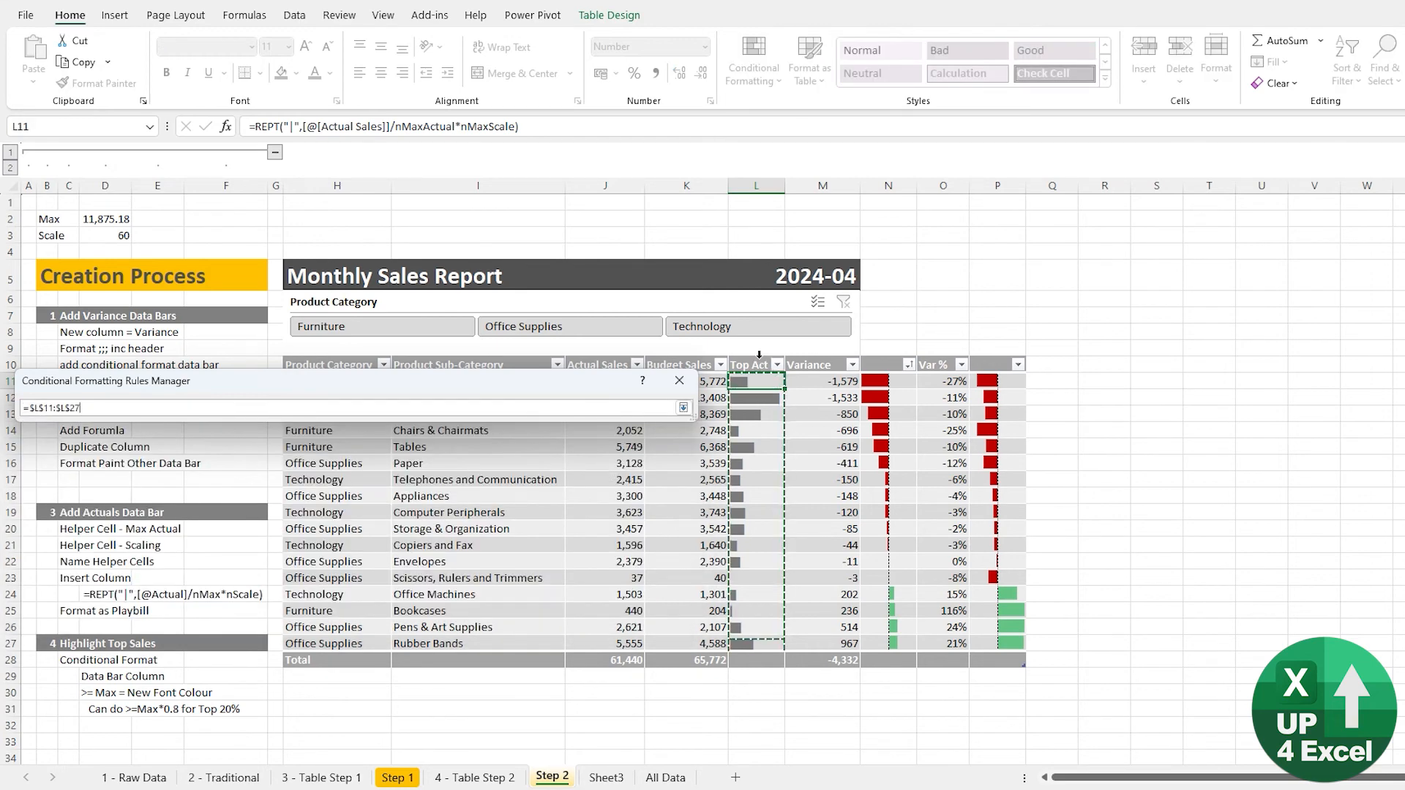
{"action": "left_click", "coordinate": [683, 408]}
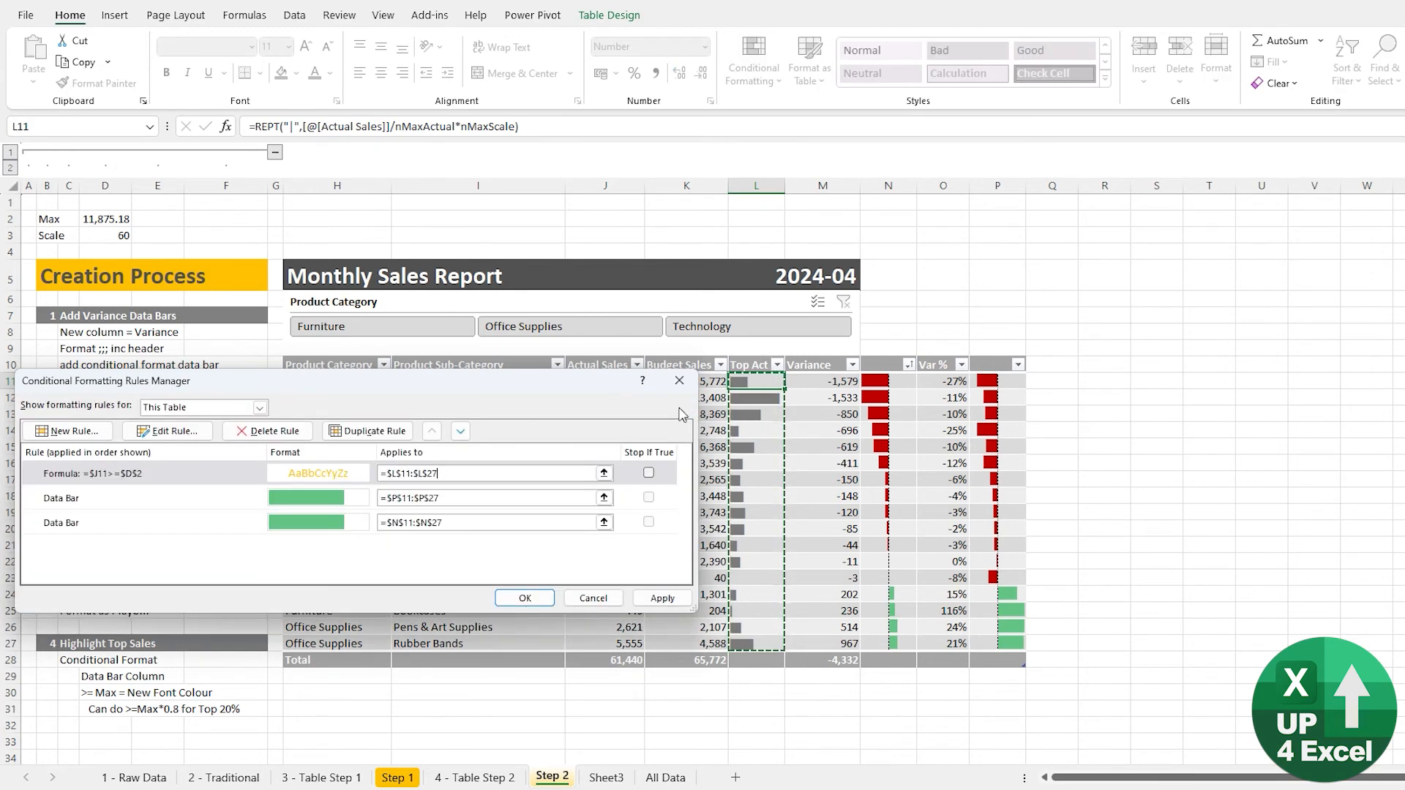
{"action": "left_click", "coordinate": [641, 598]}
{"action": "left_click", "coordinate": [525, 598]}
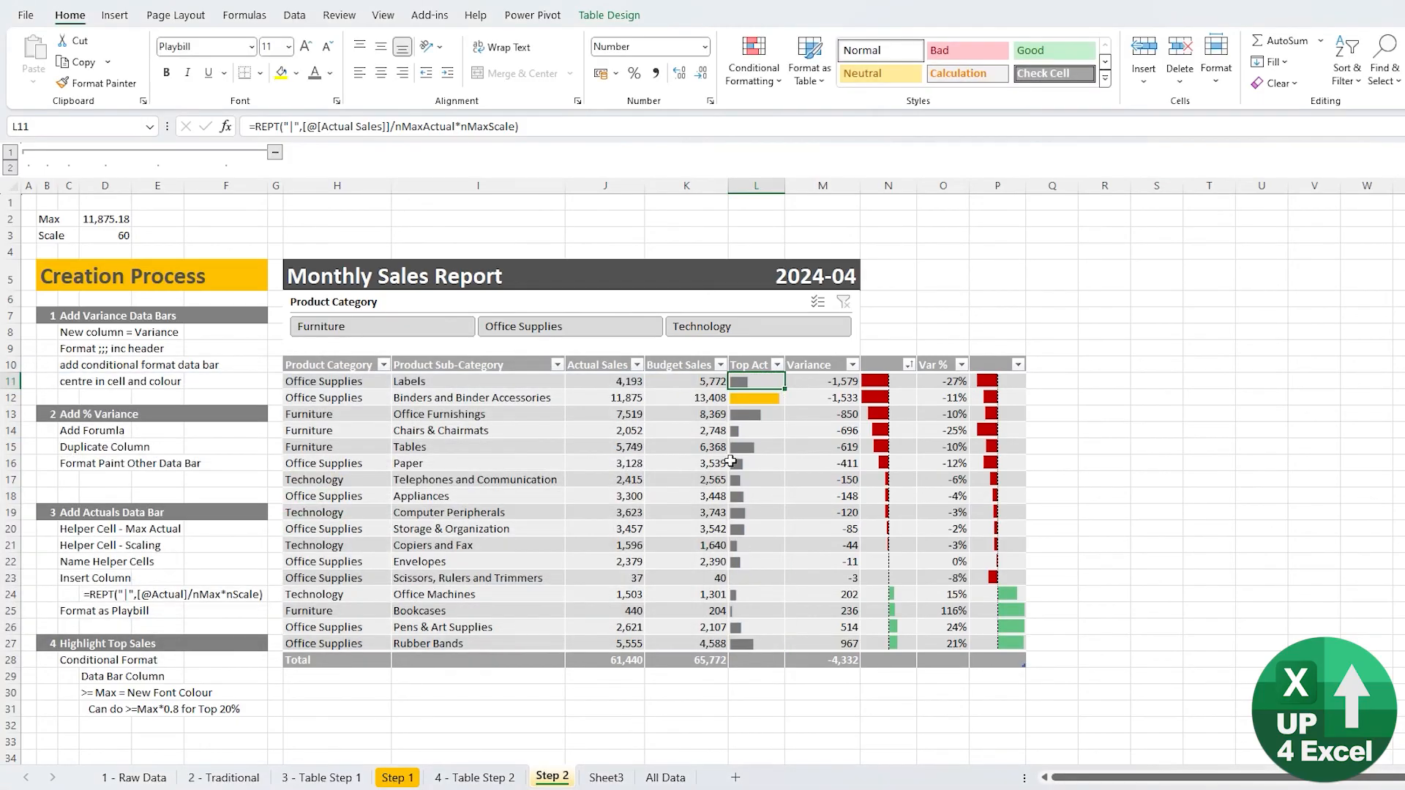
Check the top sales highlight by filtering the slicer to Technology, and clear the filter again.
{"action": "left_click", "coordinate": [475, 397]}
{"action": "left_click", "coordinate": [777, 399]}
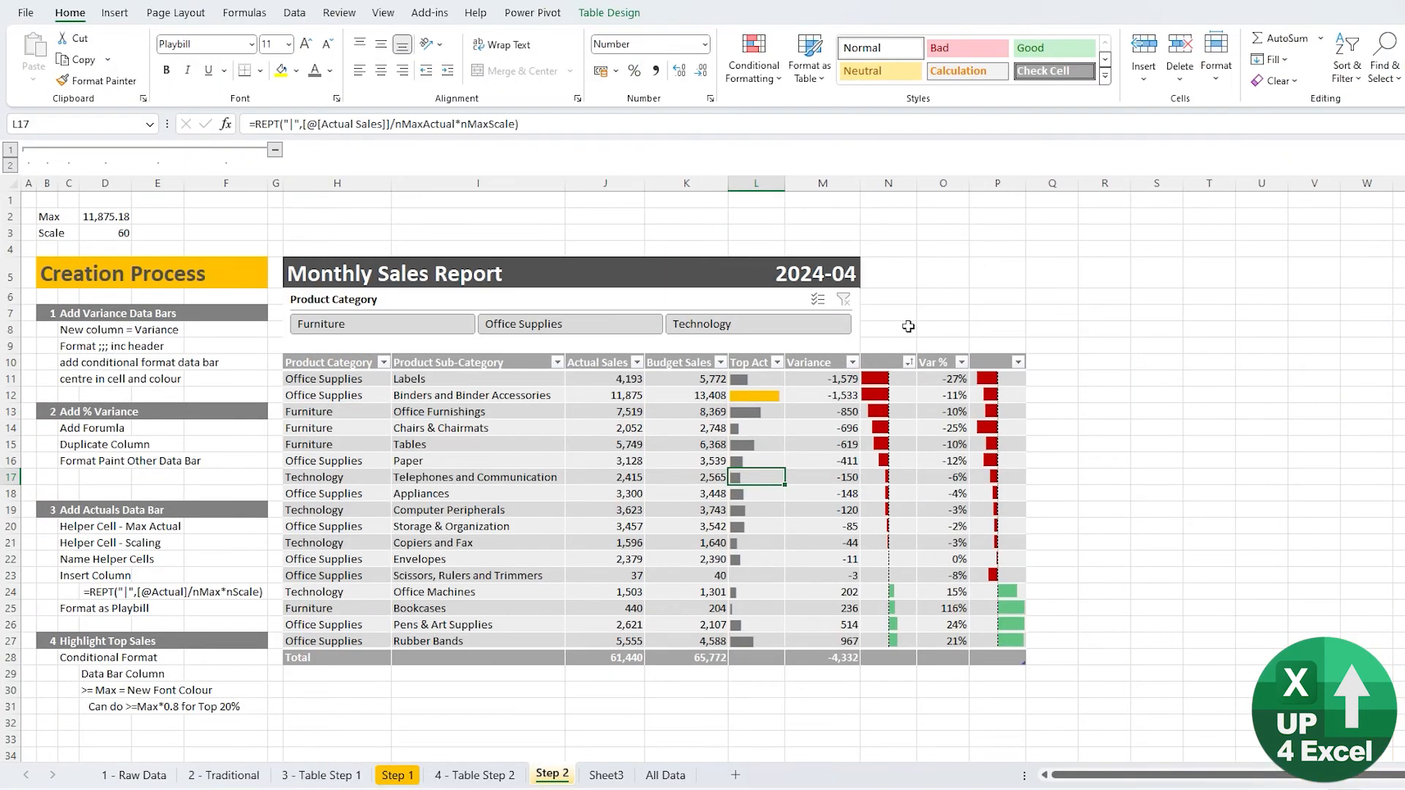
{"action": "left_click", "coordinate": [761, 327]}
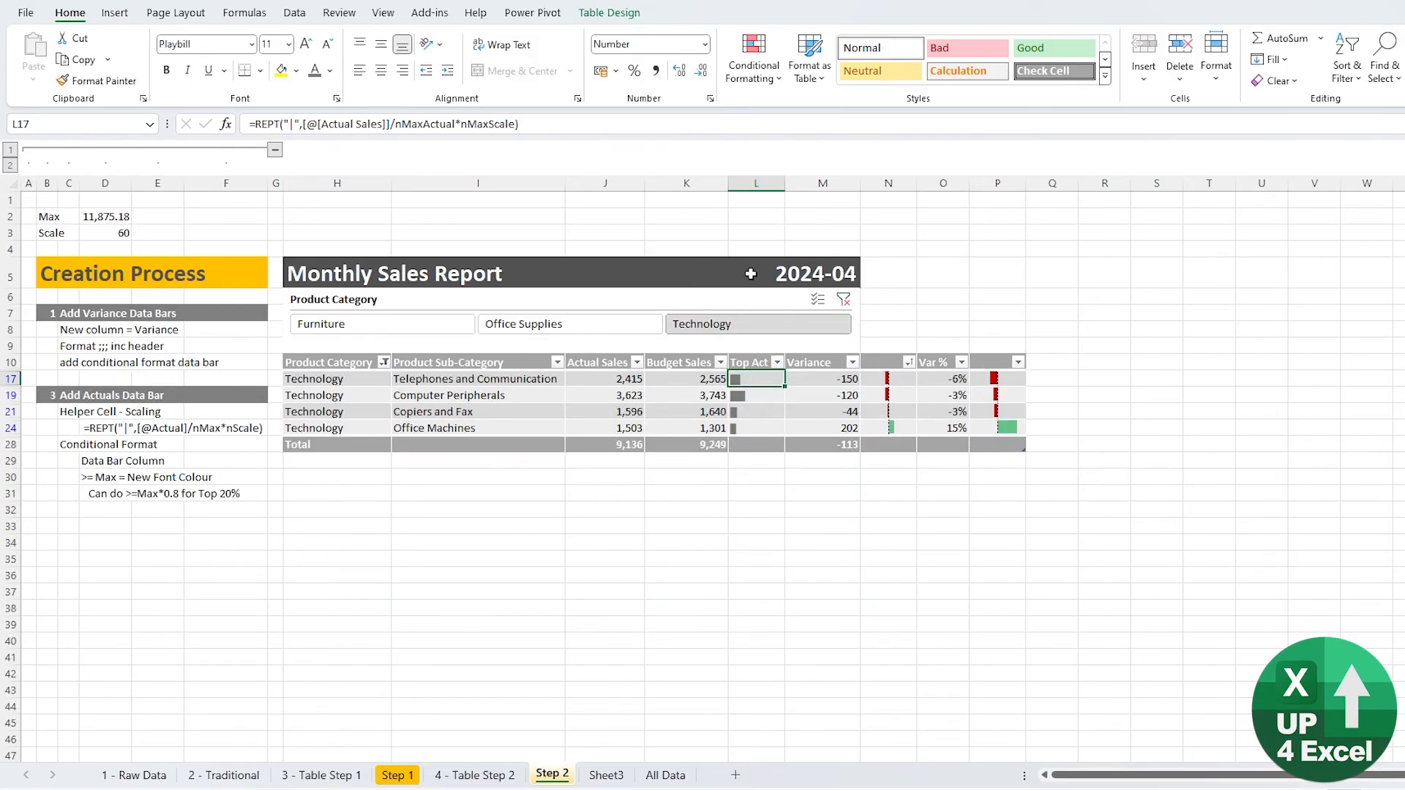
{"action": "left_click", "coordinate": [842, 301]}
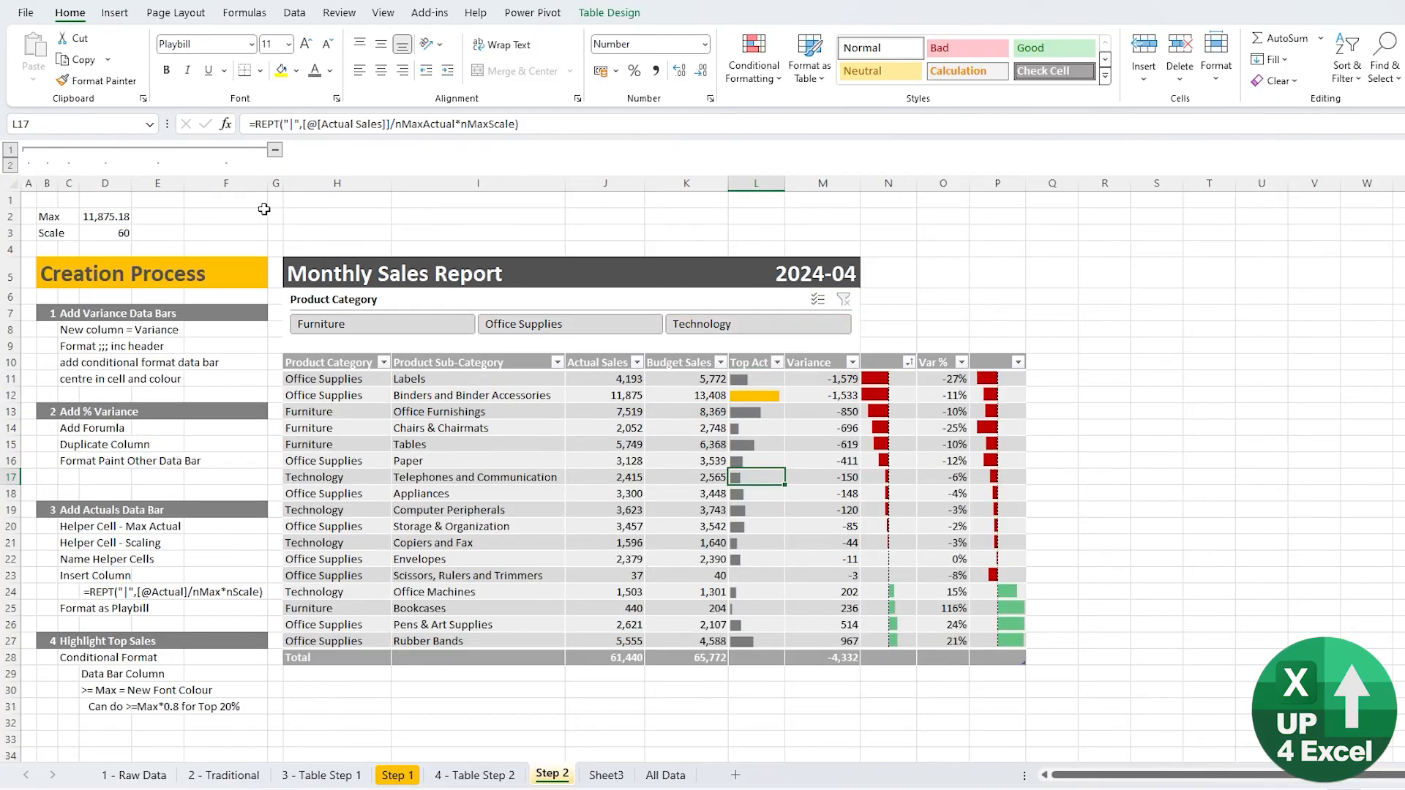
Replace the MAX function in the Max helper cell D2 with SUBTOTAL, keeping the tblStep2[Actual Sales] reference.
{"action": "left_click", "coordinate": [96, 220]}
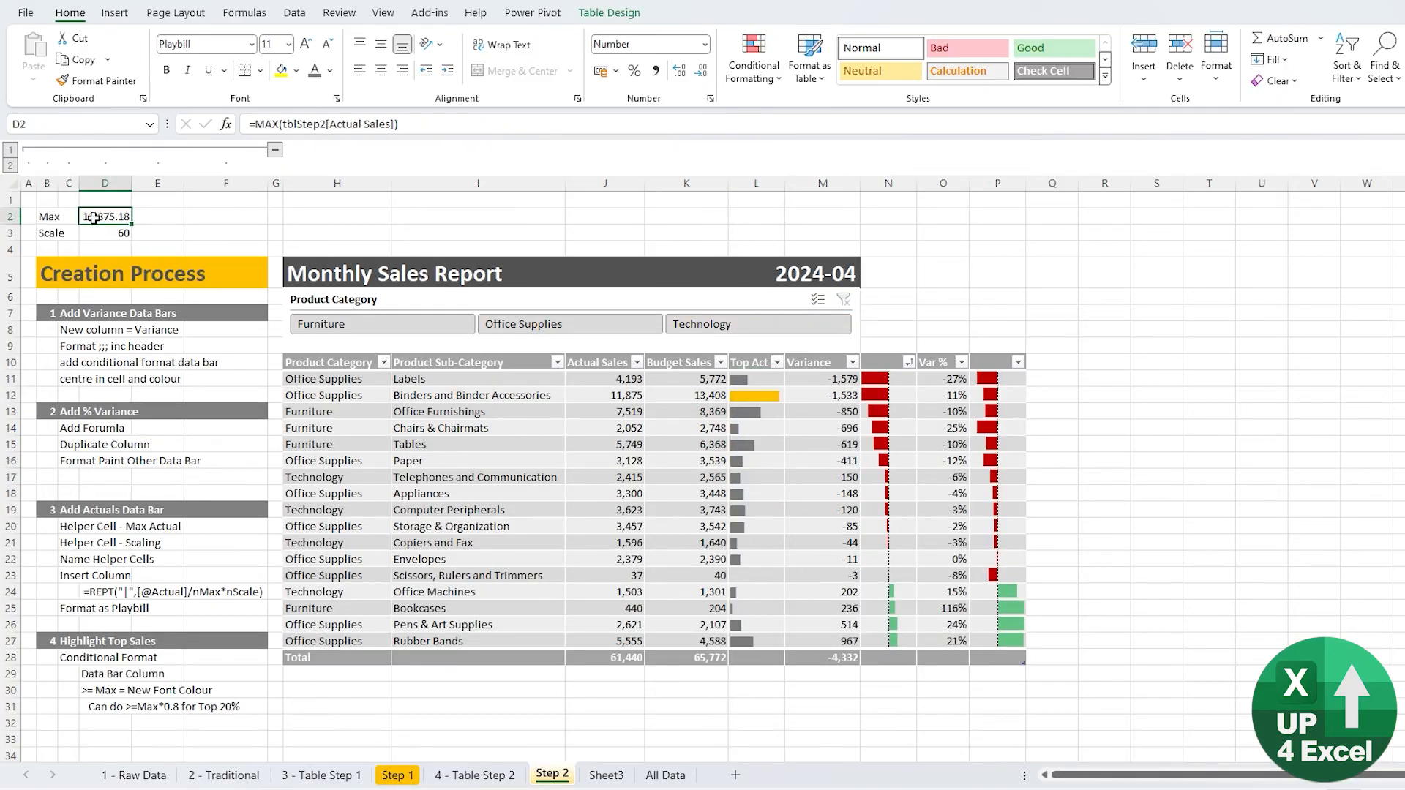
{"action": "left_click", "coordinate": [258, 126]}
{"action": "key", "text": "Delete"}
{"action": "key", "text": "Delete"}
{"action": "key", "text": "Delete"}
{"action": "type", "text": "sub"}
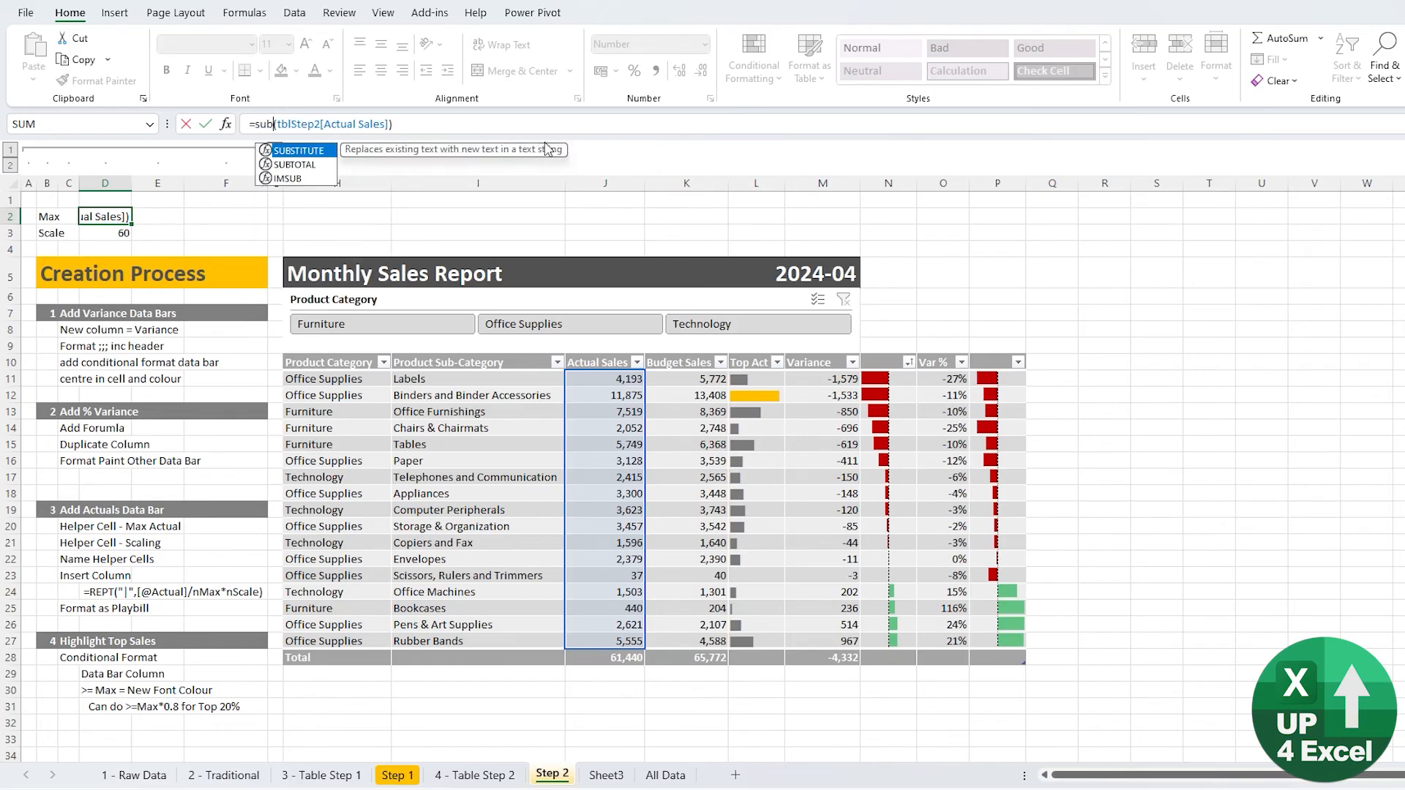
{"action": "key", "text": "Down"}
{"action": "key", "text": "Tab"}
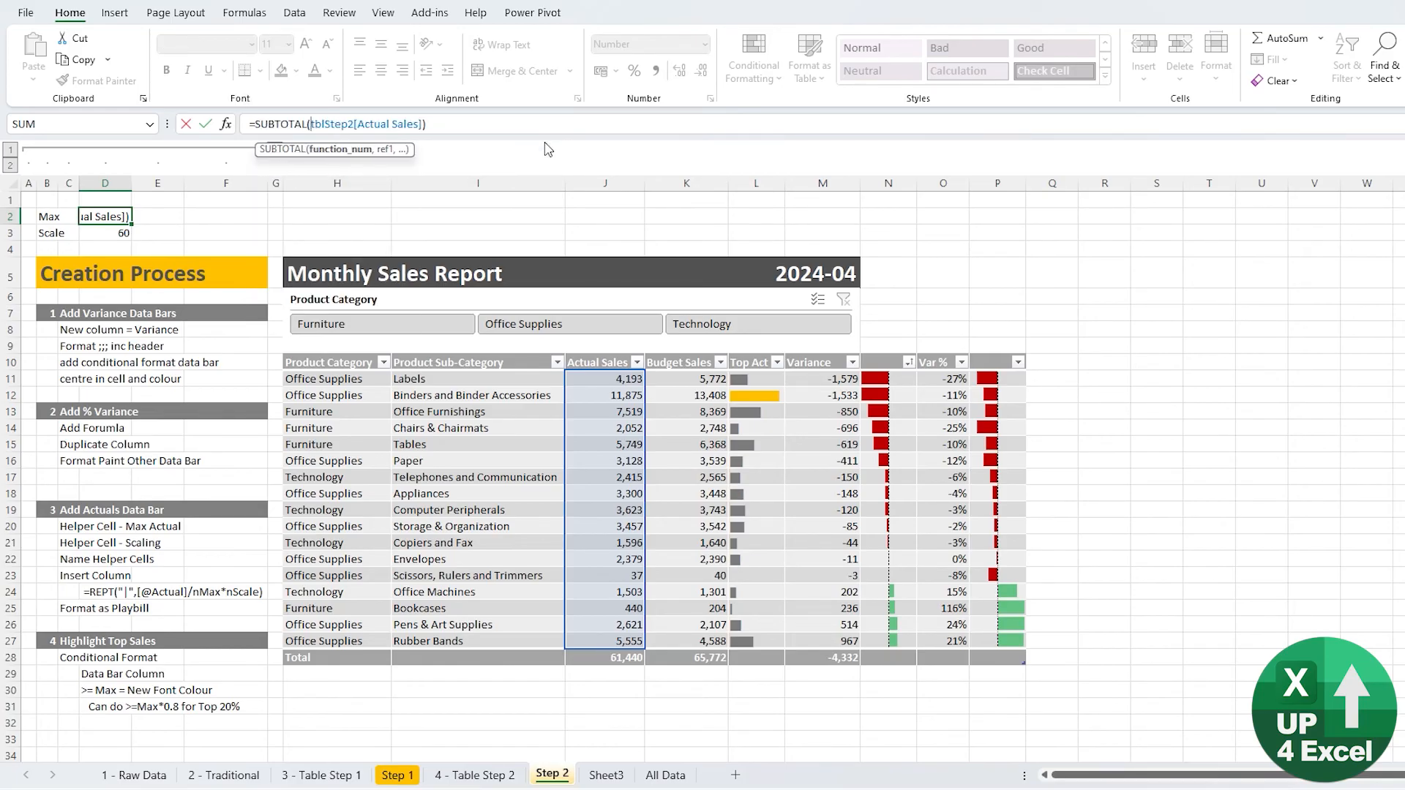
Give the SUBTOTAL formula in D2 function number 104 (MAX), separated by a comma from the Actual Sales reference, and commit it.
{"action": "type", "text": "1"}
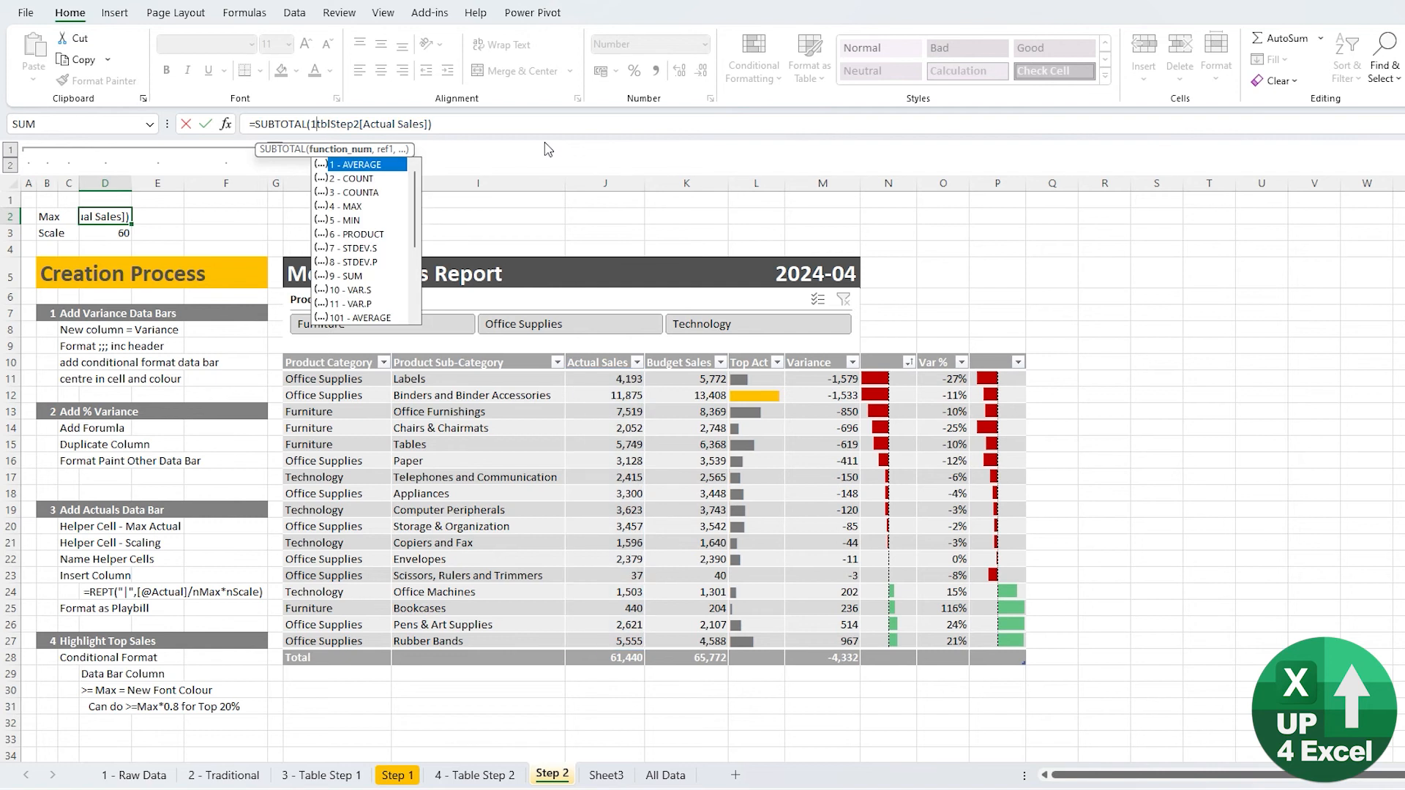
{"action": "key", "text": "Down"}
{"action": "key", "text": "Down"}
{"action": "key", "text": "Down"}
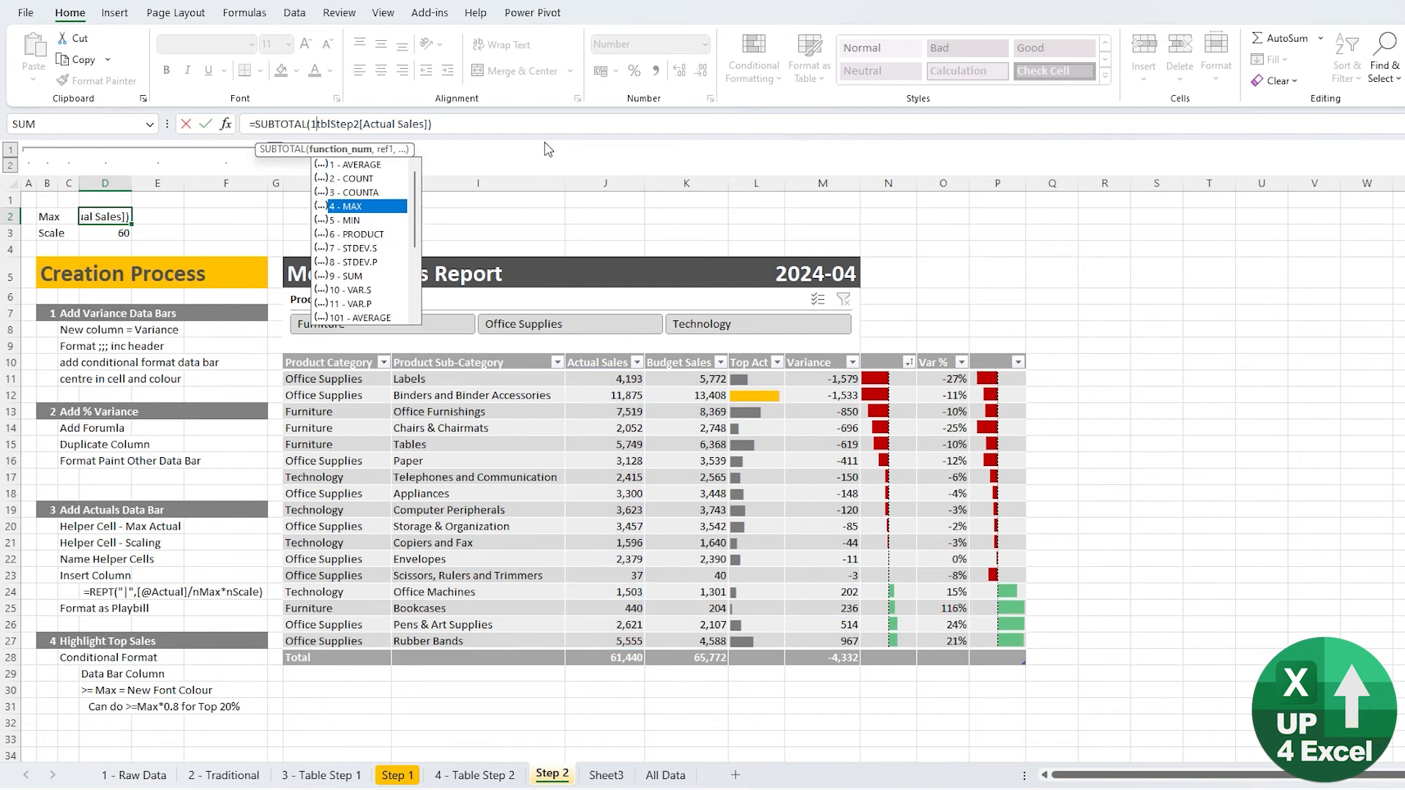
{"action": "key", "text": "Down"}
{"action": "key", "text": "Down"}
{"action": "key", "text": "Down"}
{"action": "key", "text": "Down"}
{"action": "key", "text": "Down"}
{"action": "key", "text": "Down"}
{"action": "key", "text": "Down"}
{"action": "key", "text": "Down"}
{"action": "key", "text": "Down"}
{"action": "key", "text": "Down"}
{"action": "key", "text": "Down"}
{"action": "key", "text": "Down"}
{"action": "key", "text": "Down"}
{"action": "key", "text": "Down"}
{"action": "key", "text": "Down"}
{"action": "key", "text": "Down"}
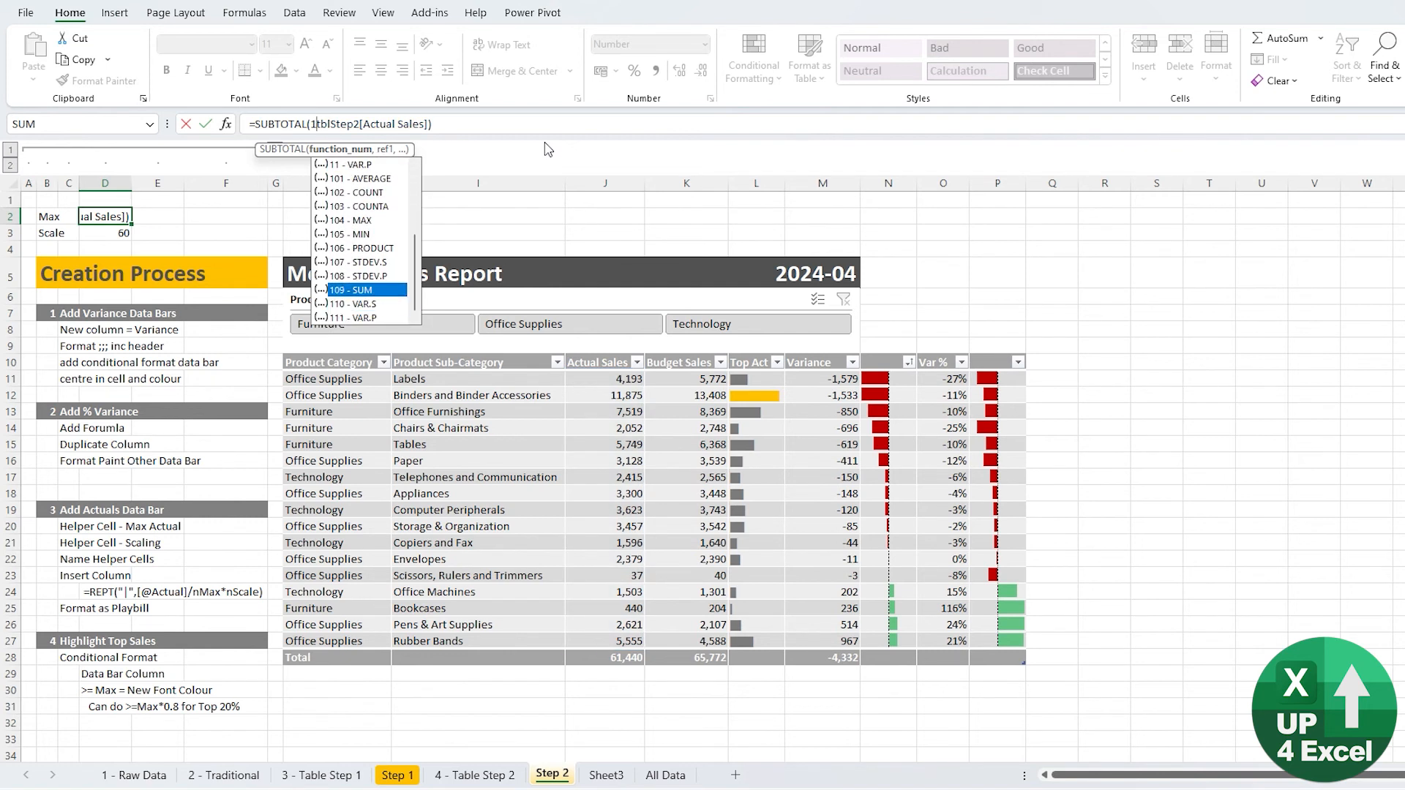
{"action": "key", "text": "Up"}
{"action": "key", "text": "Up"}
{"action": "key", "text": "Up"}
{"action": "key", "text": "Up"}
{"action": "key", "text": "Up"}
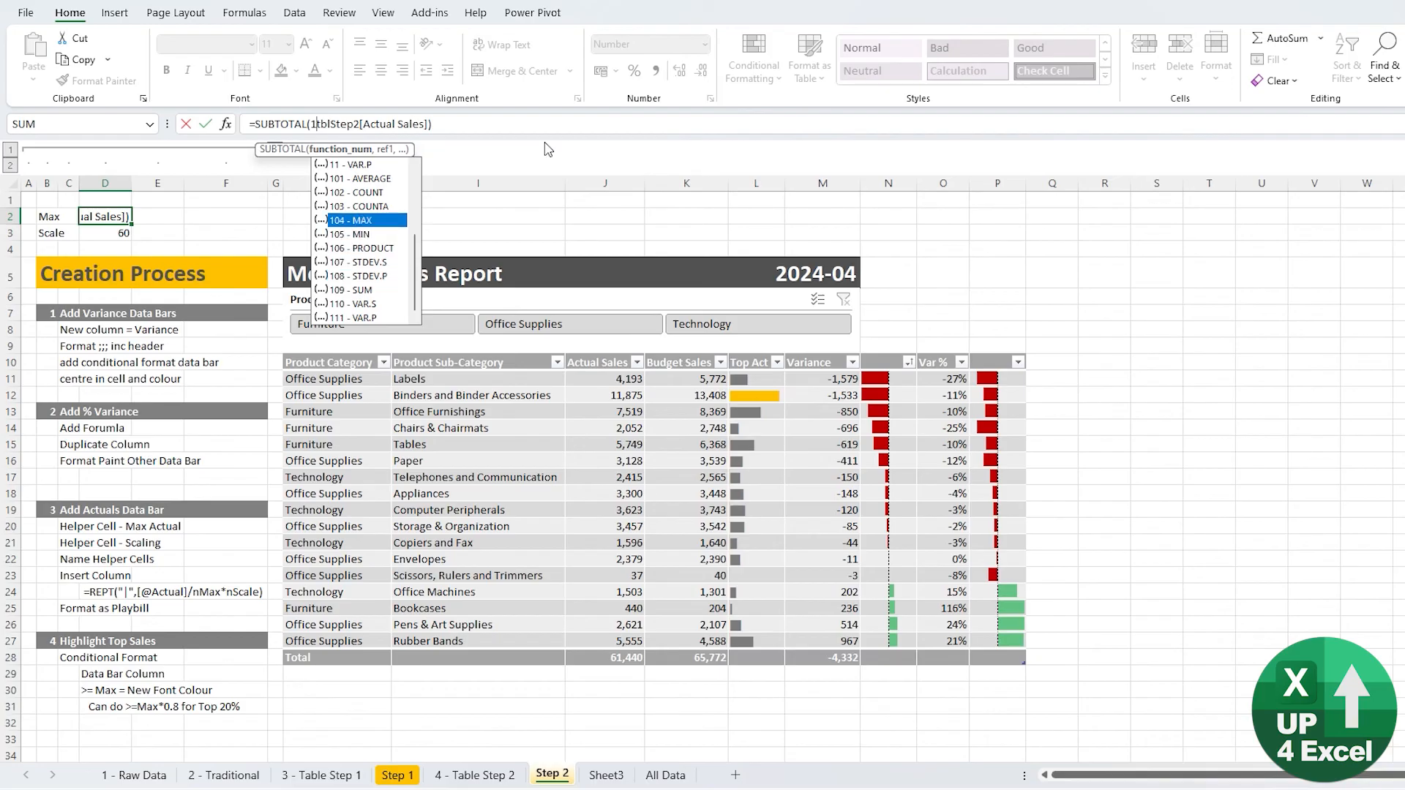
{"action": "key", "text": "Tab"}
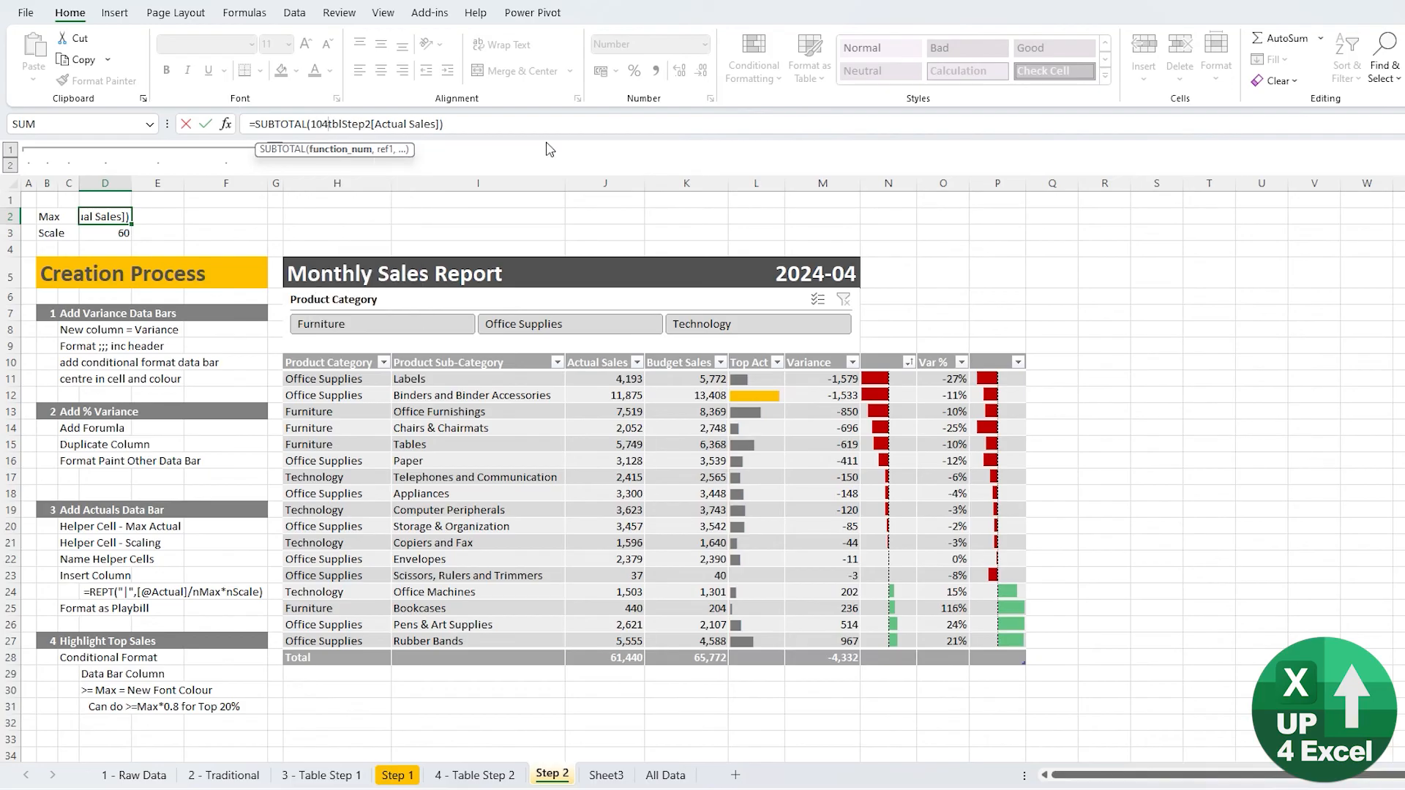
{"action": "type", "text": ","}
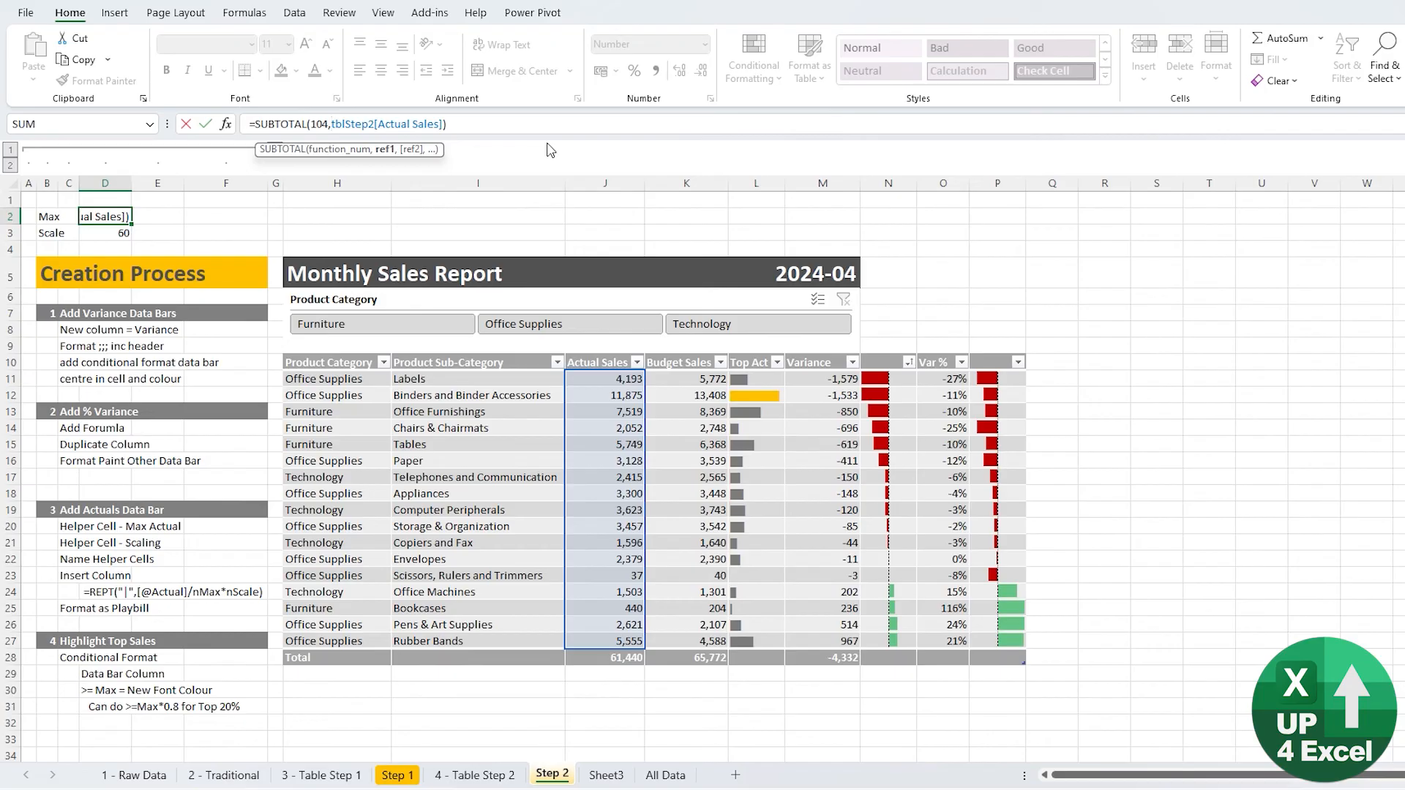
{"action": "key", "text": "Return"}
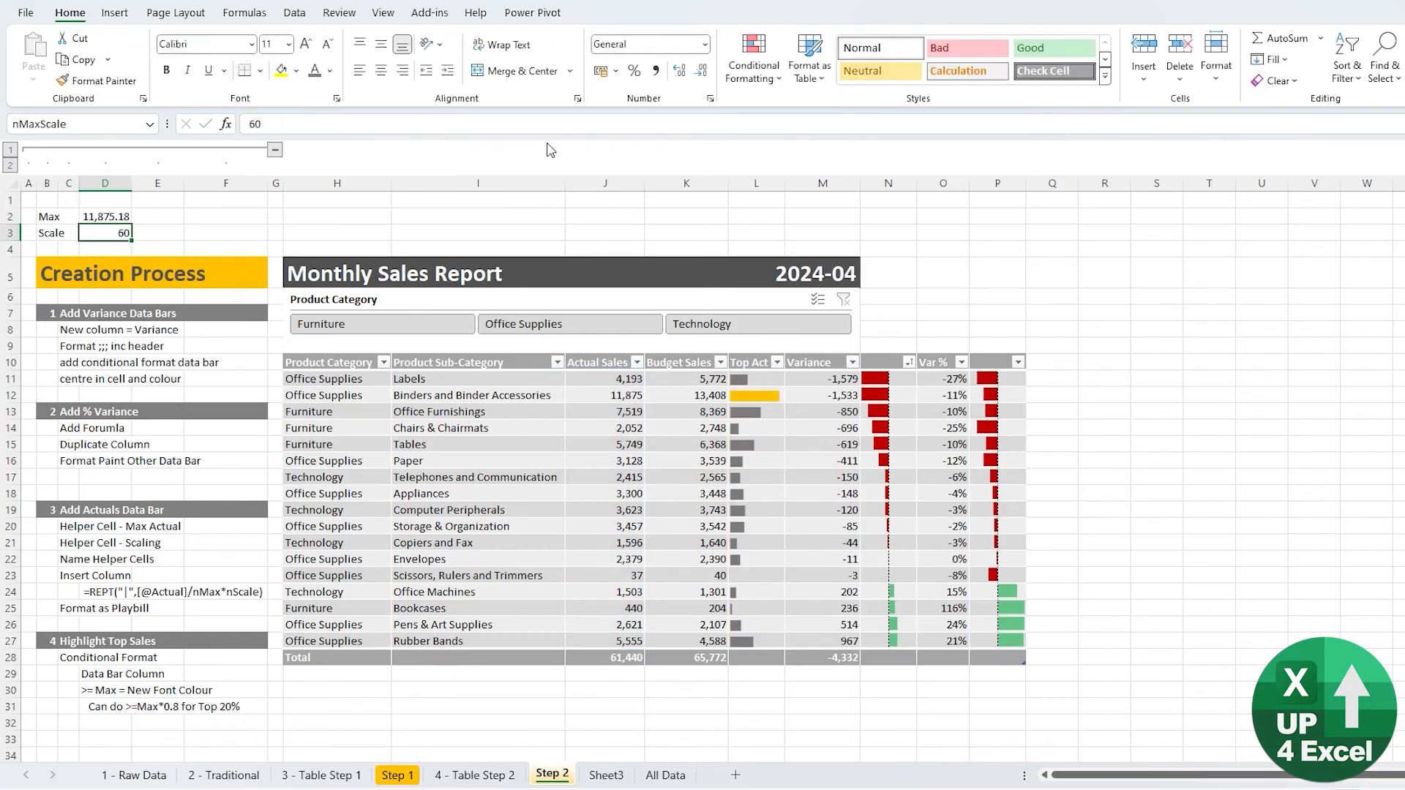
Check the Max helper and top sales highlight by filtering to Technology, Office Supplies and Furniture, and clear the filter again.
{"action": "left_click", "coordinate": [754, 324]}
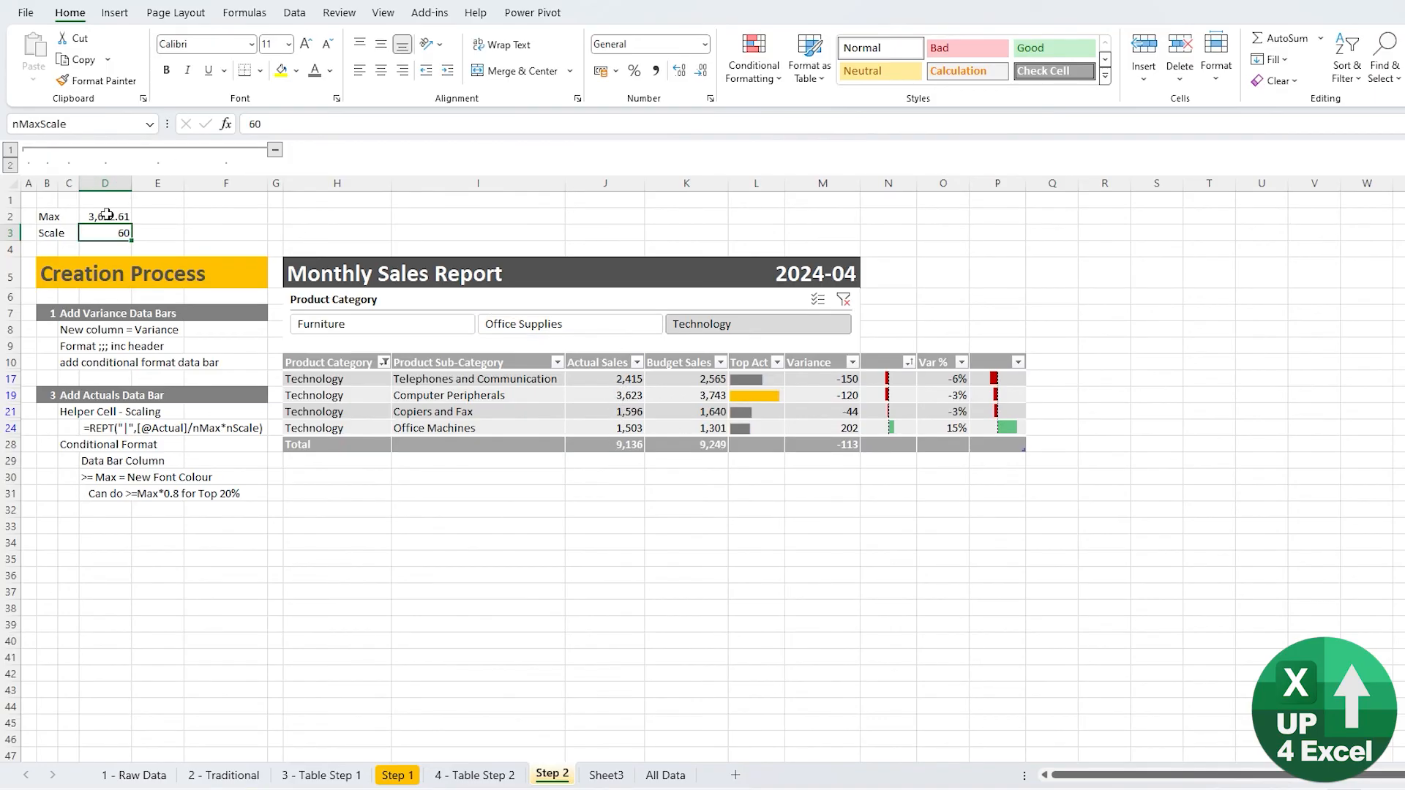
{"action": "left_click", "coordinate": [509, 330]}
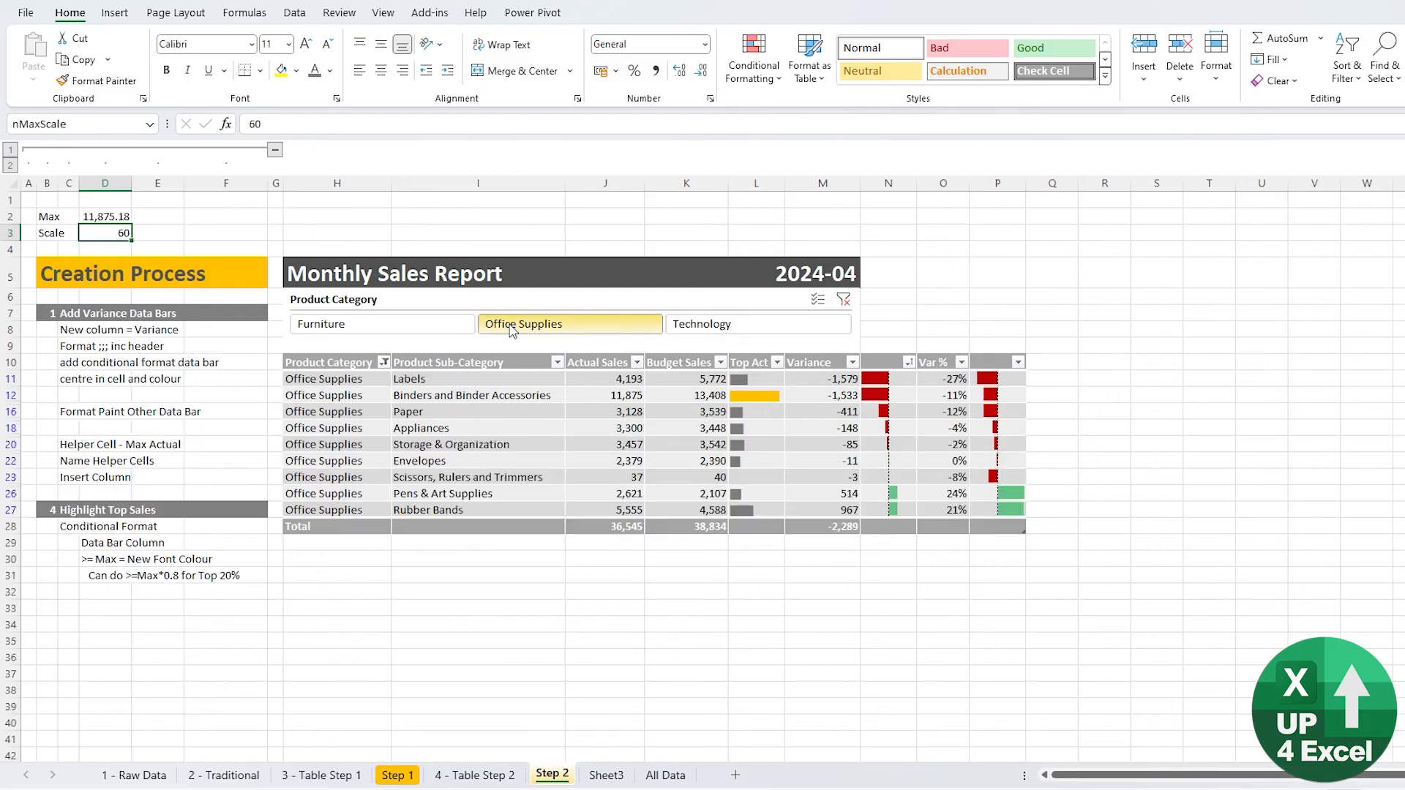
{"action": "left_click", "coordinate": [455, 329]}
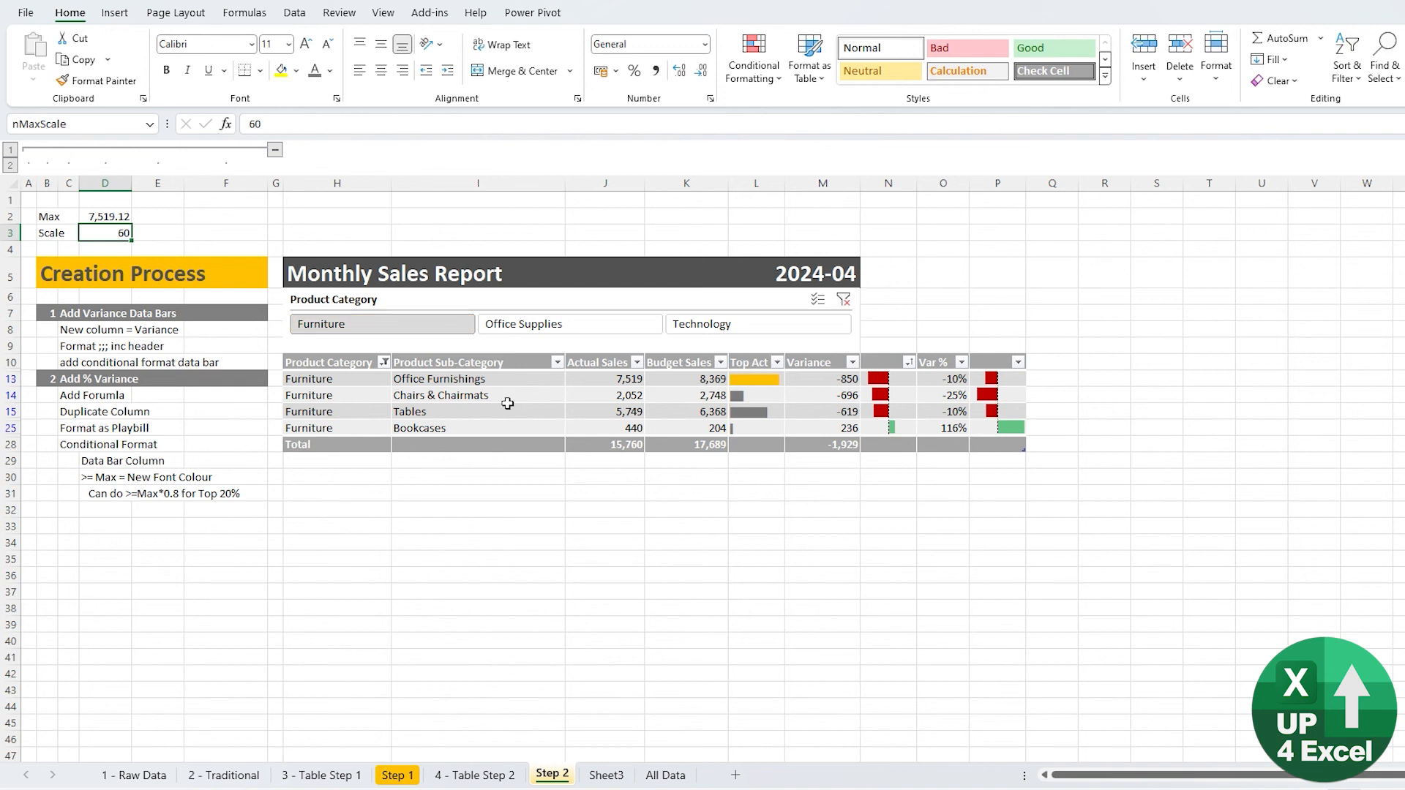
{"action": "left_click", "coordinate": [111, 494]}
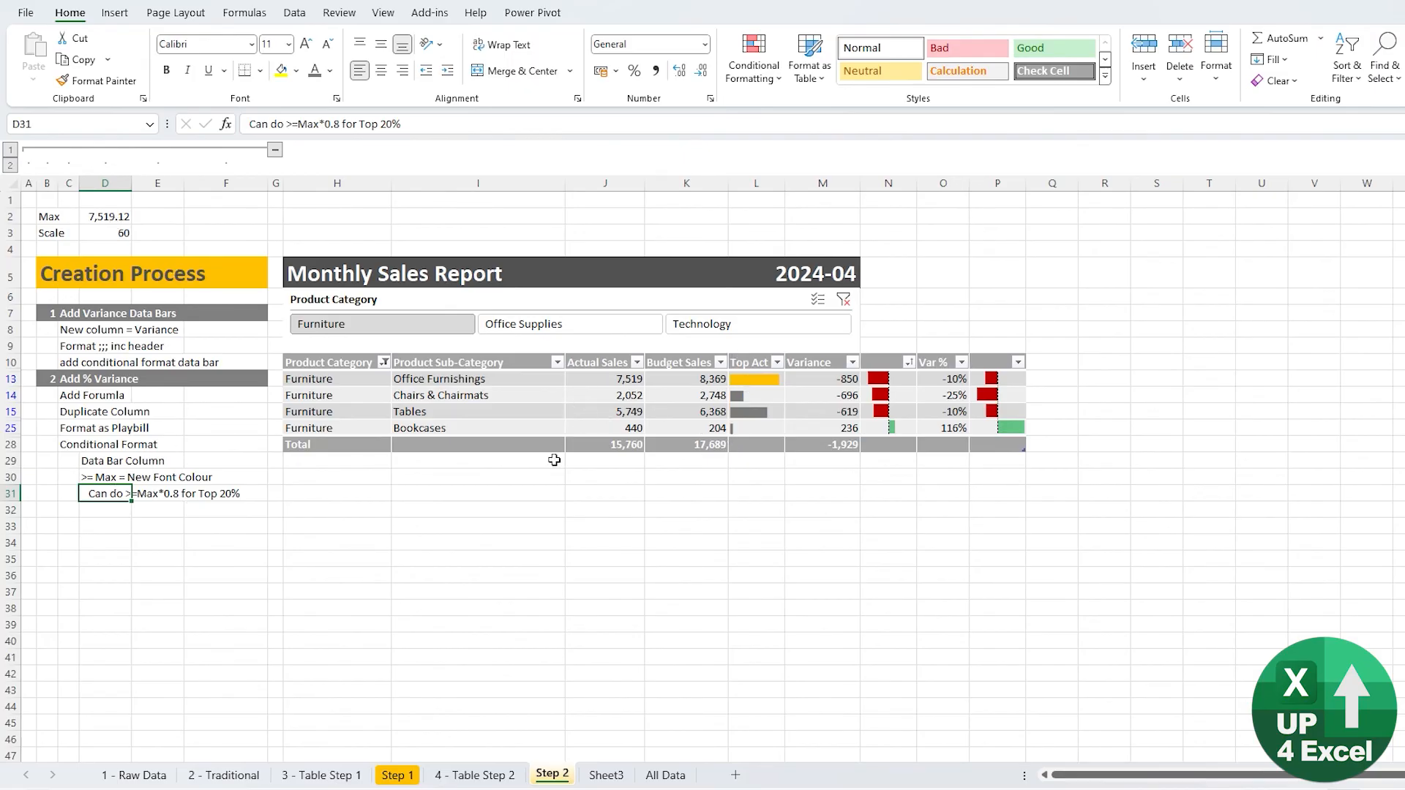
{"action": "left_click", "coordinate": [843, 299]}
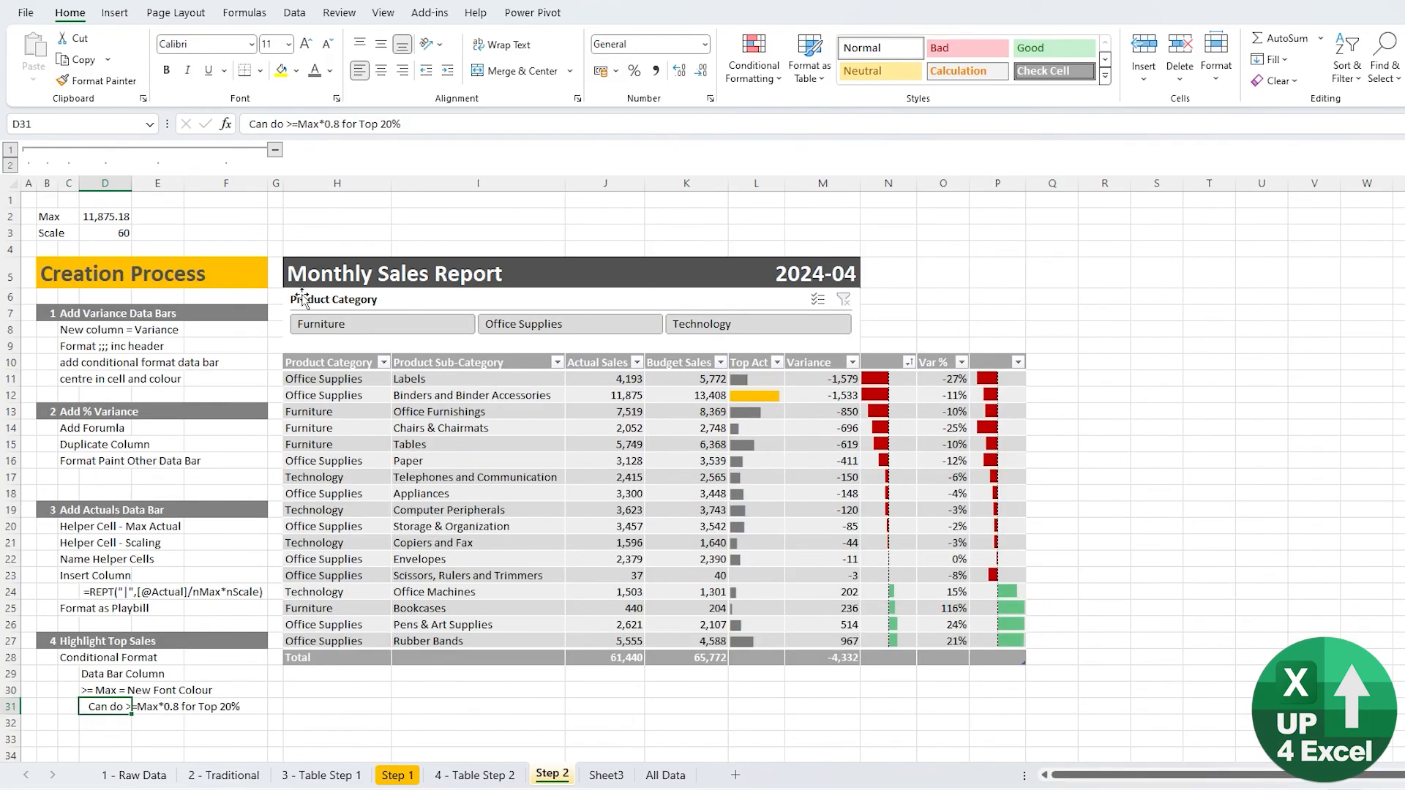
Widen the Product Category slicer to the table's full width and move the 2024-04 label to cell P5.
{"action": "left_click", "coordinate": [778, 301]}
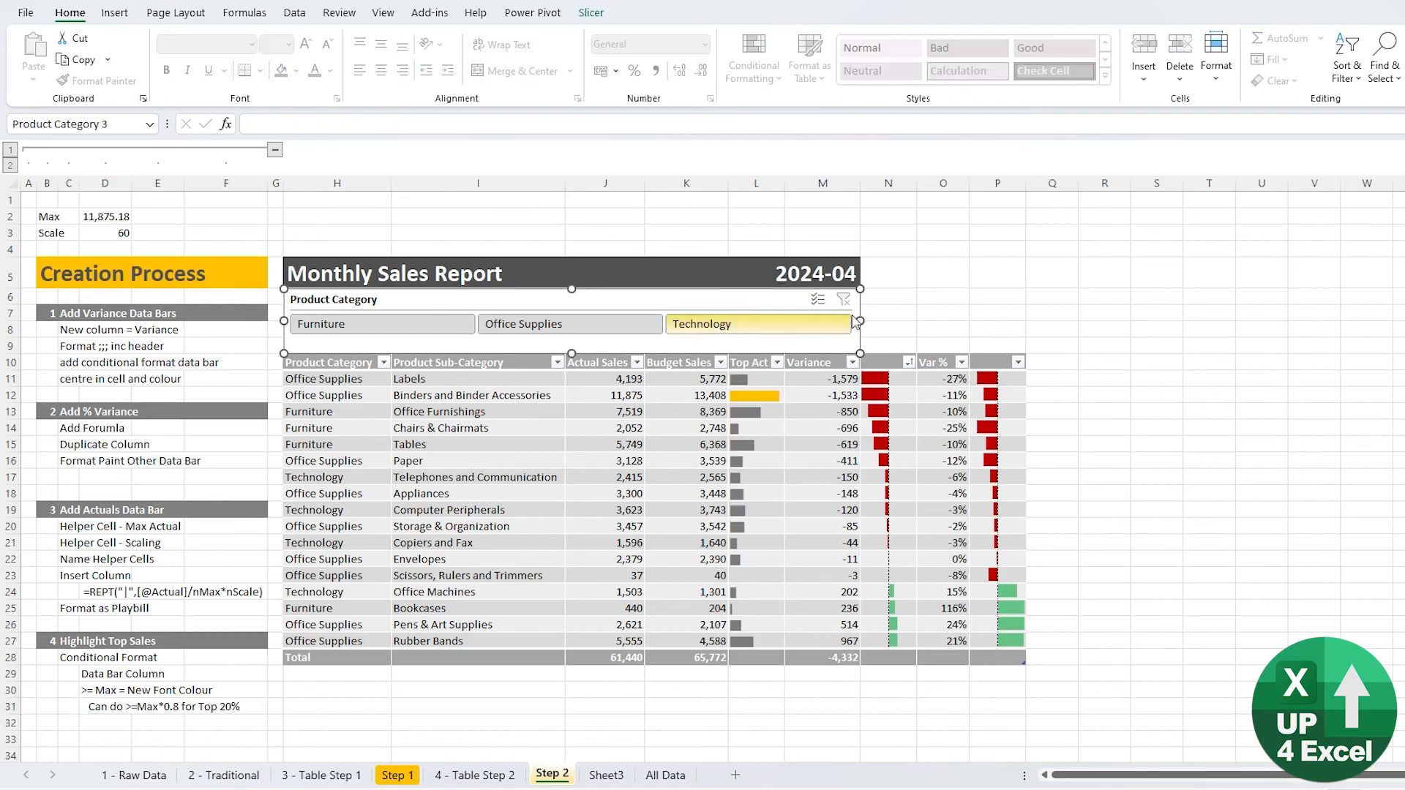
{"action": "left_click_drag", "start_coordinate": [907, 318], "coordinate": [1034, 320]}
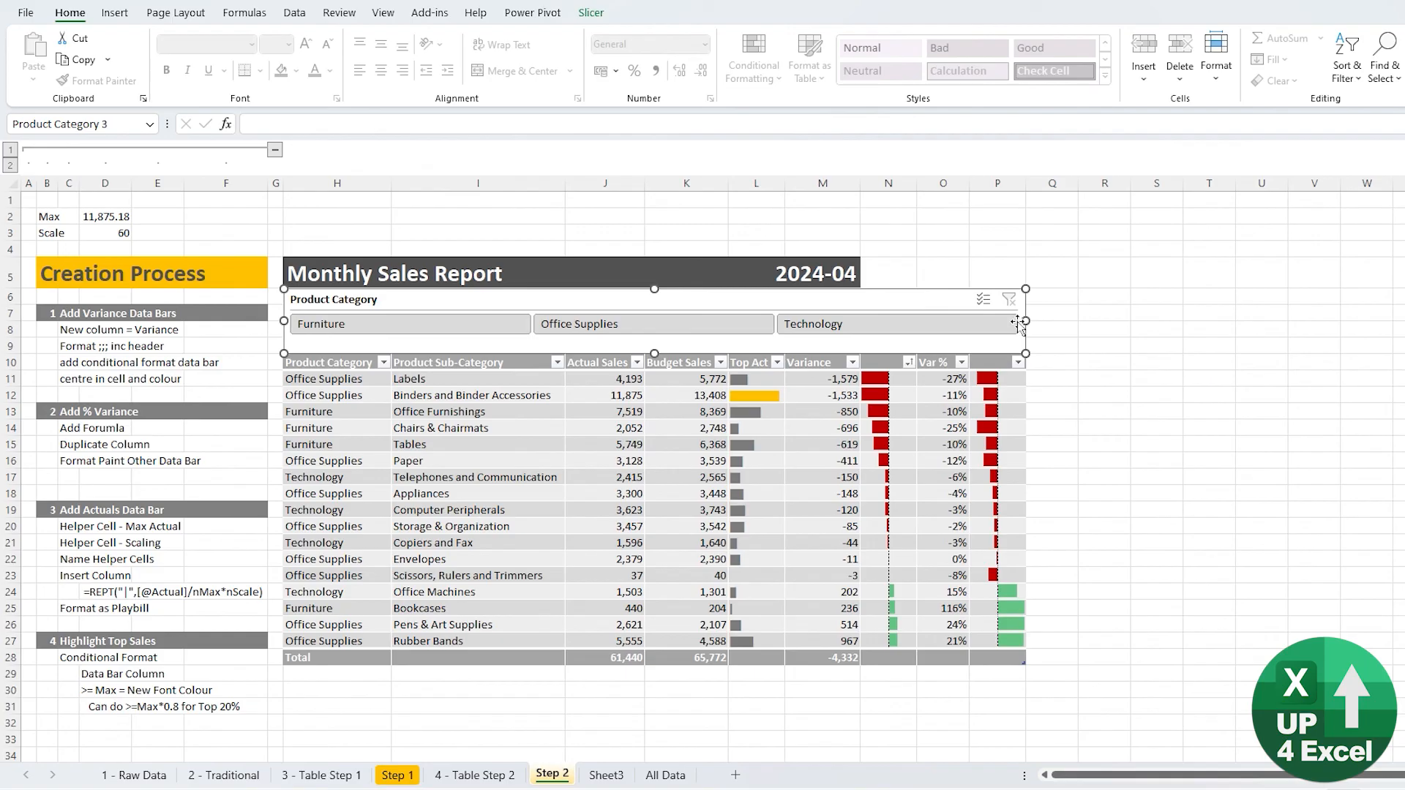
{"action": "left_click_drag", "start_coordinate": [748, 271], "coordinate": [817, 275]}
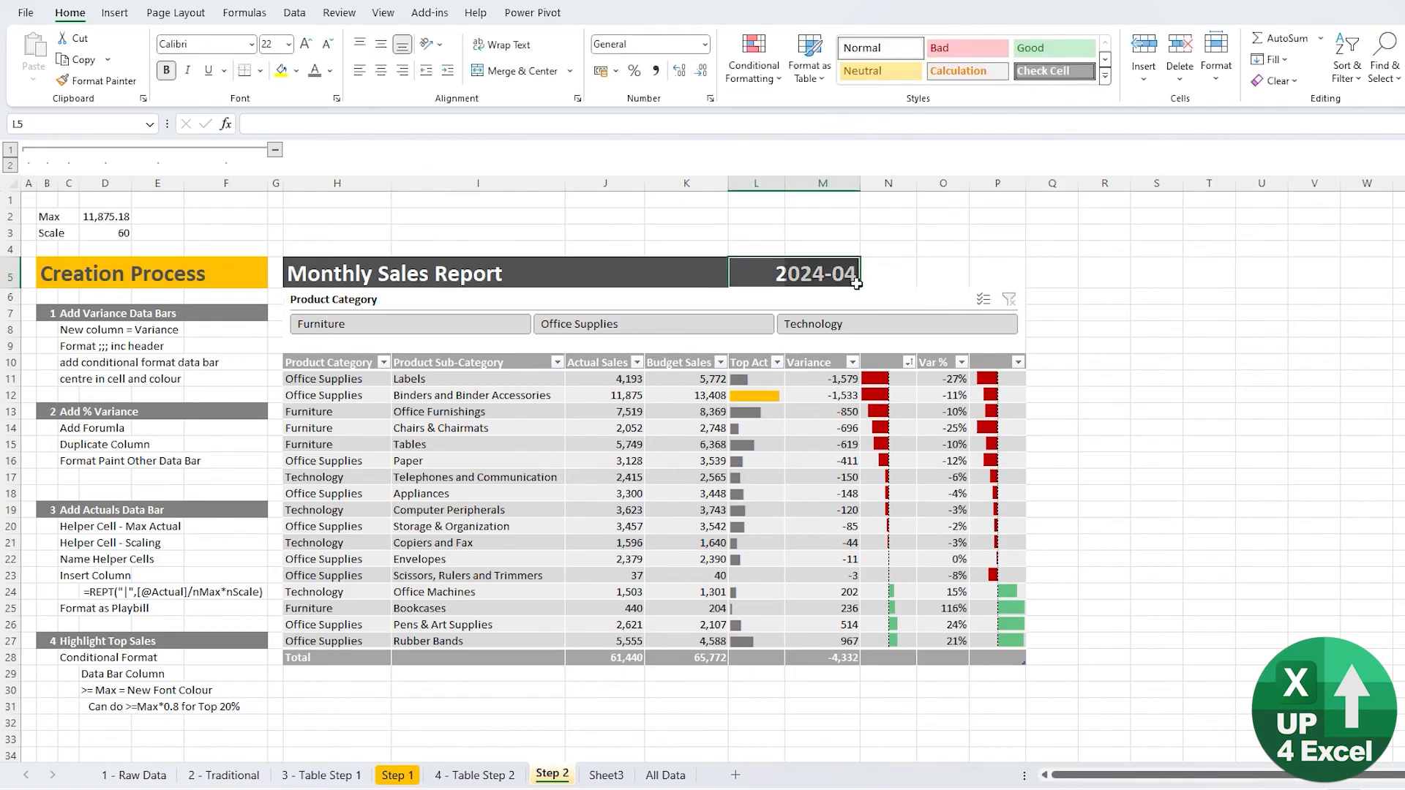
{"action": "left_click", "coordinate": [818, 273]}
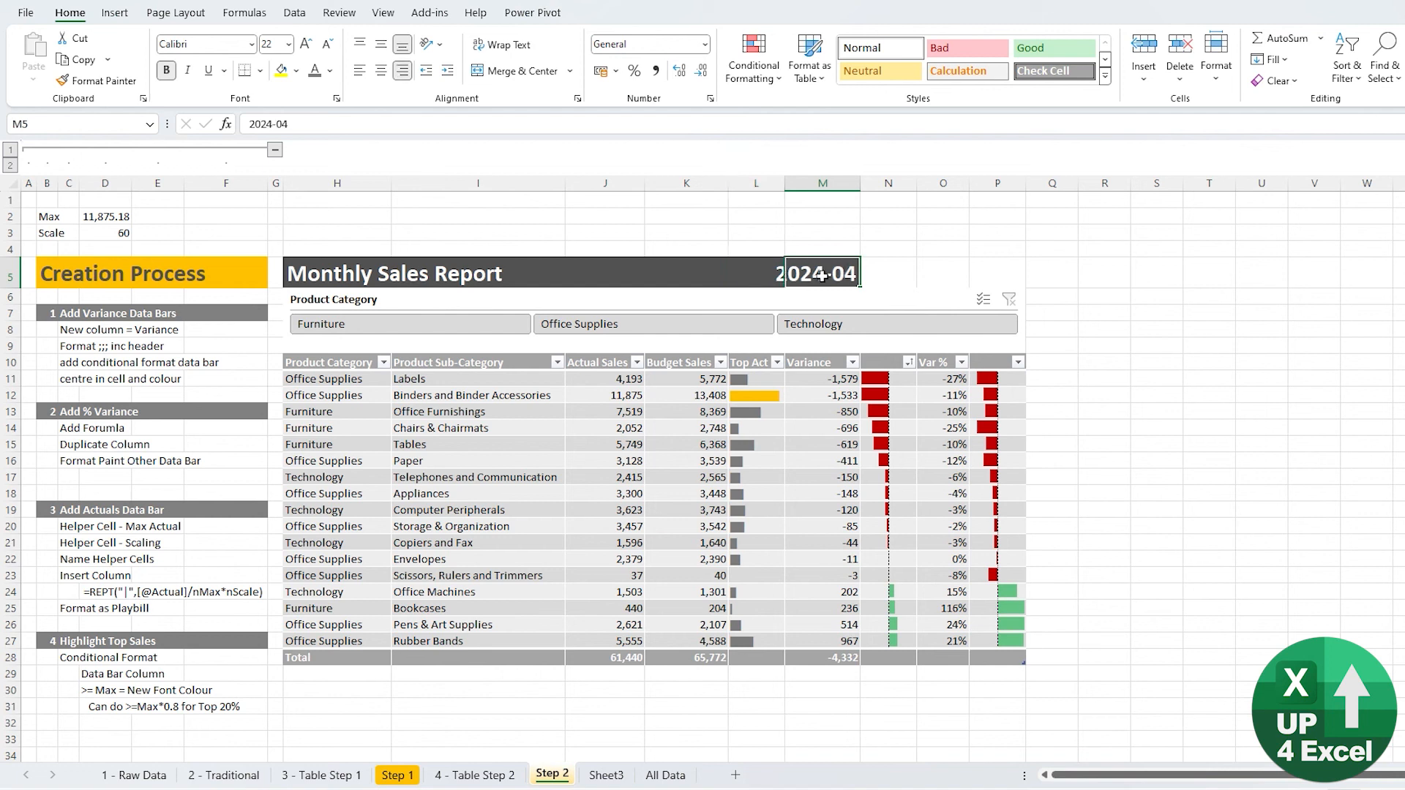
{"action": "left_click_drag", "start_coordinate": [821, 275], "coordinate": [1035, 287]}
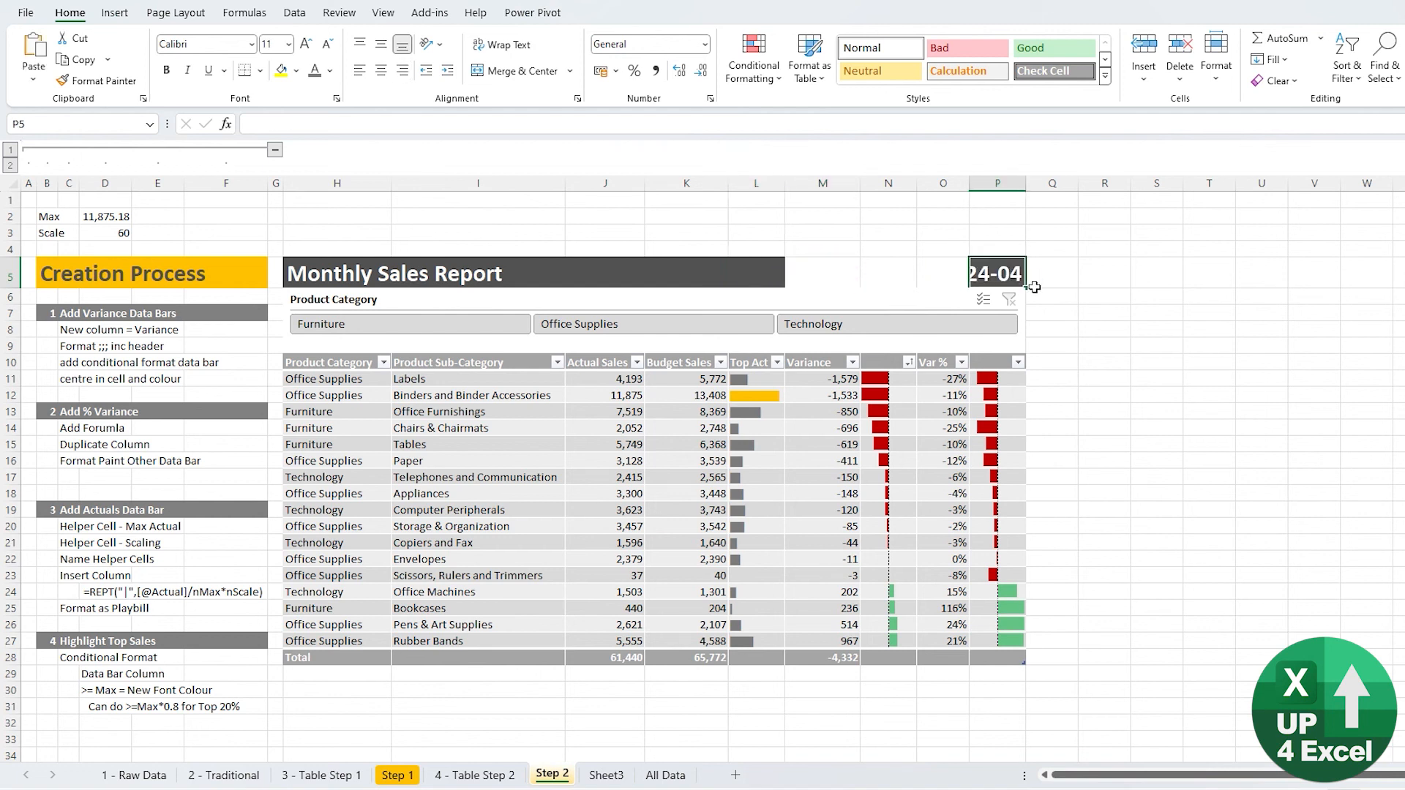
Extend the dark title band from L5 across the gap to the 2024-04 cell.
{"action": "left_click", "coordinate": [777, 275]}
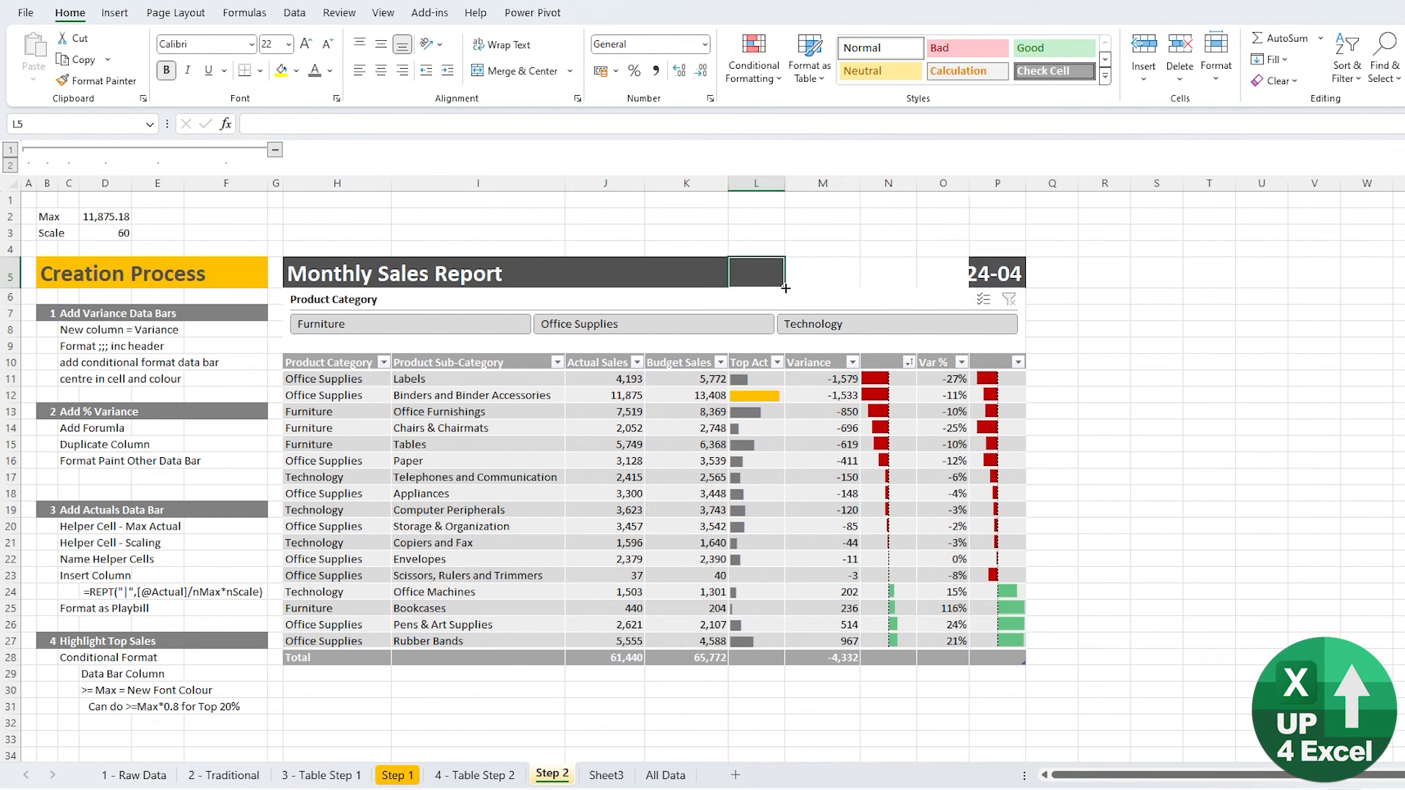
{"action": "left_click_drag", "start_coordinate": [785, 287], "coordinate": [970, 288]}
{"action": "left_click", "coordinate": [908, 505]}
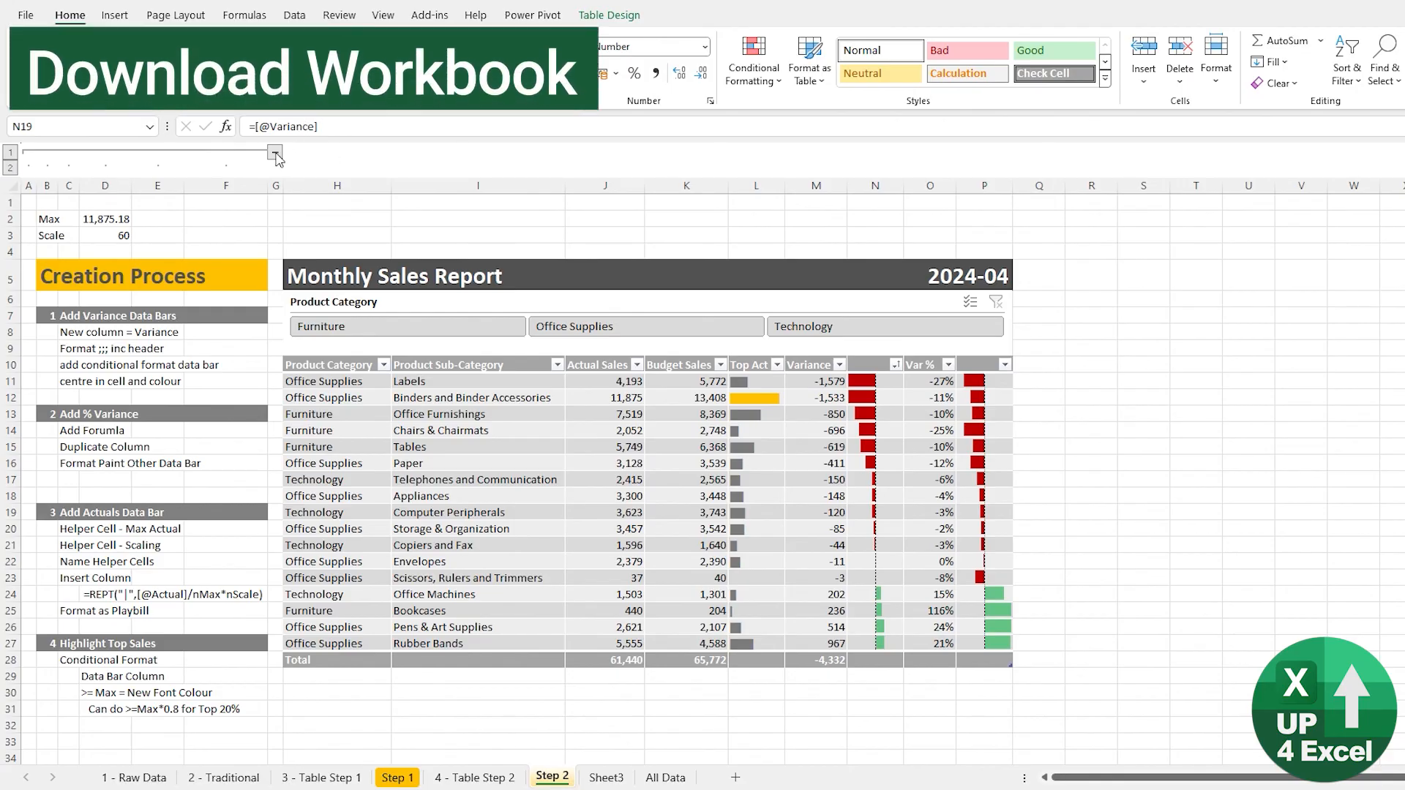
Compare the 2 - Traditional sheet with the Step 2 report, filtering the latter by Technology, Office Supplies and Furniture.
{"action": "left_click", "coordinate": [223, 777]}
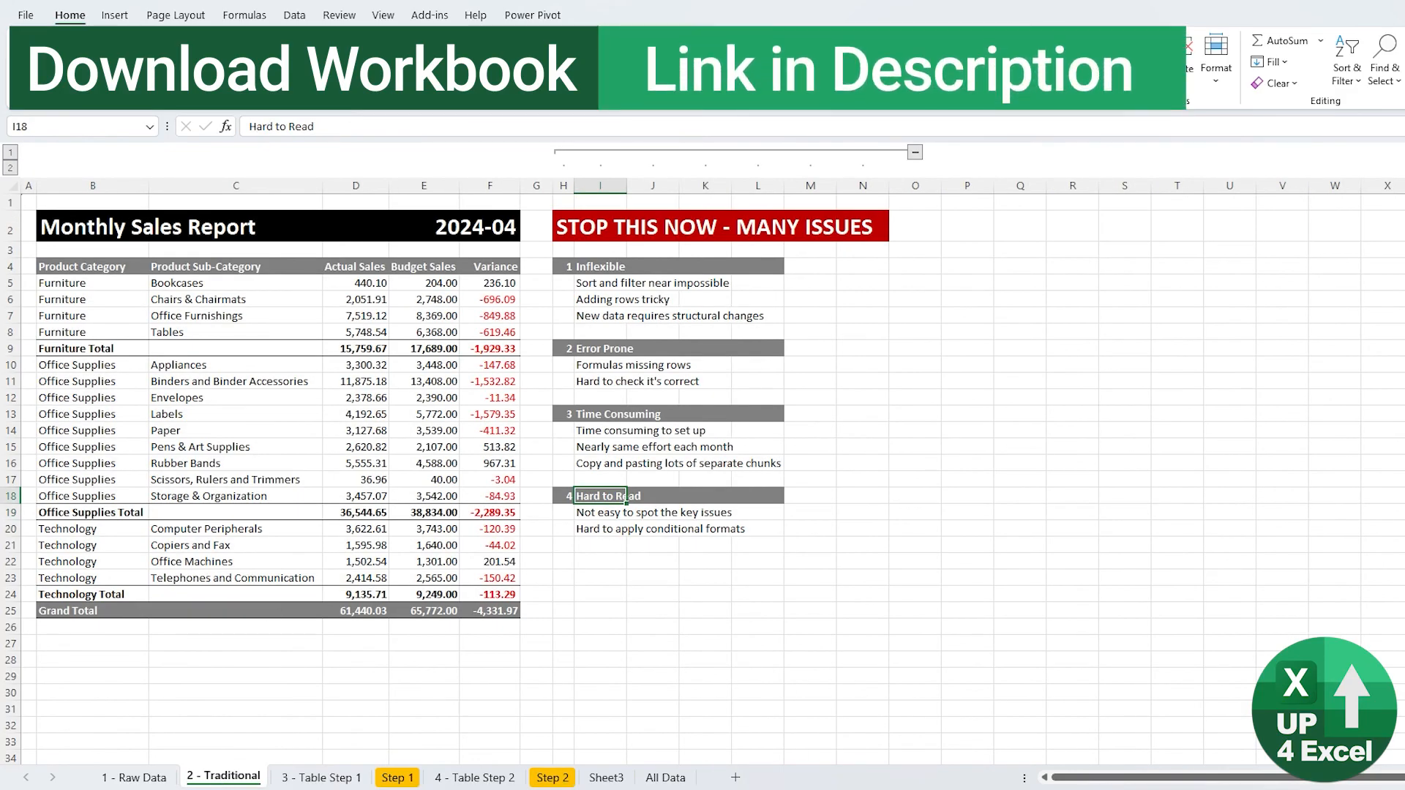
{"action": "left_click", "coordinate": [549, 779]}
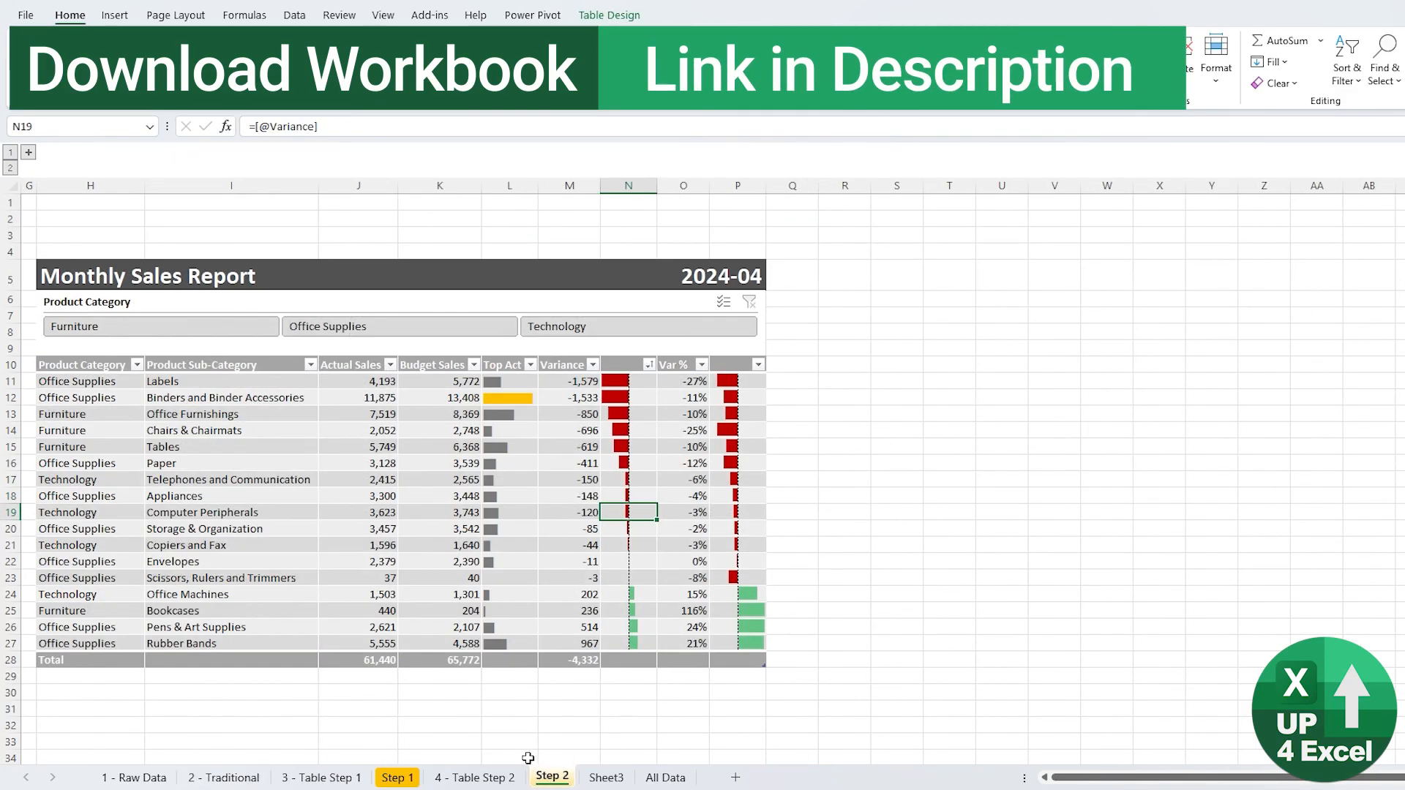
{"action": "left_click", "coordinate": [595, 326]}
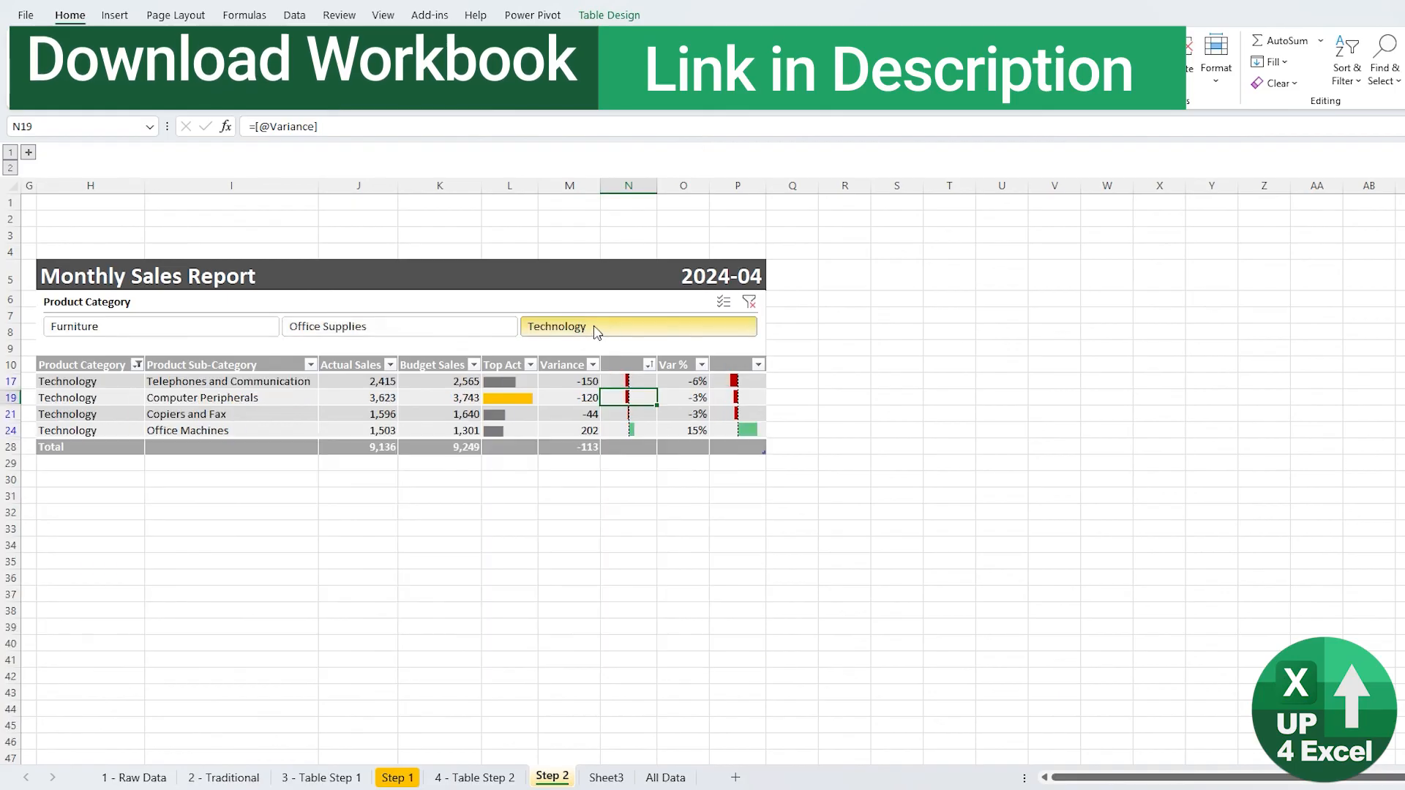
{"action": "left_click", "coordinate": [461, 330]}
{"action": "left_click", "coordinate": [230, 331]}
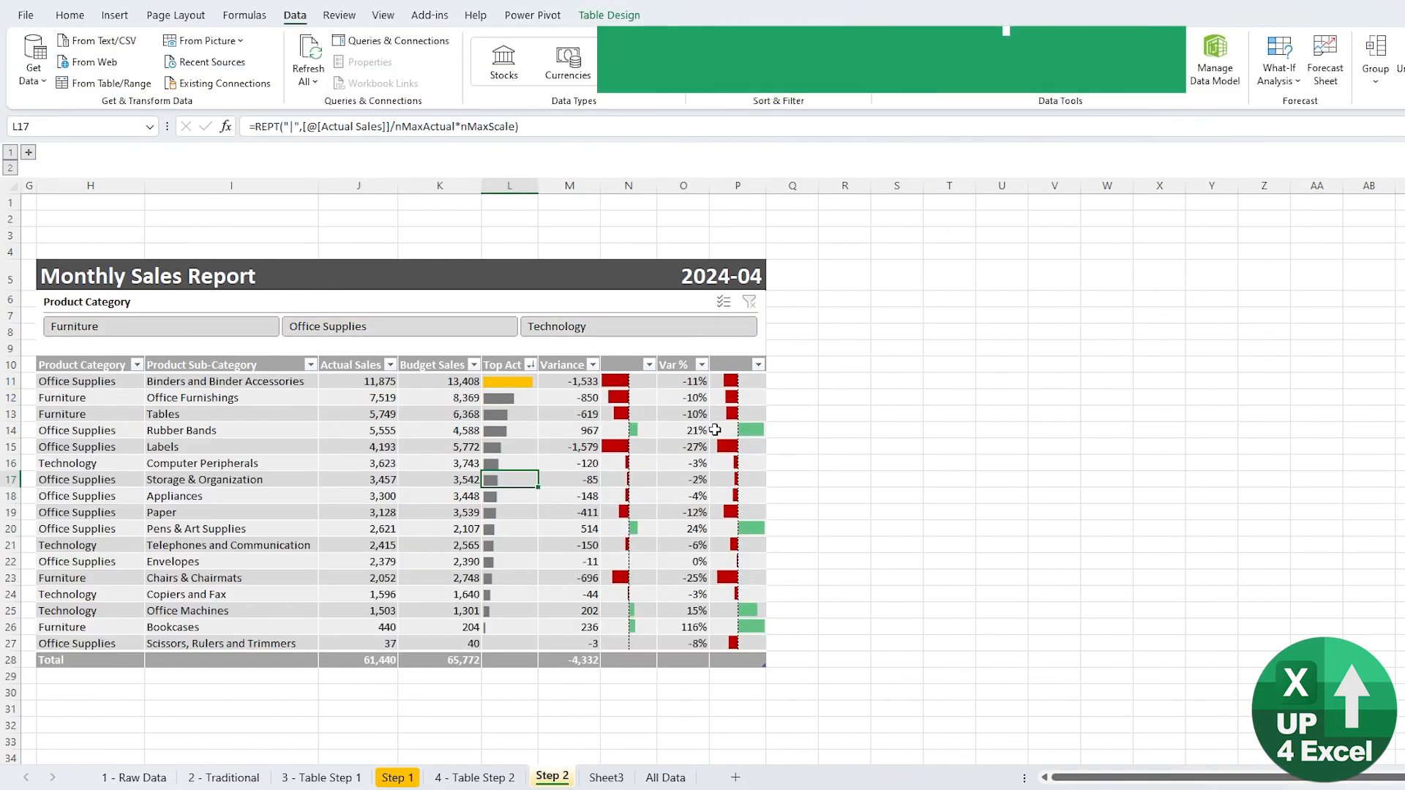
Examine the report sorted by Top Act for Office Supplies, Furniture and Technology, and clear the slicer filter.
{"action": "left_click", "coordinate": [388, 330]}
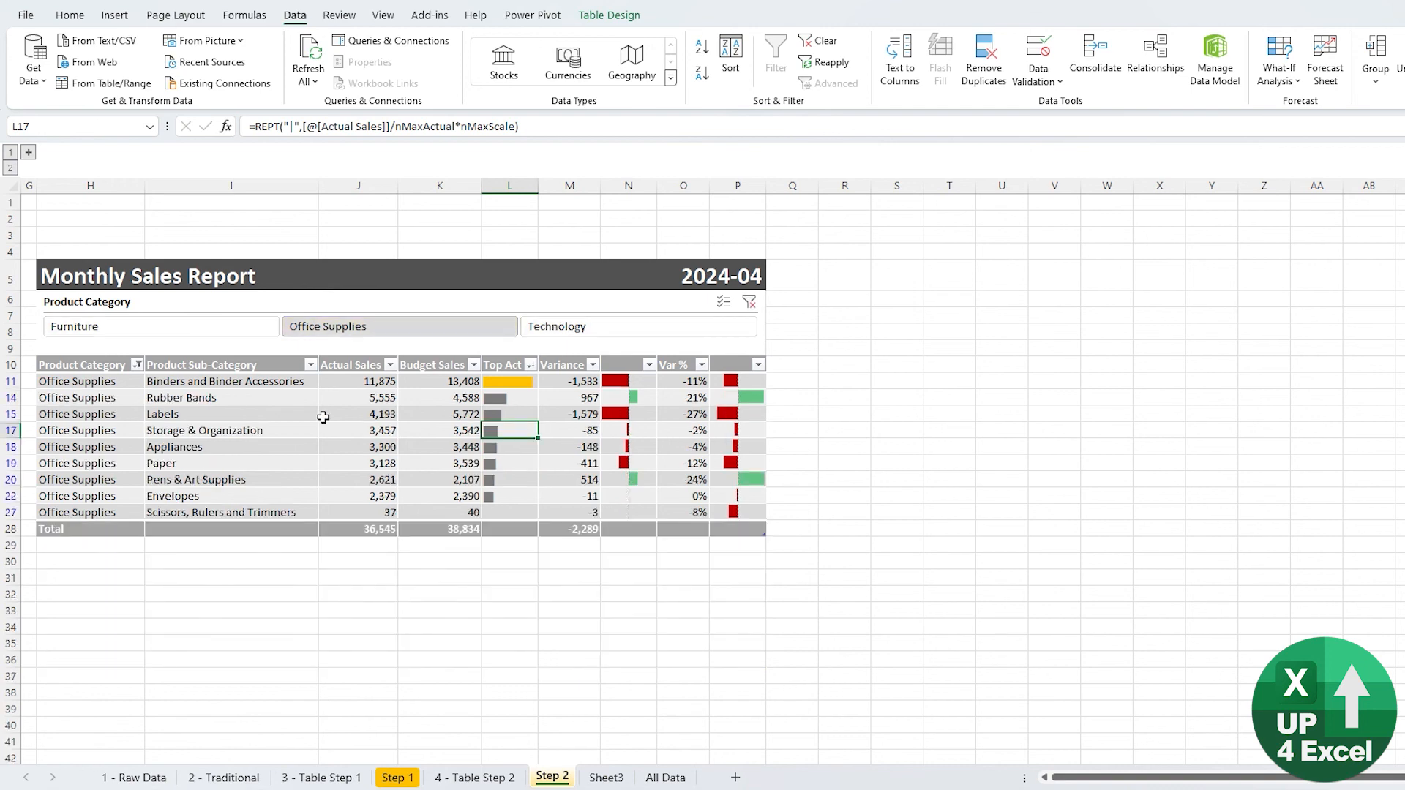
{"action": "left_click", "coordinate": [215, 328]}
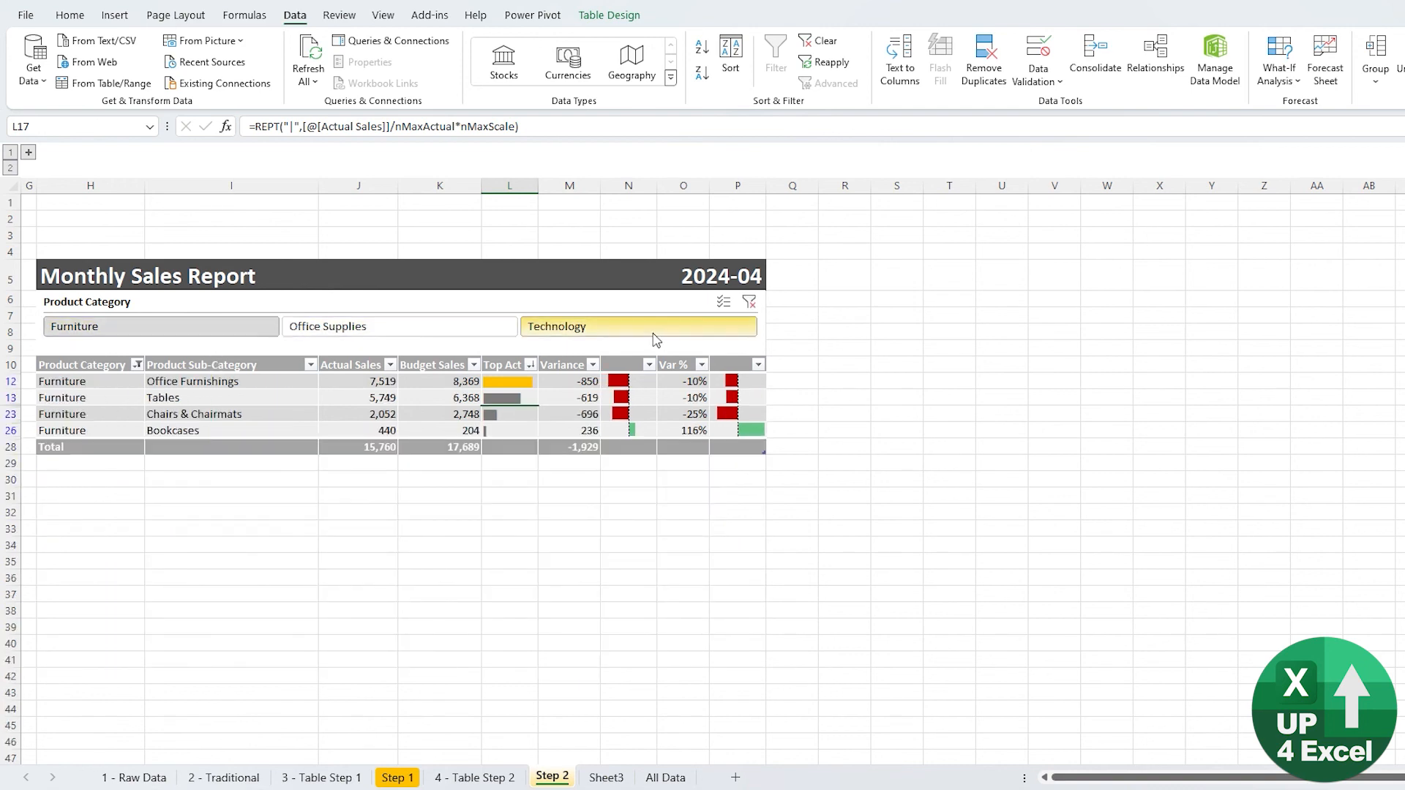
{"action": "left_click", "coordinate": [654, 333]}
{"action": "left_click", "coordinate": [749, 302]}
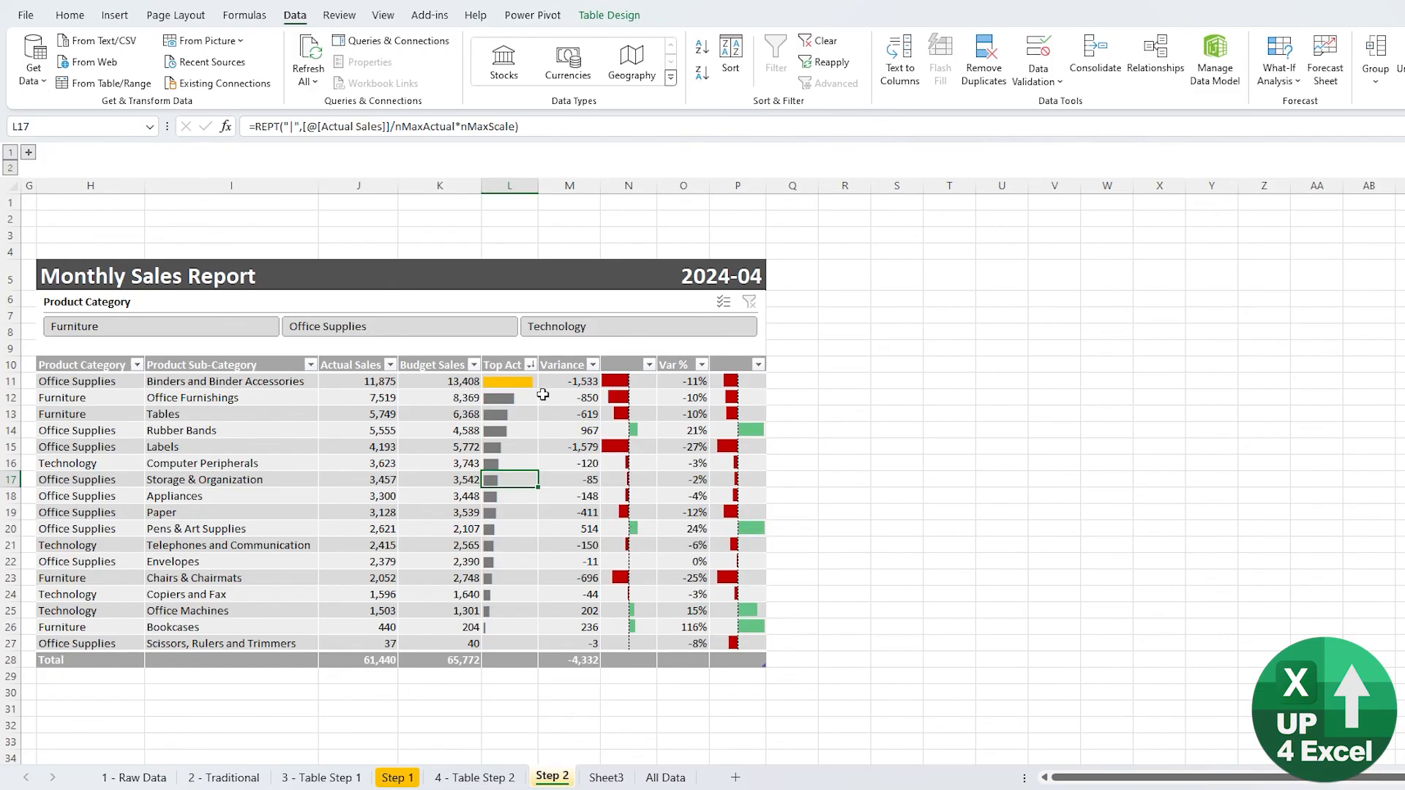
Compare the 2 - Traditional report with the finished report on the 4 - Table Step 2 sheet.
{"action": "left_click", "coordinate": [224, 777]}
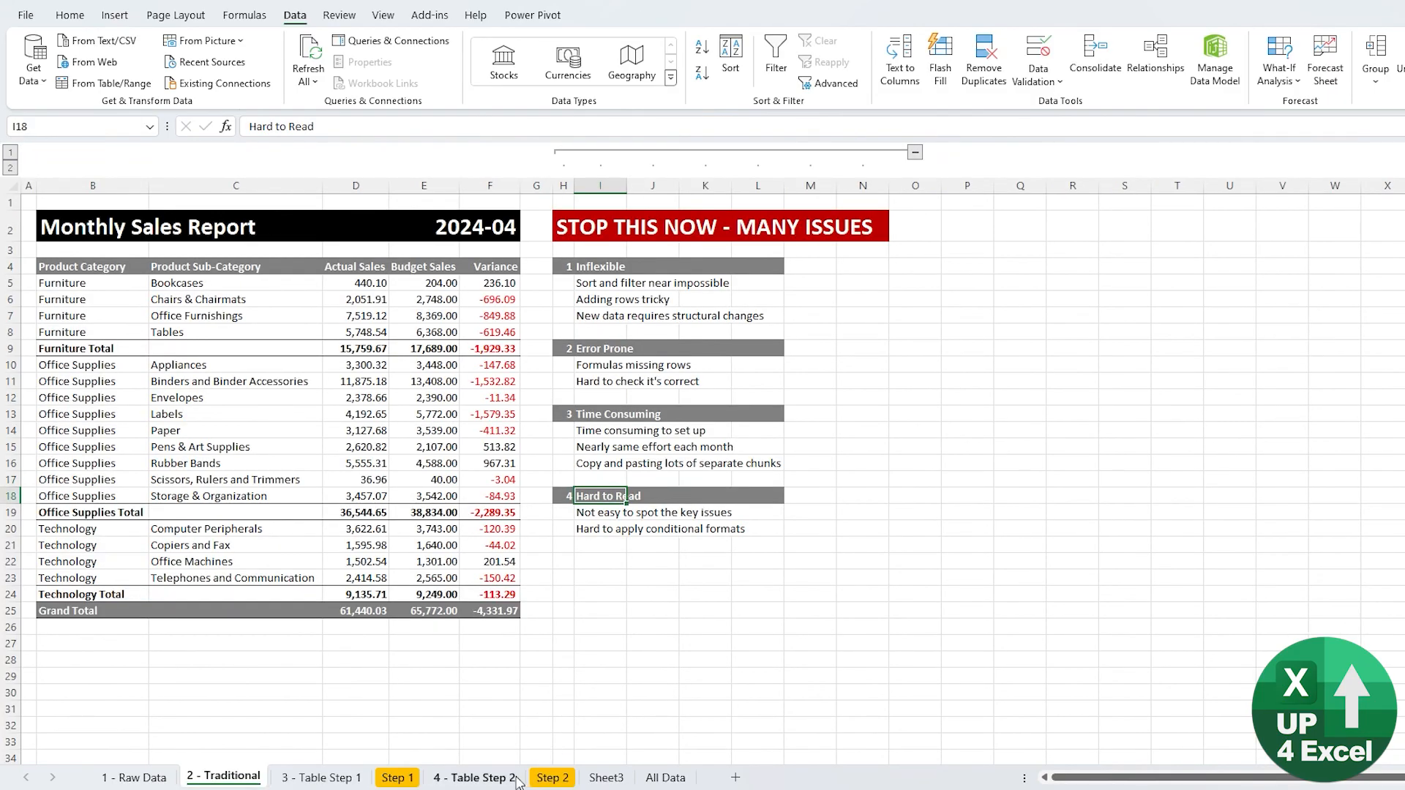
{"action": "left_click", "coordinate": [474, 777]}
{"action": "left_click", "coordinate": [482, 596]}
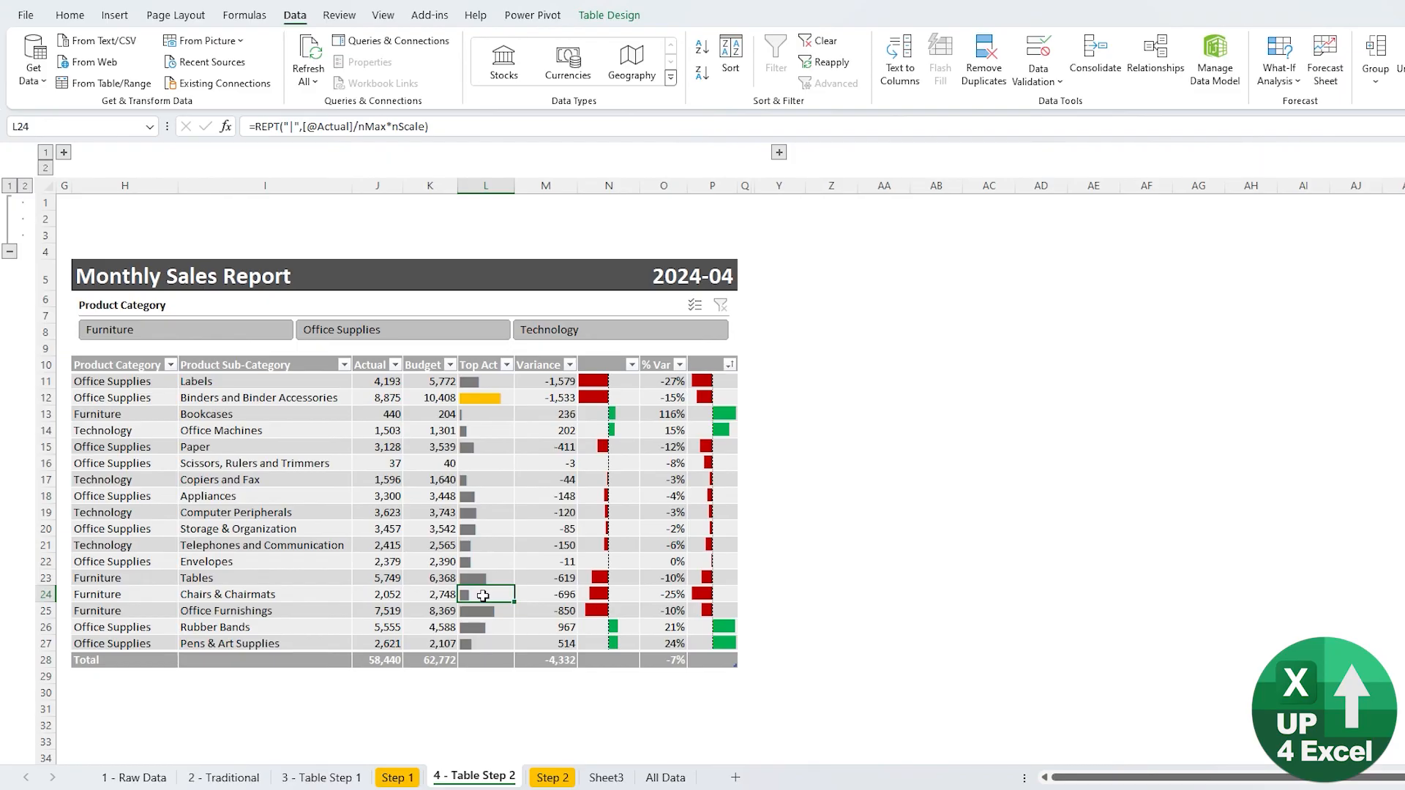
{"action": "left_click", "coordinate": [236, 779]}
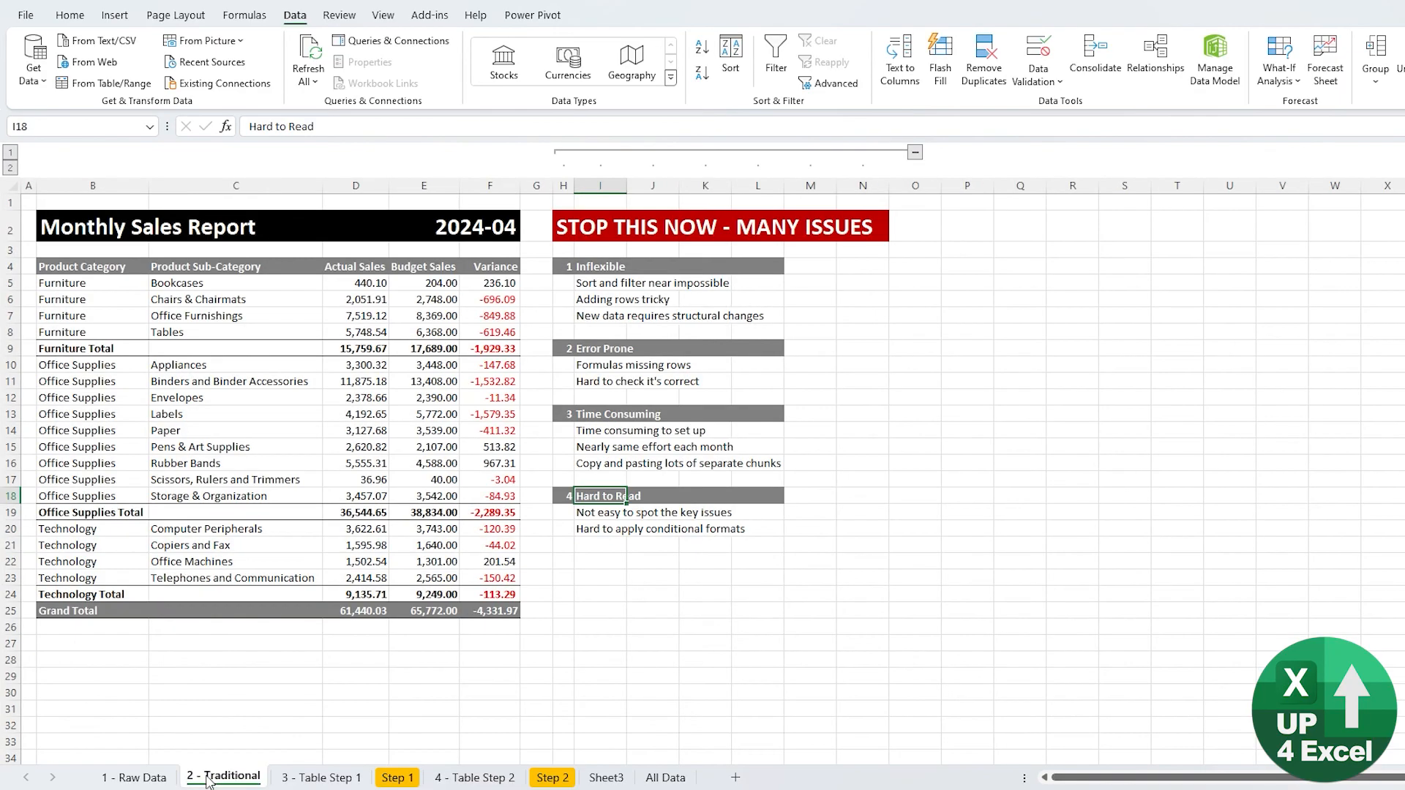
{"action": "left_click", "coordinate": [491, 781]}
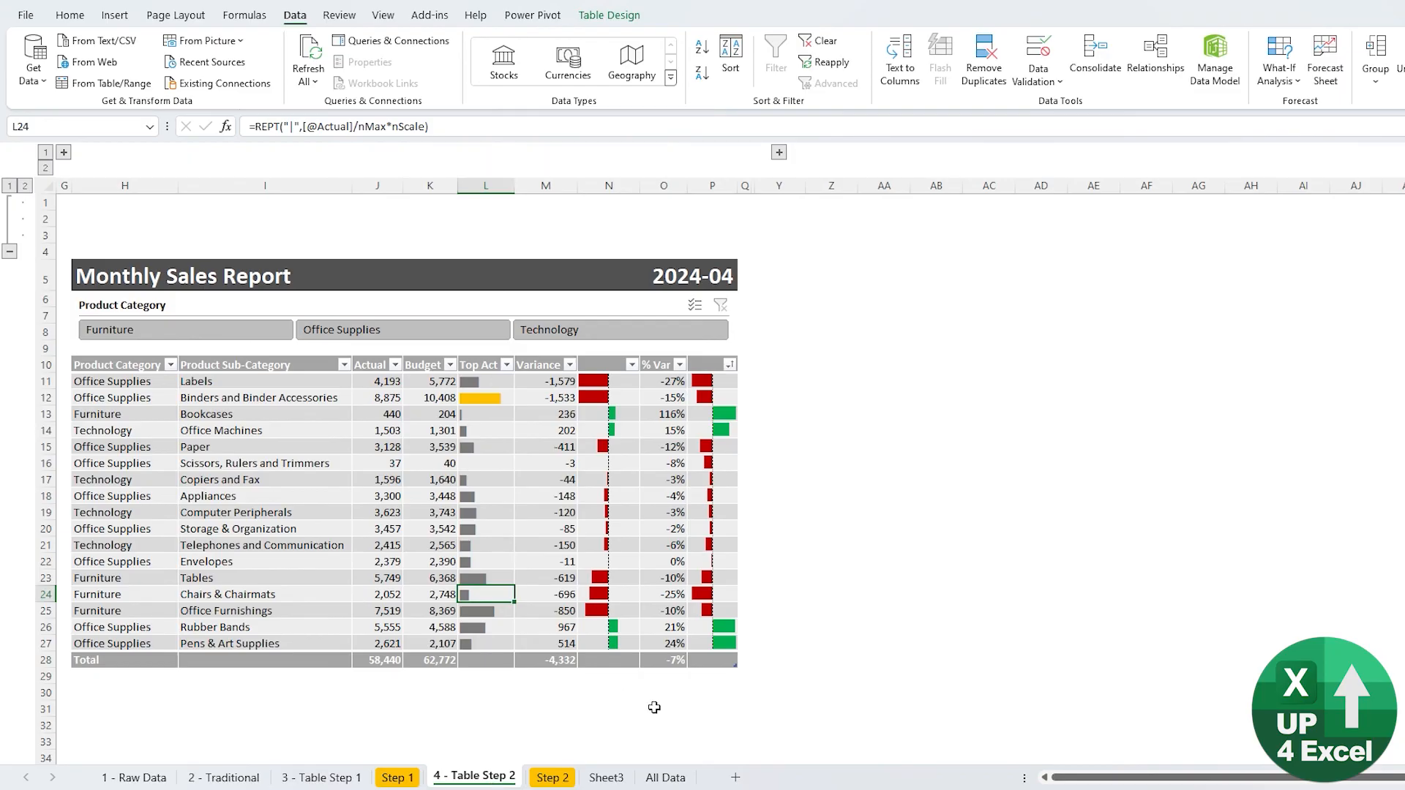
Copy E16:H22 from the All Data sheet and insert it above the Total row of the Step 2 table, starting at H28.
{"action": "left_click", "coordinate": [665, 779]}
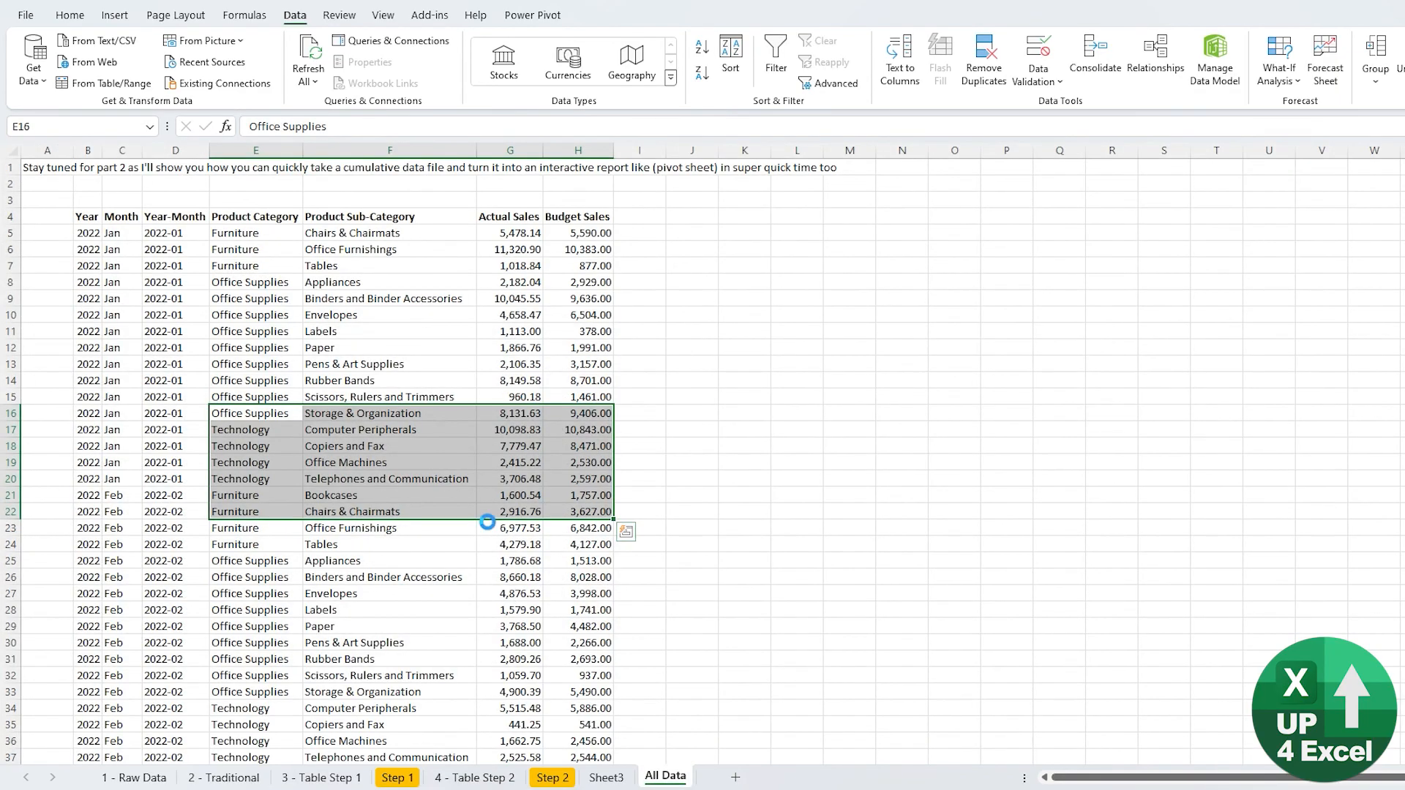
{"action": "key", "text": "ctrl+c"}
{"action": "left_click", "coordinate": [553, 778]}
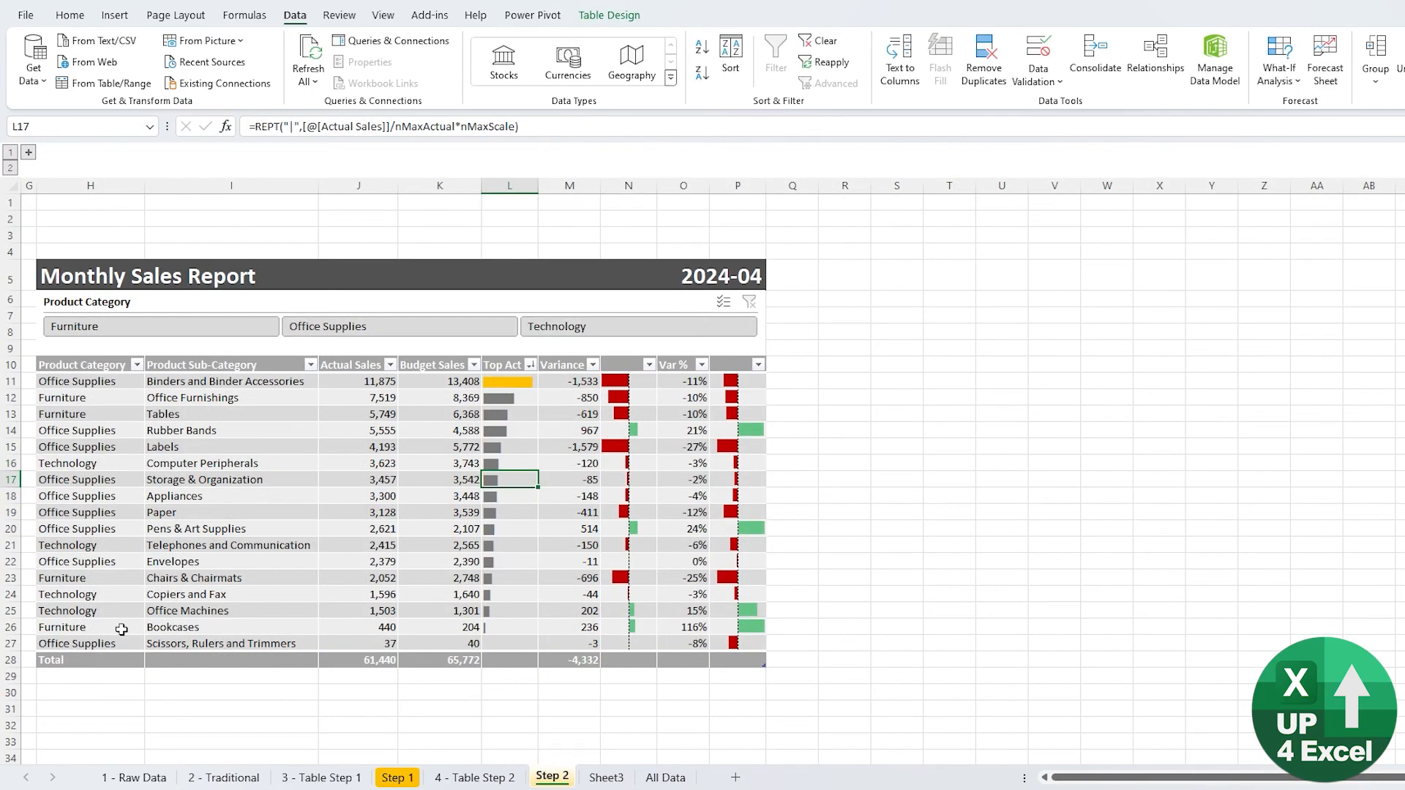
{"action": "right_click", "coordinate": [95, 666]}
{"action": "left_click", "coordinate": [156, 192]}
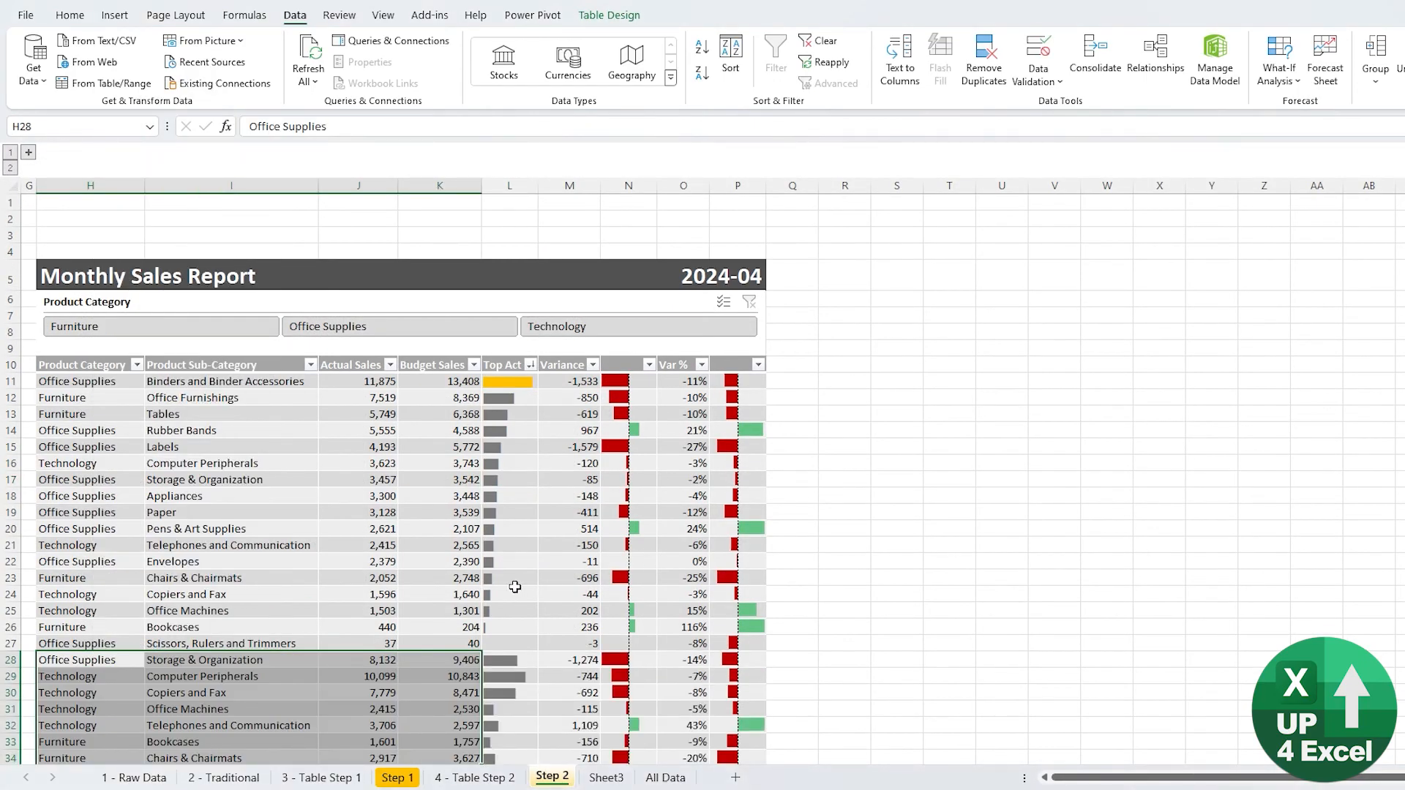
Review the added rows and filter the extended table to Technology with the slicer.
{"action": "scroll", "coordinate": [578, 626], "scroll_direction": "down", "scroll_amount": 2}
{"action": "scroll", "coordinate": [560, 530], "scroll_direction": "up", "scroll_amount": 2}
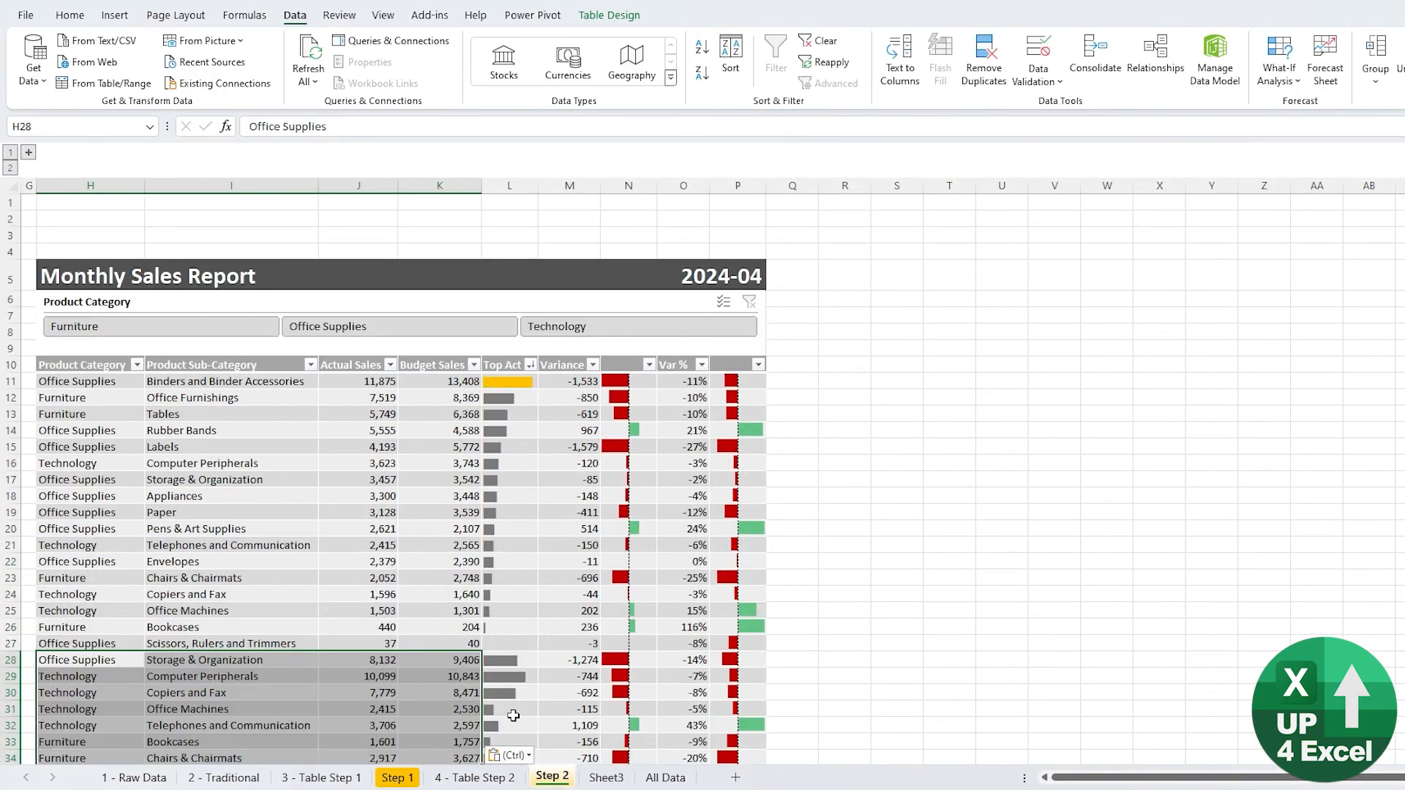
{"action": "left_click", "coordinate": [554, 335]}
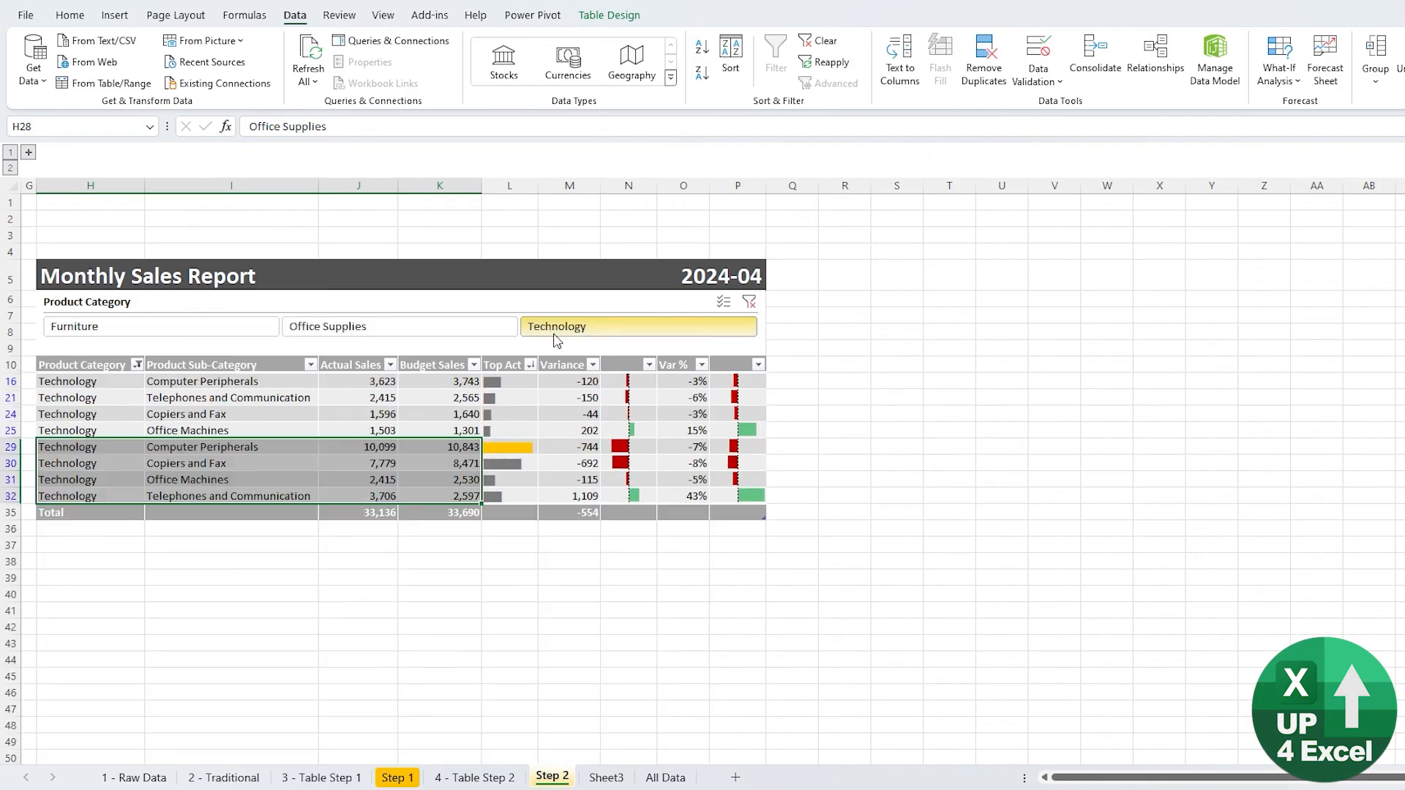
Filter the report to Office Supplies and sort it by the Var % bar column in descending and finally ascending order.
{"action": "left_click", "coordinate": [441, 417]}
{"action": "left_click", "coordinate": [500, 462]}
{"action": "left_click", "coordinate": [349, 338]}
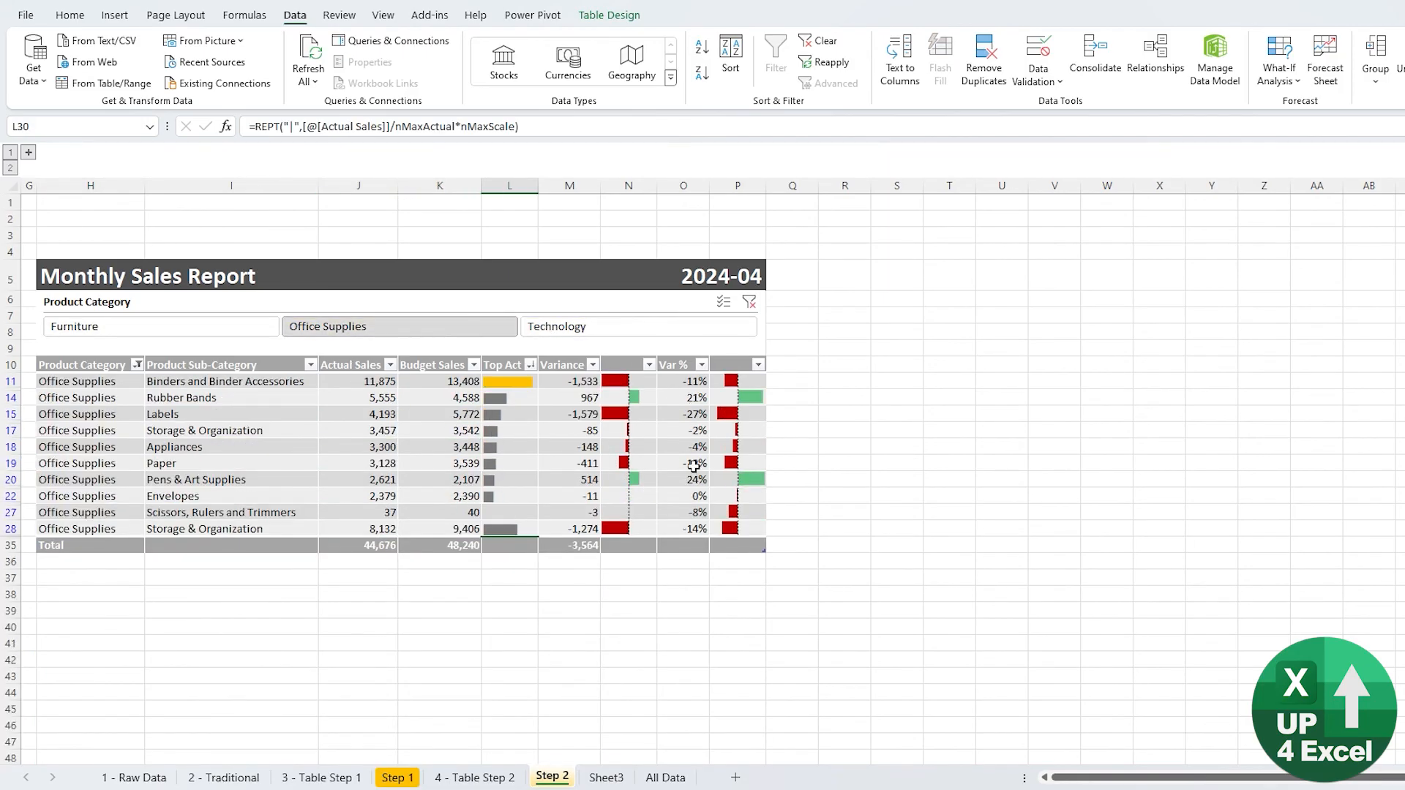
{"action": "left_click", "coordinate": [714, 461]}
{"action": "left_click", "coordinate": [700, 77]}
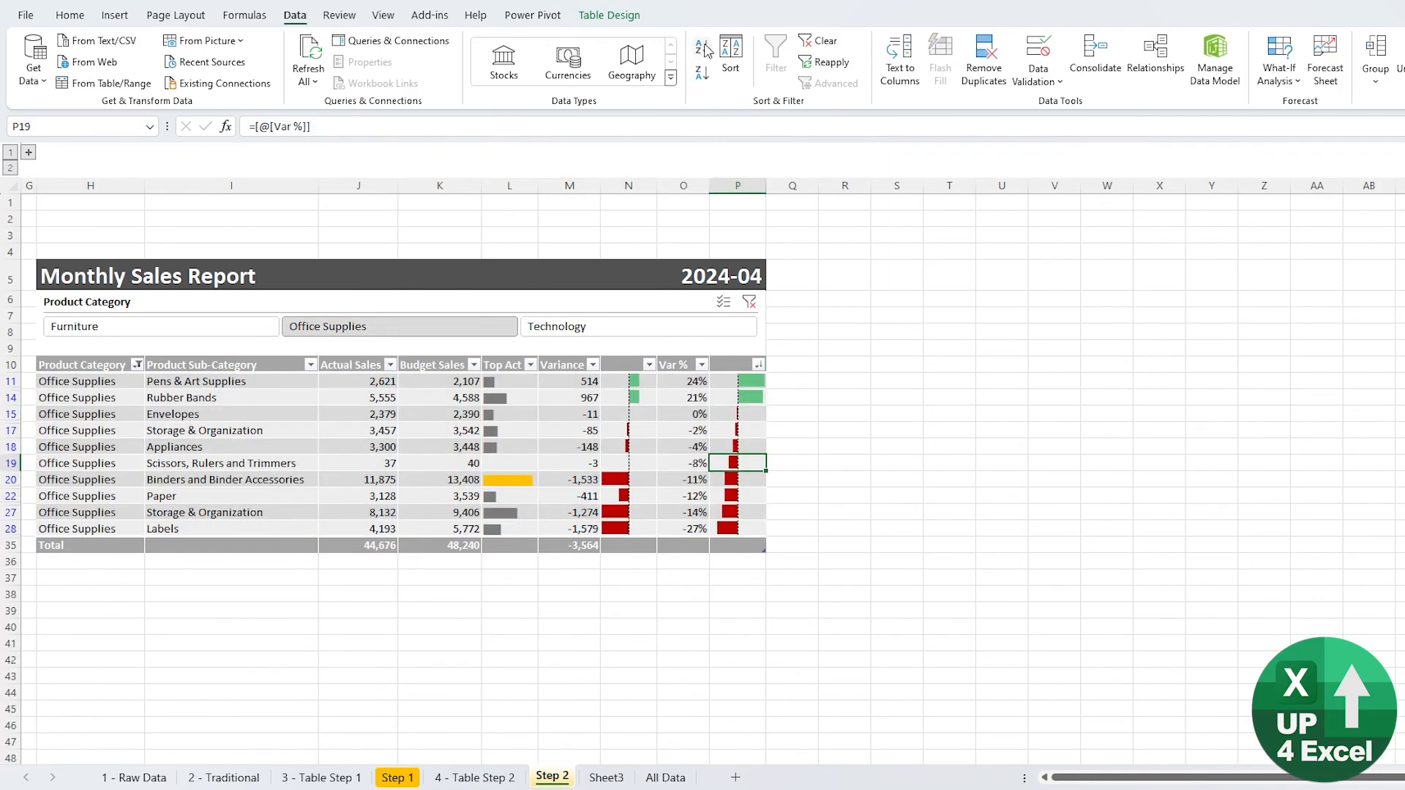
{"action": "left_click", "coordinate": [702, 47]}
Switch the slicer to Technology and clear its filter to show all product categories.
{"action": "left_click", "coordinate": [505, 406]}
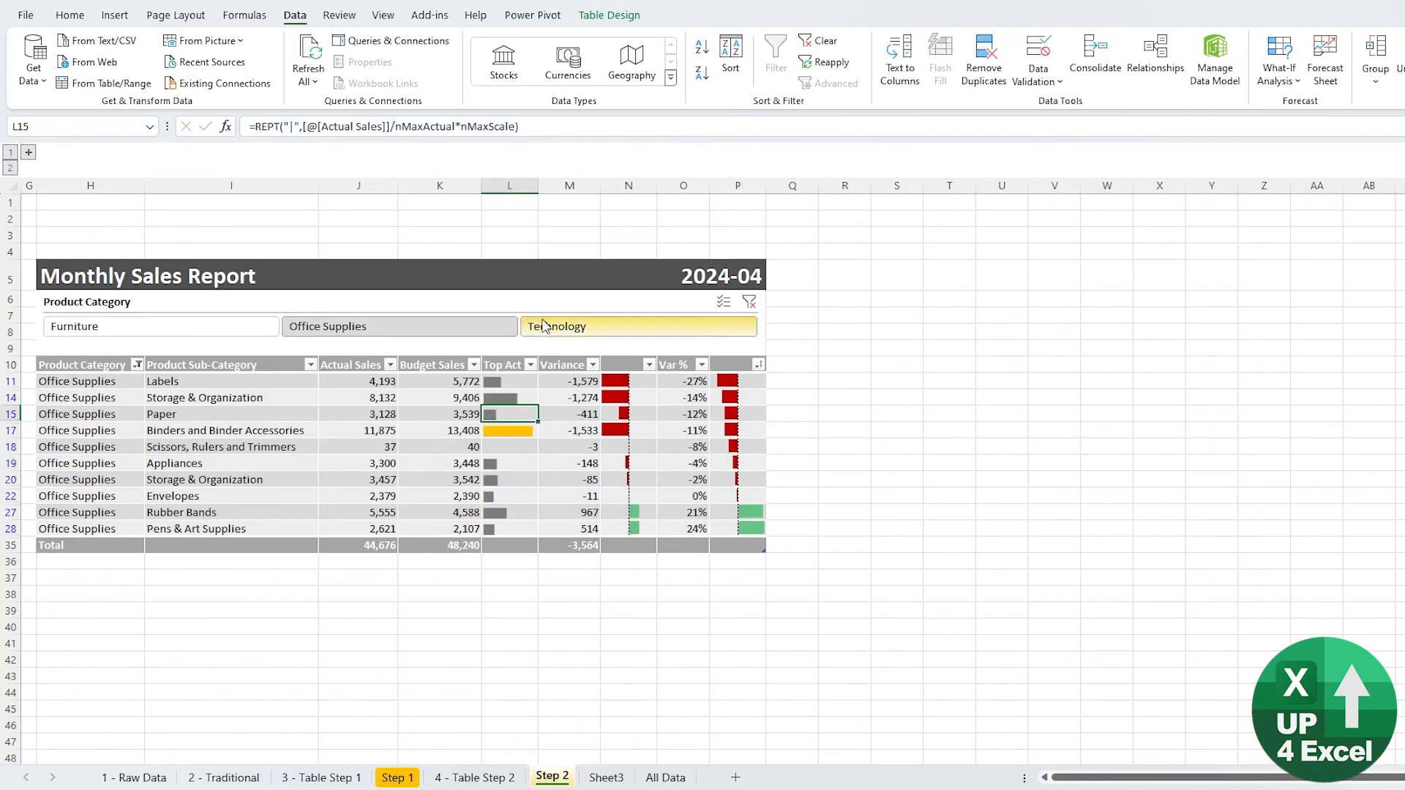
{"action": "left_click", "coordinate": [755, 326]}
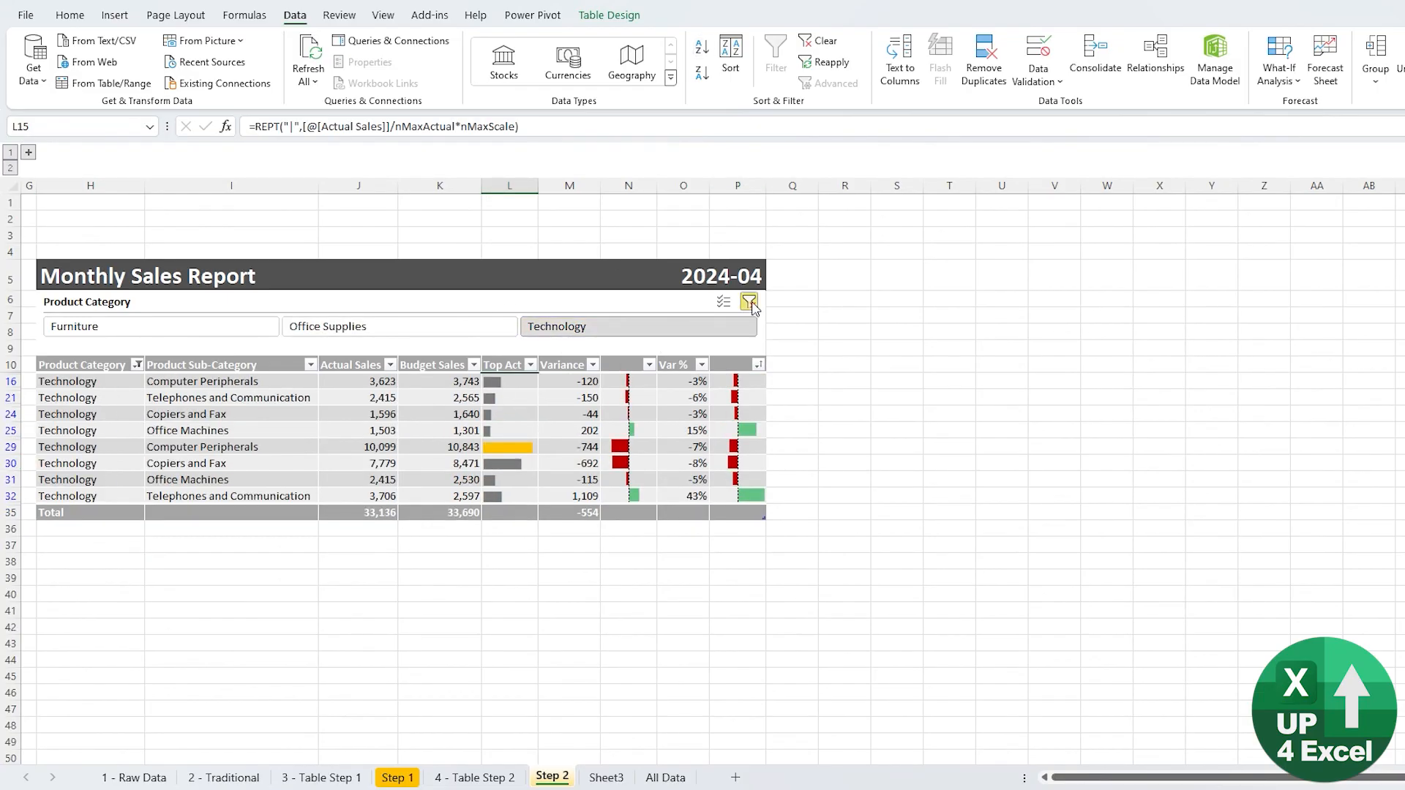
{"action": "left_click", "coordinate": [749, 302]}
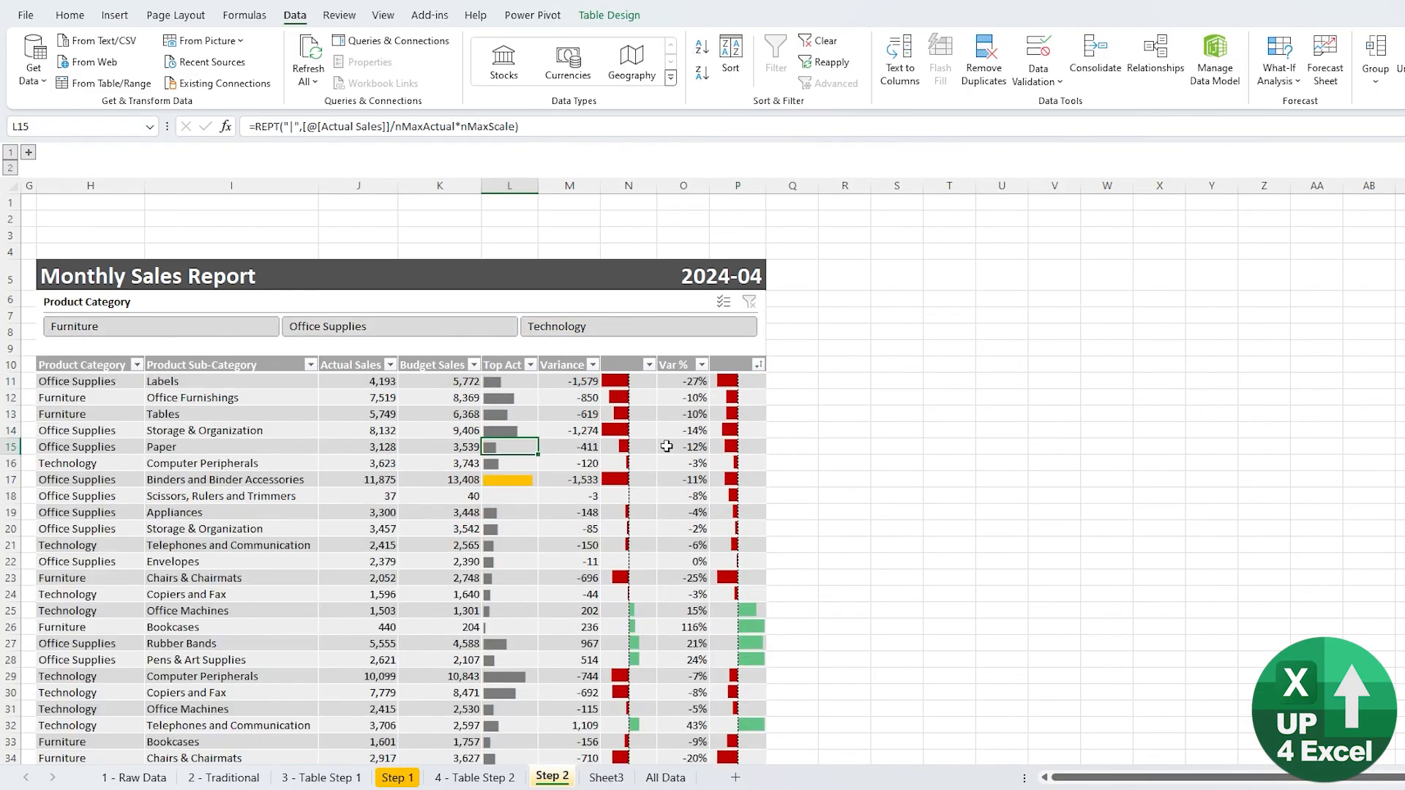
Sort the full table by the Variance bar column in descending and finally ascending order.
{"action": "left_click", "coordinate": [636, 474]}
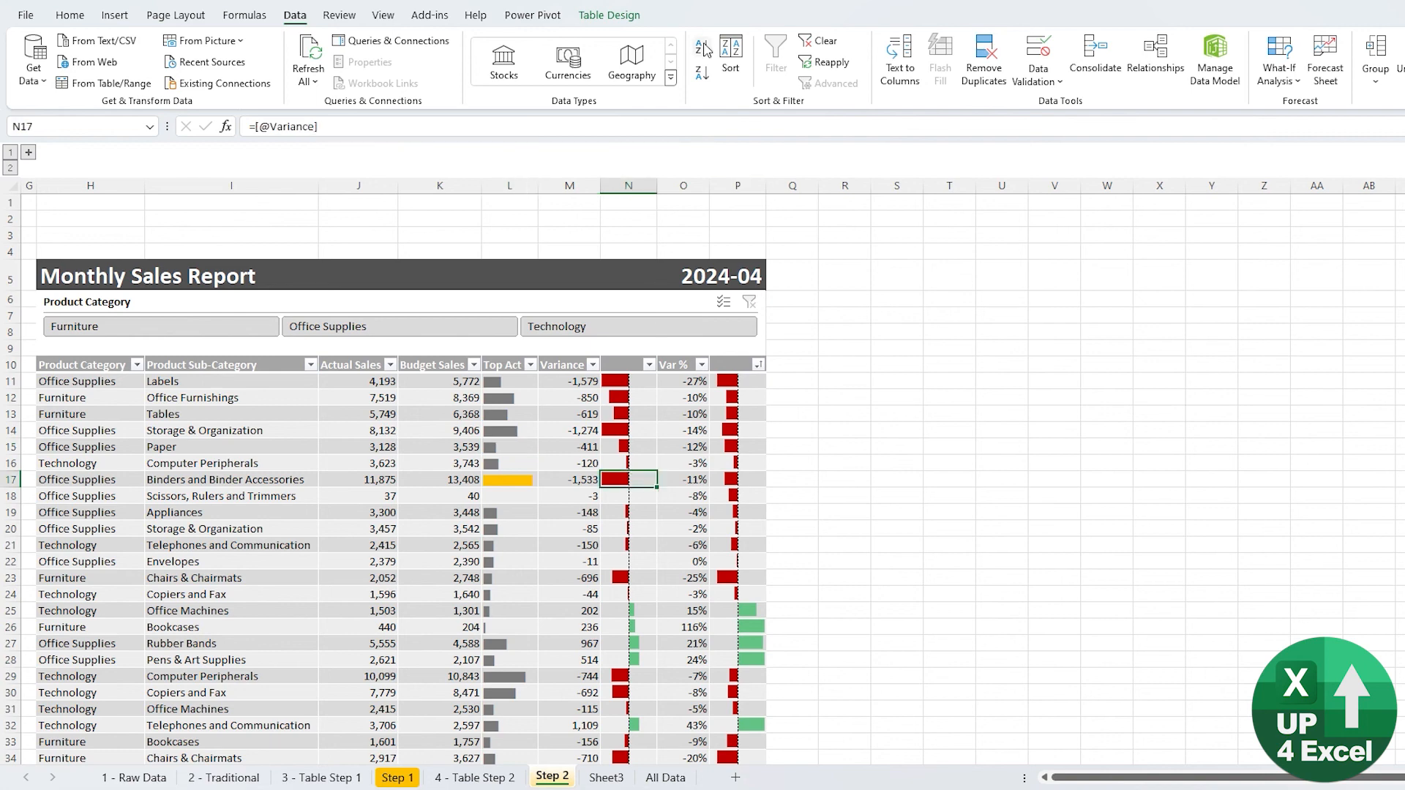
{"action": "left_click", "coordinate": [702, 72]}
{"action": "left_click", "coordinate": [702, 48]}
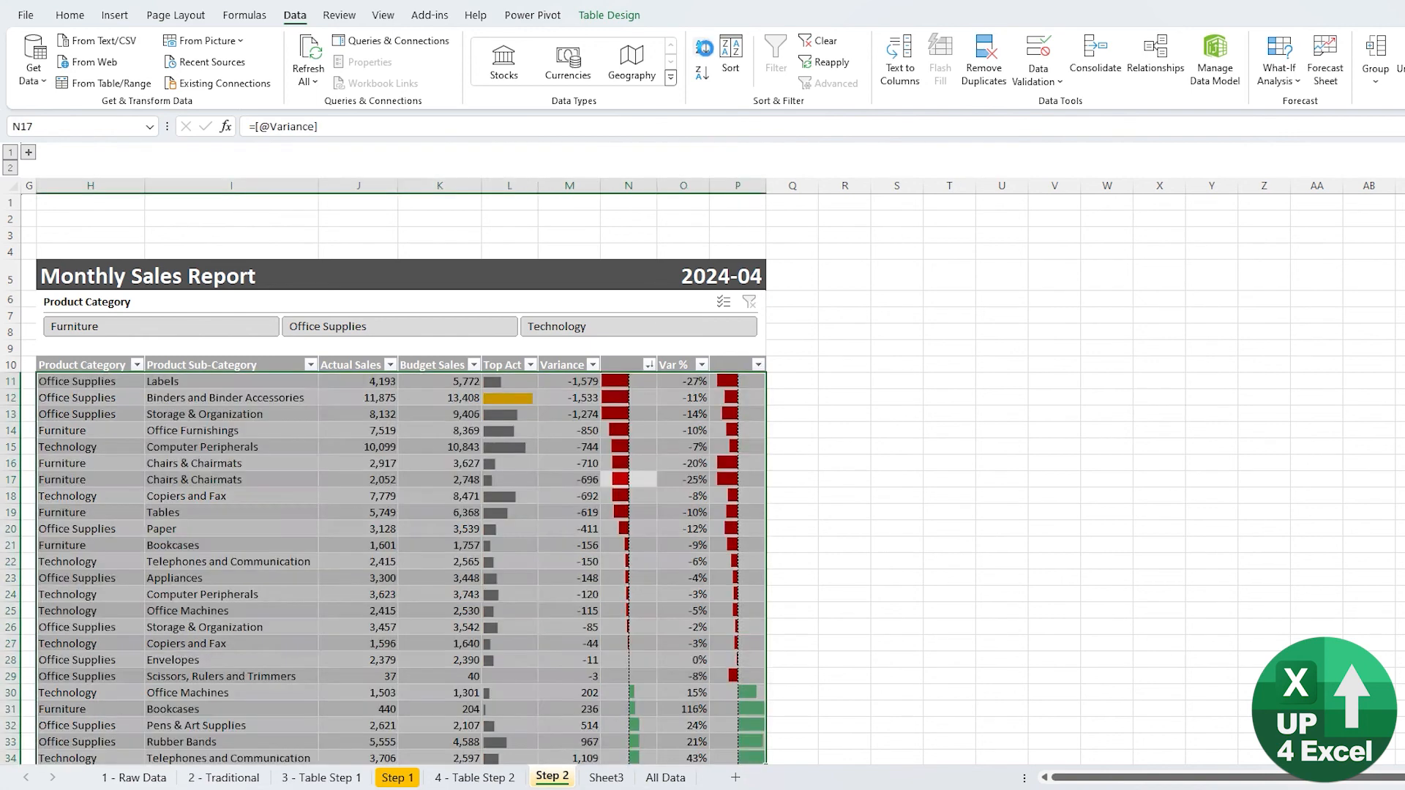